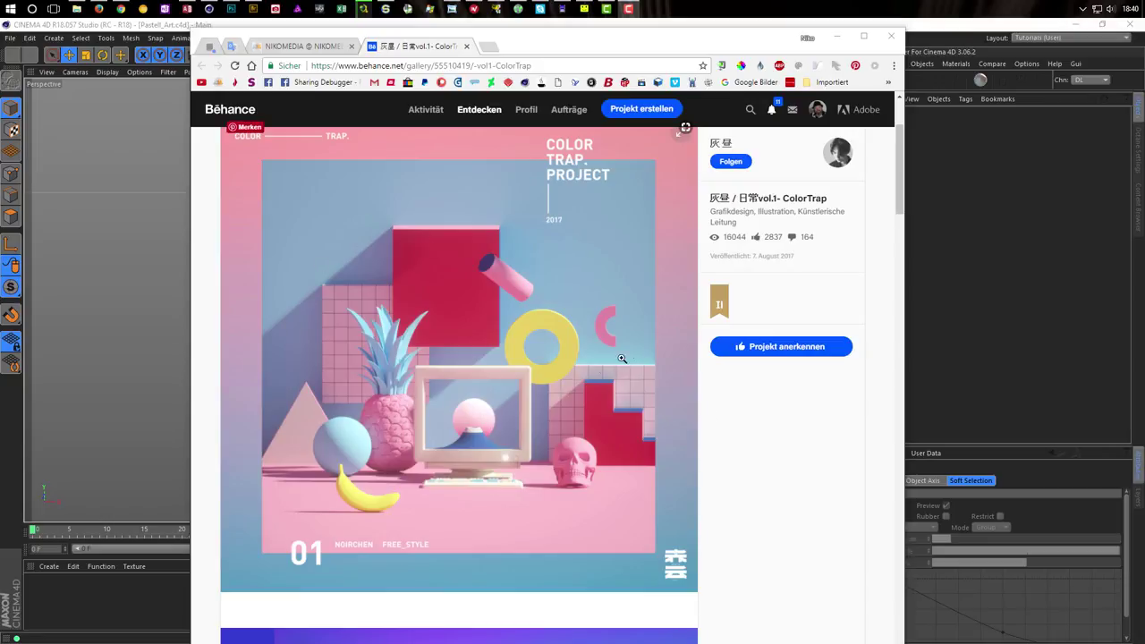
# Step: Browse the ColorTrap reference artwork in Chrome, then minimize the browser
pyautogui.moveTo(721, 147)
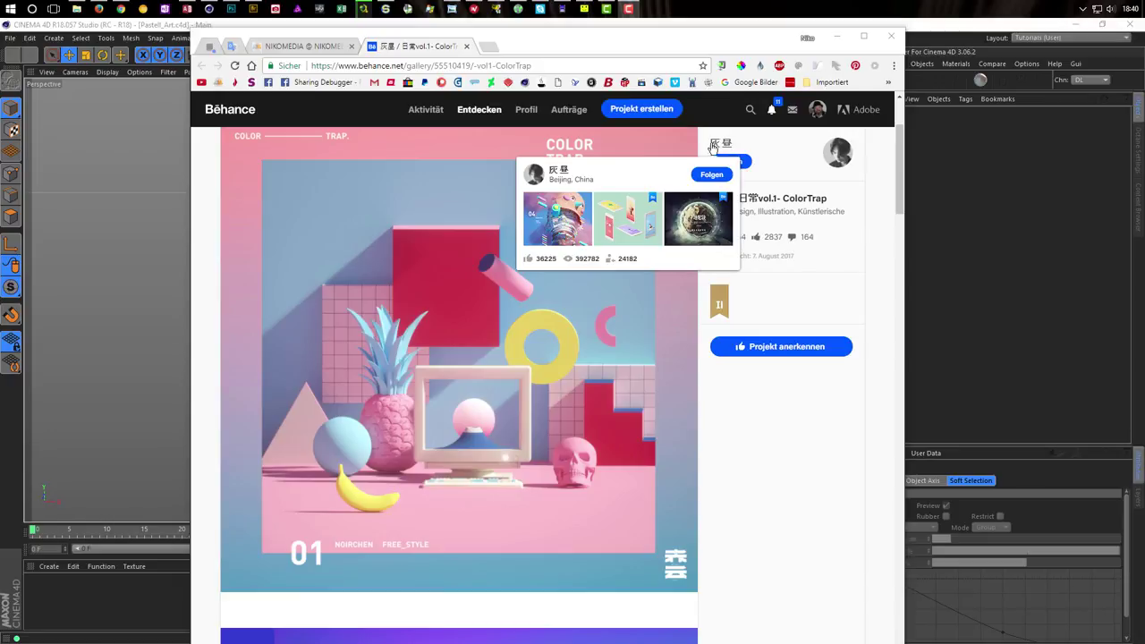
pyautogui.click(901, 195)
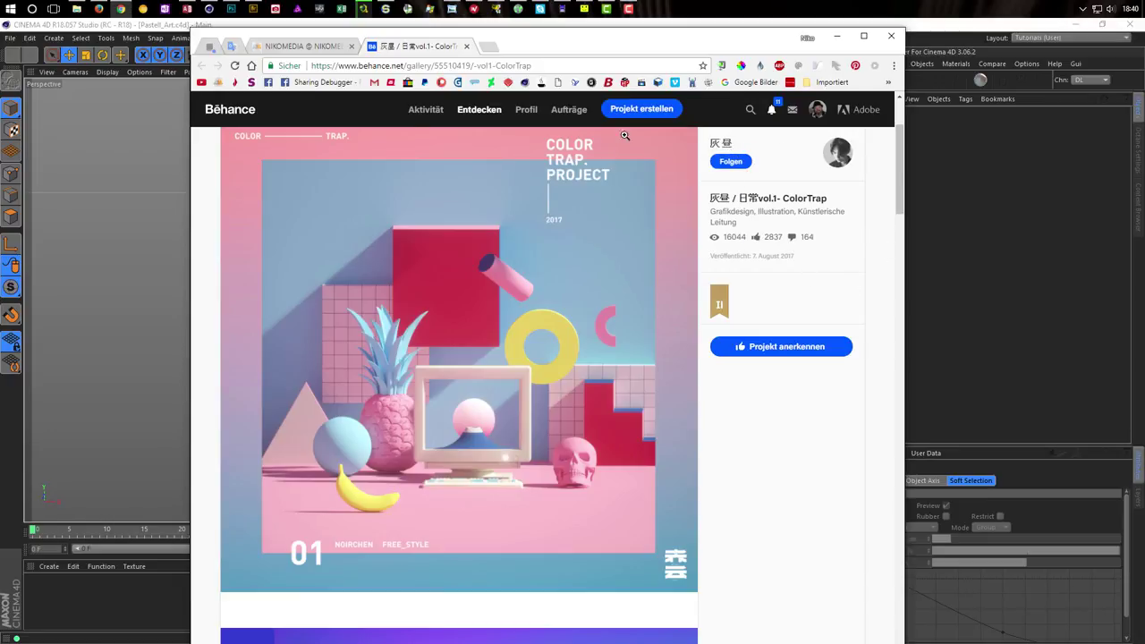
pyautogui.click(231, 46)
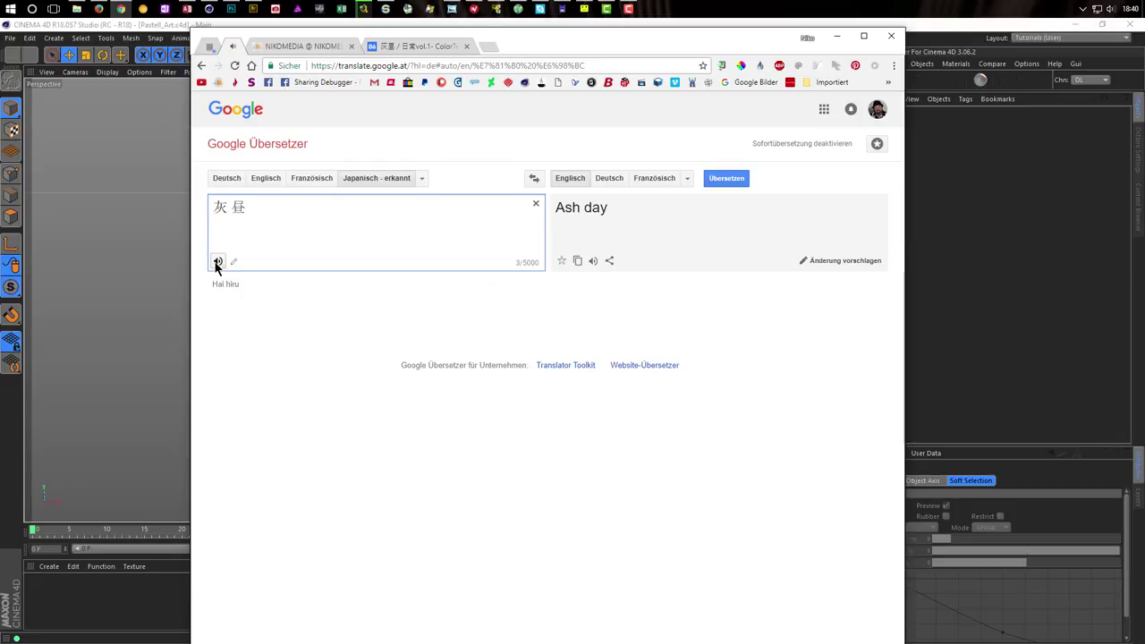
pyautogui.click(409, 51)
pyautogui.moveTo(902, 166); pyautogui.dragTo(850, 157)
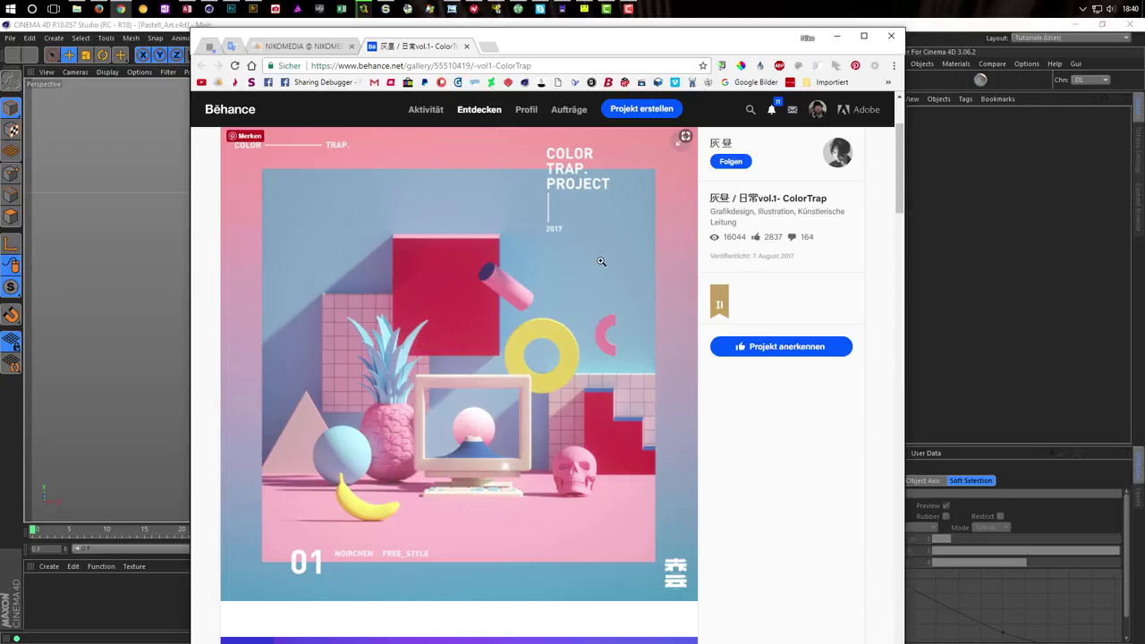
pyautogui.click(837, 37)
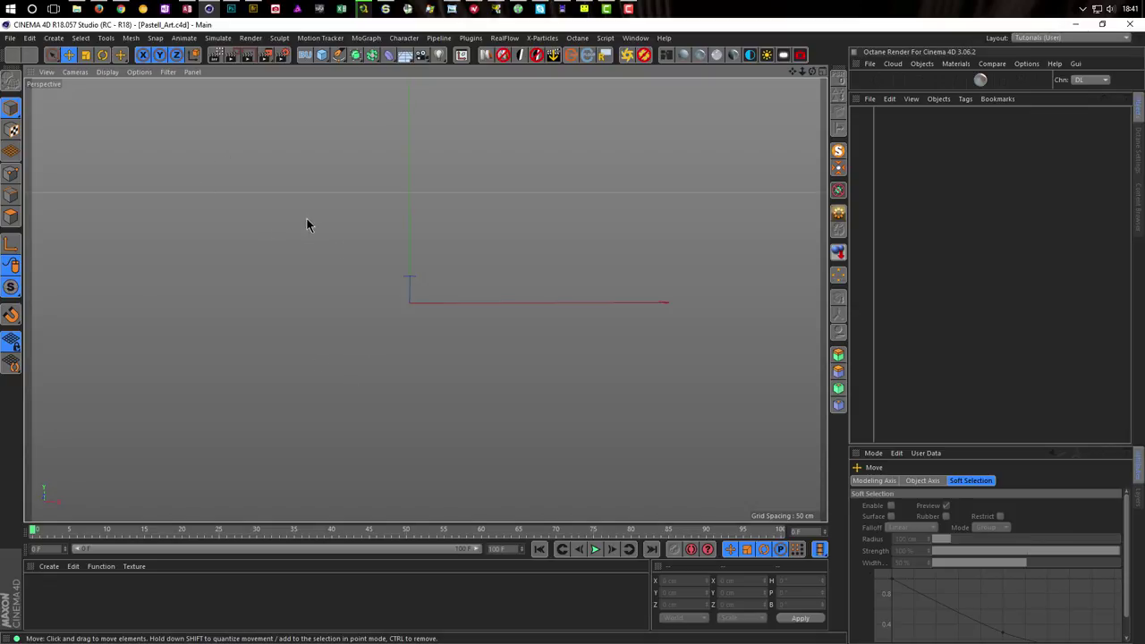
# Step: Add a Plane primitive and widen it to about 822 cm as the floor
pyautogui.click(322, 54)
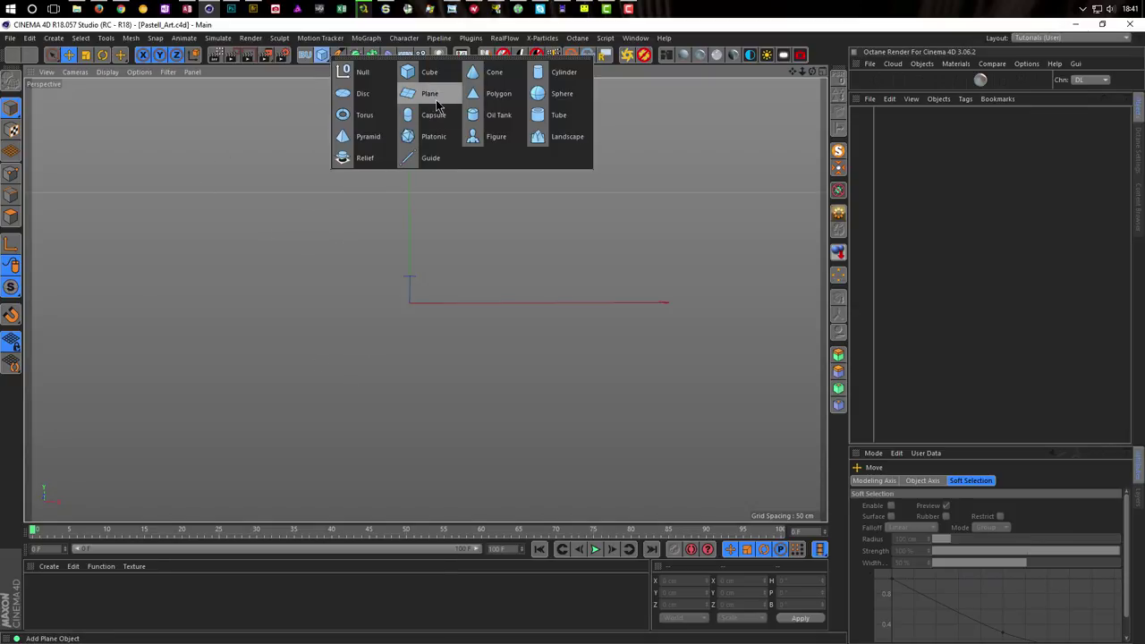
pyautogui.click(436, 99)
pyautogui.scroll(3, 448, 339)
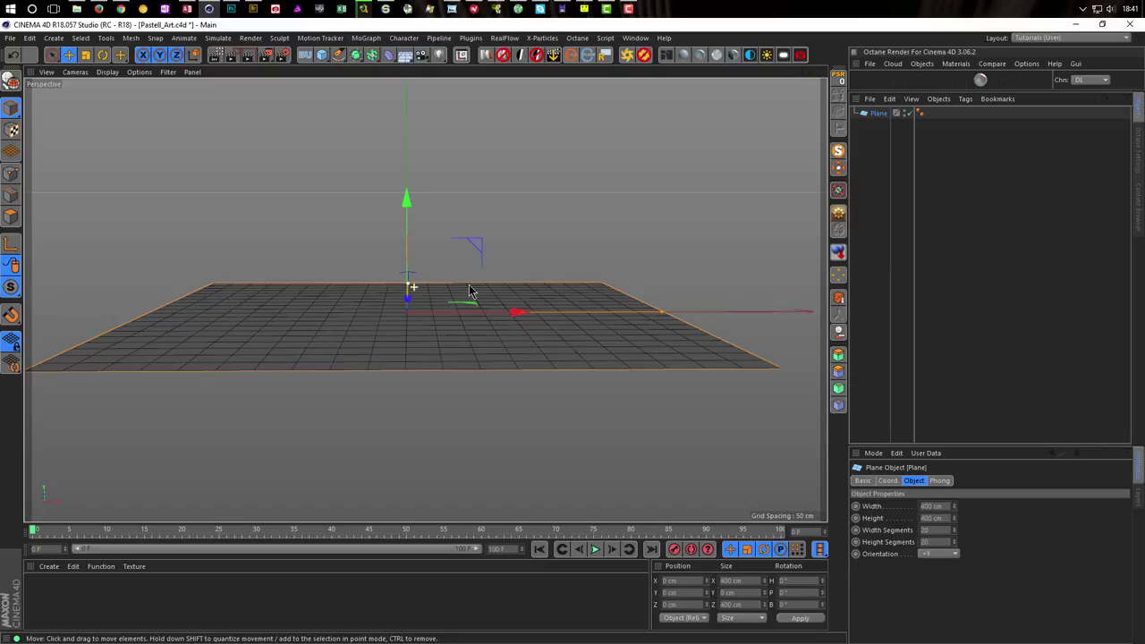
pyautogui.scroll(5, 478, 365)
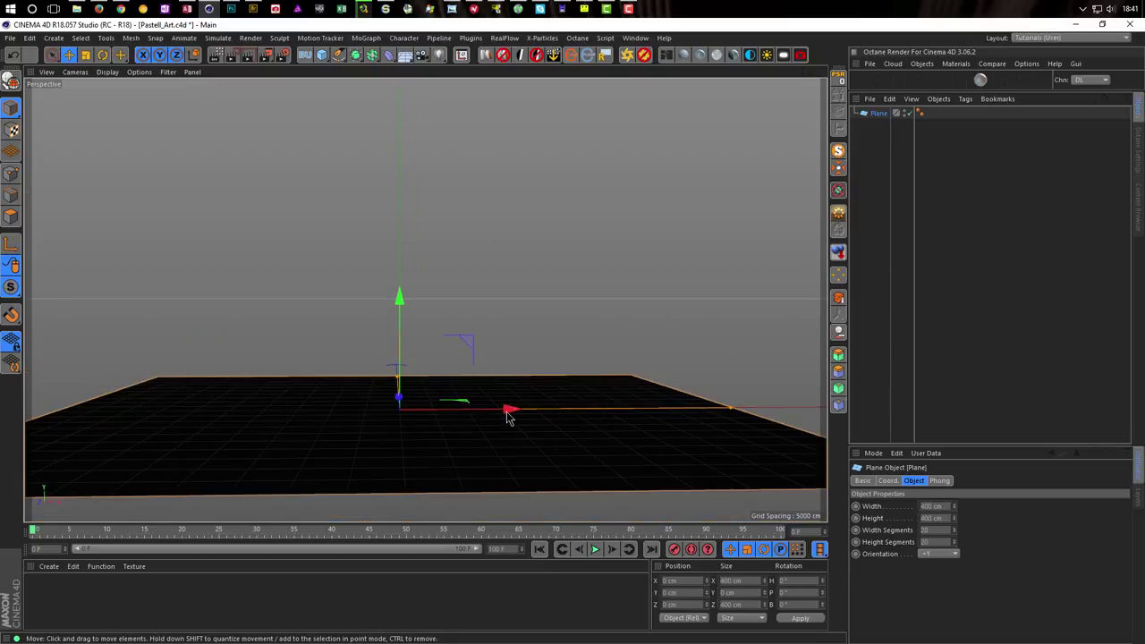
pyautogui.scroll(4, 540, 385)
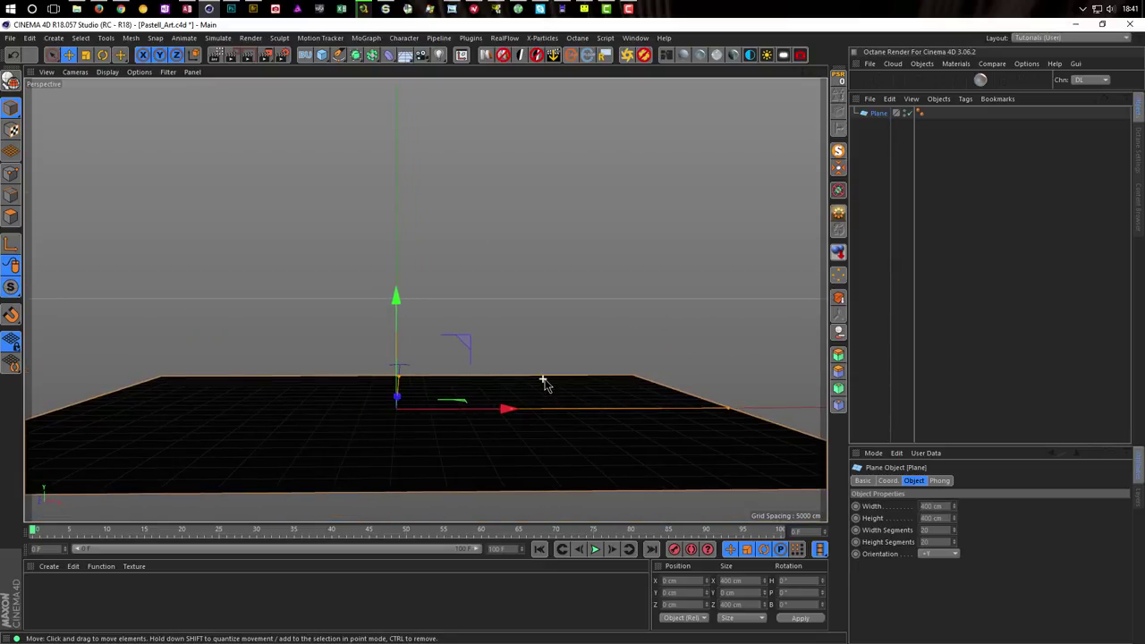
pyautogui.scroll(4, 558, 380)
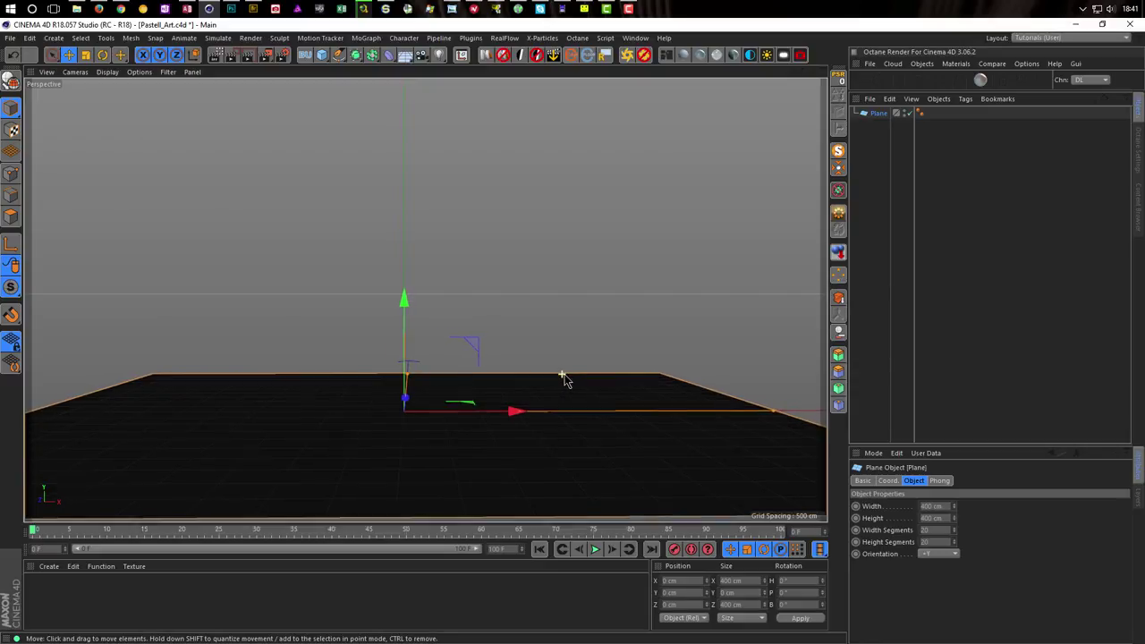
pyautogui.moveTo(776, 423)
pyautogui.mouseDown()
pyautogui.moveTo(819, 422)
pyautogui.moveTo(761, 422)
pyautogui.mouseUp()
pyautogui.scroll(3, 551, 401)
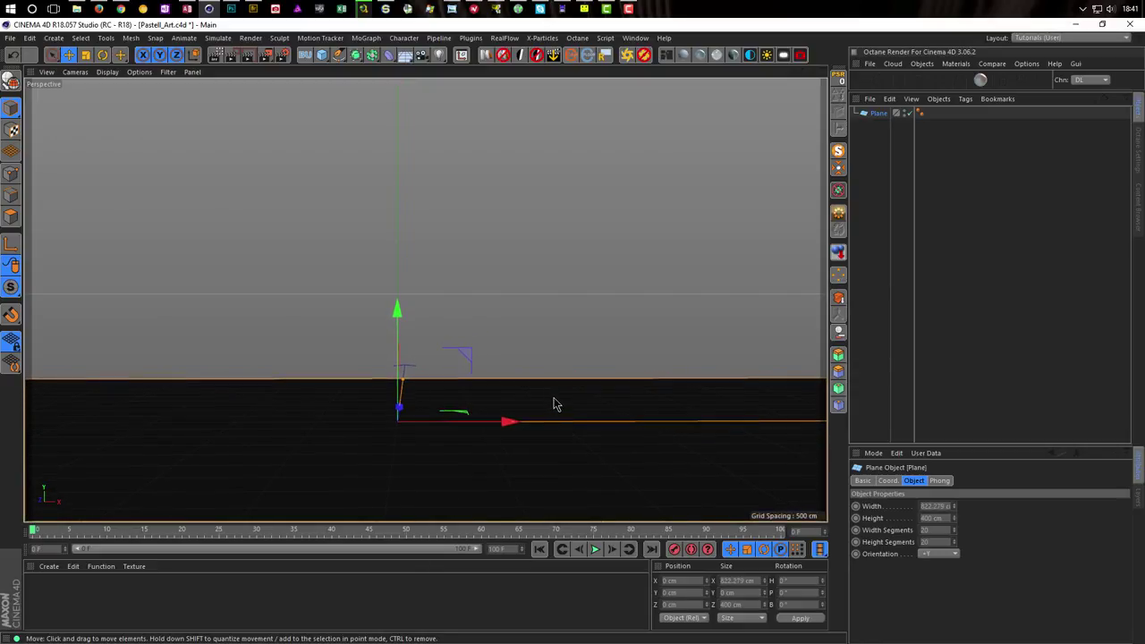
# Step: Add an active camera with heading, pitch and X position all set to 0
pyautogui.click(422, 54)
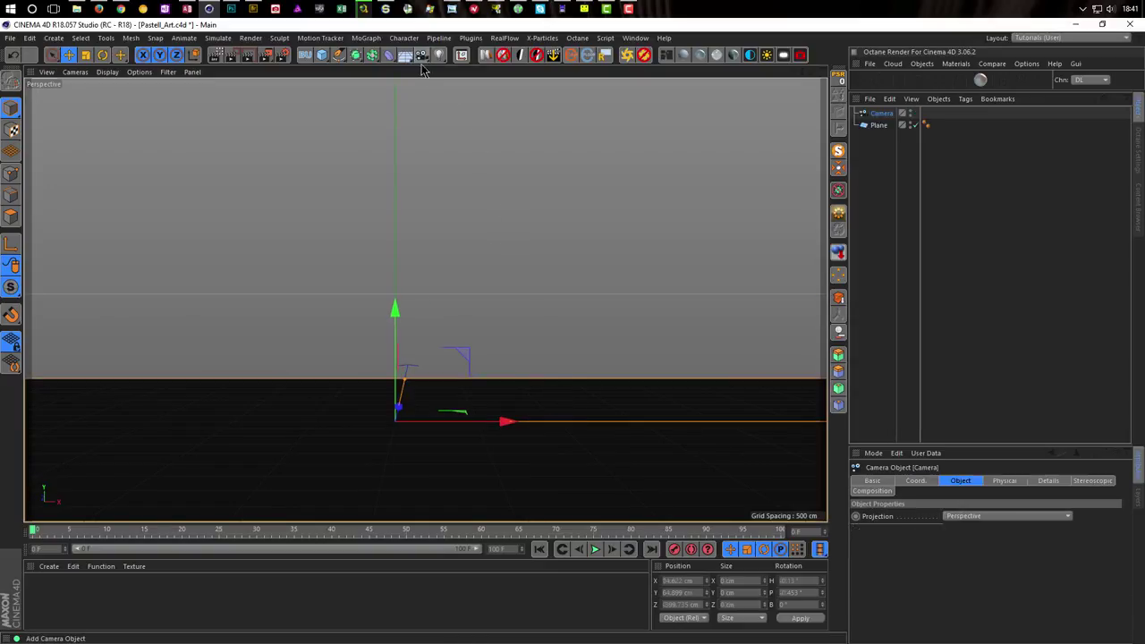
pyautogui.click(914, 113)
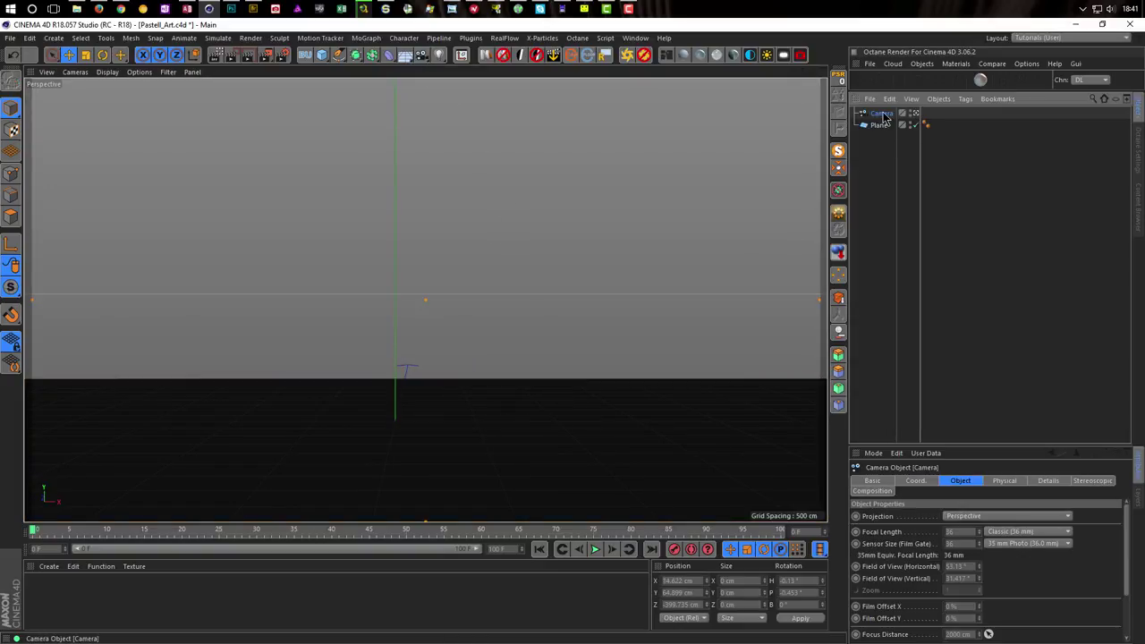
pyautogui.click(932, 483)
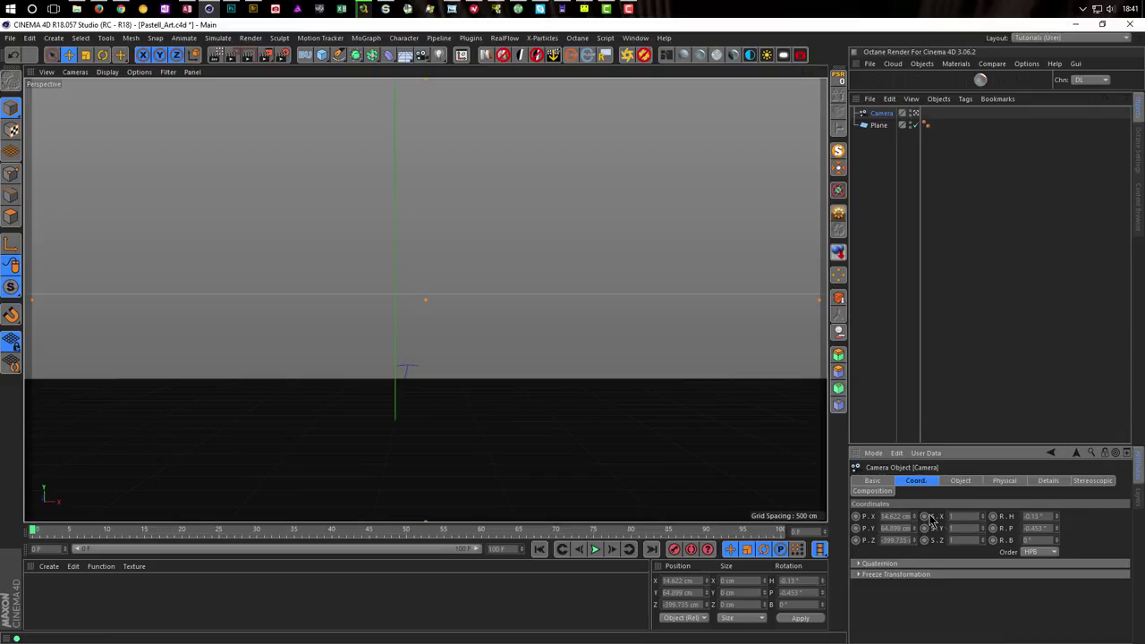
pyautogui.write('0')
pyautogui.press('Tab')
pyautogui.write('0')
pyautogui.press('Tab')
pyautogui.doubleClick(886, 518)
pyautogui.write('0')
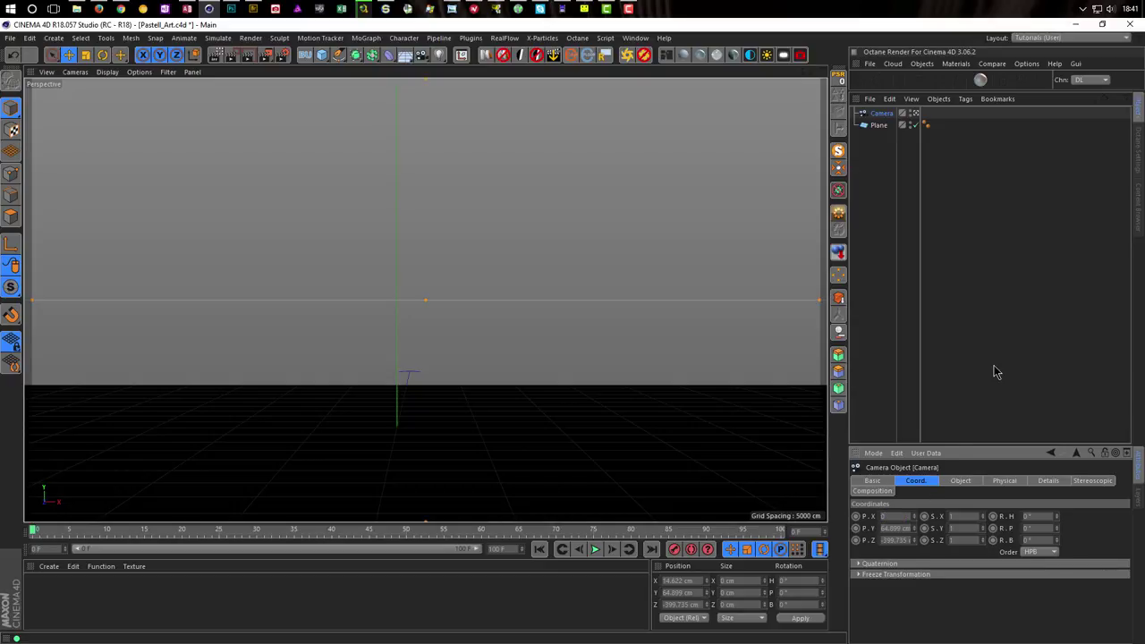
pyautogui.press('Return')
# Step: Give the camera a Protection tag with its Y and Z position unlocked
pyautogui.rightClick(900, 132)
pyautogui.moveTo(989, 118)
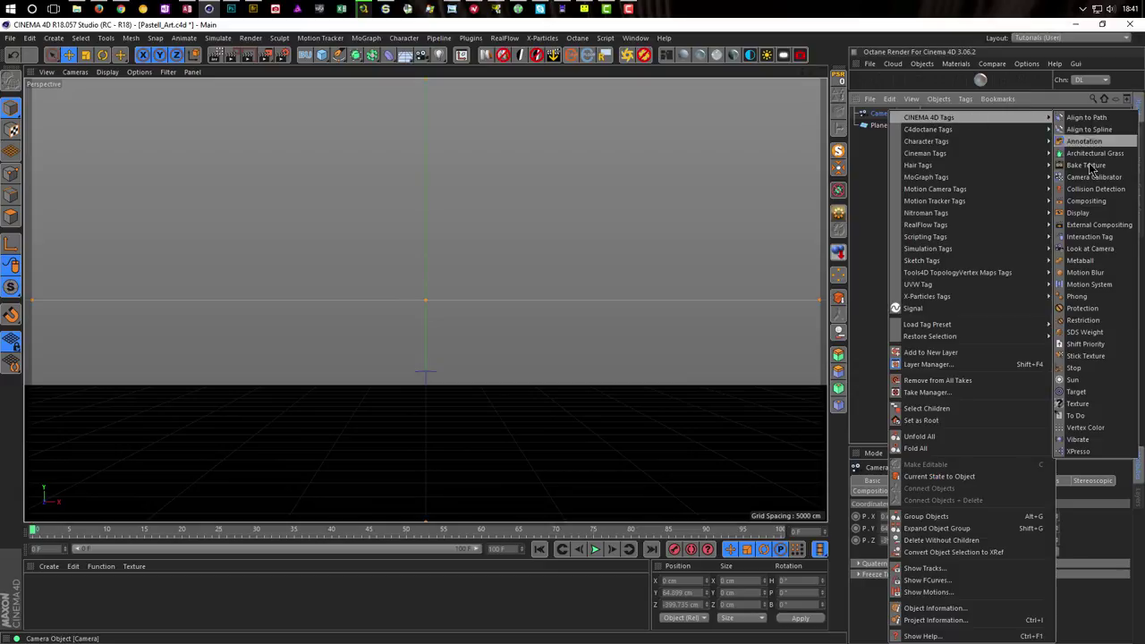
pyautogui.click(1082, 308)
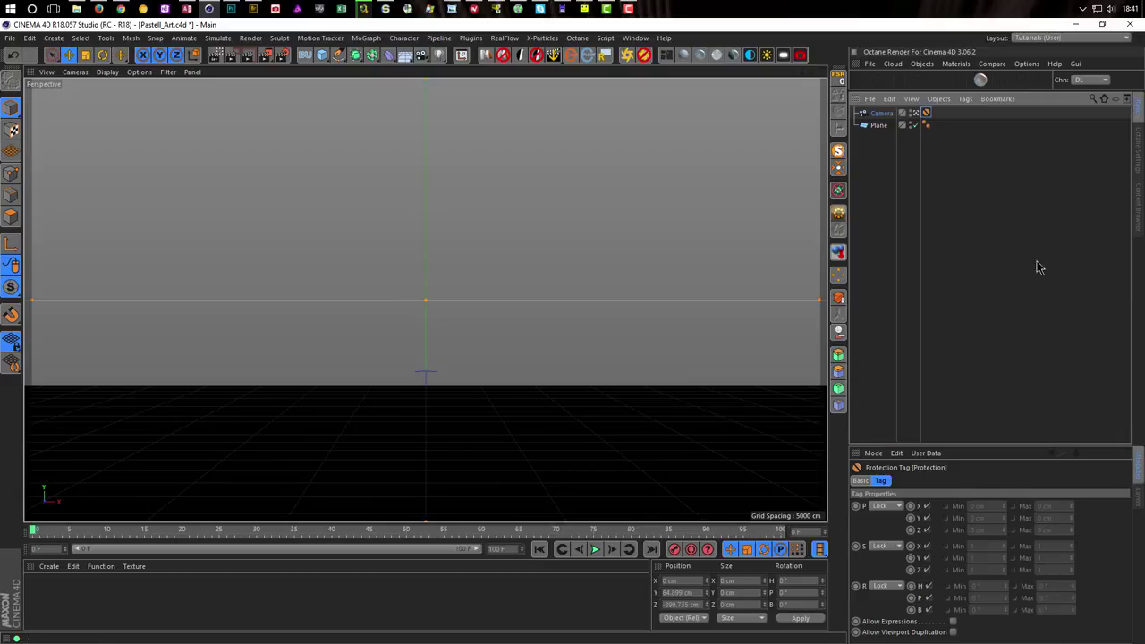
pyautogui.click(927, 532)
pyautogui.click(927, 518)
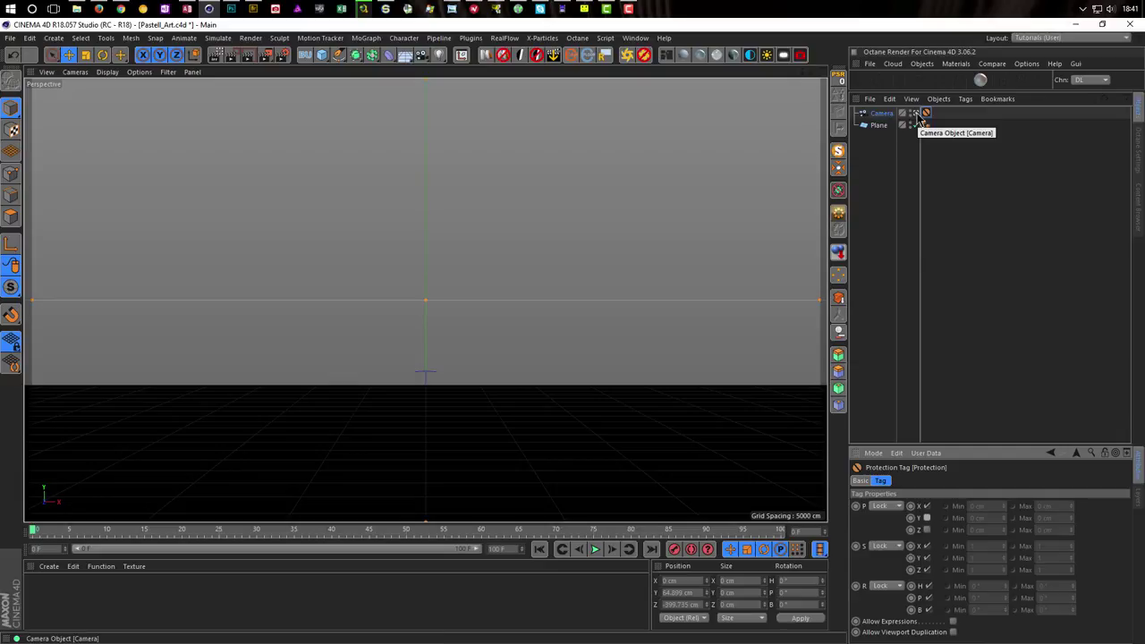
pyautogui.click(881, 114)
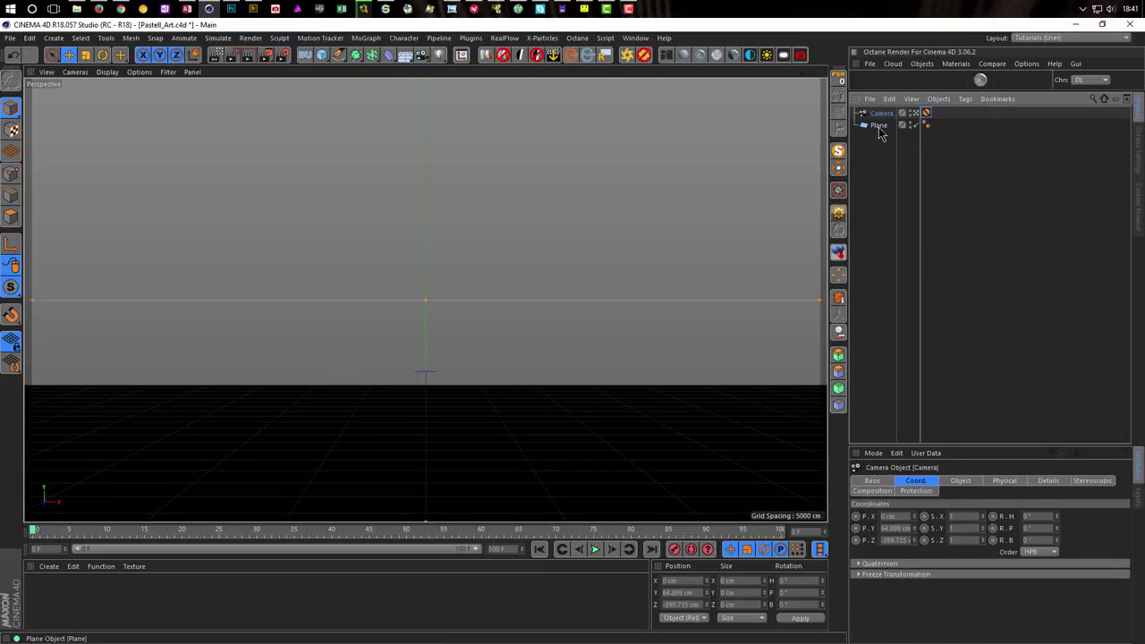
pyautogui.click(878, 126)
# Step: Duplicate the plane as Plane.1 and stand it upright with +Z orientation
pyautogui.keyDown('ctrl'); pyautogui.moveTo(879, 130); pyautogui.dragTo(882, 140); pyautogui.keyUp('ctrl')
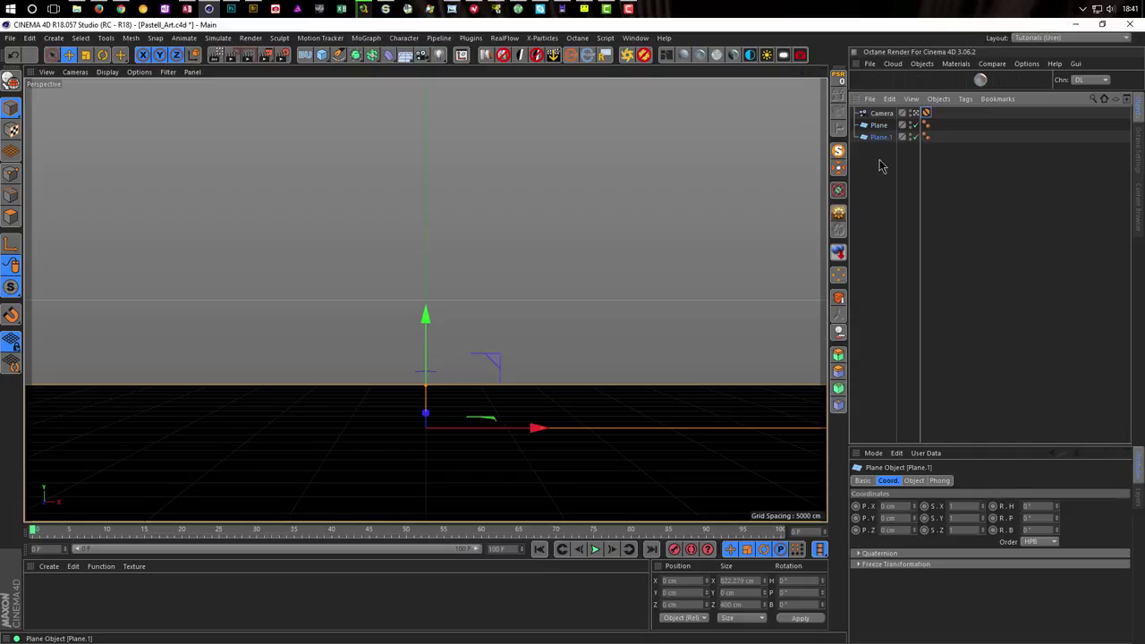
pyautogui.click(915, 481)
pyautogui.click(938, 554)
pyautogui.click(941, 621)
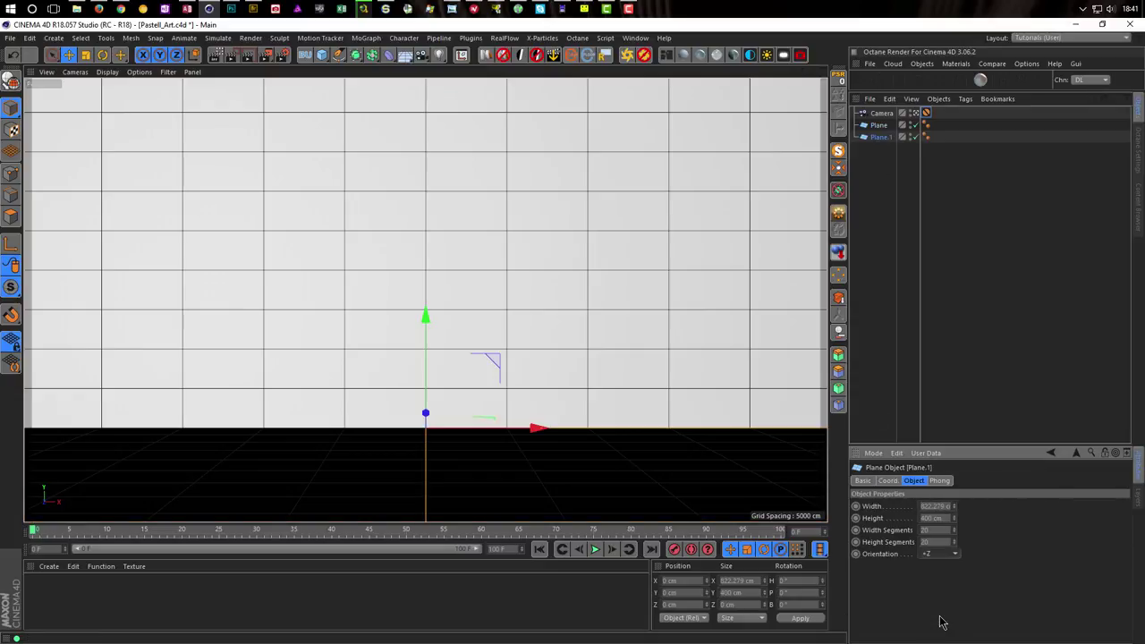
# Step: Move the camera back to about 224.79 cm depth and raise it higher
pyautogui.middleClick(635, 471)
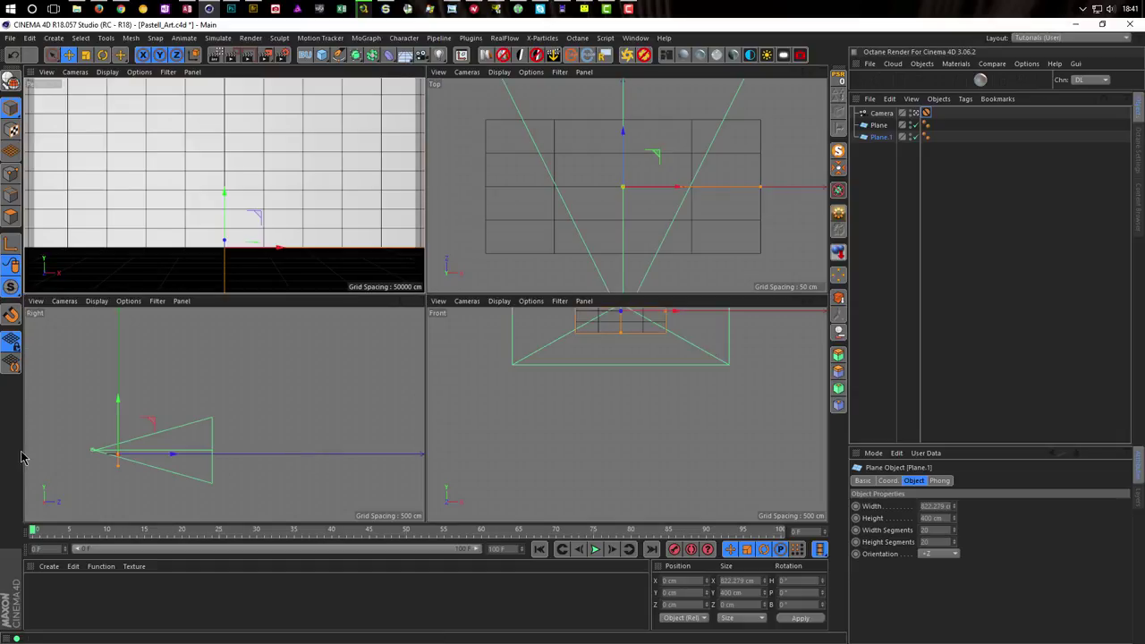
pyautogui.scroll(5, 218, 439)
pyautogui.scroll(2, 237, 394)
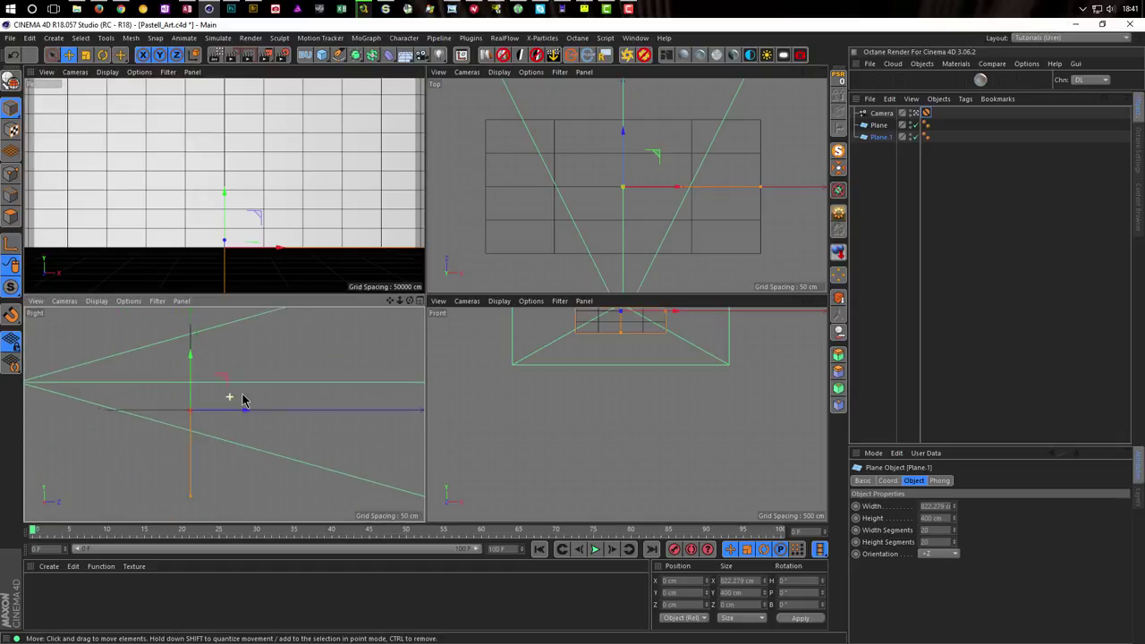
pyautogui.moveTo(239, 417); pyautogui.dragTo(353, 437)
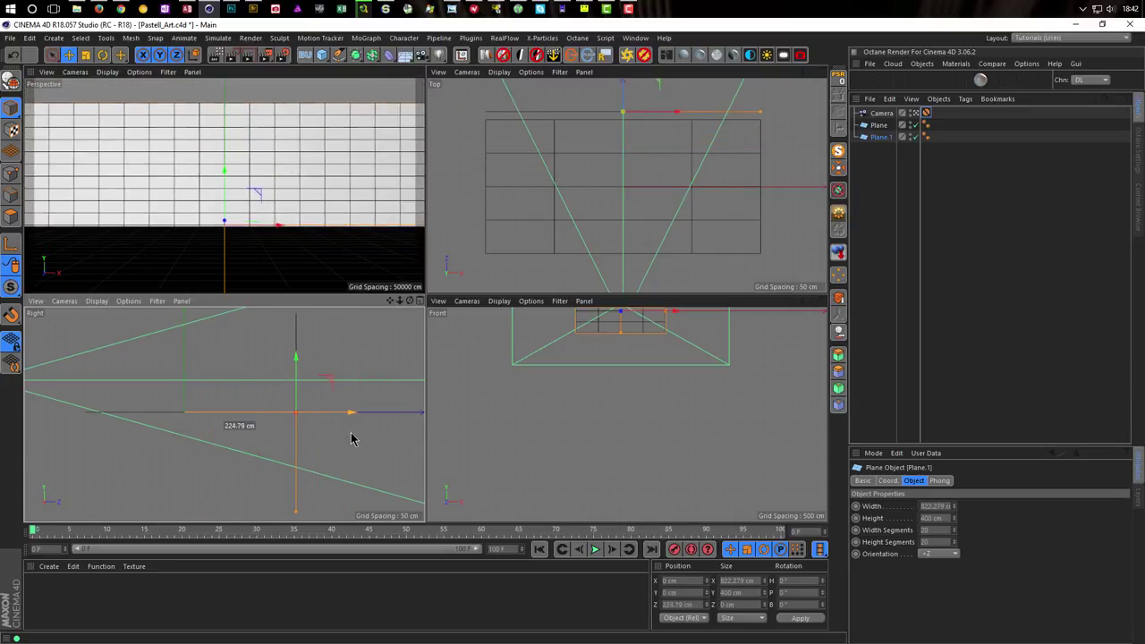
pyautogui.press('e')
pyautogui.moveTo(299, 361); pyautogui.dragTo(300, 319)
pyautogui.middleClick(322, 244)
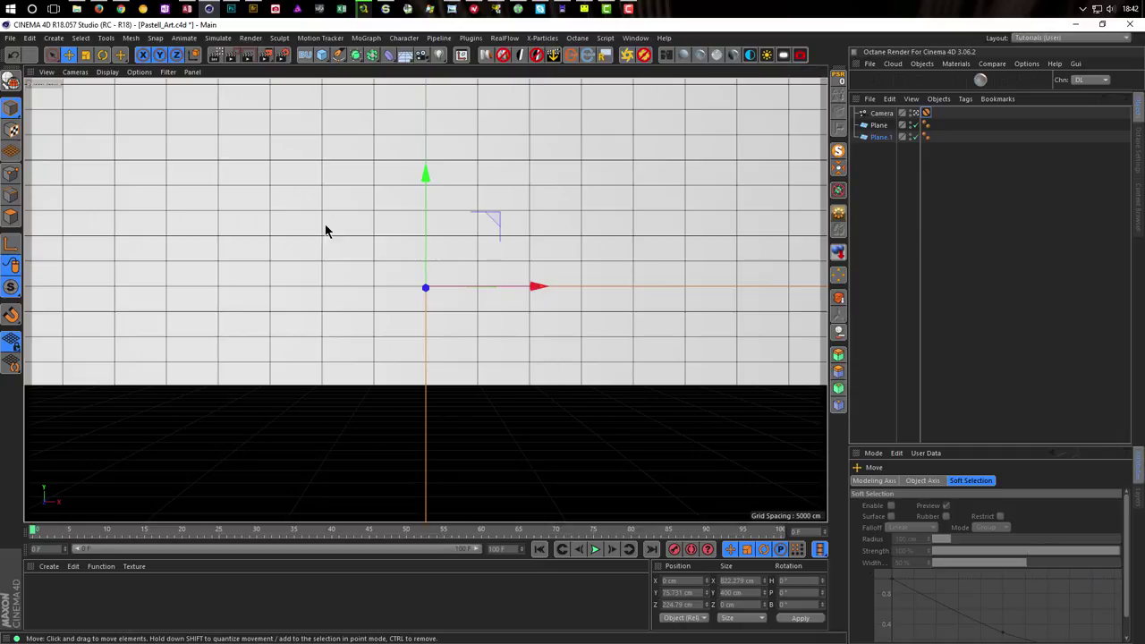
# Step: Create a default material Mat, open it in the Material Editor, and check the ColorTrap reference
pyautogui.doubleClick(183, 606)
pyautogui.doubleClick(38, 587)
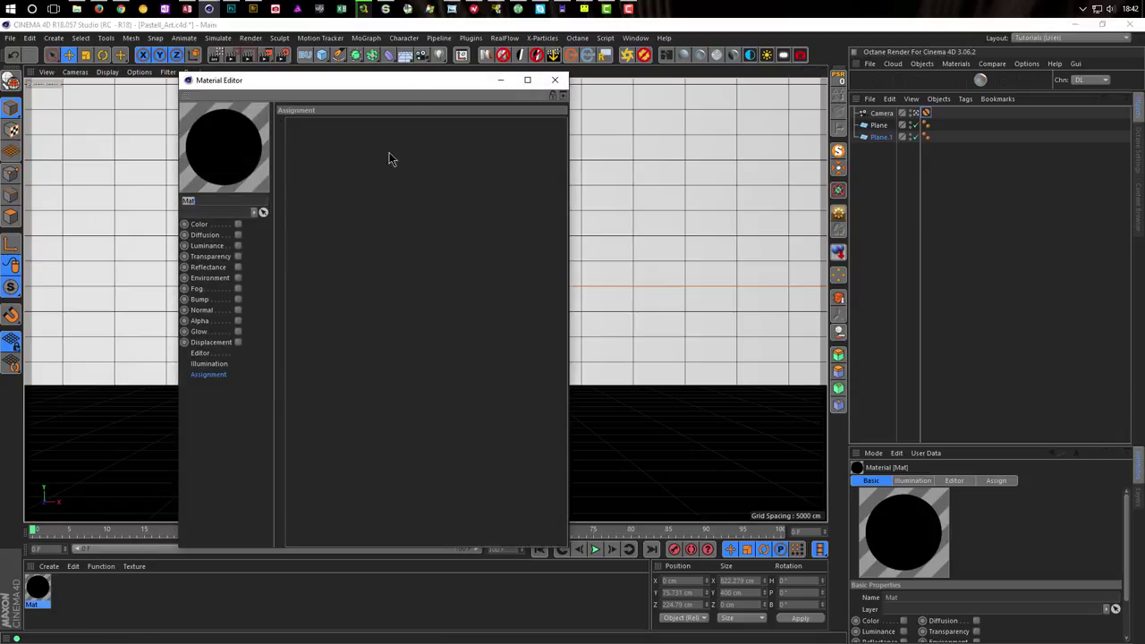
pyautogui.moveTo(427, 87); pyautogui.dragTo(616, 142)
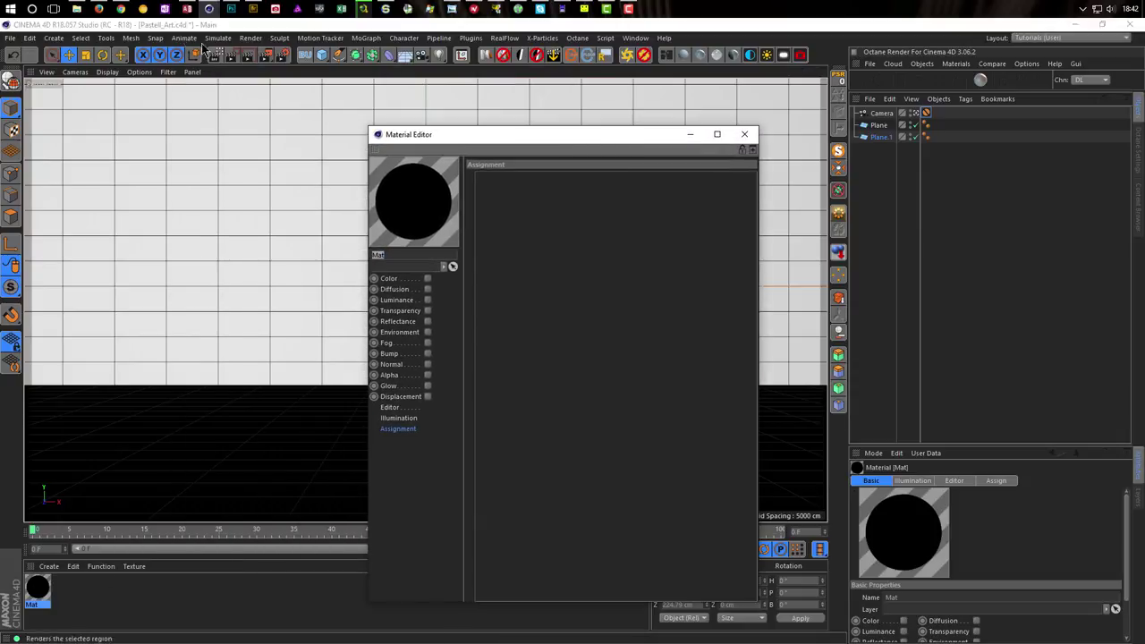
pyautogui.click(121, 9)
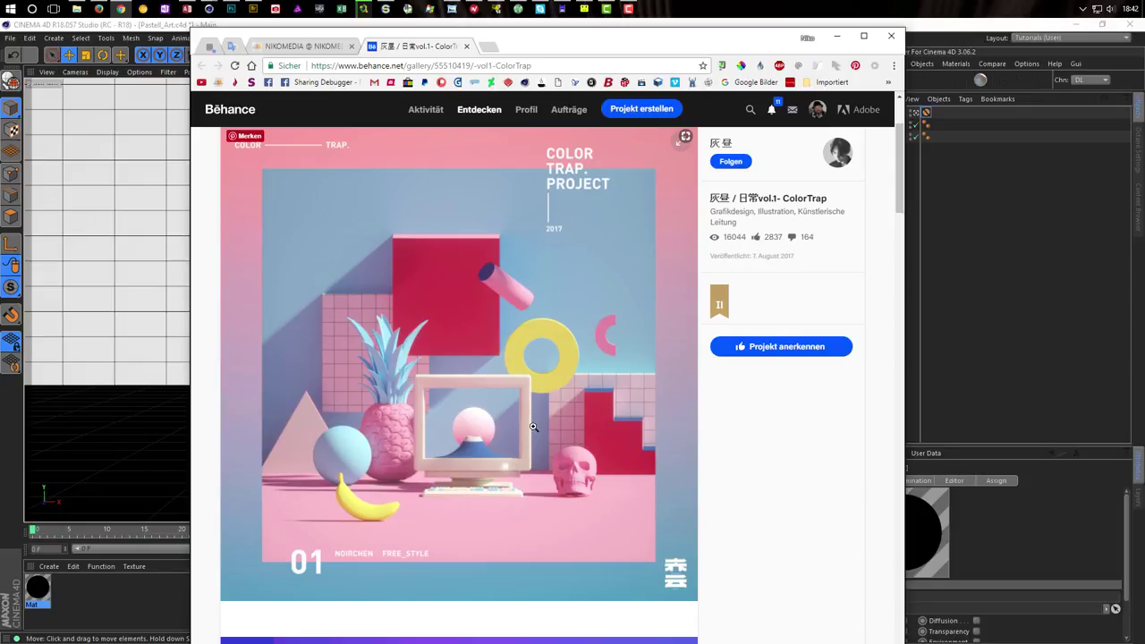
pyautogui.click(836, 35)
# Step: Give the material a slightly desaturated teal colour and name it Floor
pyautogui.click(427, 278)
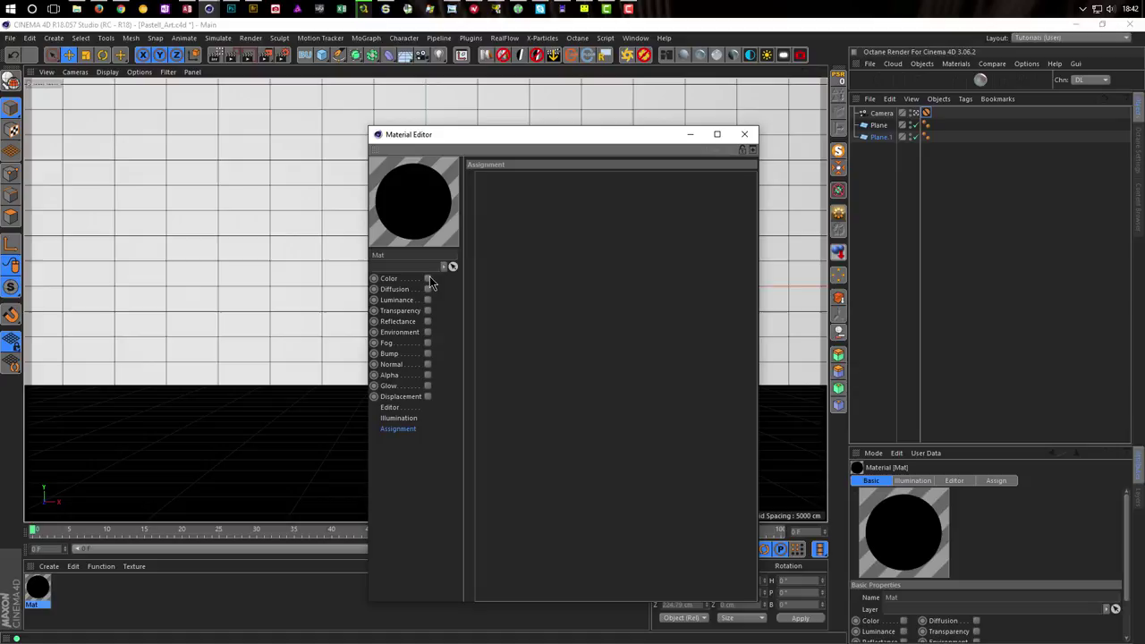
pyautogui.moveTo(642, 205); pyautogui.dragTo(782, 240)
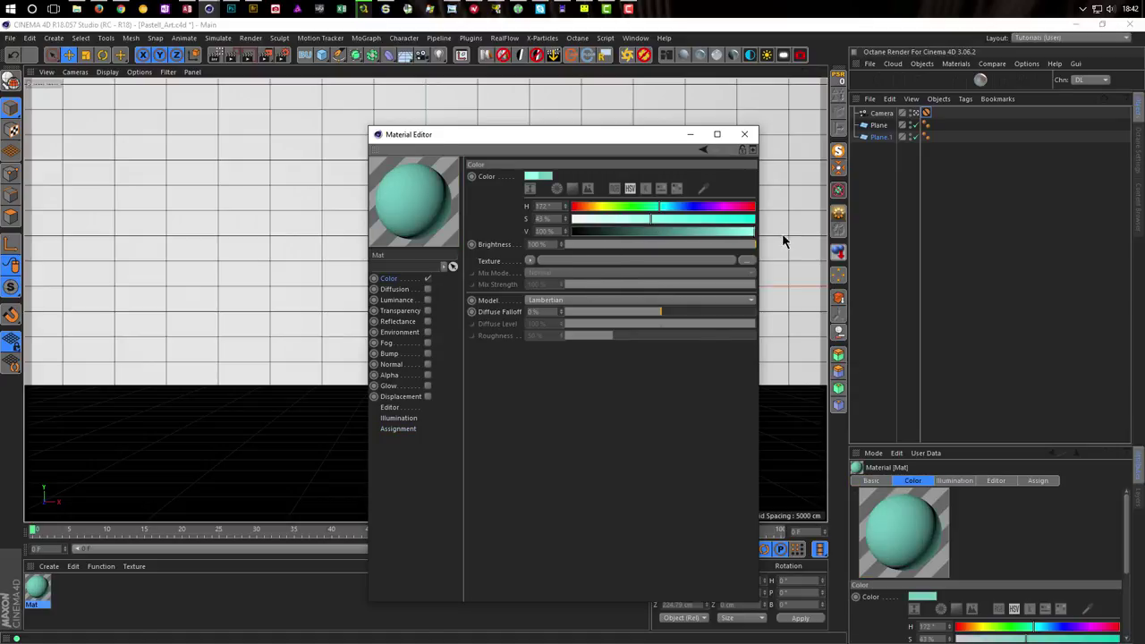
pyautogui.click(641, 218)
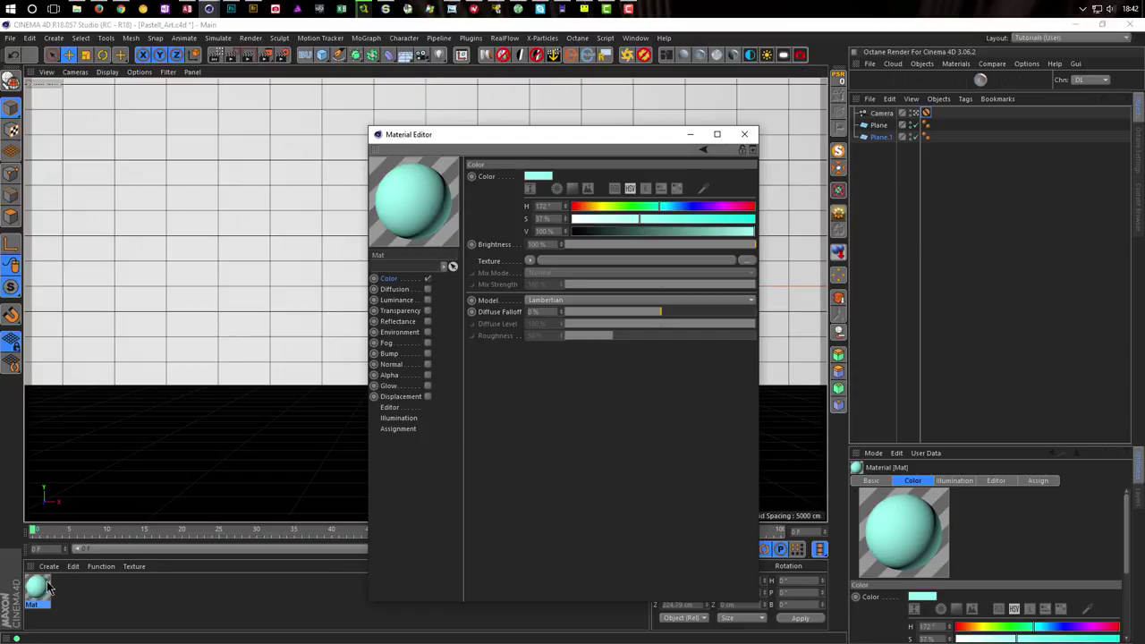
pyautogui.click(394, 256)
pyautogui.write('Floor')
pyautogui.press('Return')
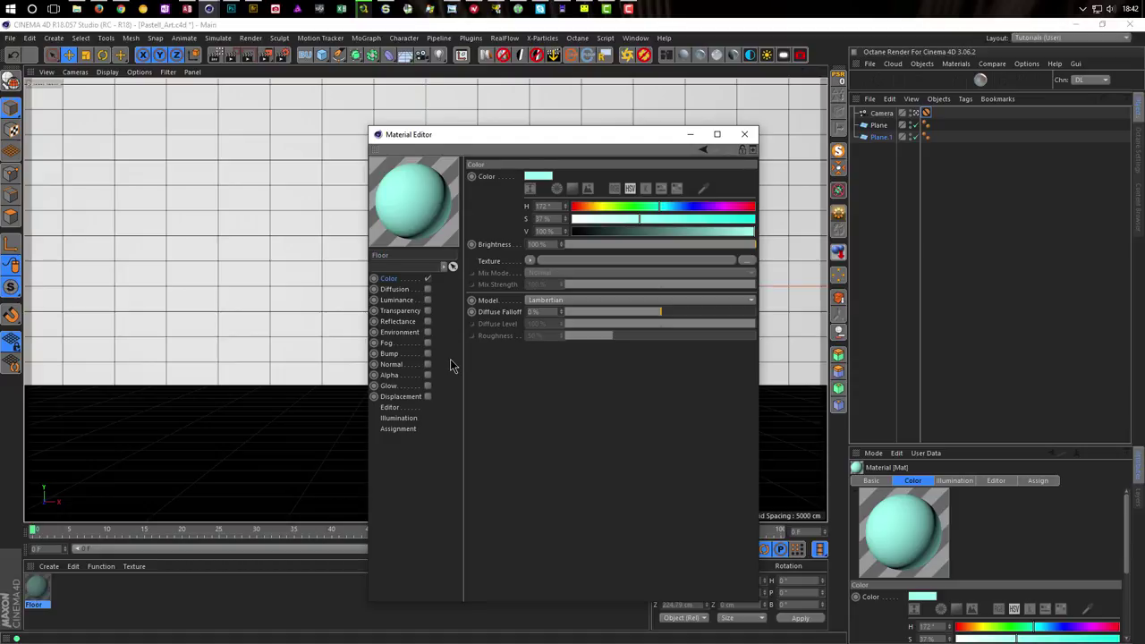
# Step: Apply Floor to the ground plane and rename the planes Floor and Wall
pyautogui.moveTo(37, 591); pyautogui.dragTo(876, 125)
pyautogui.click(879, 125)
pyautogui.write('Fl')
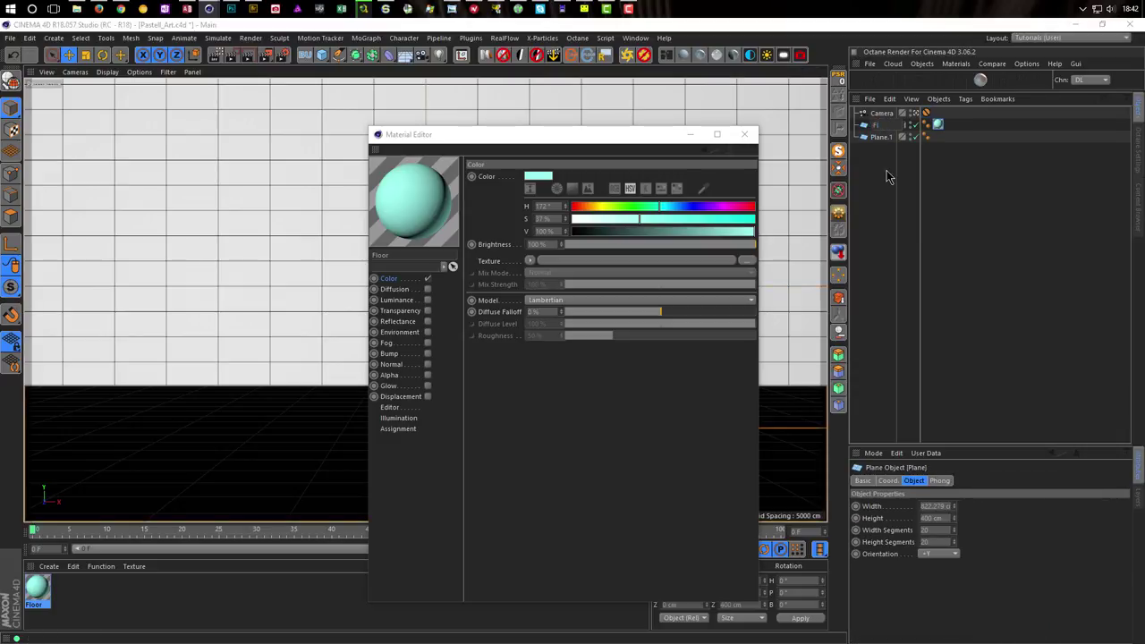
pyautogui.write('oor')
pyautogui.press('Return')
pyautogui.press('Tab')
pyautogui.write('Wall')
pyautogui.press('Return')
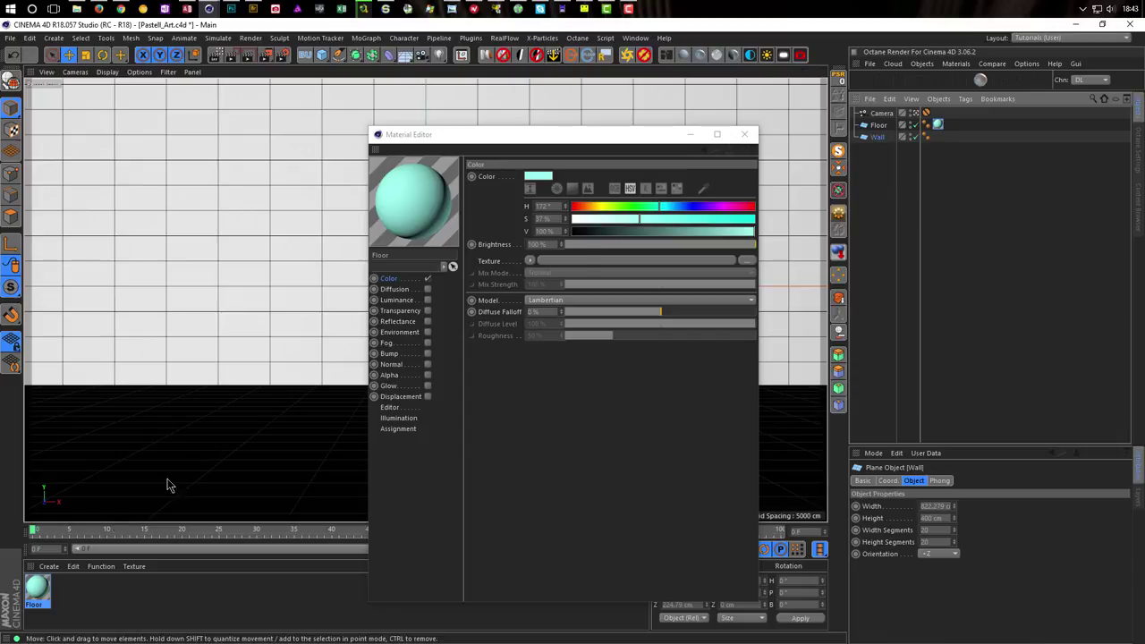
# Step: Duplicate it as a pale pink Wall material (saturation 24%) and apply it to the Wall
pyautogui.keyDown('ctrl'); pyautogui.moveTo(34, 589); pyautogui.dragTo(97, 594); pyautogui.keyUp('ctrl')
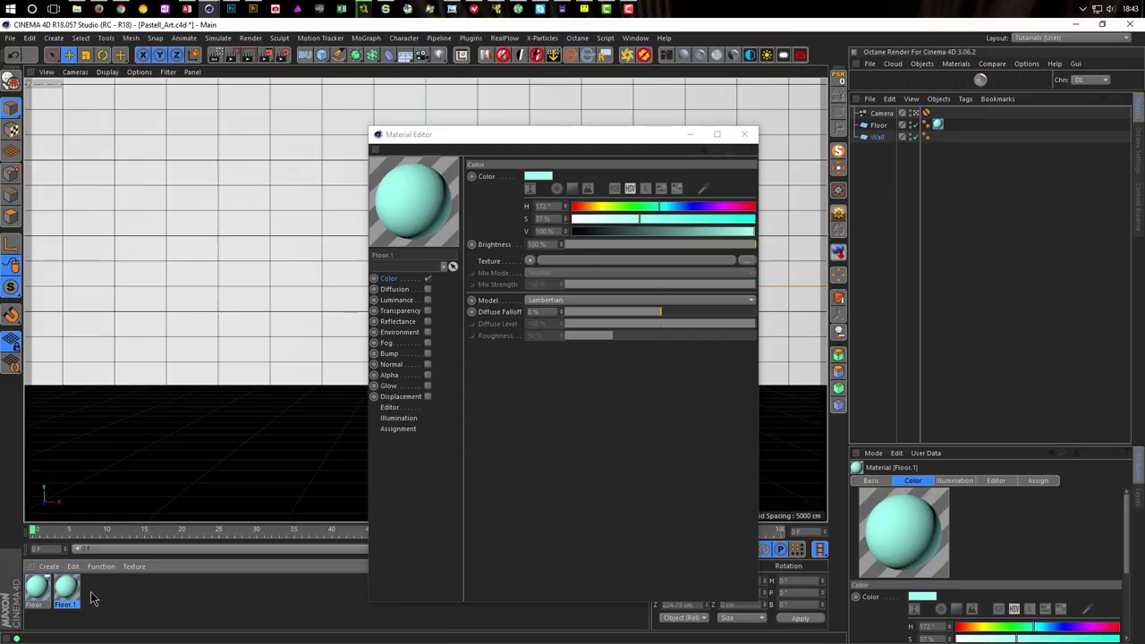
pyautogui.doubleClick(432, 256)
pyautogui.write('Wall')
pyautogui.press('Return')
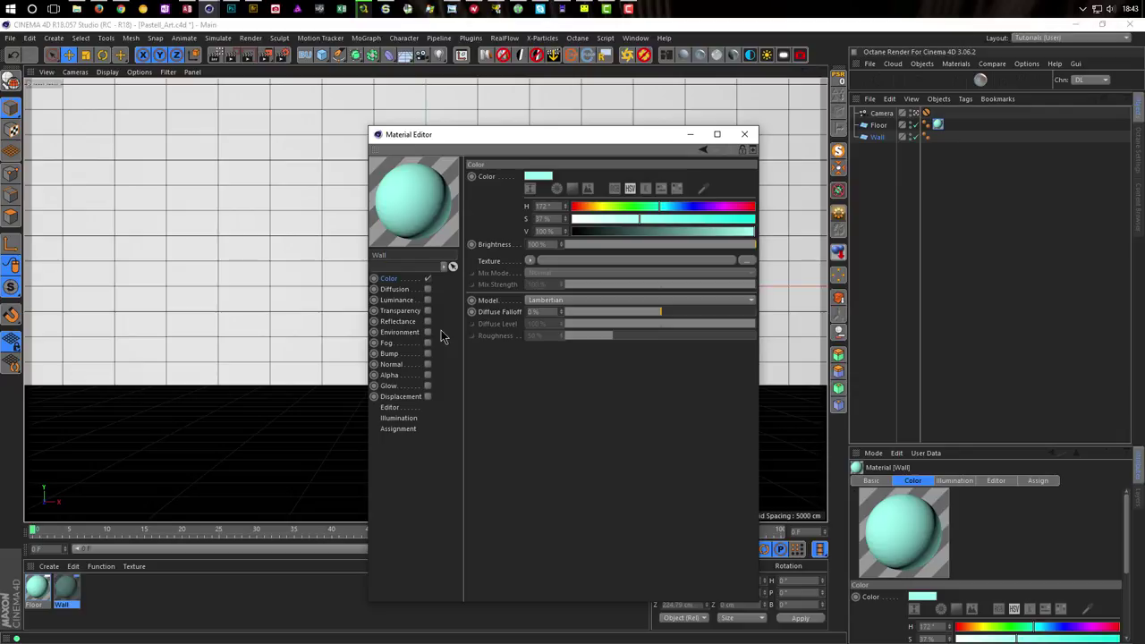
pyautogui.click(720, 207)
pyautogui.moveTo(644, 222); pyautogui.dragTo(621, 224)
pyautogui.click(614, 221)
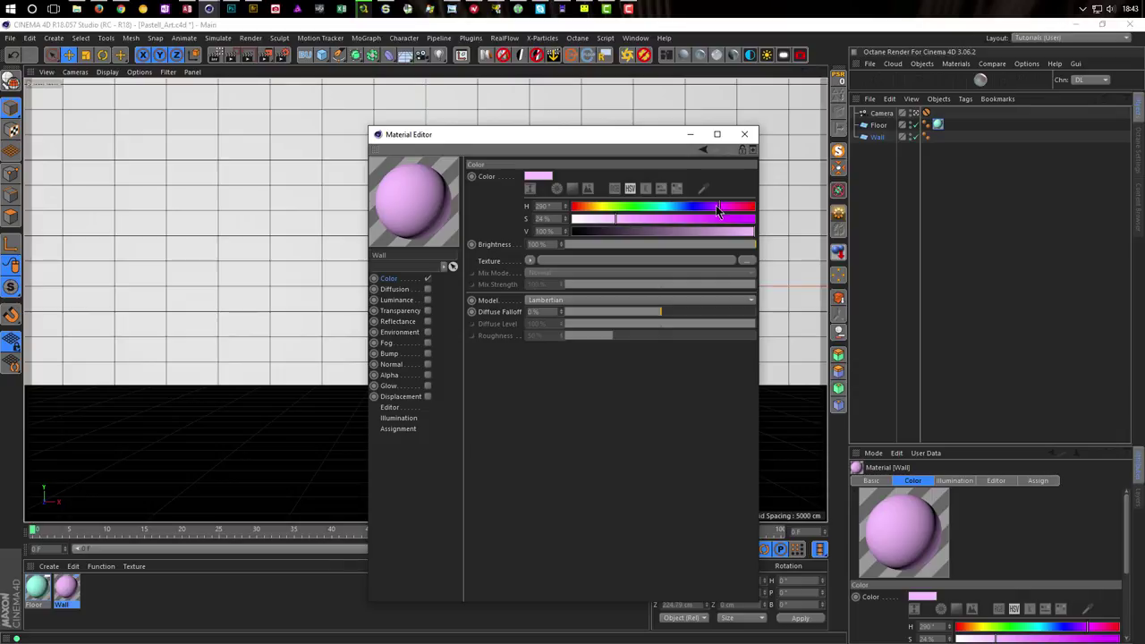
pyautogui.click(745, 134)
pyautogui.moveTo(73, 593); pyautogui.dragTo(879, 137)
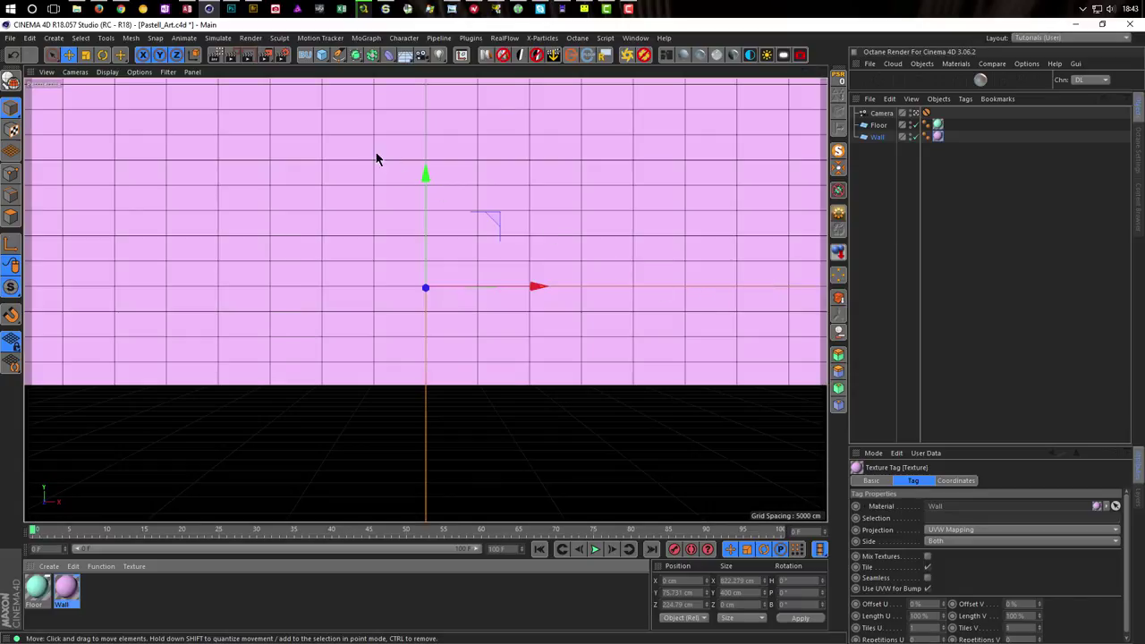
# Step: Add a cube scaled down to 69.2 cm resting on the floor, then open Render Settings
pyautogui.click(323, 54)
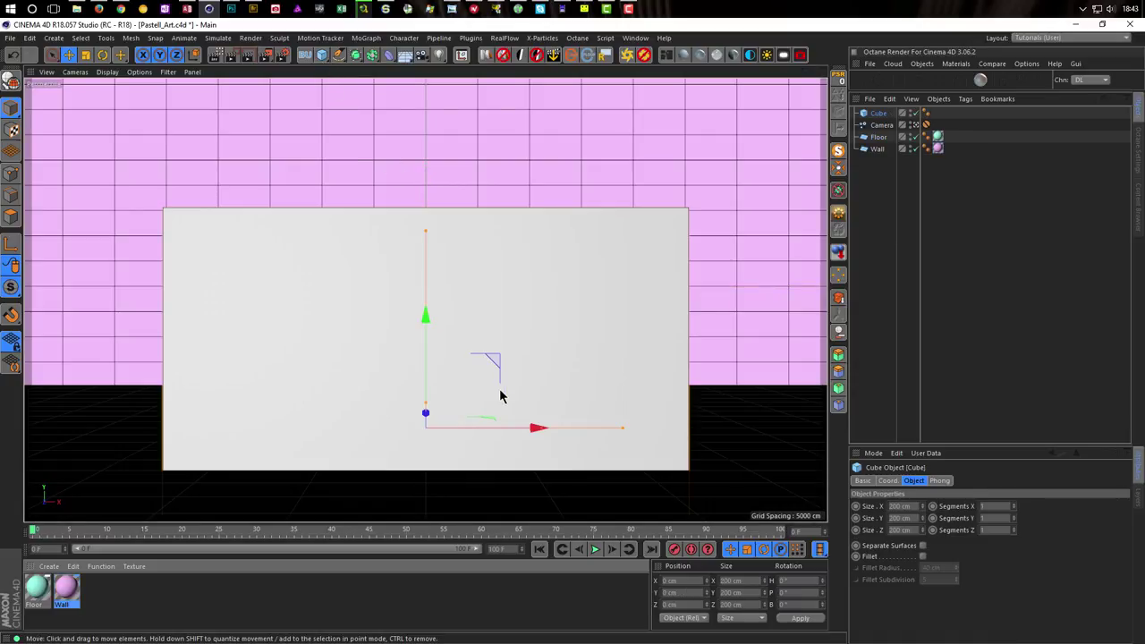
pyautogui.press('t')
pyautogui.moveTo(577, 387); pyautogui.dragTo(207, 406)
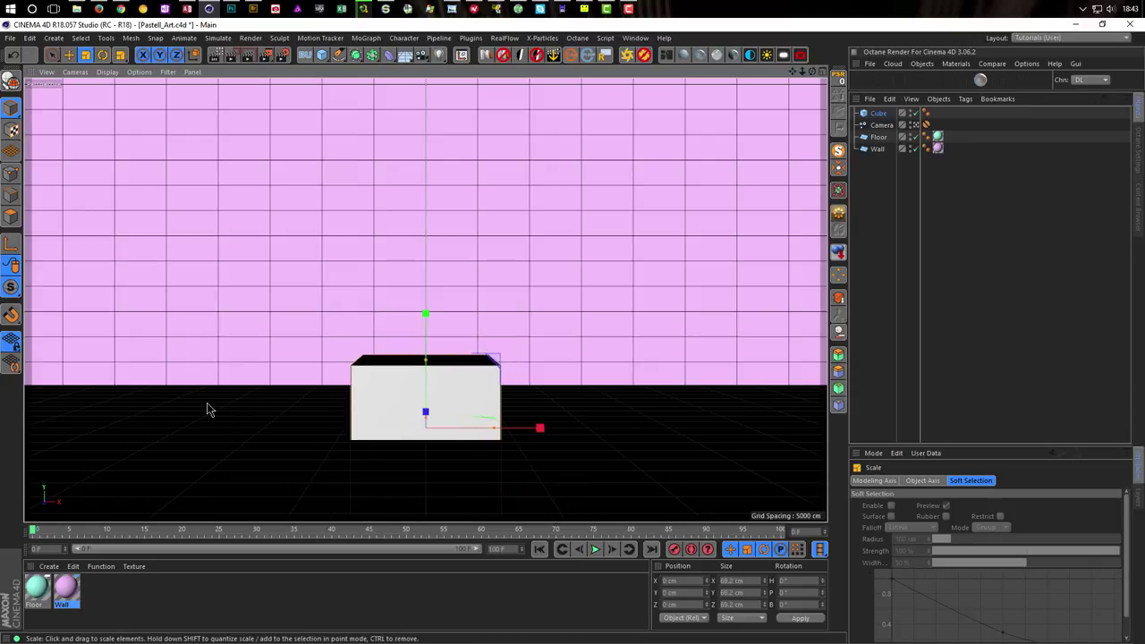
pyautogui.click(839, 255)
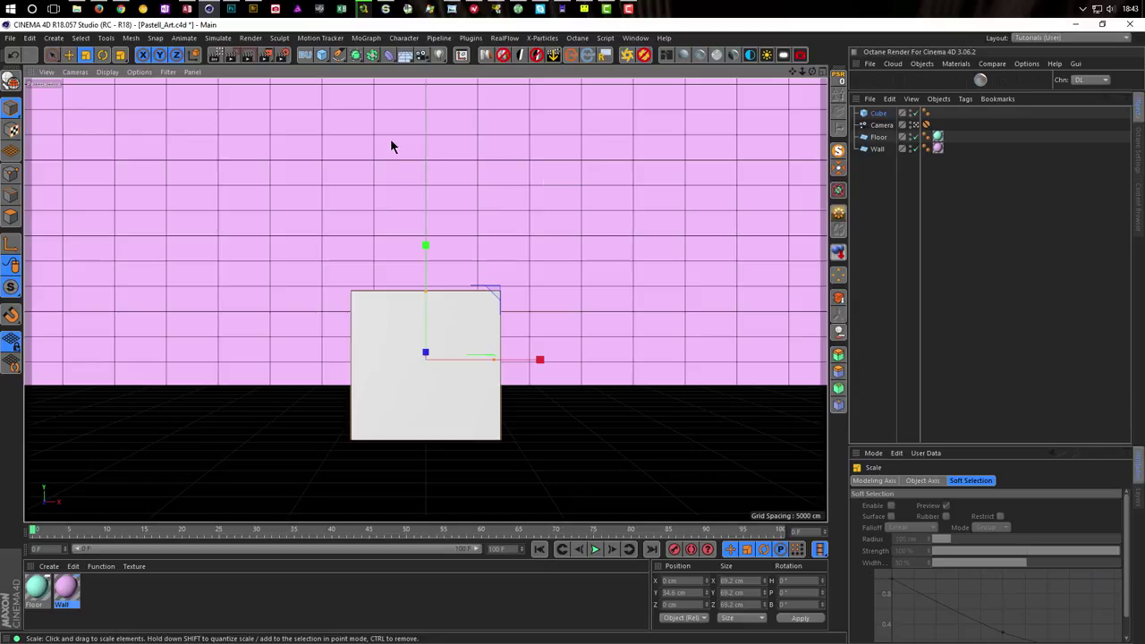
pyautogui.click(282, 55)
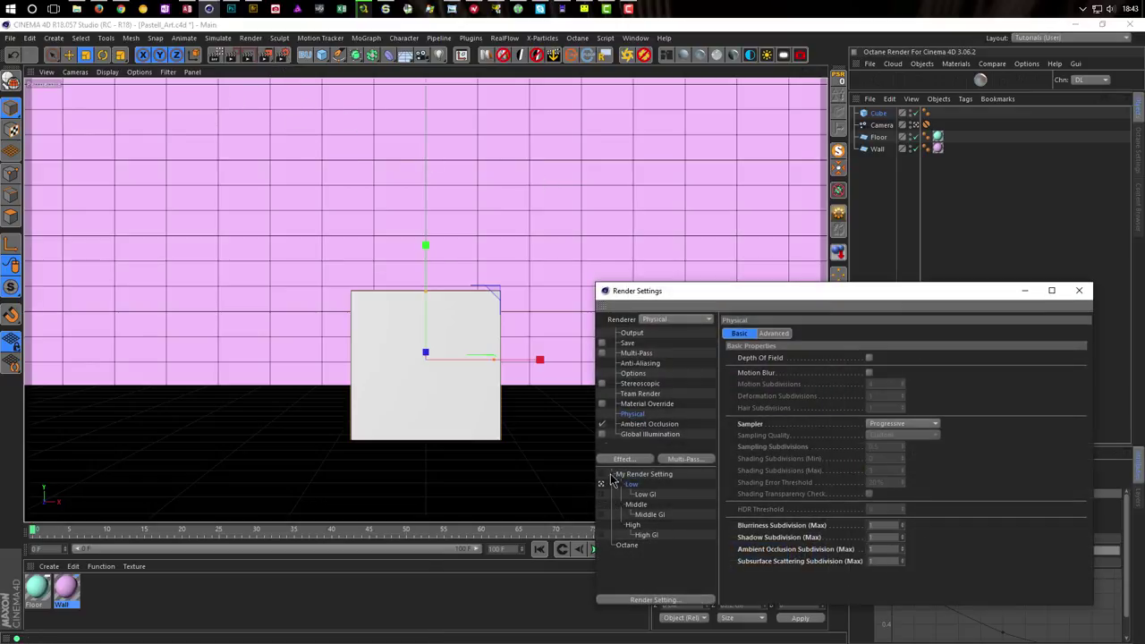
# Step: Stretch an interactive render region over the viewport and enable Global Illumination at Low GI
pyautogui.click(215, 55)
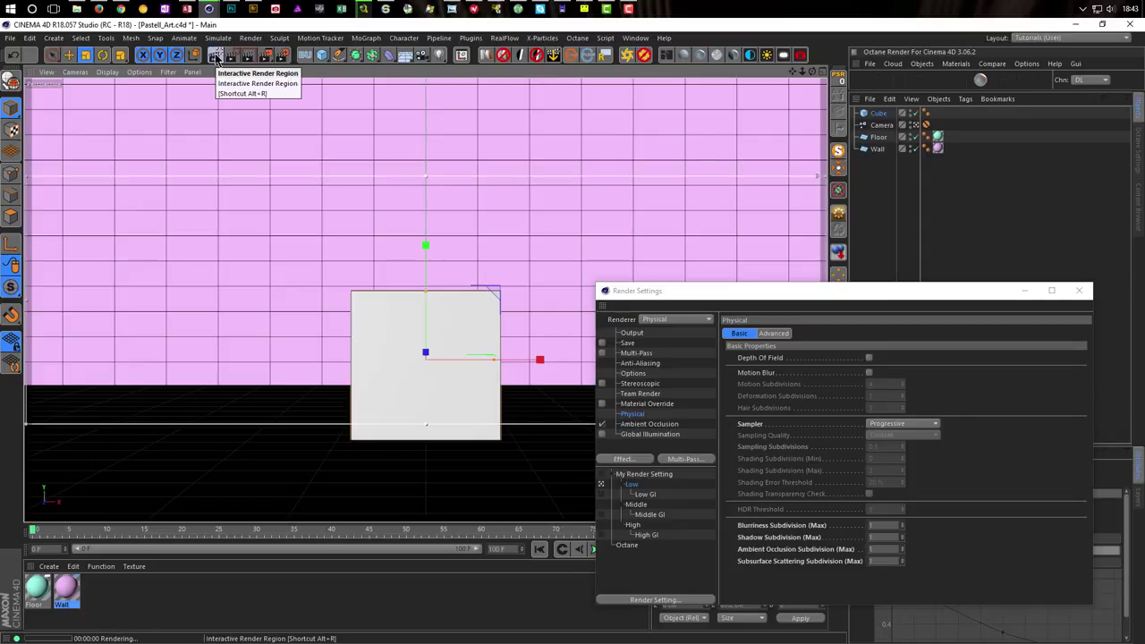
pyautogui.moveTo(426, 425); pyautogui.dragTo(432, 518)
pyautogui.moveTo(429, 173); pyautogui.dragTo(429, 79)
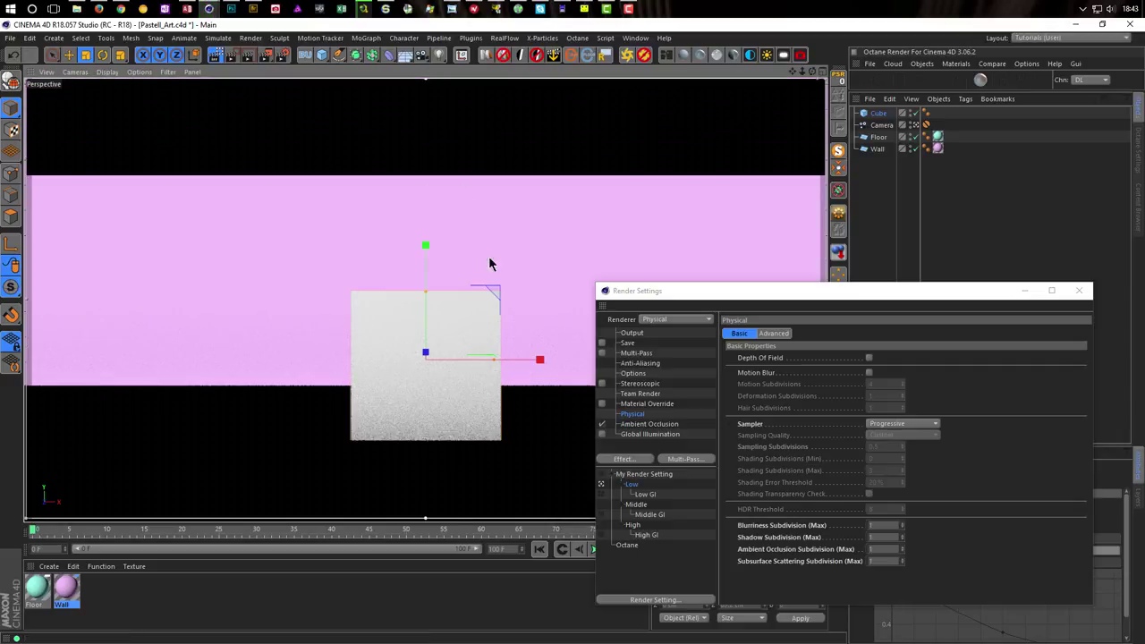
pyautogui.click(602, 496)
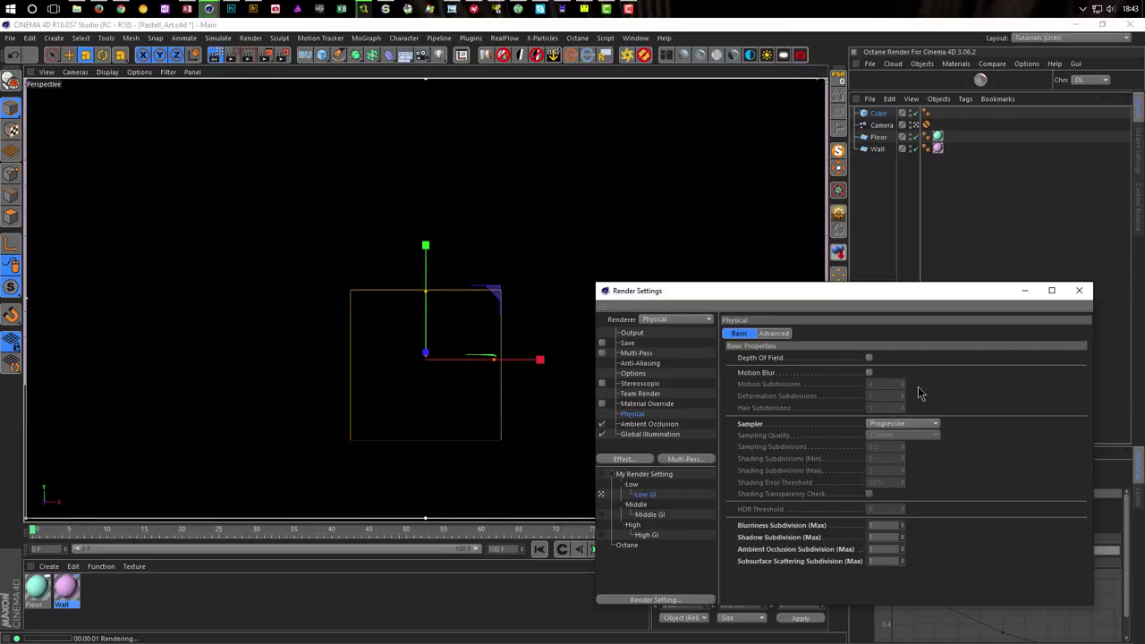
pyautogui.click(1080, 290)
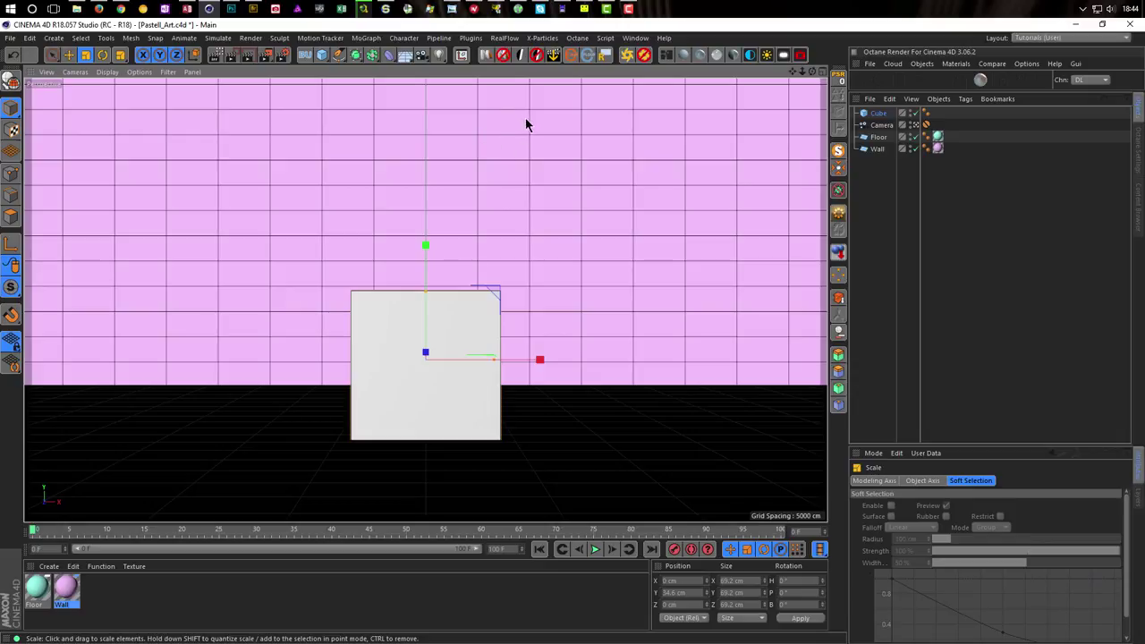
# Step: Add a Light object to the scene and resize the attribute panels
pyautogui.click(439, 55)
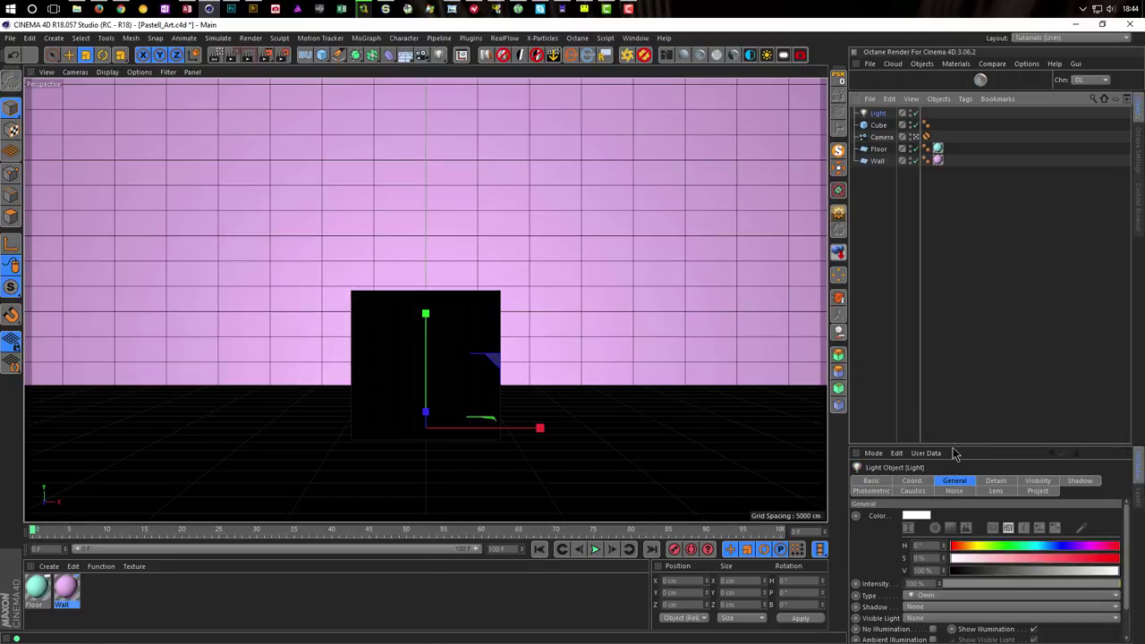
pyautogui.moveTo(954, 445); pyautogui.dragTo(956, 298)
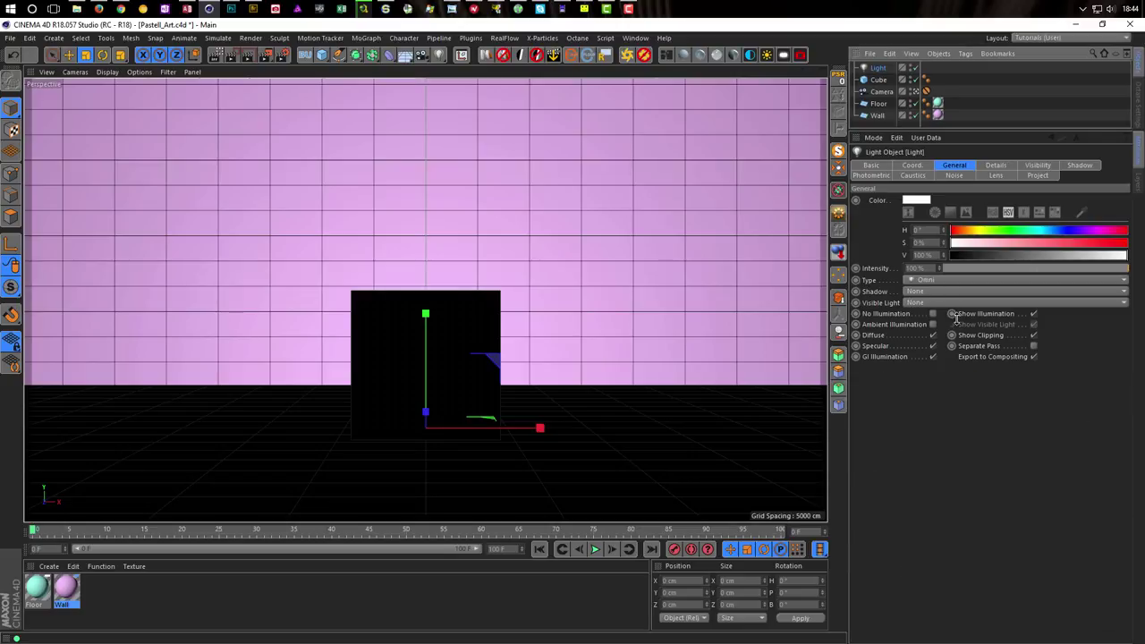
pyautogui.moveTo(978, 134); pyautogui.dragTo(984, 267)
# Step: Raise the light about 70 cm, move it toward the camera and sideways to X 260 cm
pyautogui.middleClick(768, 419)
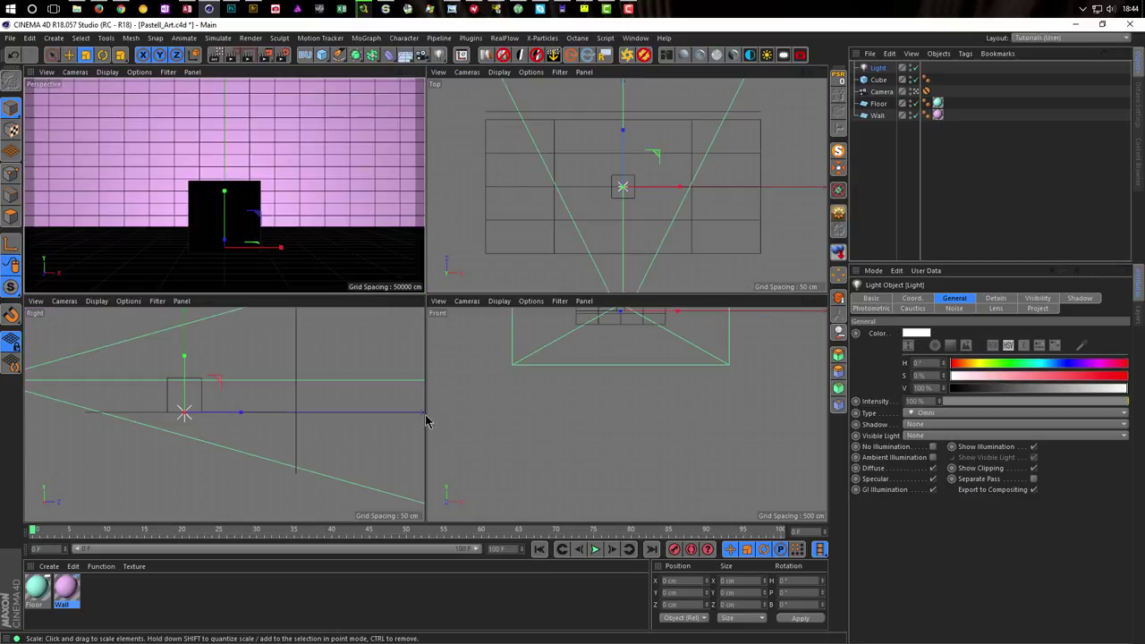
pyautogui.middleClick(331, 407)
pyautogui.scroll(-4, 325, 376)
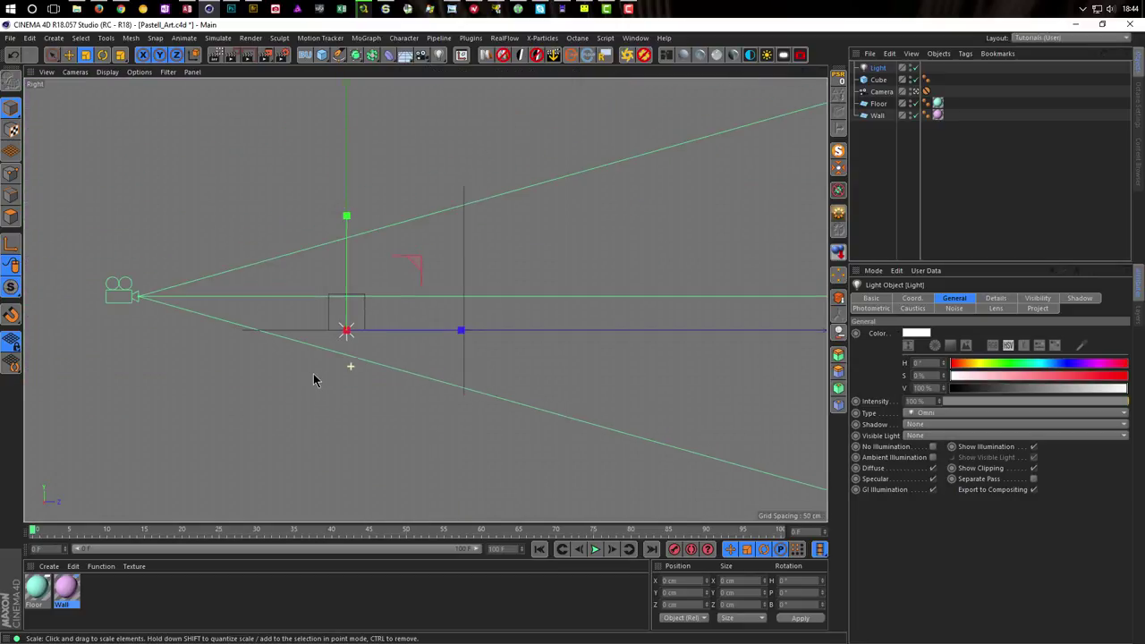
pyautogui.press('e')
pyautogui.moveTo(352, 213); pyautogui.dragTo(357, 130)
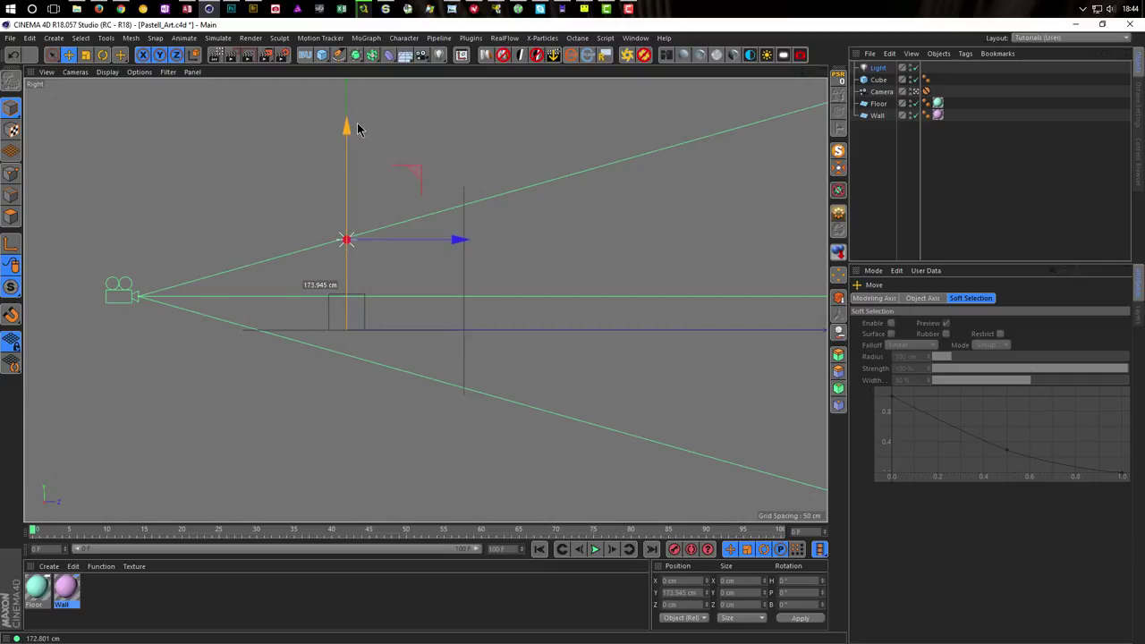
pyautogui.moveTo(459, 239); pyautogui.dragTo(419, 240)
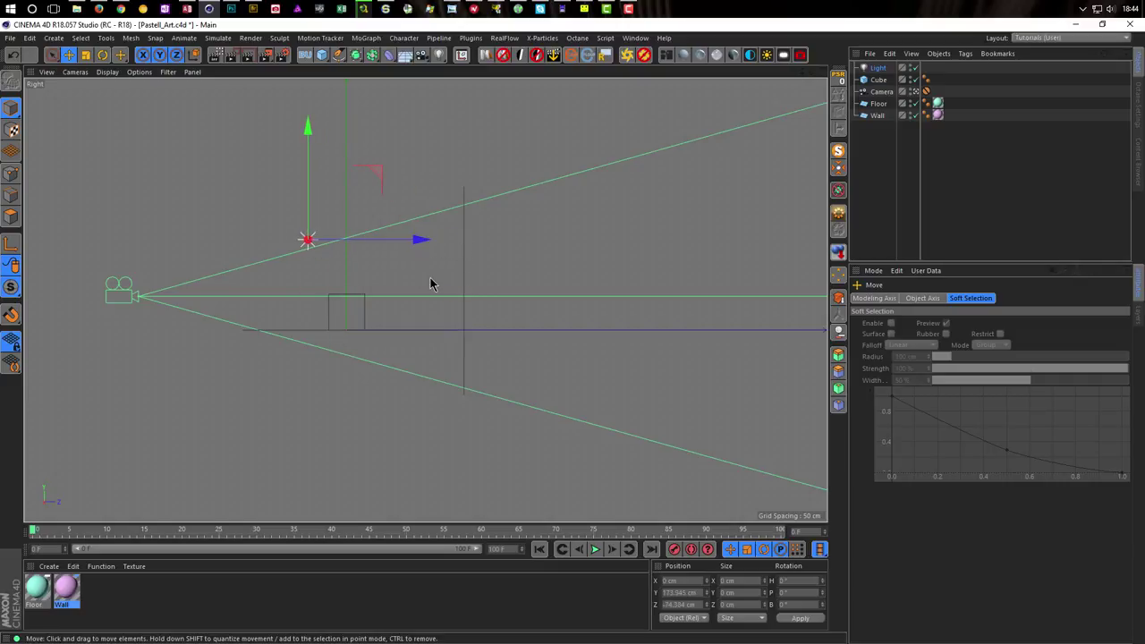
pyautogui.middleClick(430, 284)
pyautogui.moveTo(678, 215); pyautogui.dragTo(766, 216)
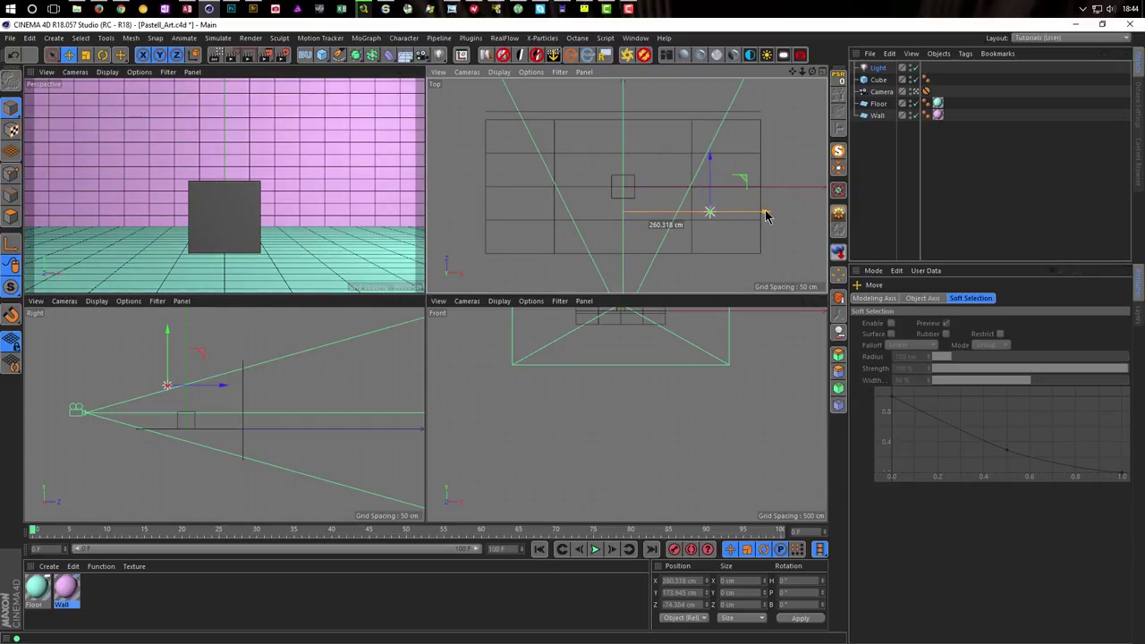
pyautogui.middleClick(289, 220)
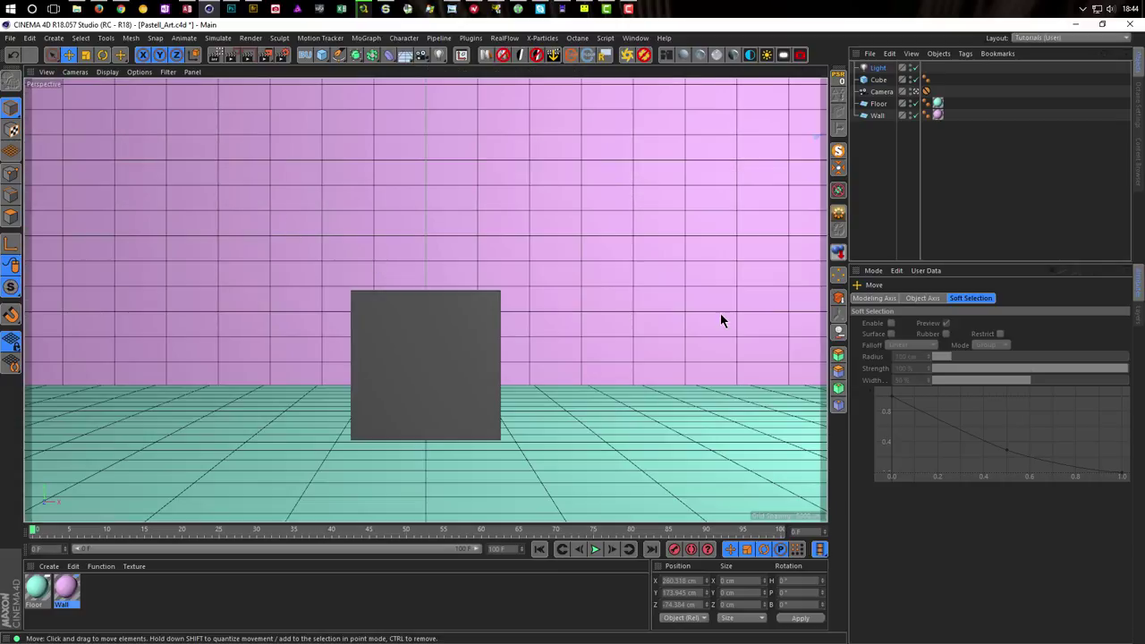
pyautogui.click(283, 56)
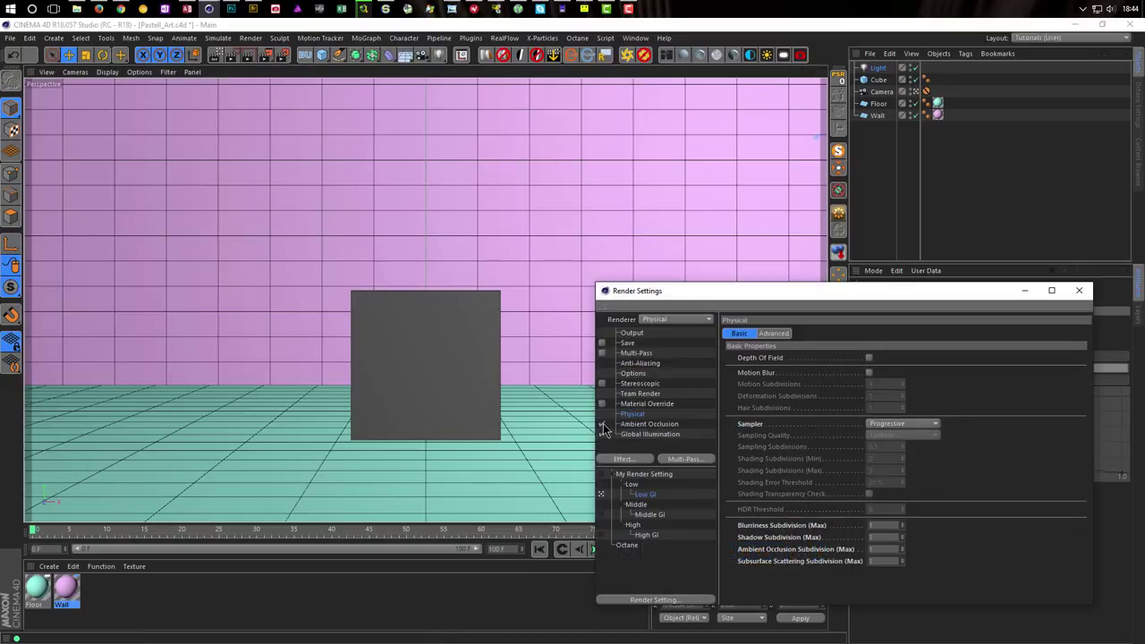
# Step: Render a preview and give the light Raytraced (Hard) shadows
pyautogui.click(1080, 291)
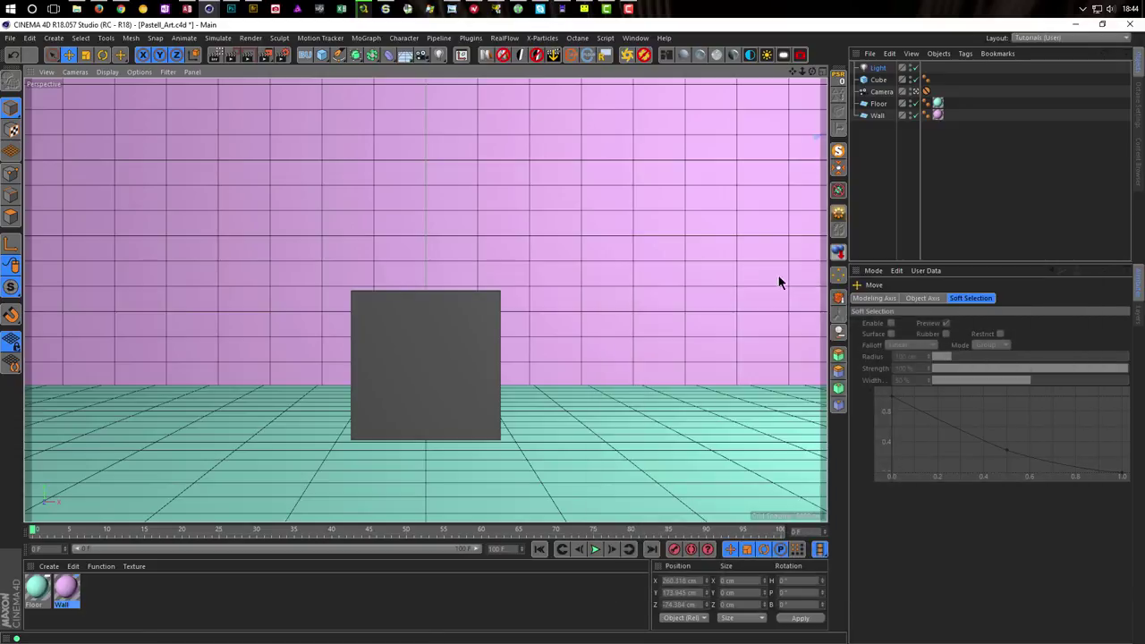
pyautogui.click(214, 54)
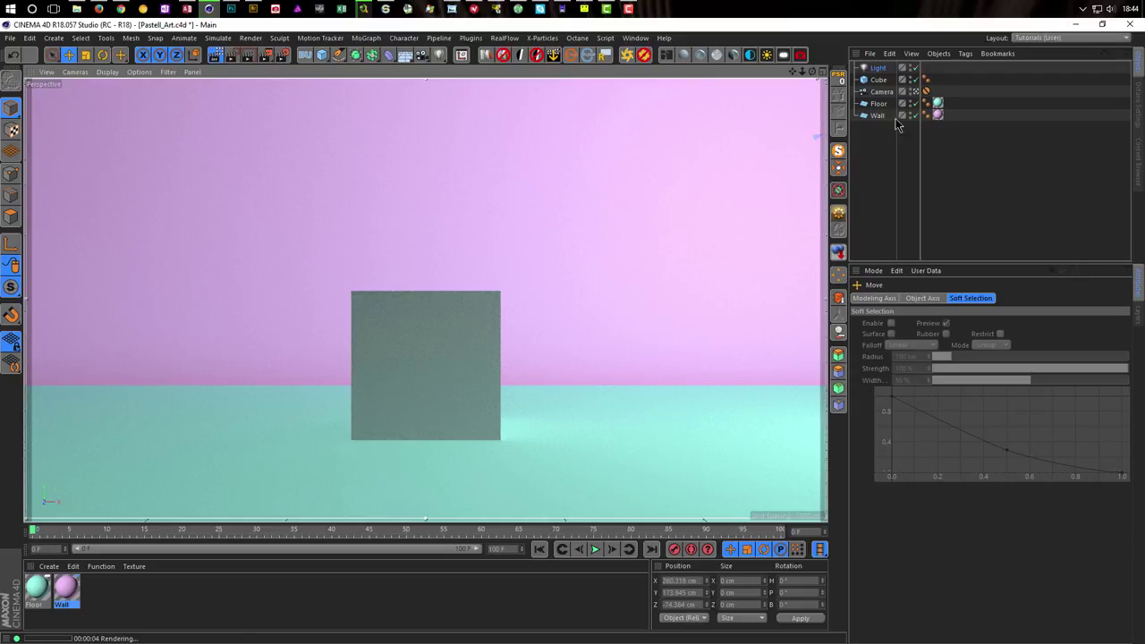
pyautogui.click(877, 68)
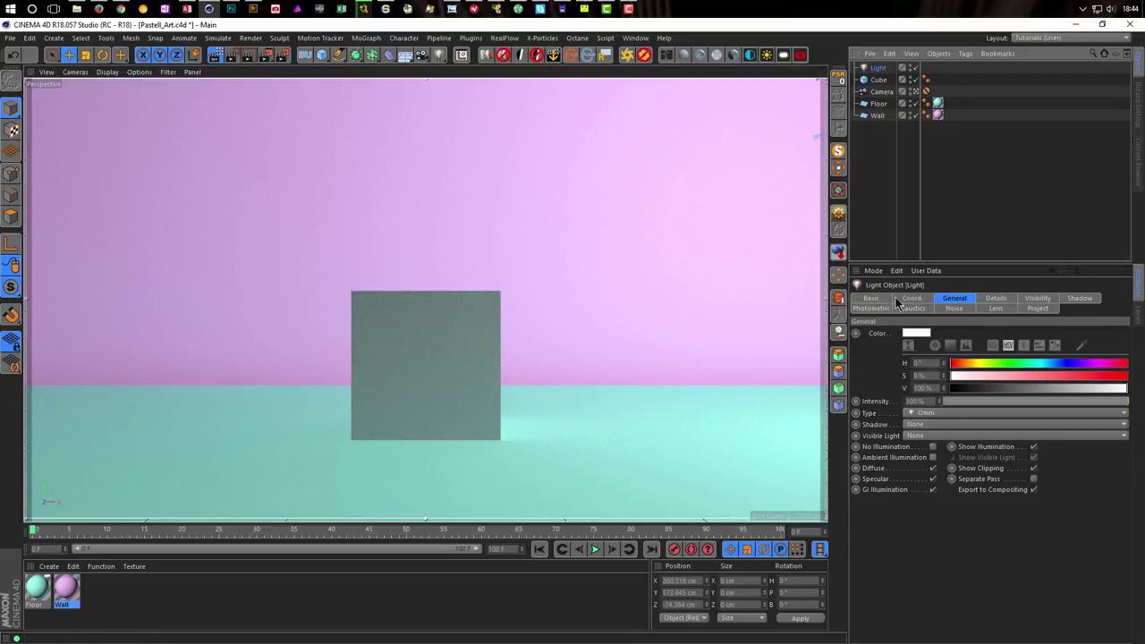
pyautogui.click(921, 425)
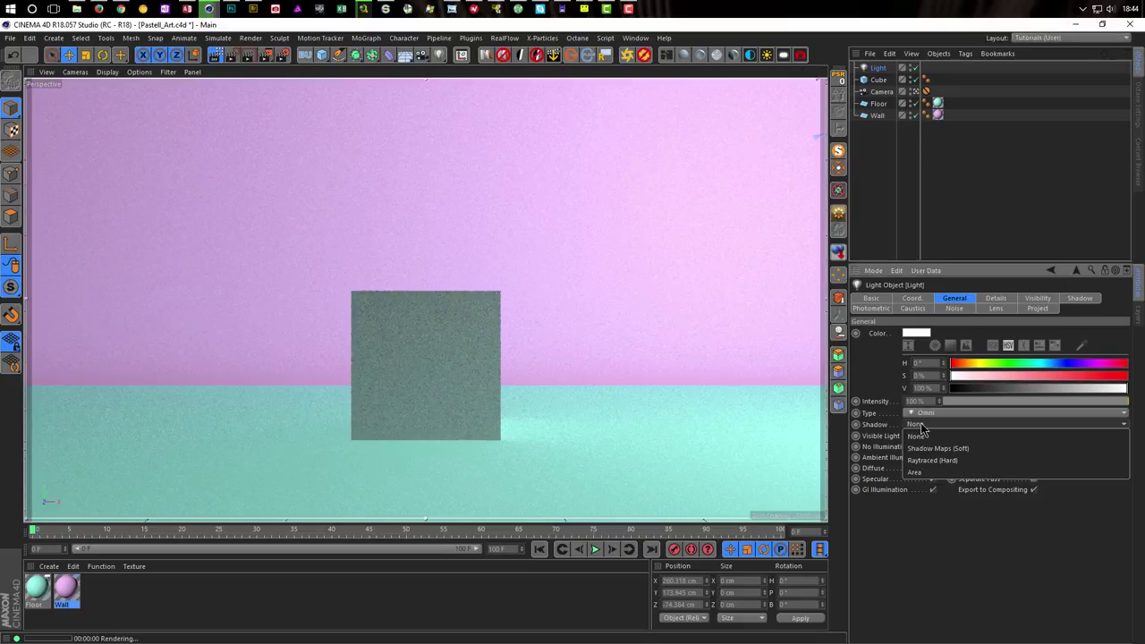
pyautogui.click(956, 460)
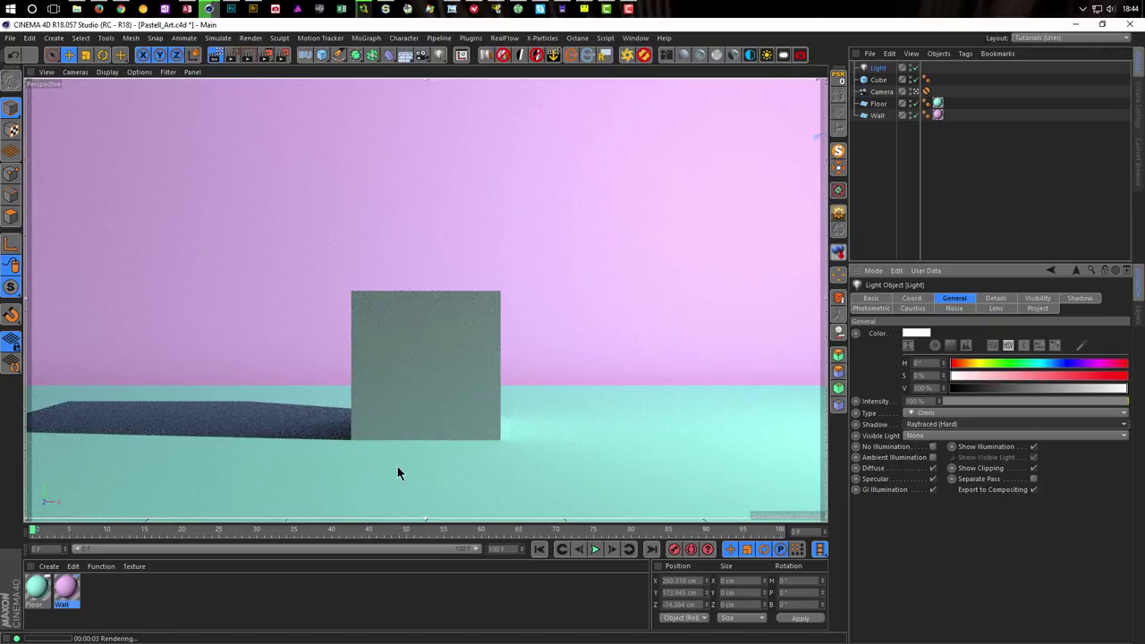
# Step: Keep the light as Omni, try Area shadows, and revert to Raytraced (Hard)
pyautogui.click(944, 414)
pyautogui.click(944, 427)
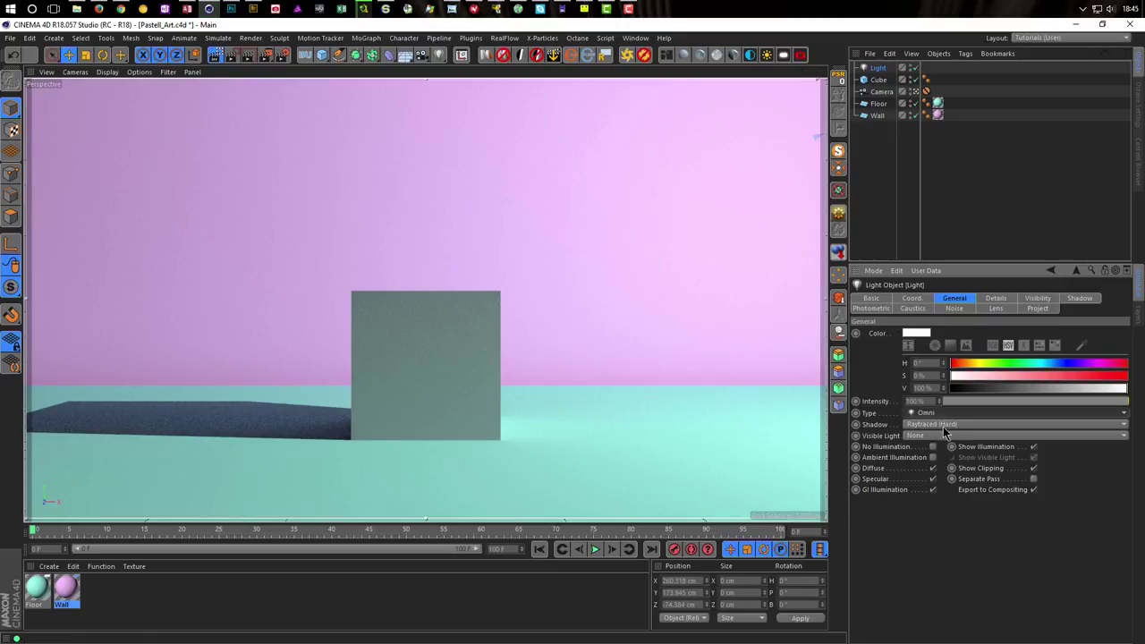
pyautogui.click(941, 424)
pyautogui.click(941, 475)
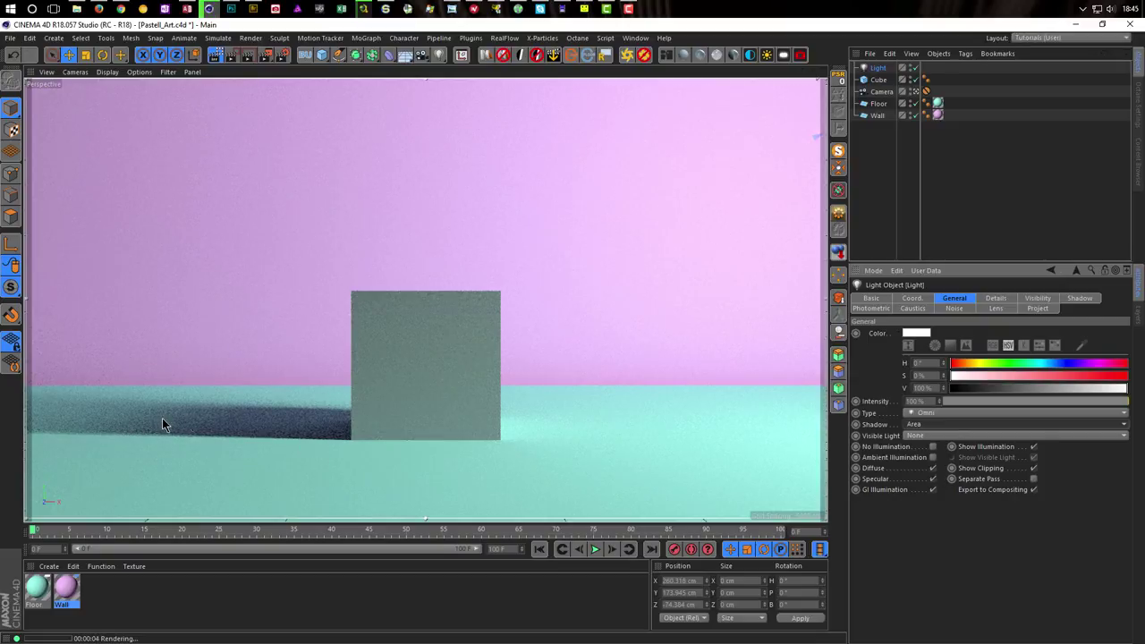
pyautogui.click(929, 424)
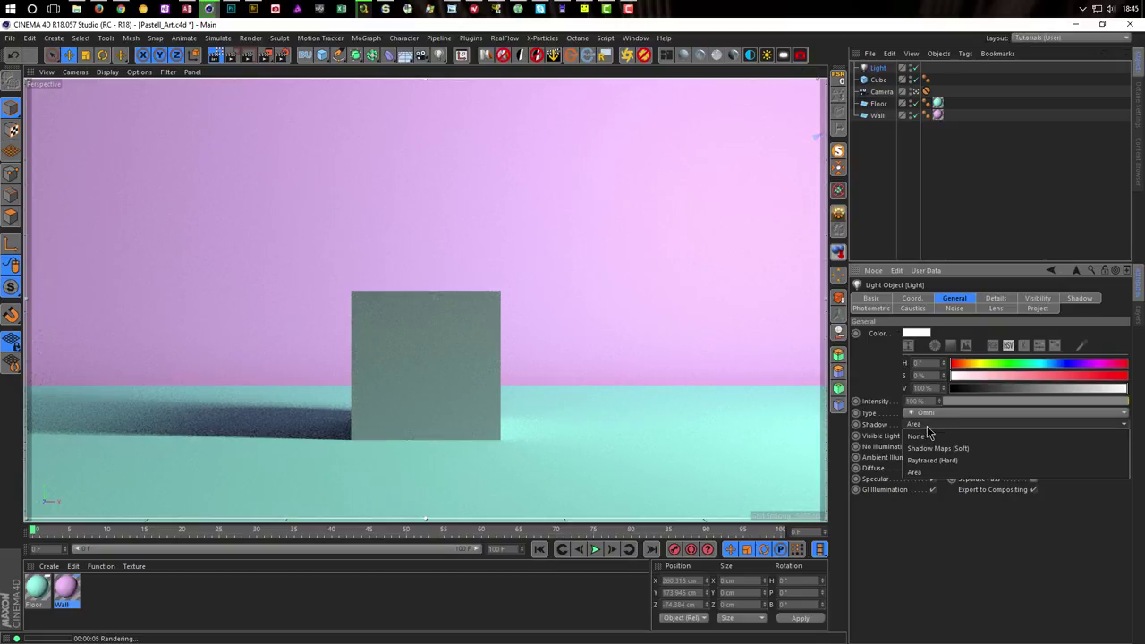
pyautogui.click(923, 460)
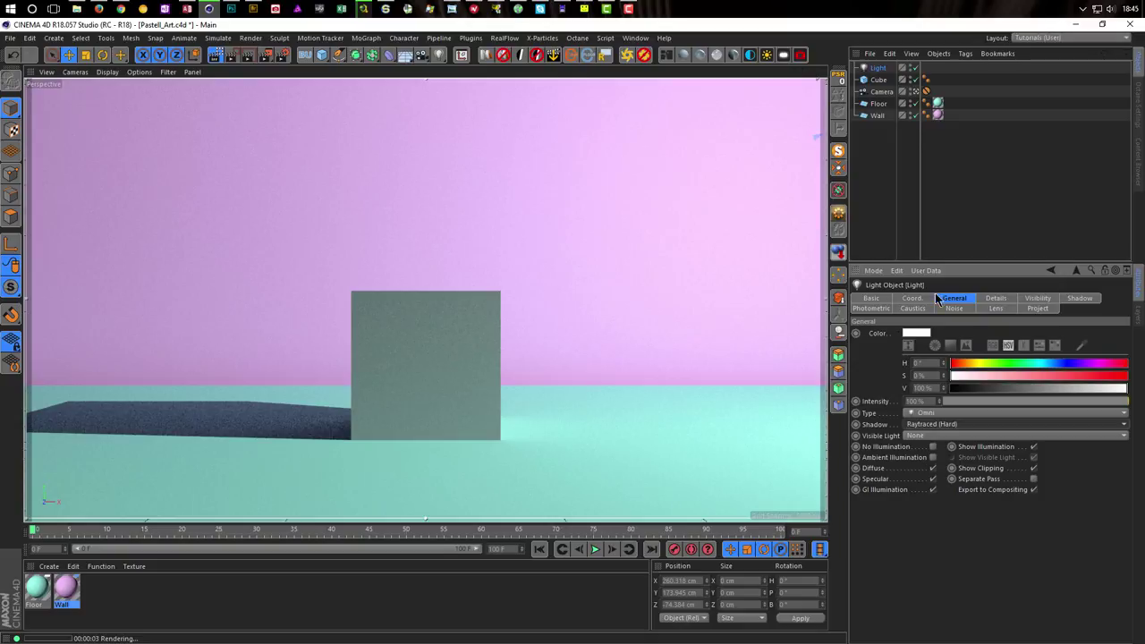
pyautogui.click(878, 80)
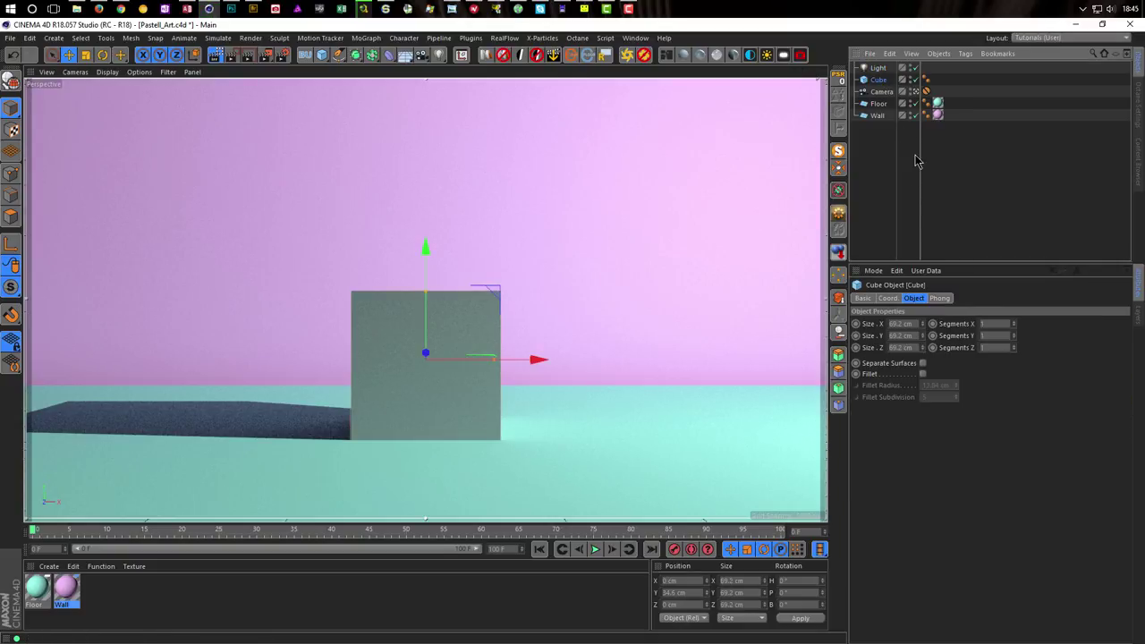
# Step: Delete the cube, clear the preview render, and add a Platonic primitive
pyautogui.press('Delete')
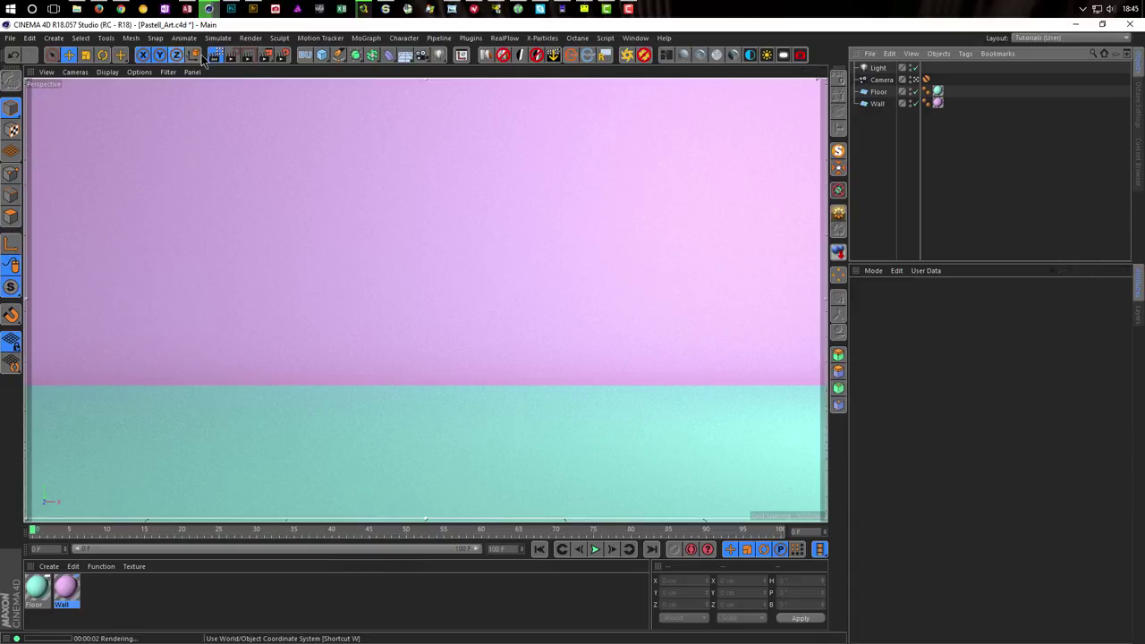
pyautogui.click(296, 216)
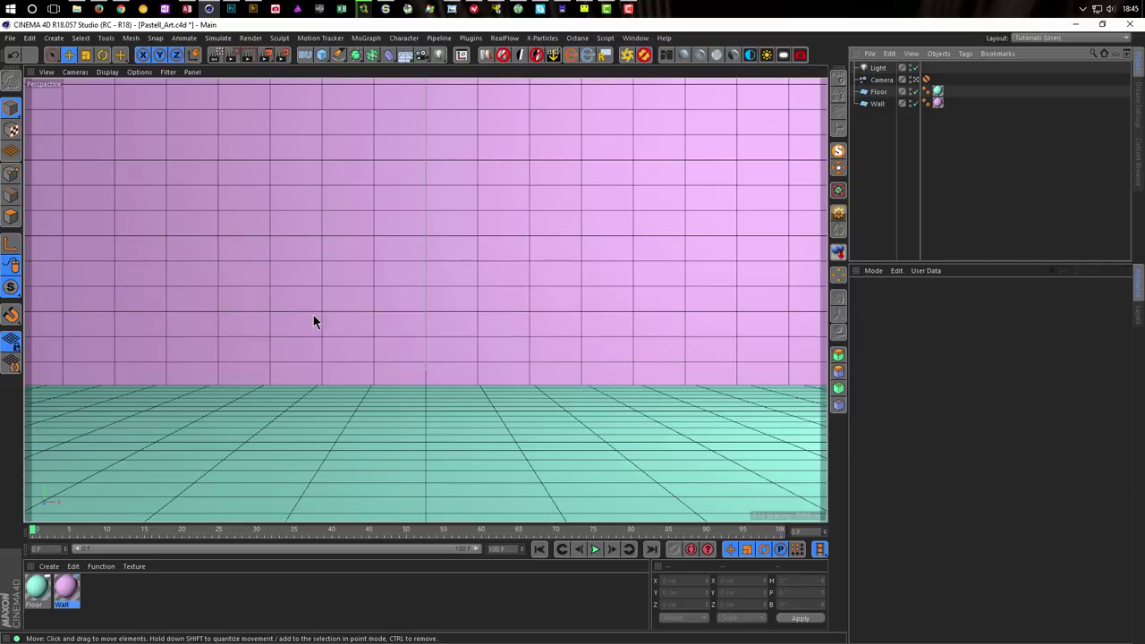
pyautogui.click(322, 56)
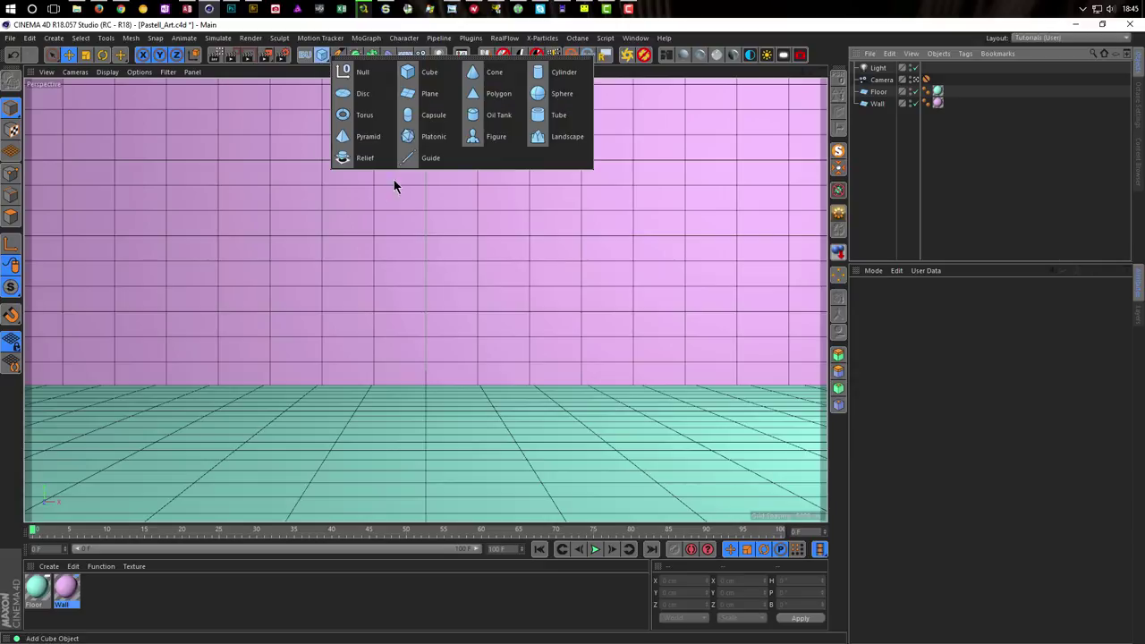
pyautogui.click(435, 137)
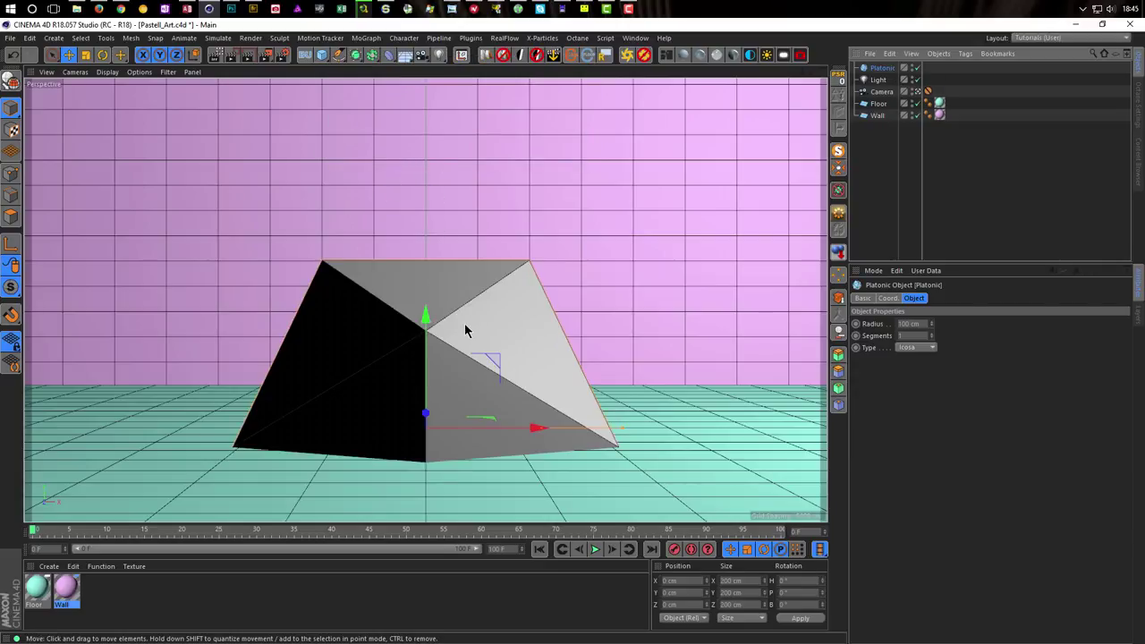
# Step: Move the platonic solid back, up and left to X −153.3 cm, and shrink it to two-thirds
pyautogui.middleClick(467, 319)
pyautogui.middleClick(360, 392)
pyautogui.moveTo(445, 340); pyautogui.dragTo(574, 333)
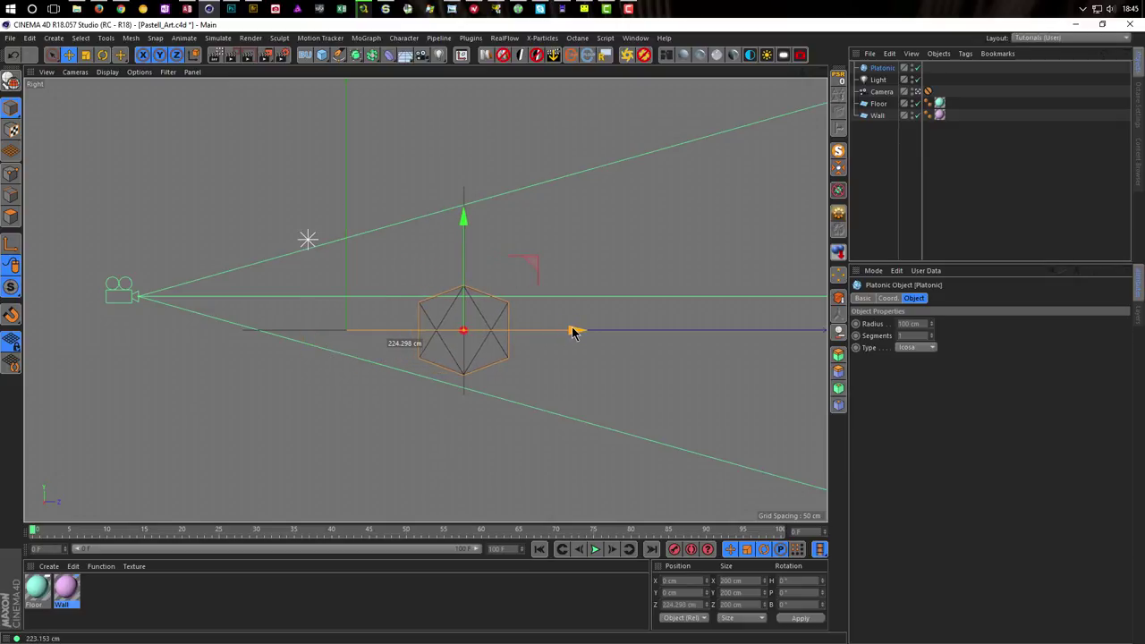
pyautogui.moveTo(463, 217); pyautogui.dragTo(467, 141)
pyautogui.middleClick(424, 224)
pyautogui.middleClick(299, 212)
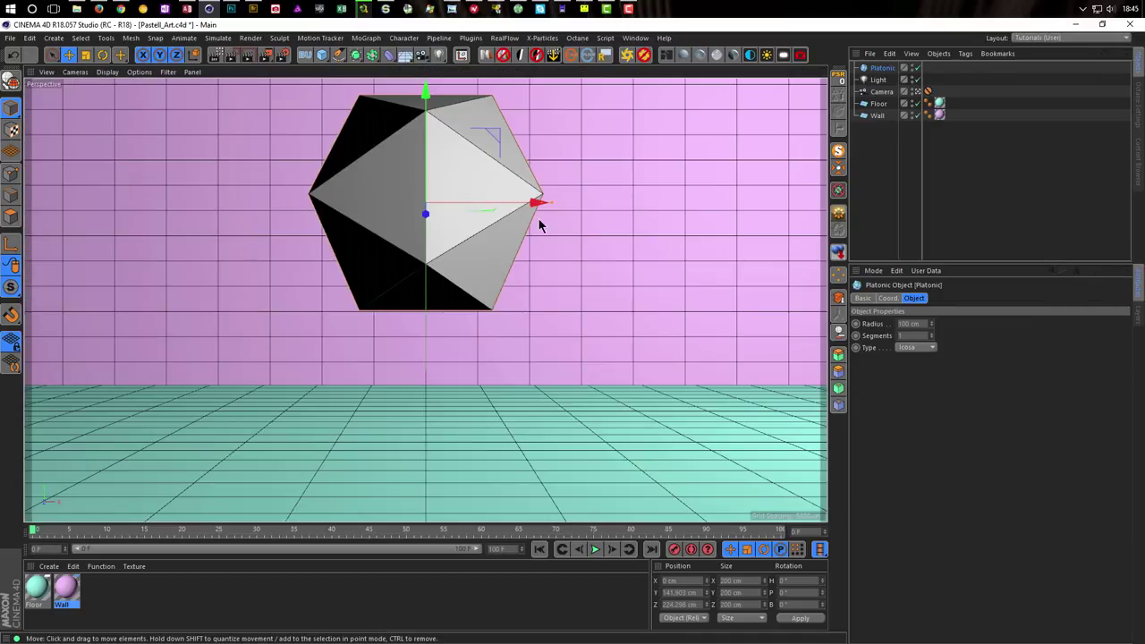
pyautogui.moveTo(537, 202); pyautogui.dragTo(342, 209)
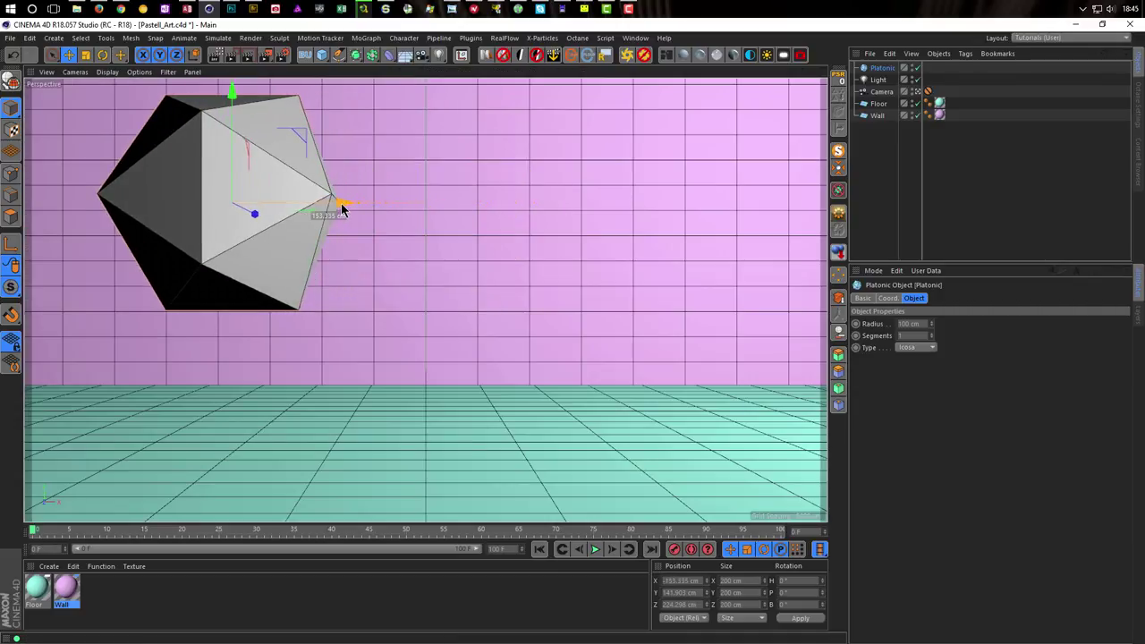
pyautogui.press('t')
pyautogui.moveTo(412, 319); pyautogui.dragTo(295, 330)
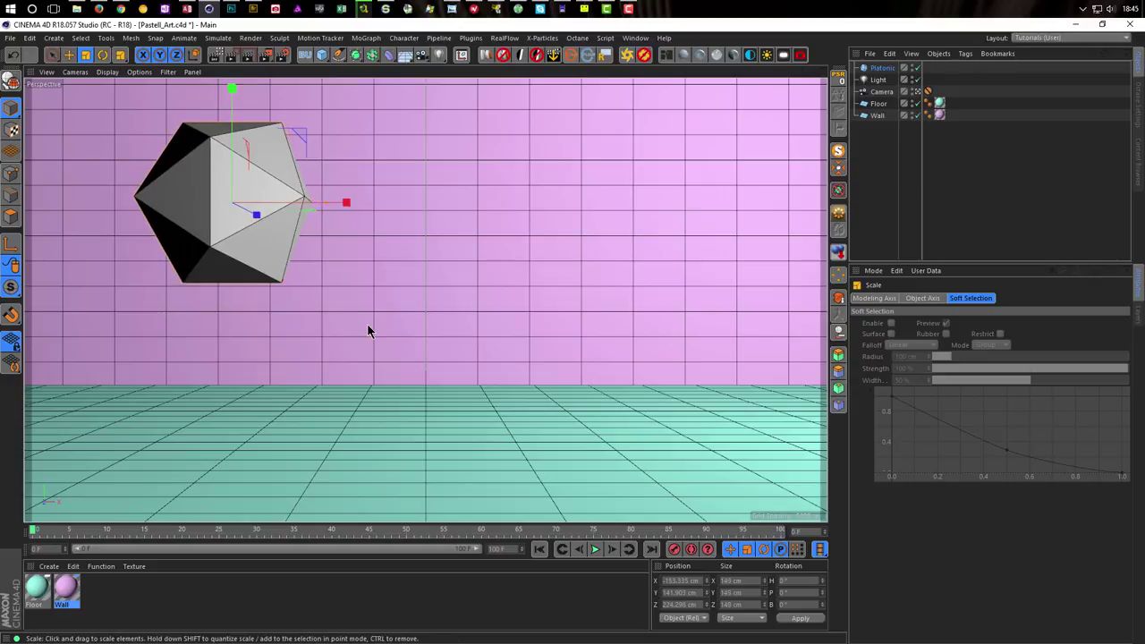
# Step: Set the platonic solid's type to Bucky, radius 74.5 cm
pyautogui.click(883, 68)
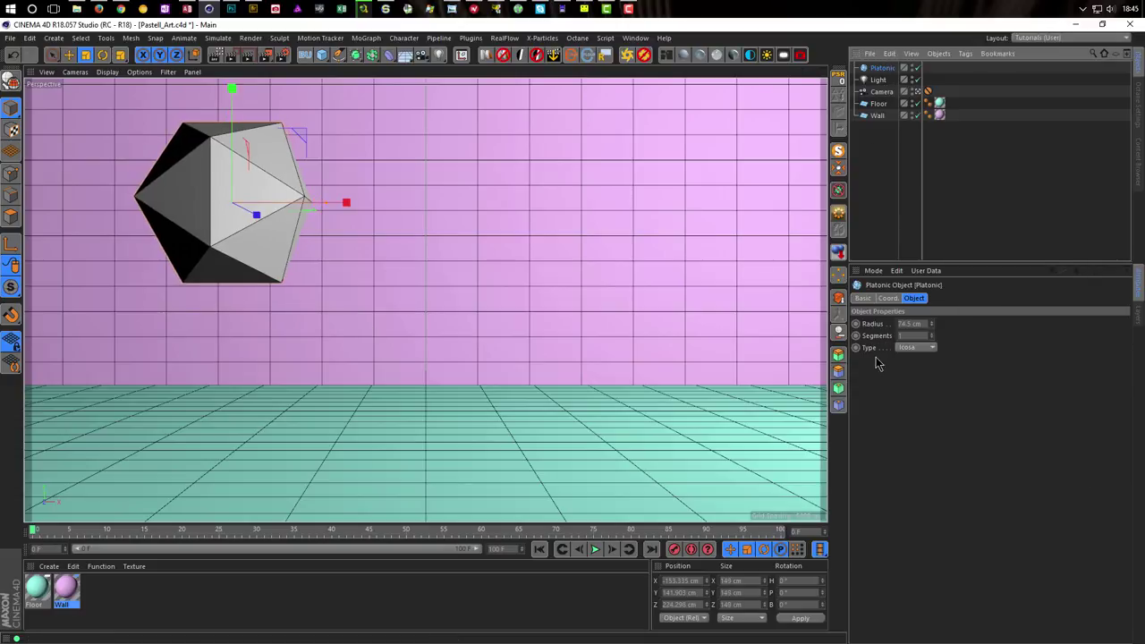
pyautogui.click(911, 349)
pyautogui.click(908, 416)
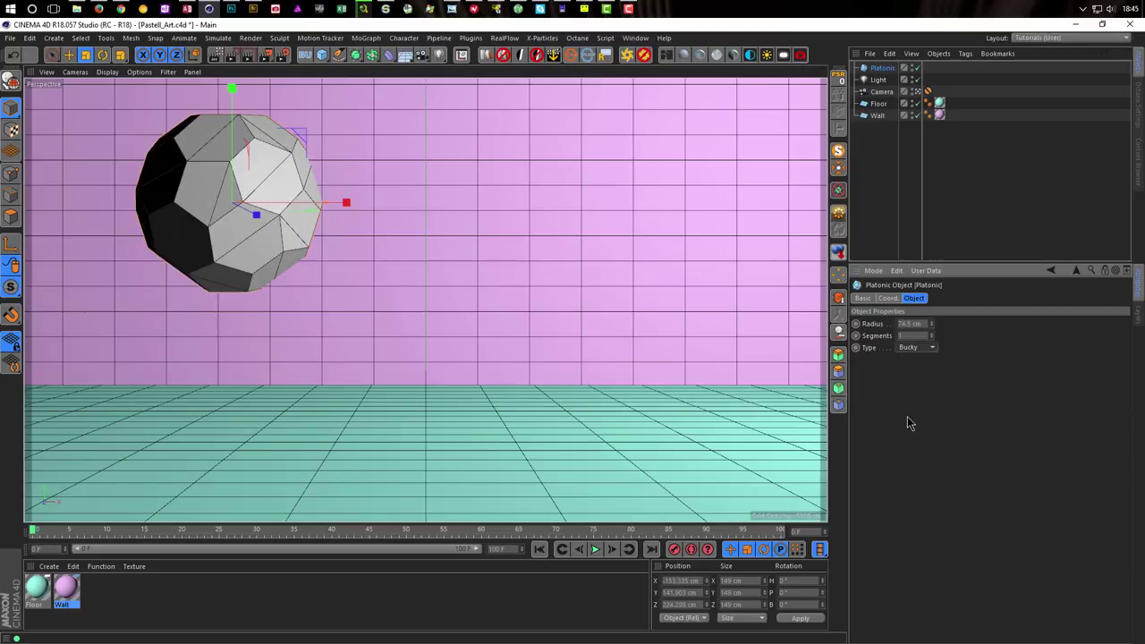
pyautogui.middleClick(523, 303)
pyautogui.middleClick(273, 200)
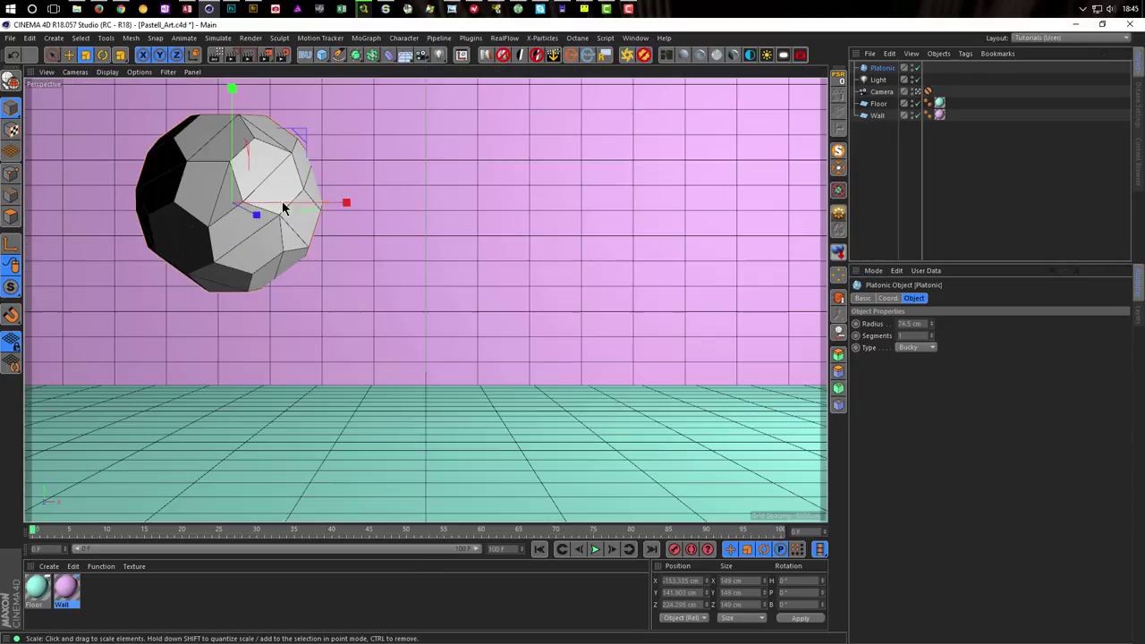
# Step: Convert the buckyball to an editable mesh and live-select several of its edges
pyautogui.keyDown('alt'); pyautogui.moveTo(537, 206); pyautogui.dragTo(457, 324); pyautogui.keyUp('alt')
pyautogui.keyDown('alt'); pyautogui.moveTo(456, 324); pyautogui.dragTo(497, 284, button='right'); pyautogui.keyUp('alt')
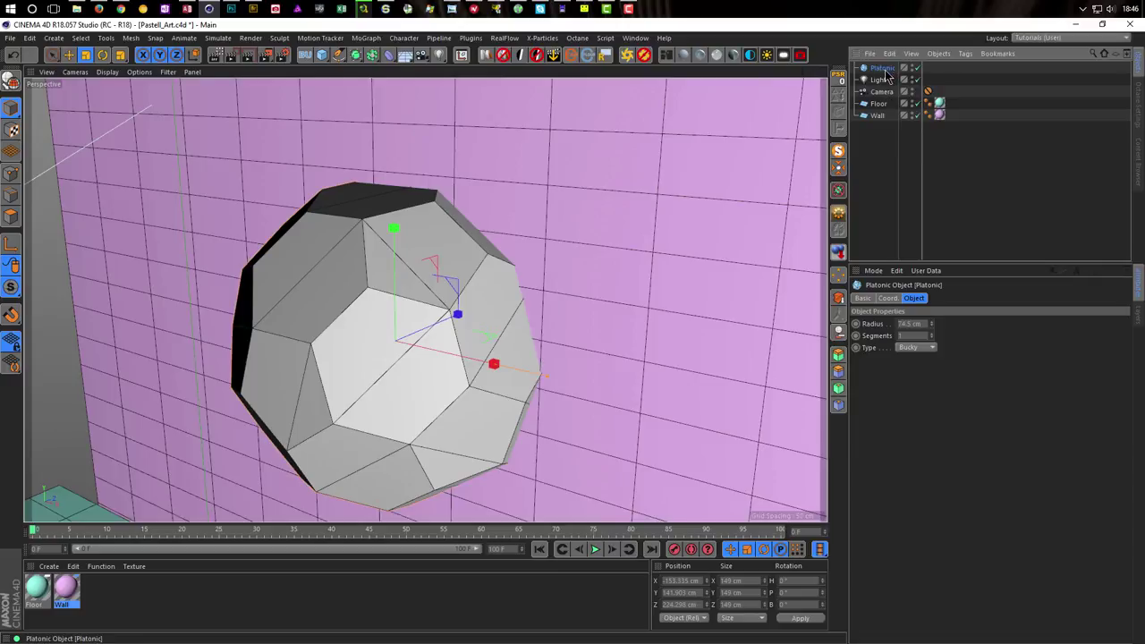
pyautogui.press('c')
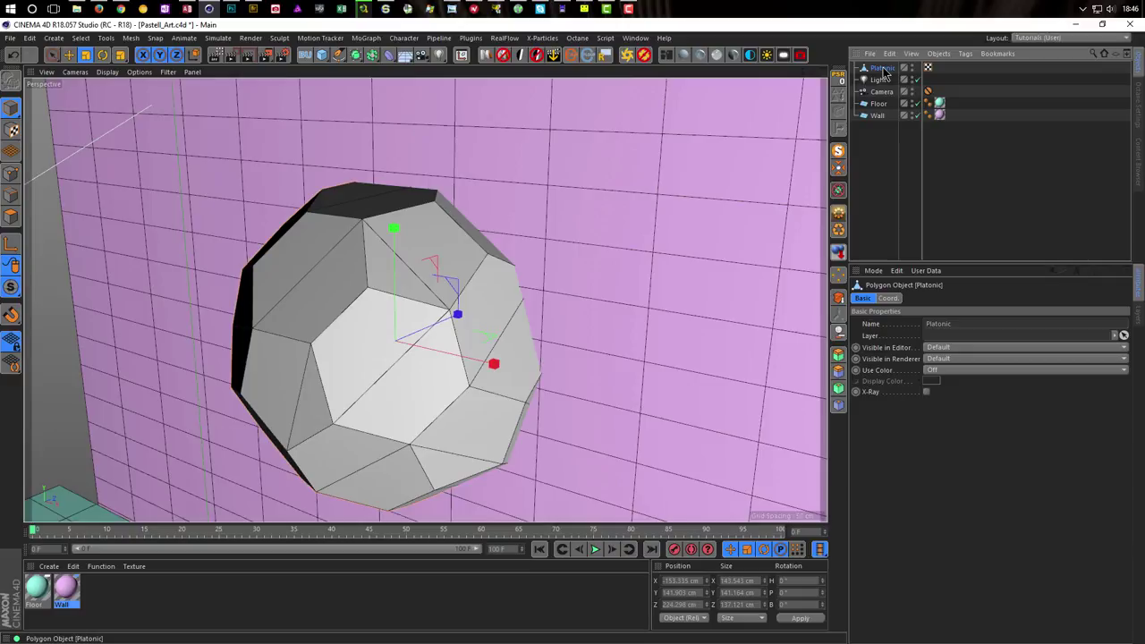
pyautogui.click(11, 195)
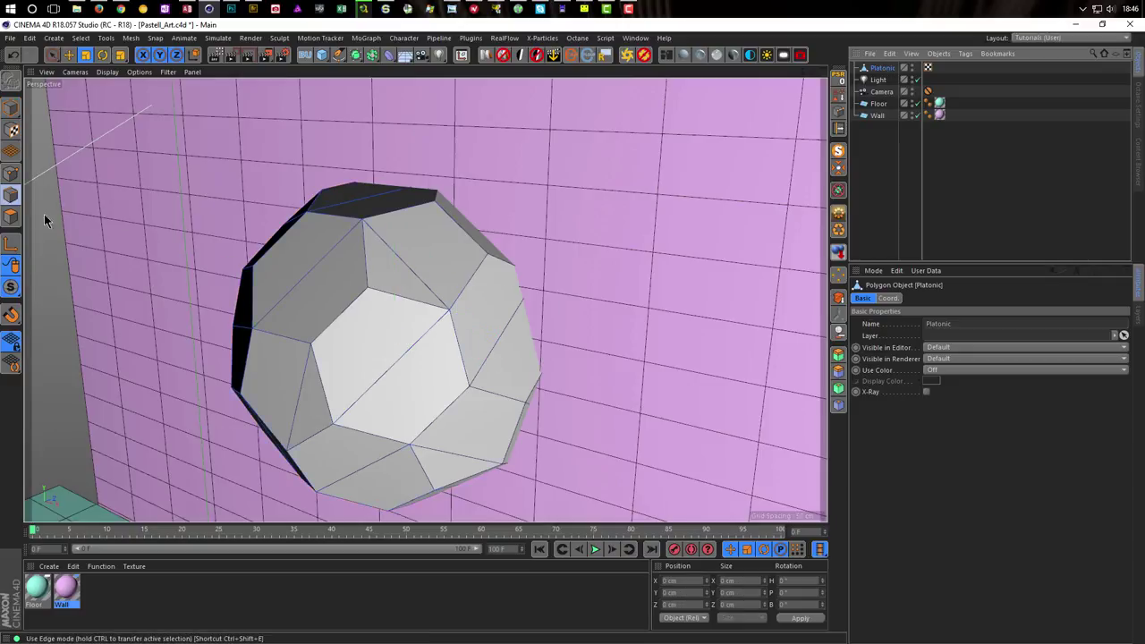
pyautogui.press('9')
pyautogui.keyDown('shift'); pyautogui.click(413, 280); pyautogui.keyUp('shift')
pyautogui.keyDown('shift'); pyautogui.click(417, 347); pyautogui.keyUp('shift')
pyautogui.keyDown('shift'); pyautogui.click(301, 404); pyautogui.keyUp('shift')
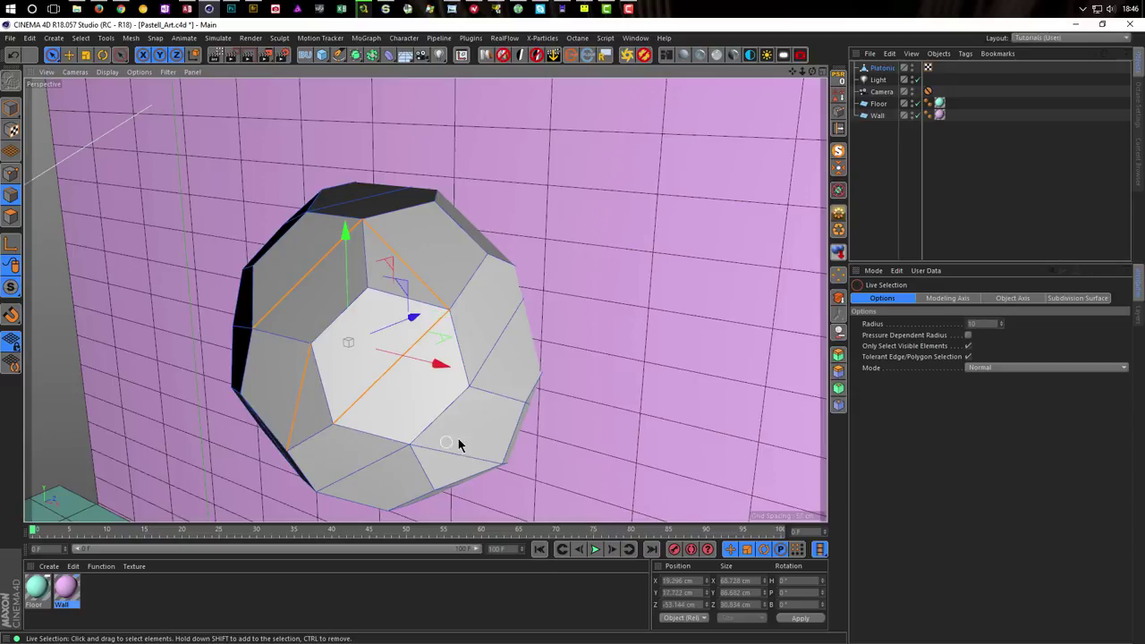
pyautogui.keyDown('shift'); pyautogui.click(495, 328); pyautogui.keyUp('shift')
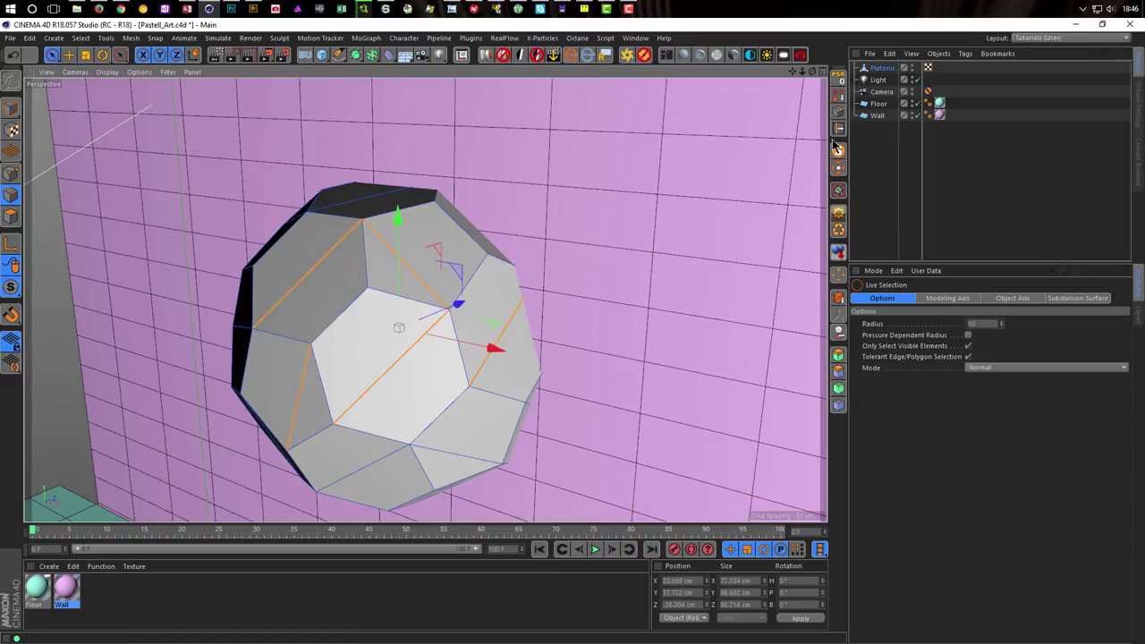
# Step: Isolate the Platonic with MagicSolo, inspect it, and pick a single edge to remove
pyautogui.click(881, 68)
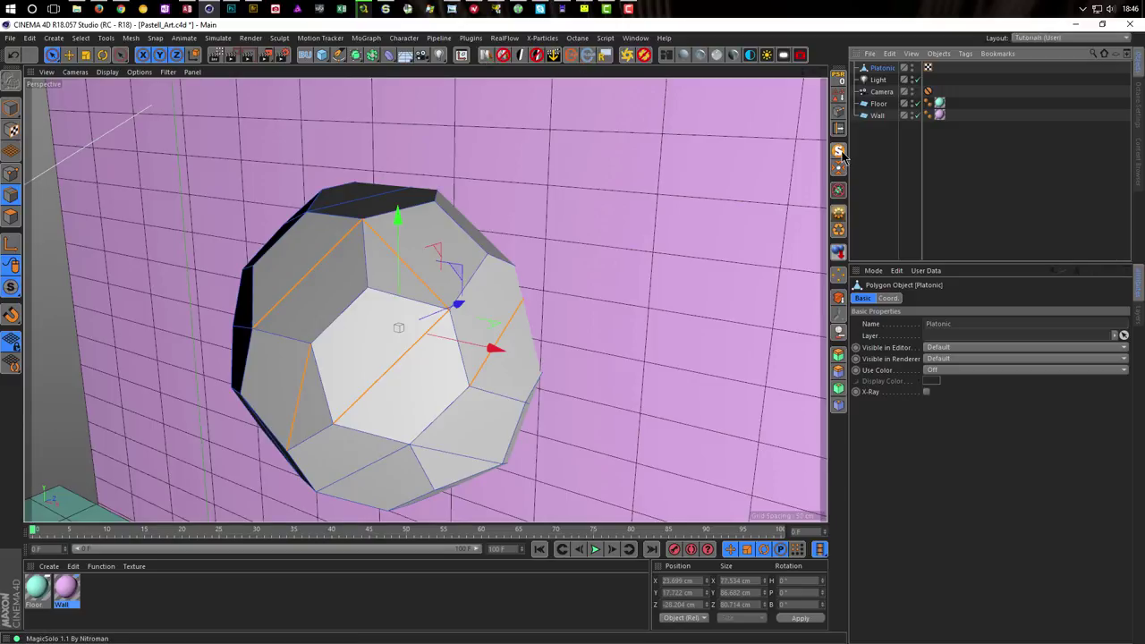
pyautogui.click(586, 55)
pyautogui.keyDown('alt'); pyautogui.moveTo(475, 305); pyautogui.dragTo(577, 248); pyautogui.keyUp('alt')
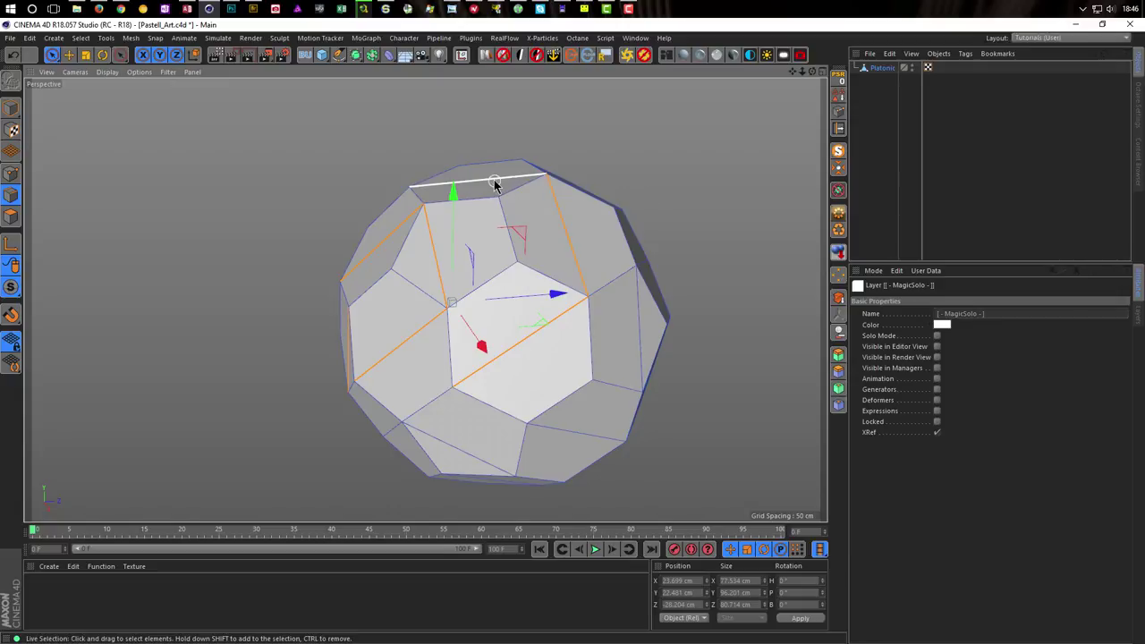
pyautogui.keyDown('alt'); pyautogui.moveTo(468, 215); pyautogui.dragTo(582, 337); pyautogui.keyUp('alt')
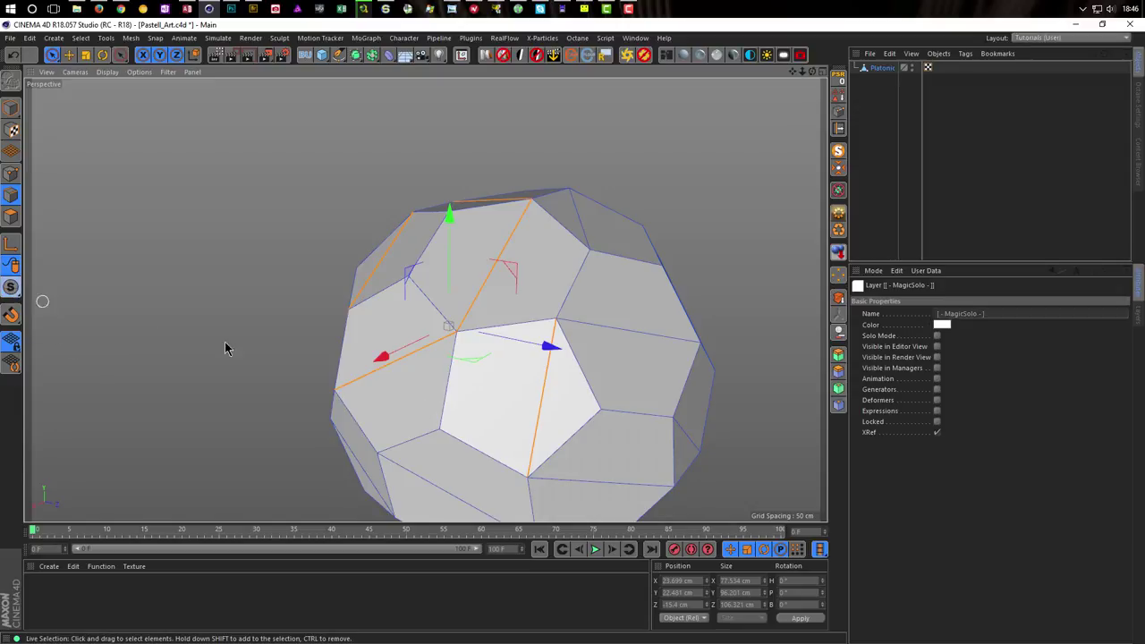
pyautogui.keyDown('alt'); pyautogui.moveTo(627, 336); pyautogui.dragTo(501, 242); pyautogui.keyUp('alt')
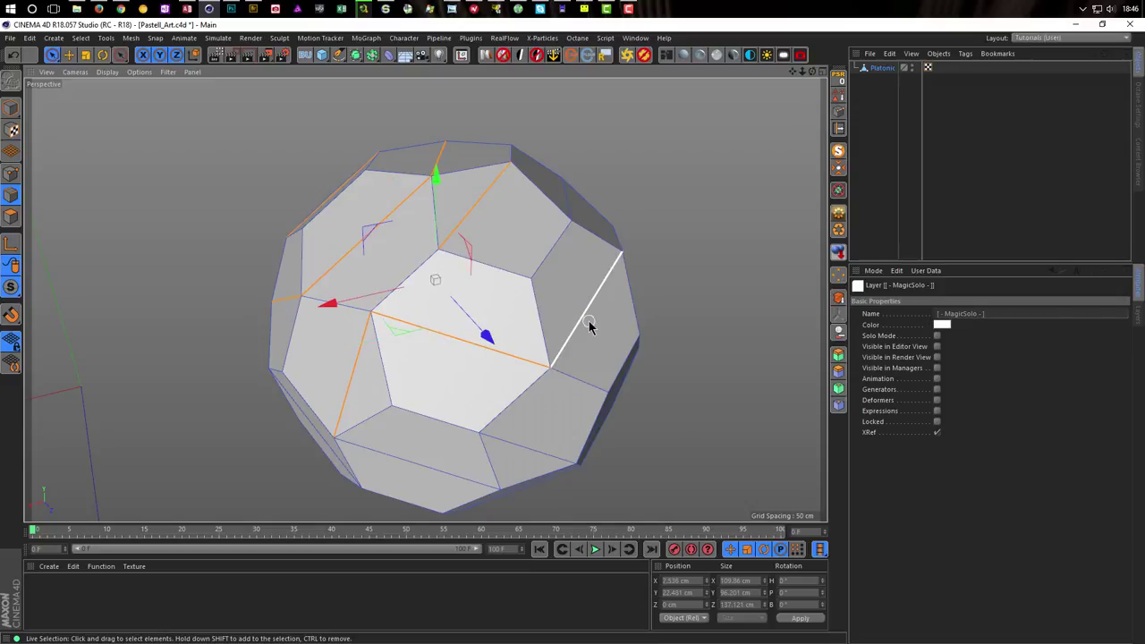
pyautogui.keyDown('alt'); pyautogui.moveTo(544, 357); pyautogui.dragTo(478, 308); pyautogui.keyUp('alt')
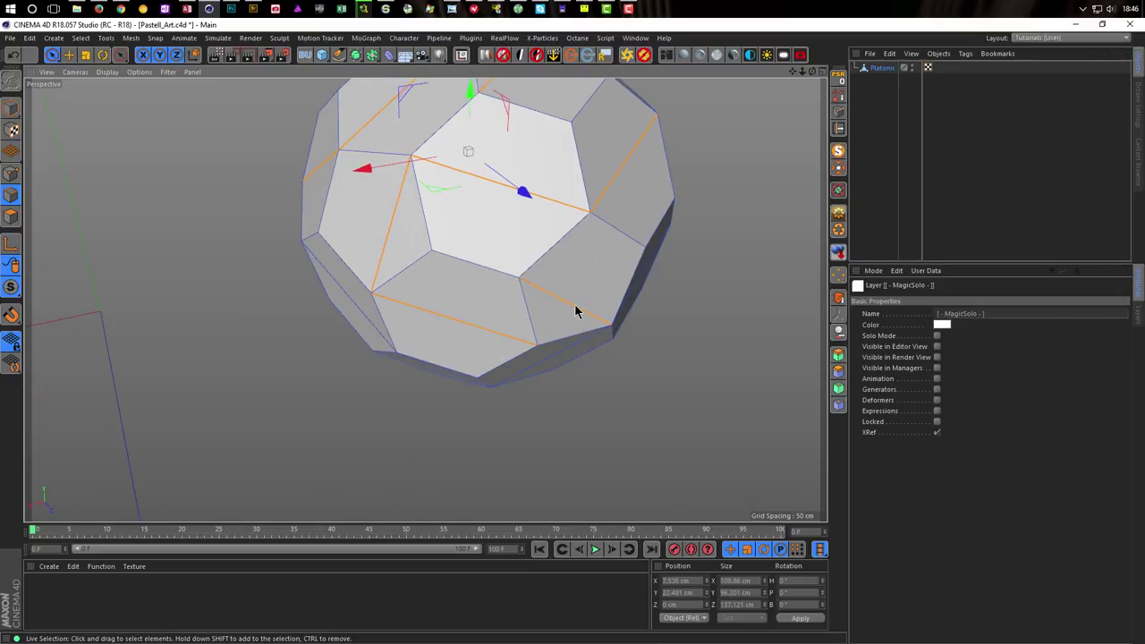
pyautogui.keyDown('alt'); pyautogui.moveTo(462, 253); pyautogui.dragTo(360, 338); pyautogui.keyUp('alt')
pyautogui.keyDown('alt'); pyautogui.moveTo(427, 435); pyautogui.dragTo(358, 383); pyautogui.keyUp('alt')
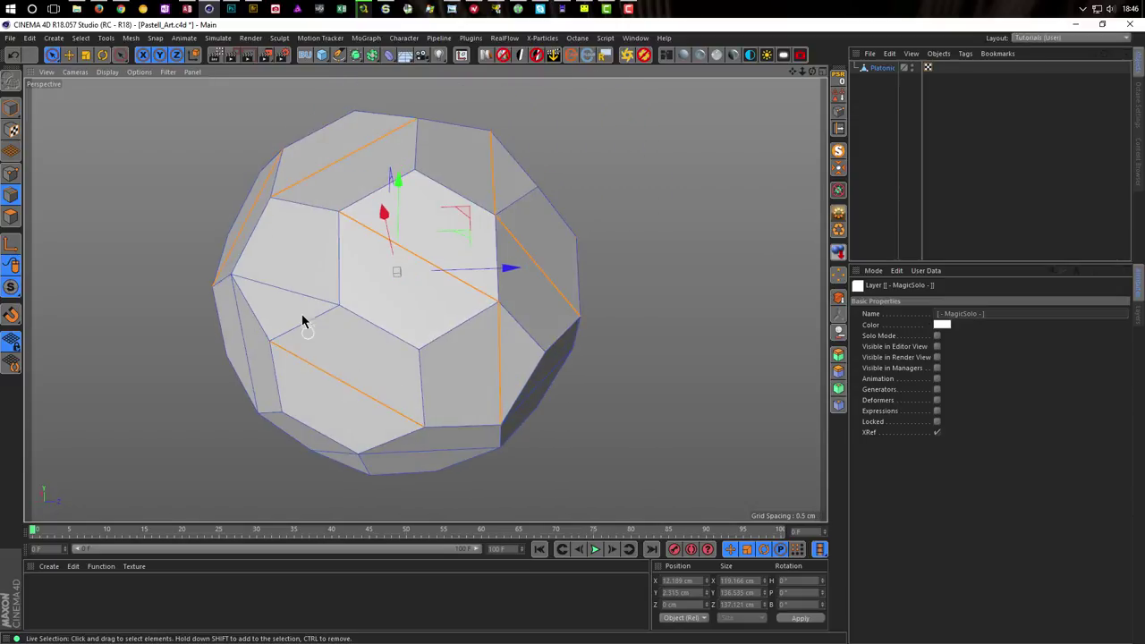
pyautogui.keyDown('alt'); pyautogui.moveTo(292, 294); pyautogui.dragTo(252, 377); pyautogui.keyUp('alt')
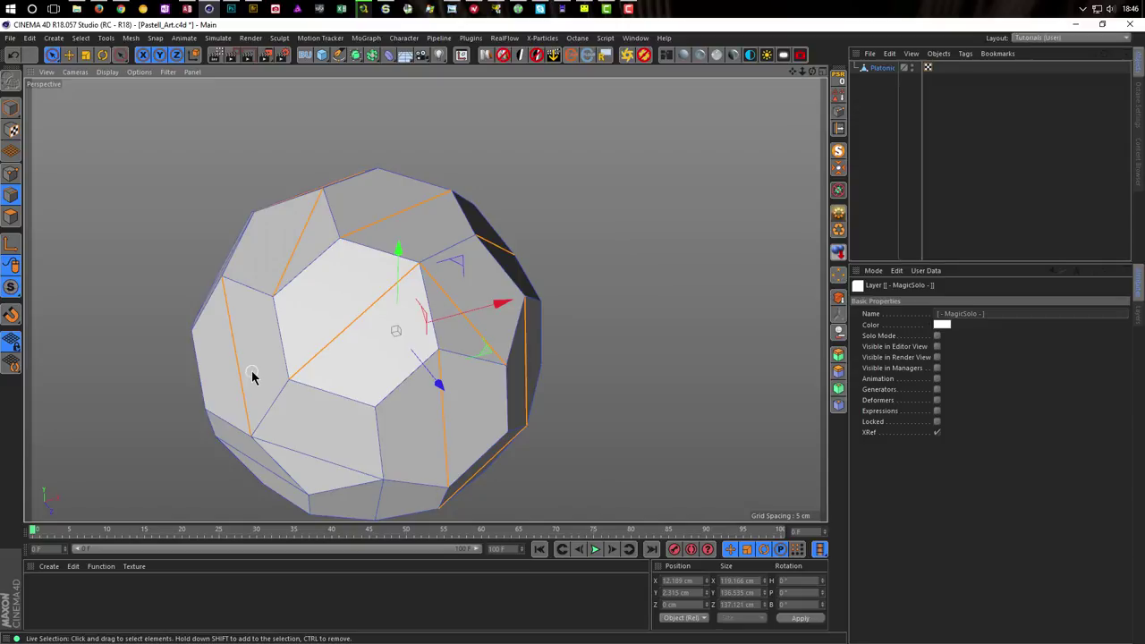
pyautogui.hotkey('ctrl', 'shift', 'a')
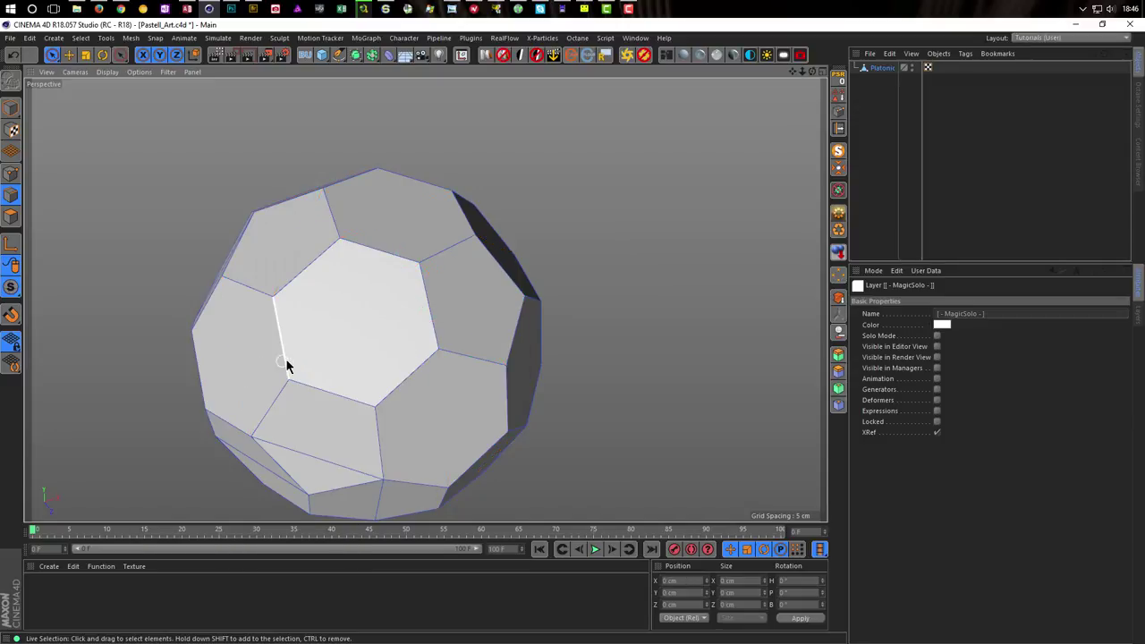
pyautogui.keyDown('alt'); pyautogui.moveTo(287, 365); pyautogui.dragTo(431, 315); pyautogui.keyUp('alt')
pyautogui.click(435, 362)
# Step: Dissolve the selected edge so its neighbouring faces merge
pyautogui.rightClick(716, 339)
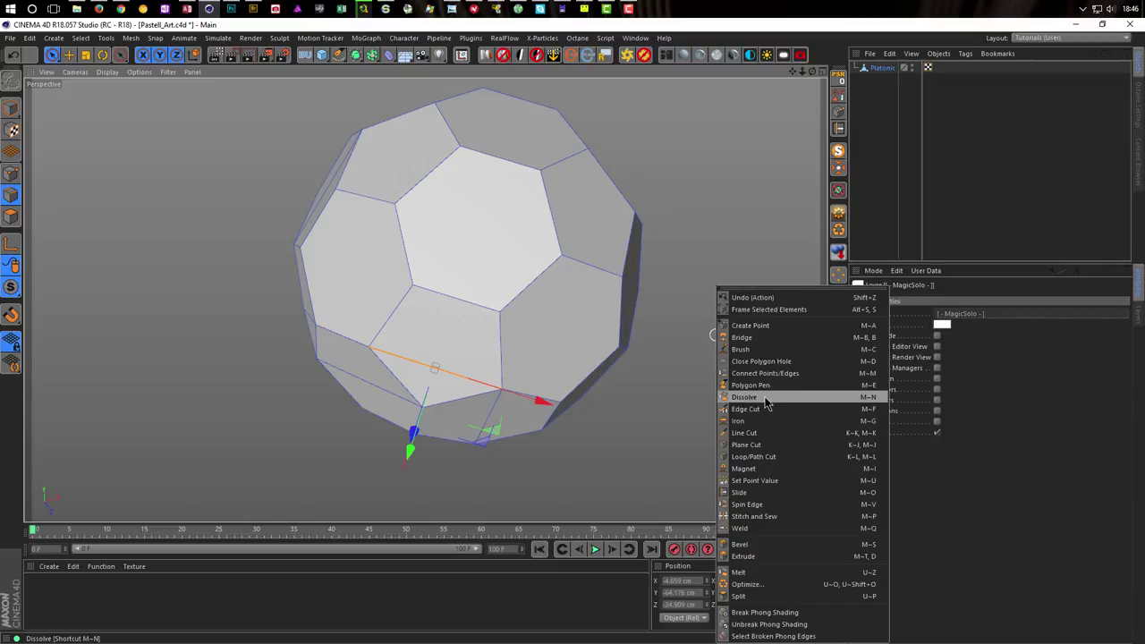
pyautogui.click(765, 400)
pyautogui.keyDown('alt'); pyautogui.moveTo(582, 391); pyautogui.dragTo(332, 229); pyautogui.keyUp('alt')
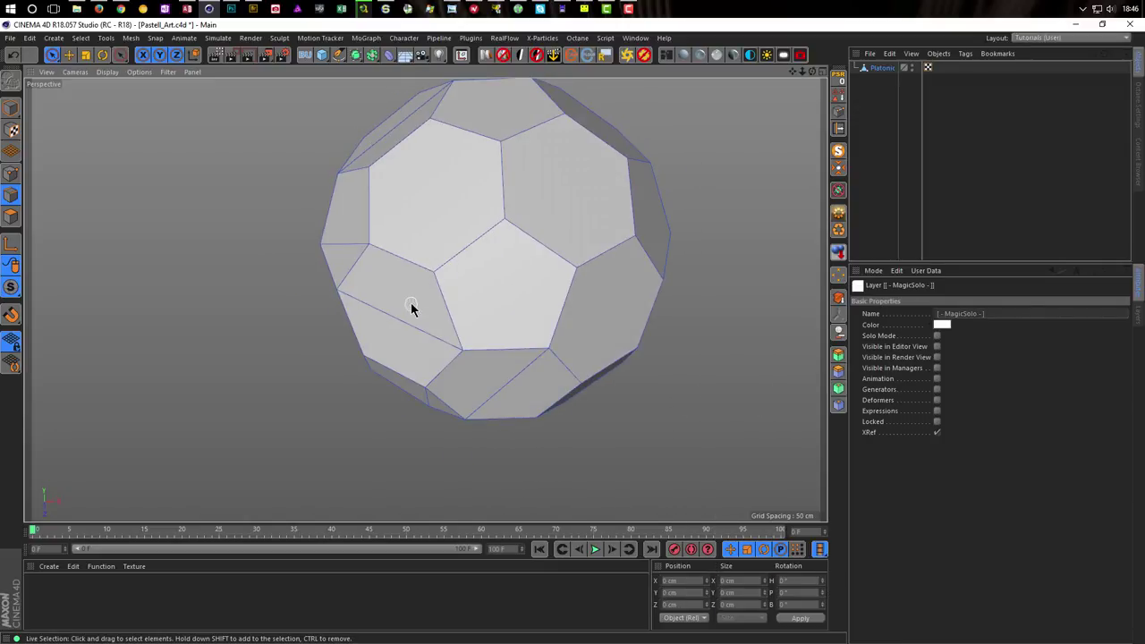
# Step: Shift-select more edges around the buckyball, including the top edge
pyautogui.click(411, 302)
pyautogui.keyDown('shift'); pyautogui.click(359, 221); pyautogui.keyUp('shift')
pyautogui.keyDown('shift'); pyautogui.click(411, 111); pyautogui.keyUp('shift')
pyautogui.keyDown('alt'); pyautogui.moveTo(411, 112); pyautogui.dragTo(220, 171); pyautogui.keyUp('alt')
pyautogui.keyDown('shift'); pyautogui.click(220, 172); pyautogui.keyUp('shift')
pyautogui.keyDown('shift'); pyautogui.click(184, 304); pyautogui.keyUp('shift')
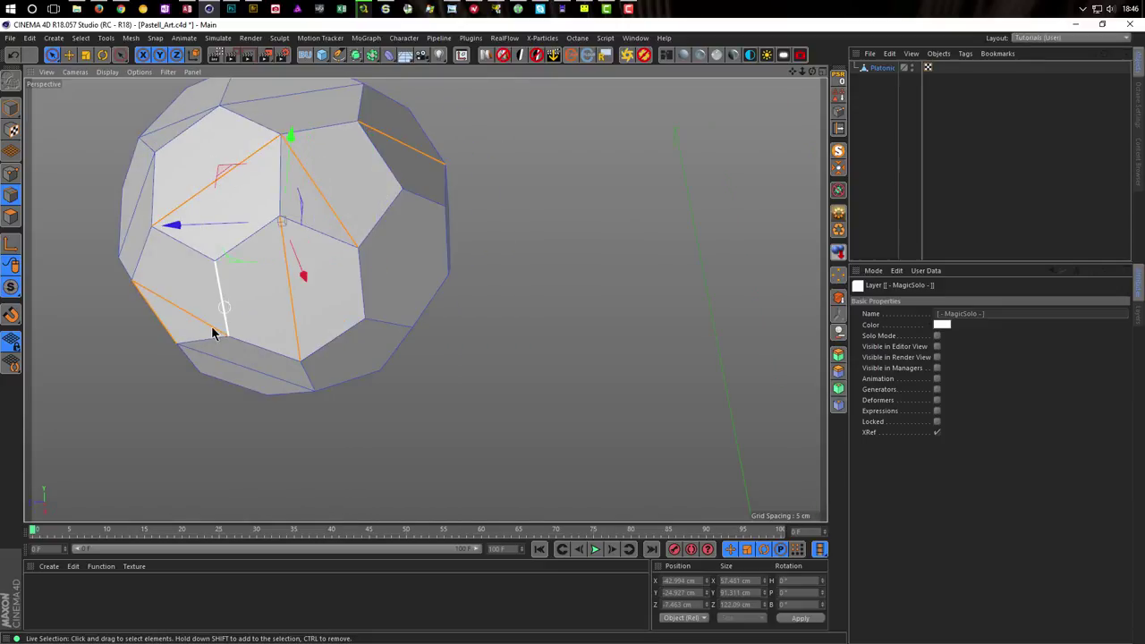
pyautogui.keyDown('shift'); pyautogui.click(219, 322); pyautogui.keyUp('shift')
pyautogui.keyDown('alt'); pyautogui.moveTo(190, 252); pyautogui.dragTo(122, 191); pyautogui.keyUp('alt')
pyautogui.keyDown('alt'); pyautogui.moveTo(116, 152); pyautogui.dragTo(361, 342); pyautogui.keyUp('alt')
pyautogui.keyDown('shift'); pyautogui.click(407, 229); pyautogui.keyUp('shift')
# Step: Orbit to face a pentagon head-on, then try and clear an edge selection near the bottom
pyautogui.keyDown('alt'); pyautogui.moveTo(445, 340); pyautogui.dragTo(435, 455); pyautogui.keyUp('alt')
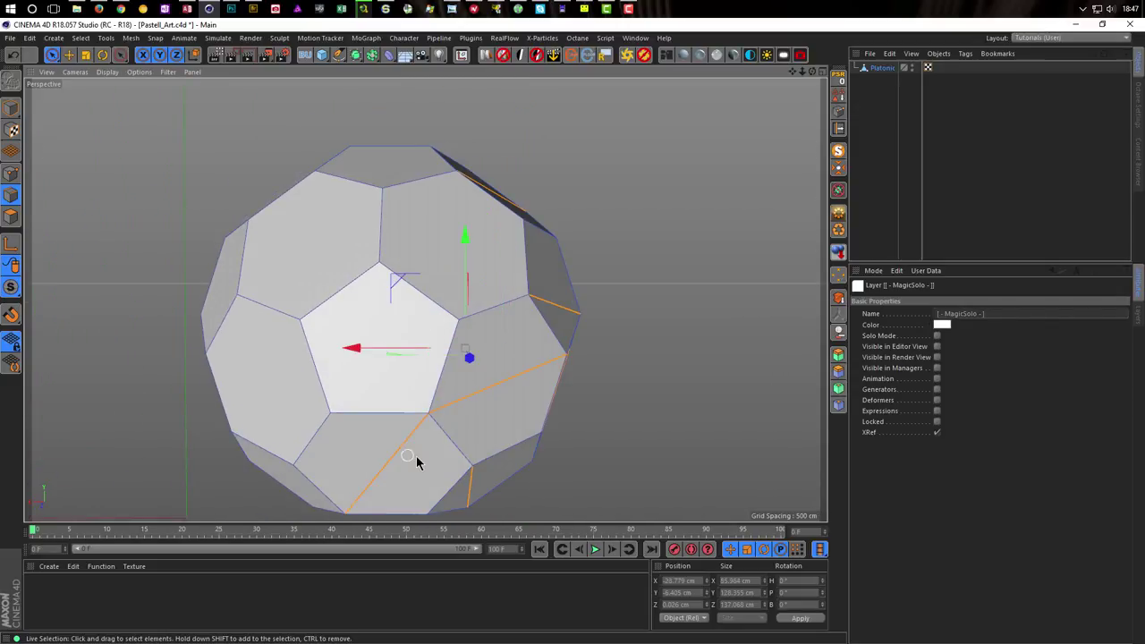
pyautogui.click(420, 452)
pyautogui.scroll(-5, 478, 315)
pyautogui.keyDown('alt'); pyautogui.moveTo(476, 320); pyautogui.dragTo(463, 340); pyautogui.keyUp('alt')
pyautogui.click(573, 374)
pyautogui.click(580, 365)
pyautogui.keyDown('alt'); pyautogui.moveTo(463, 340); pyautogui.dragTo(417, 376, button='right'); pyautogui.keyUp('alt')
pyautogui.keyDown('alt'); pyautogui.moveTo(418, 376); pyautogui.dragTo(278, 378); pyautogui.keyUp('alt')
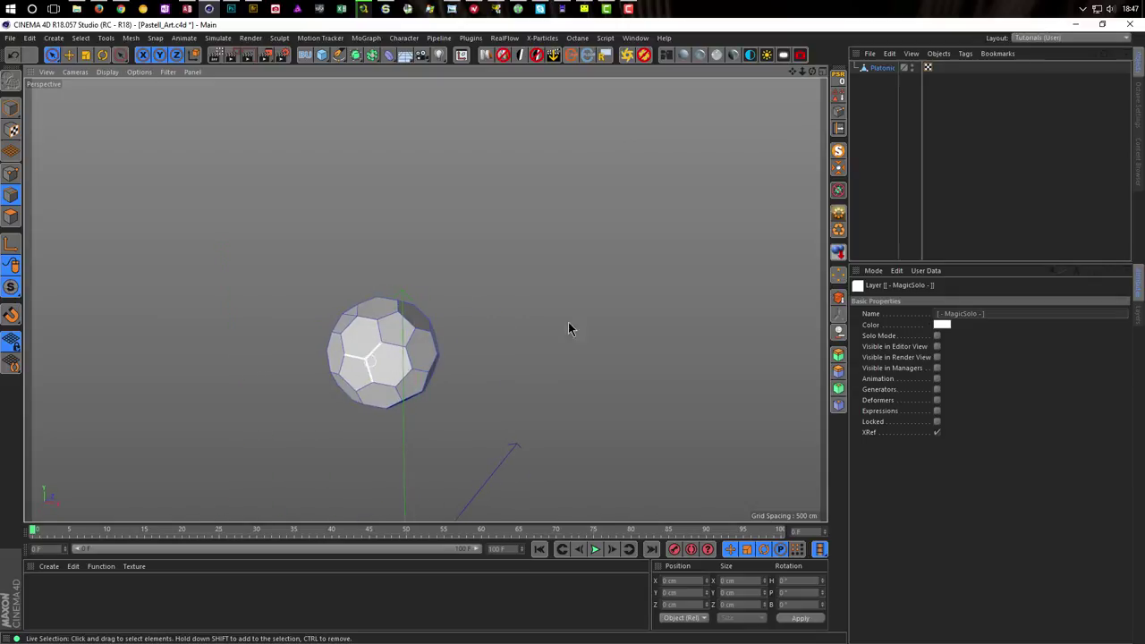
# Step: Restore the other scene objects, switch to Polygon mode and select all polyhedron faces
pyautogui.click(840, 166)
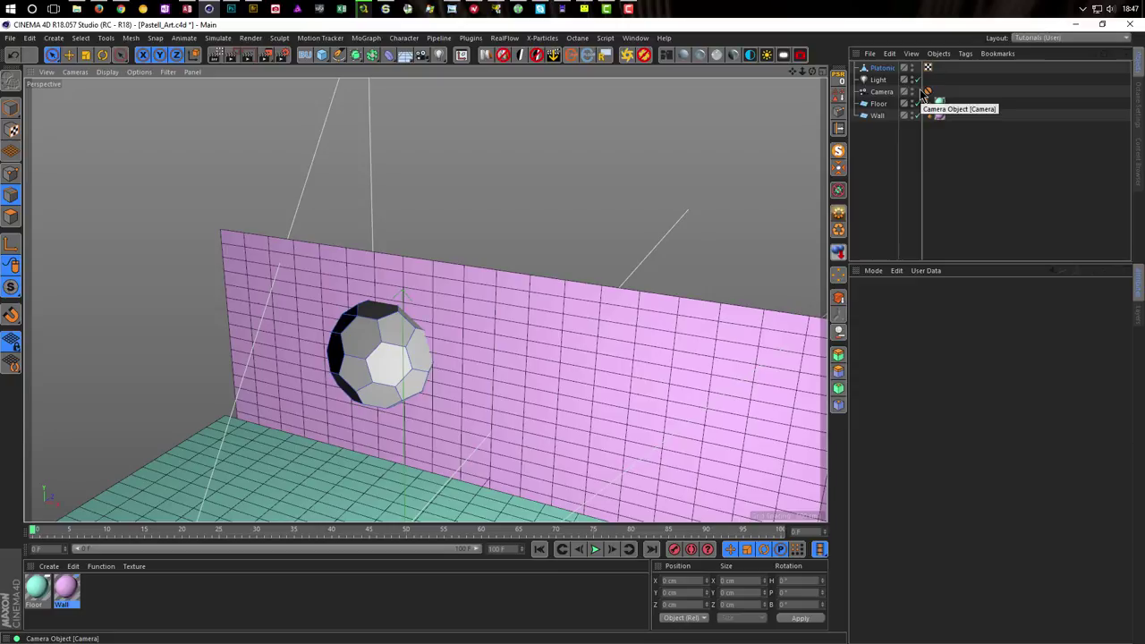
pyautogui.scroll(8, 471, 340)
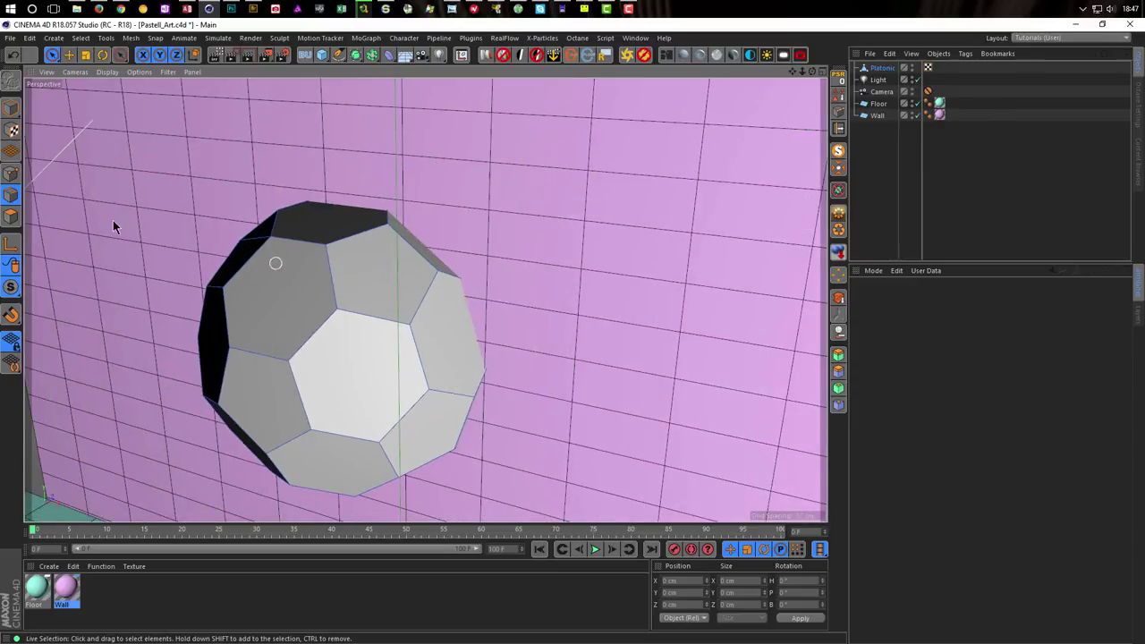
pyautogui.click(12, 216)
pyautogui.click(298, 327)
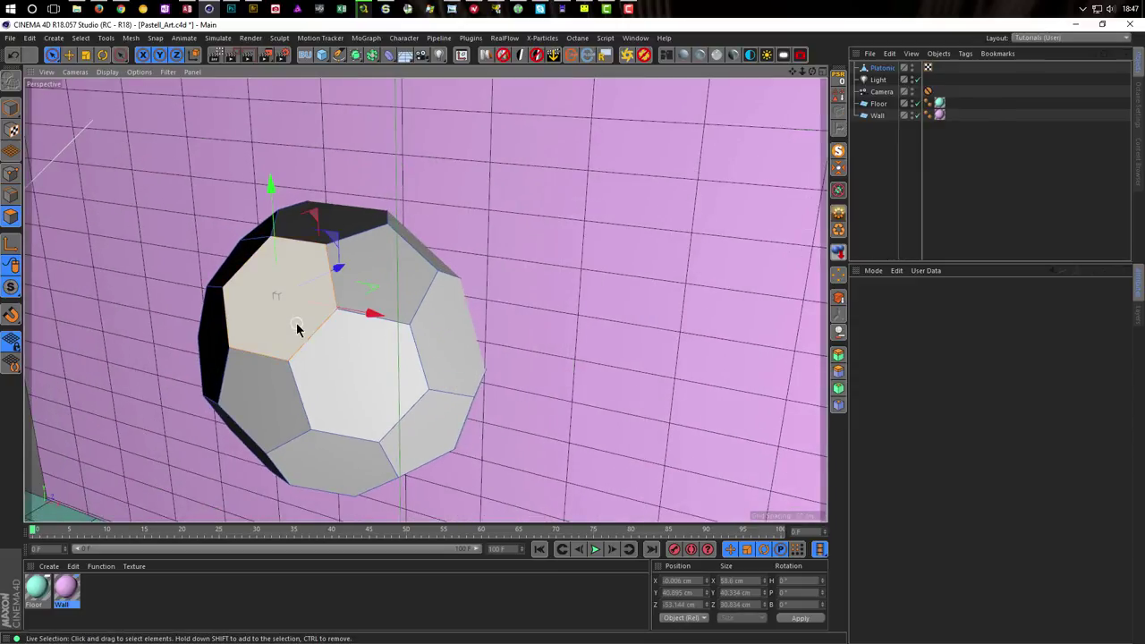
pyautogui.hotkey('ctrl', 'a')
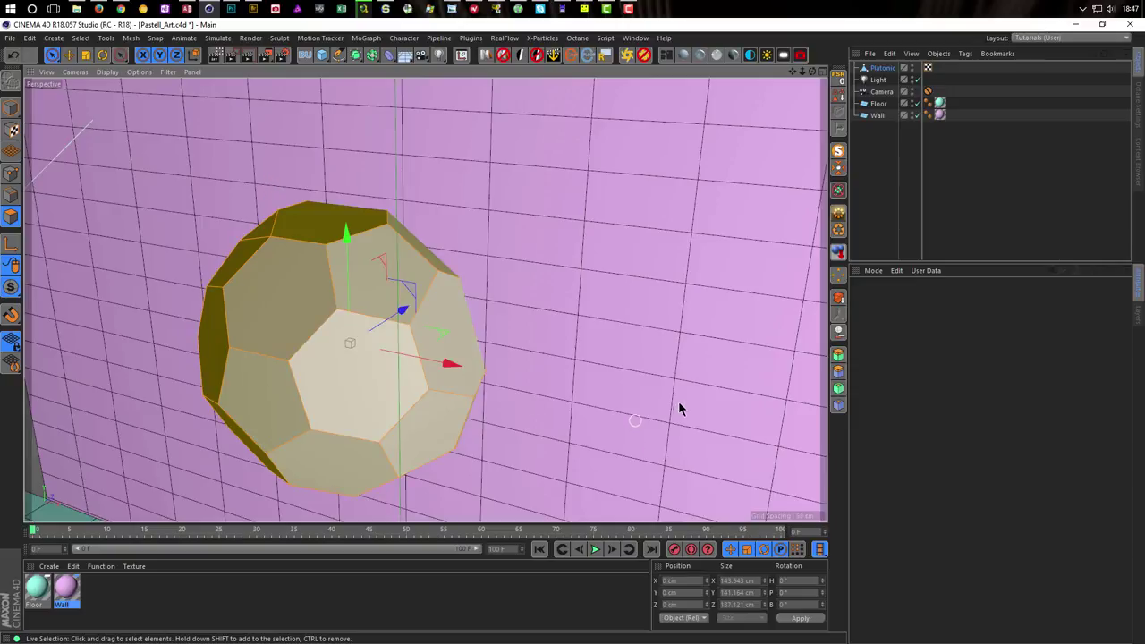
# Step: Extrude Inner each face separately at a 4 cm offset, then delete the inner faces
pyautogui.press('i')
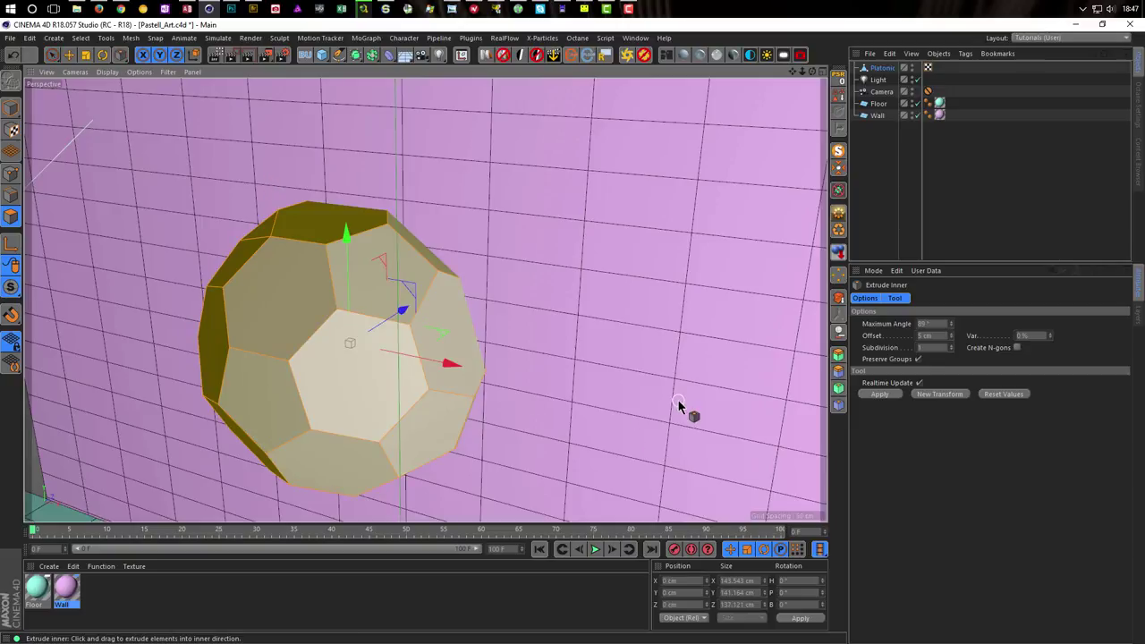
pyautogui.click(918, 359)
pyautogui.click(939, 336)
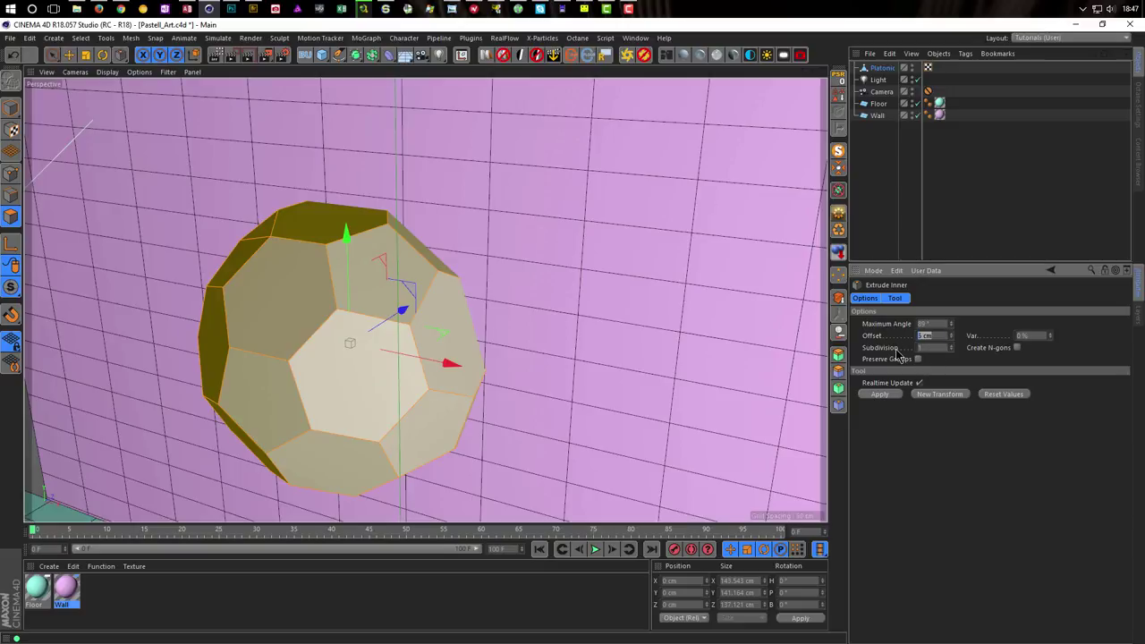
pyautogui.write('2')
pyautogui.press('Return')
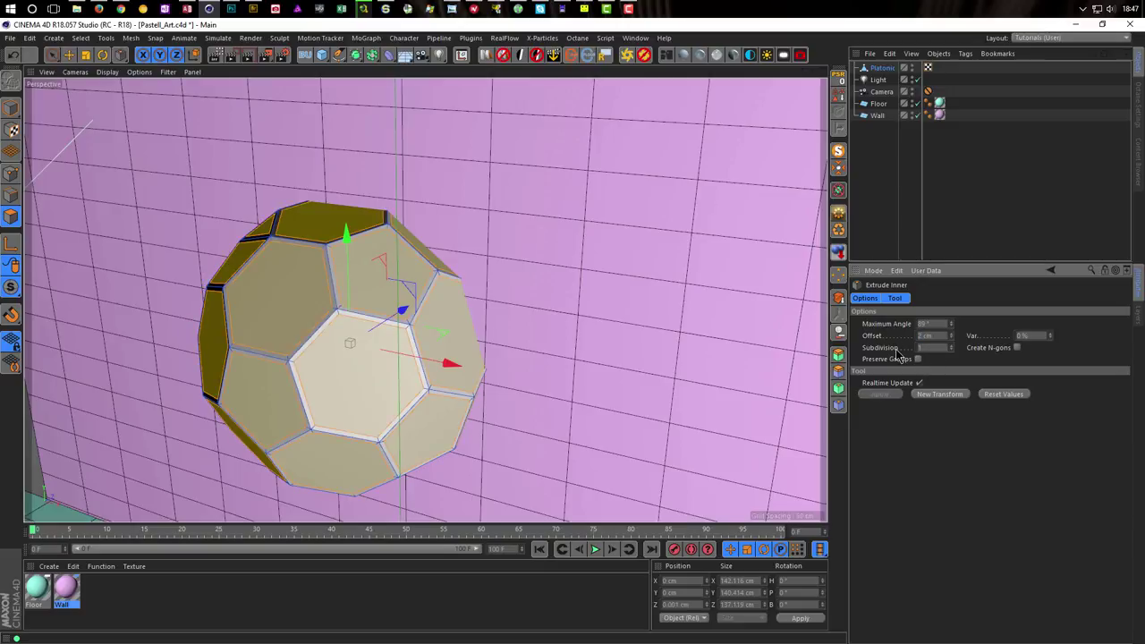
pyautogui.click(937, 336)
pyautogui.write('1')
pyautogui.press('Return')
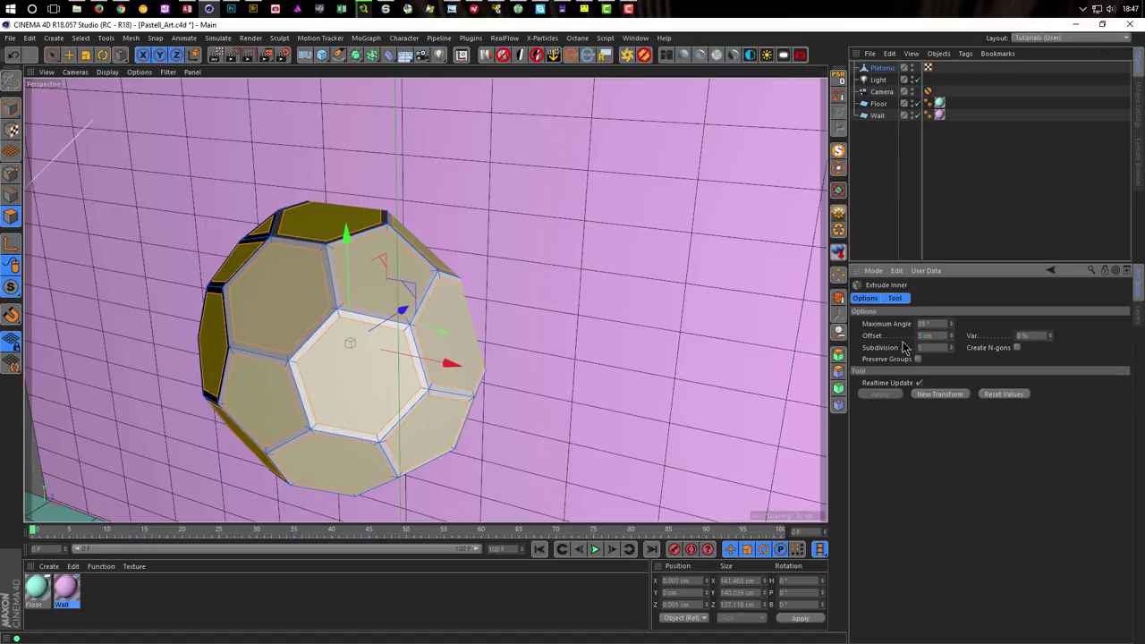
pyautogui.click(931, 336)
pyautogui.press('Return')
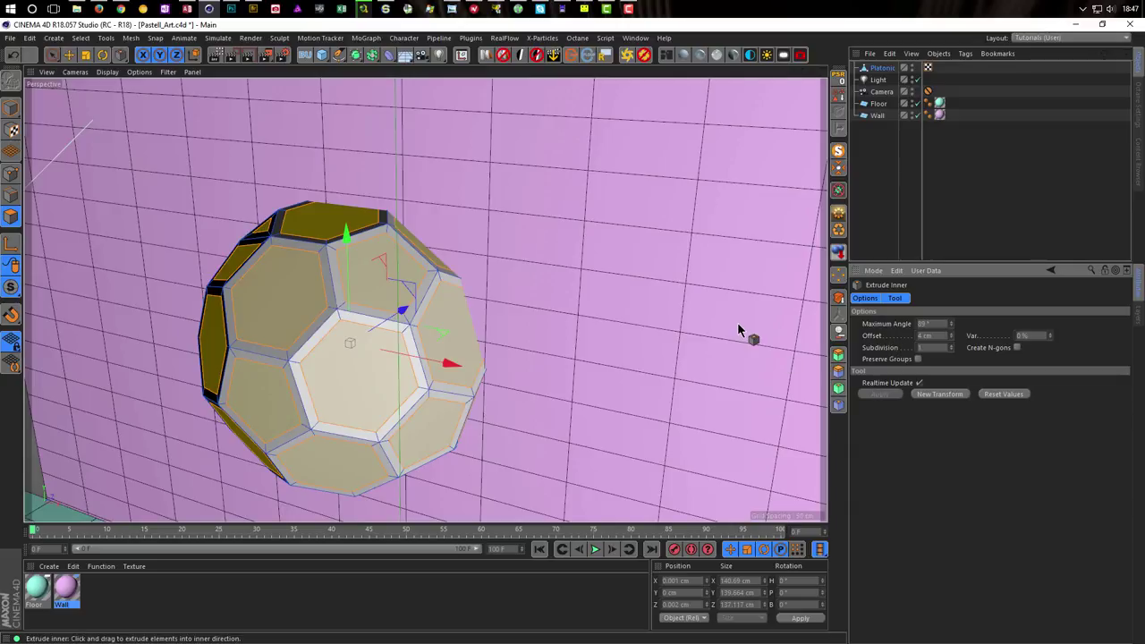
pyautogui.press('Delete')
# Step: Orbit close to the hollow pentagon-and-hexagon frame and select the Platonic object
pyautogui.keyDown('alt'); pyautogui.moveTo(394, 326); pyautogui.dragTo(475, 301); pyautogui.keyUp('alt')
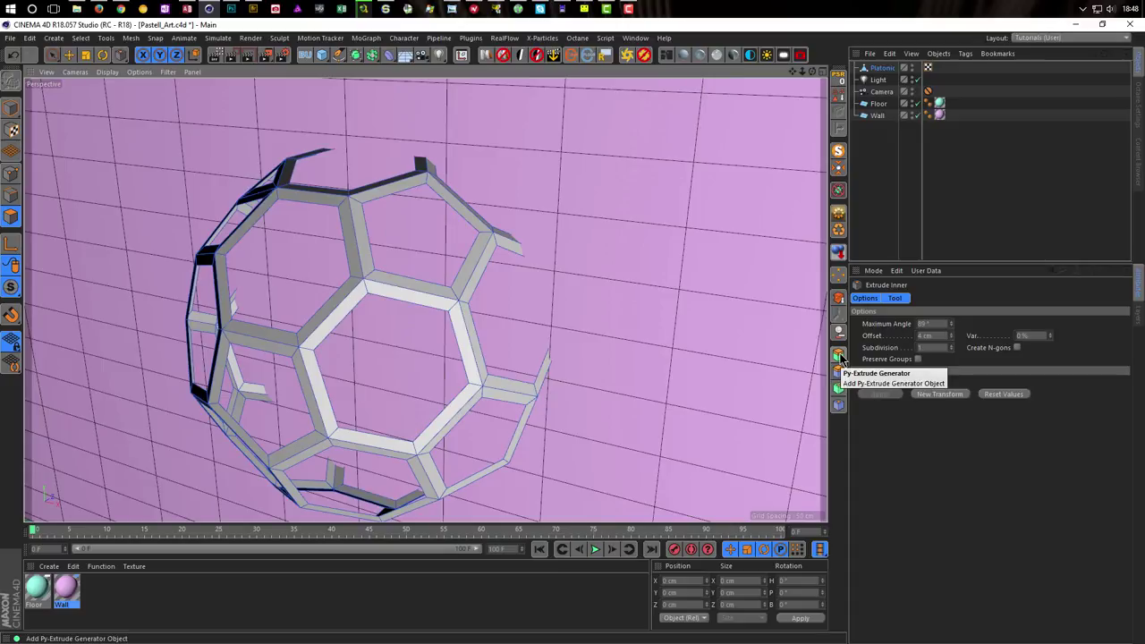
pyautogui.click(883, 69)
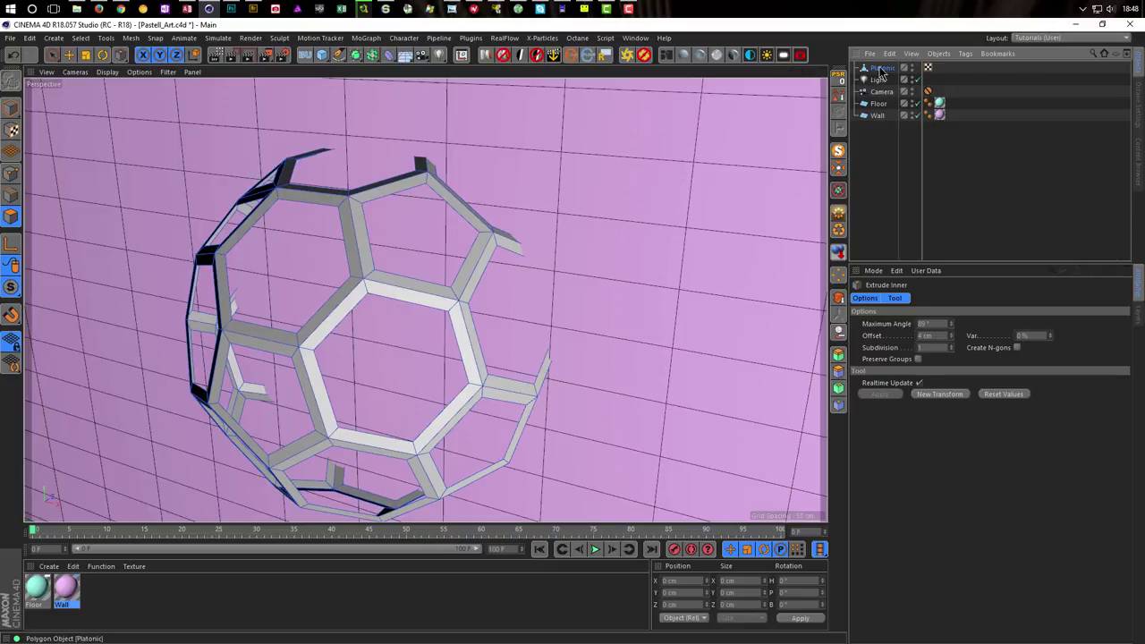
# Step: Wrap the Platonic in a Py-Extrude with -3 cm offset and caps, viewed through the camera
pyautogui.keyDown('alt'); pyautogui.click(838, 356); pyautogui.keyUp('alt')
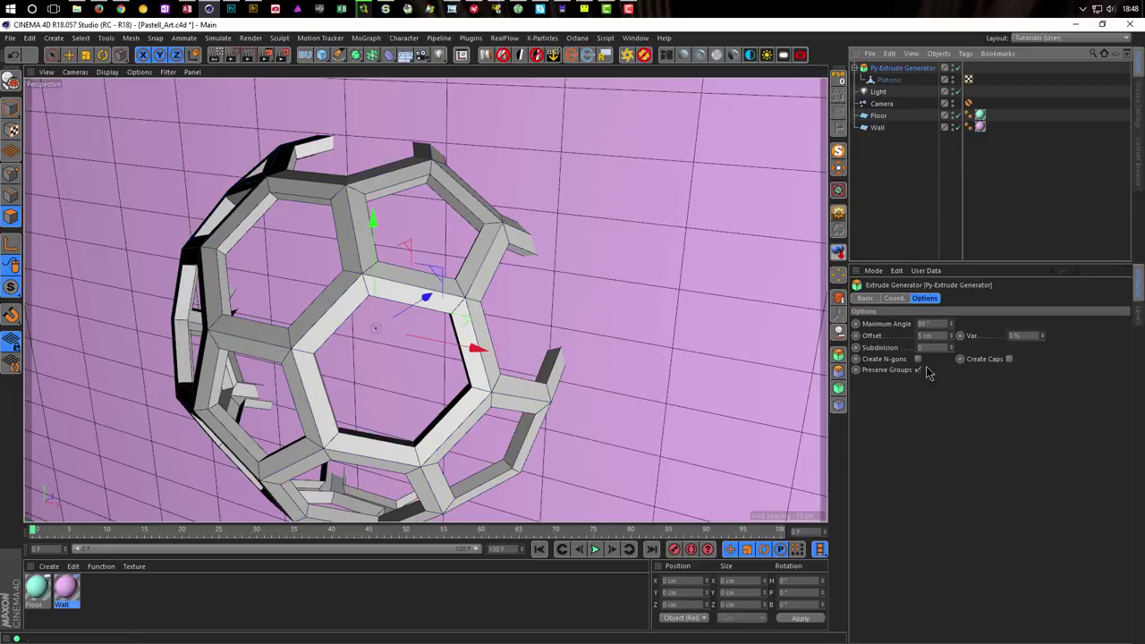
pyautogui.click(931, 336)
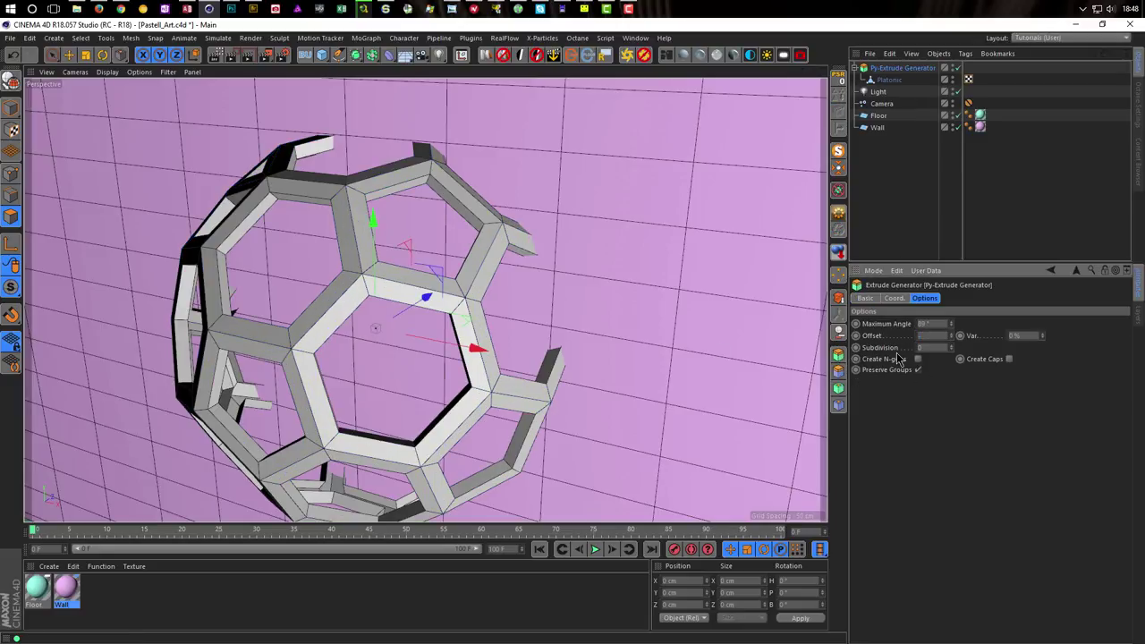
pyautogui.write('-3')
pyautogui.press('Return')
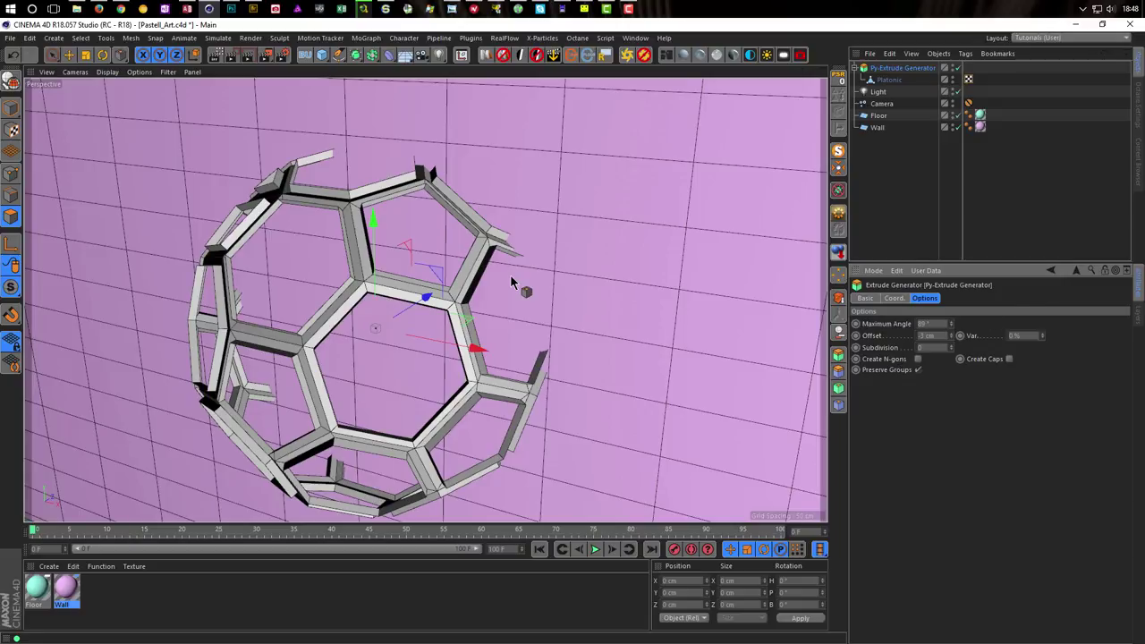
pyautogui.click(1009, 360)
pyautogui.keyDown('alt'); pyautogui.moveTo(493, 338); pyautogui.dragTo(546, 324); pyautogui.keyUp('alt')
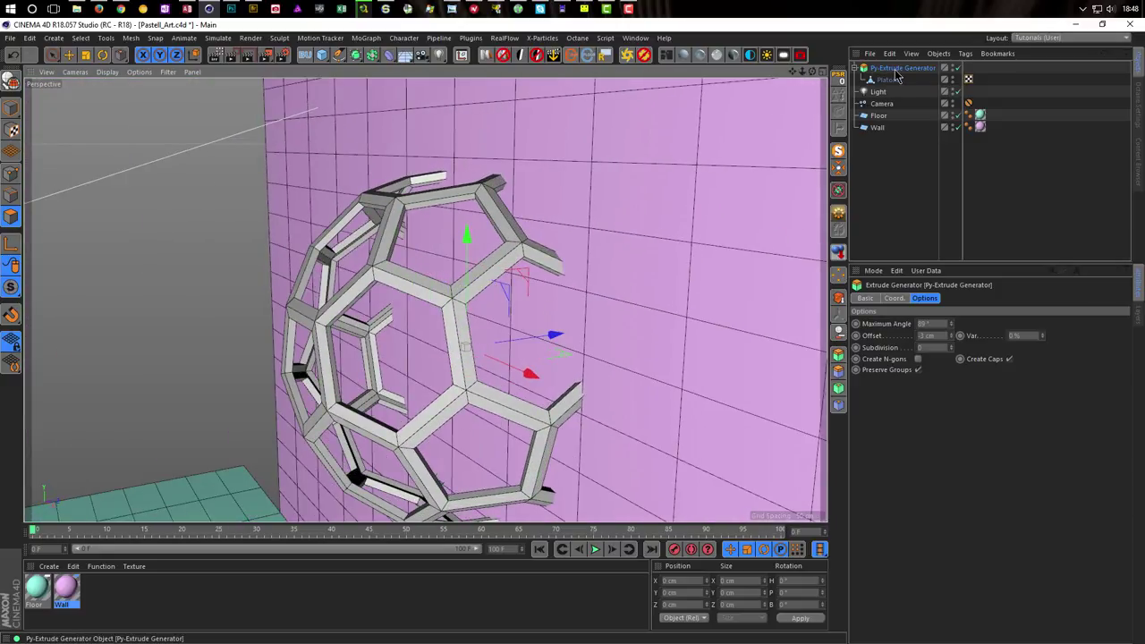
pyautogui.keyDown('alt'); pyautogui.moveTo(573, 340); pyautogui.dragTo(472, 319); pyautogui.keyUp('alt')
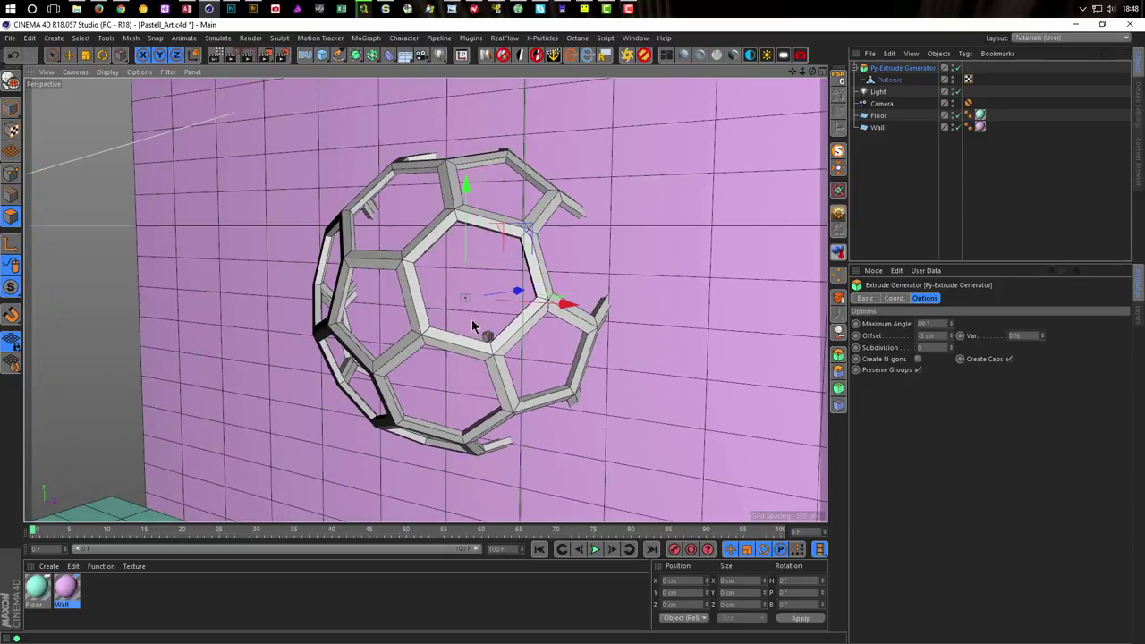
pyautogui.click(956, 103)
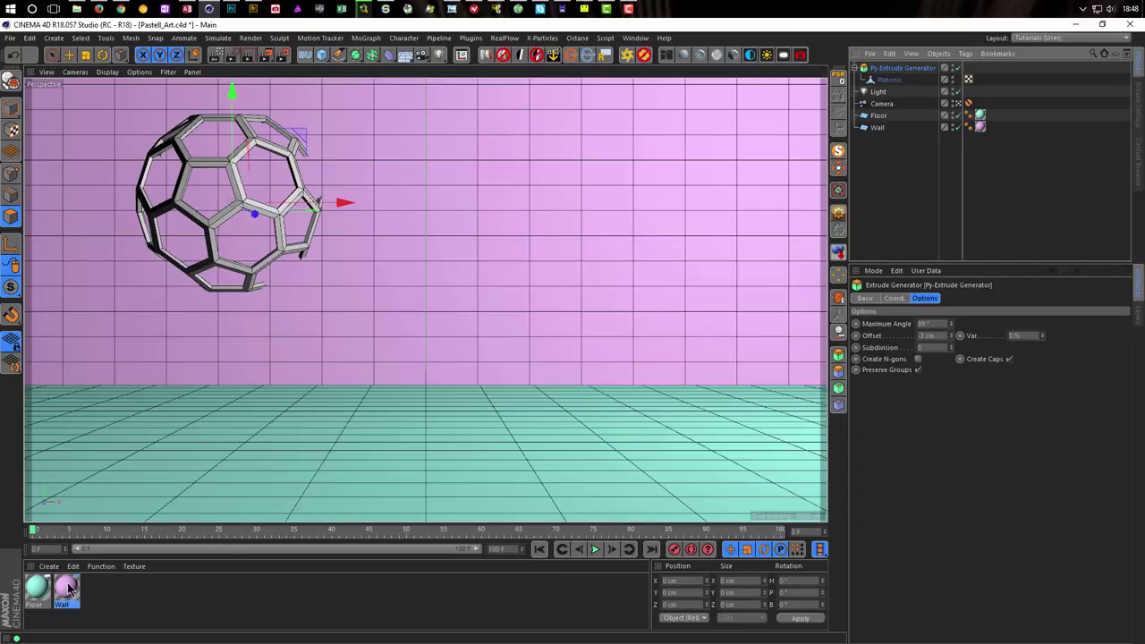
# Step: Duplicate the Wall material and rename the copy 'Platonic'
pyautogui.keyDown('ctrl'); pyautogui.moveTo(69, 586); pyautogui.dragTo(128, 592); pyautogui.keyUp('ctrl')
pyautogui.doubleClick(96, 591)
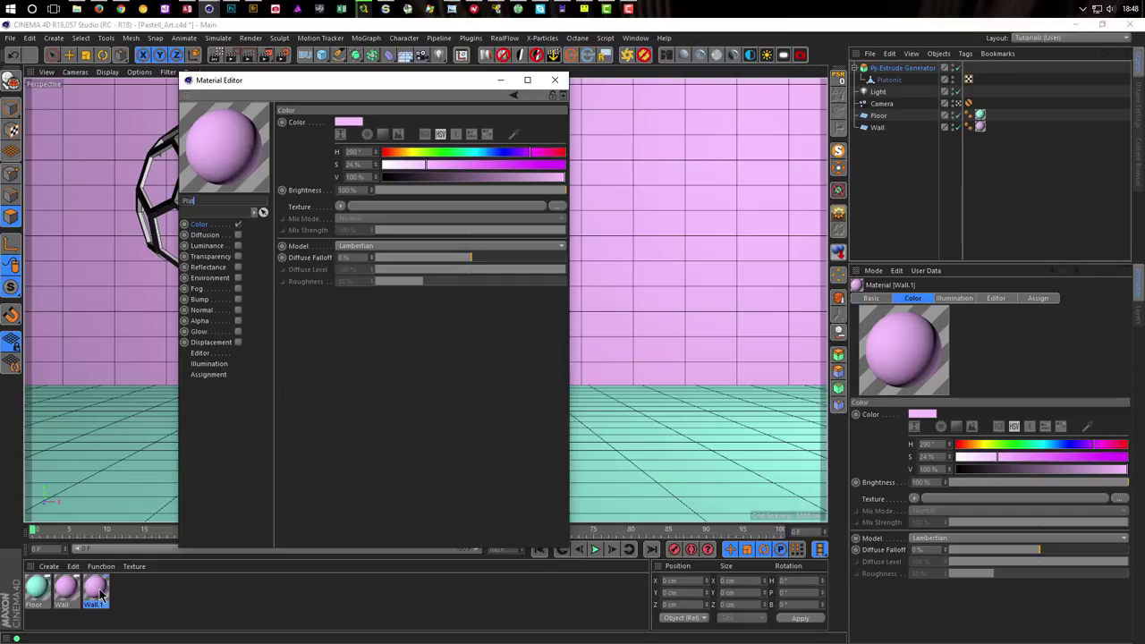
pyautogui.write('Platonic')
pyautogui.press('Return')
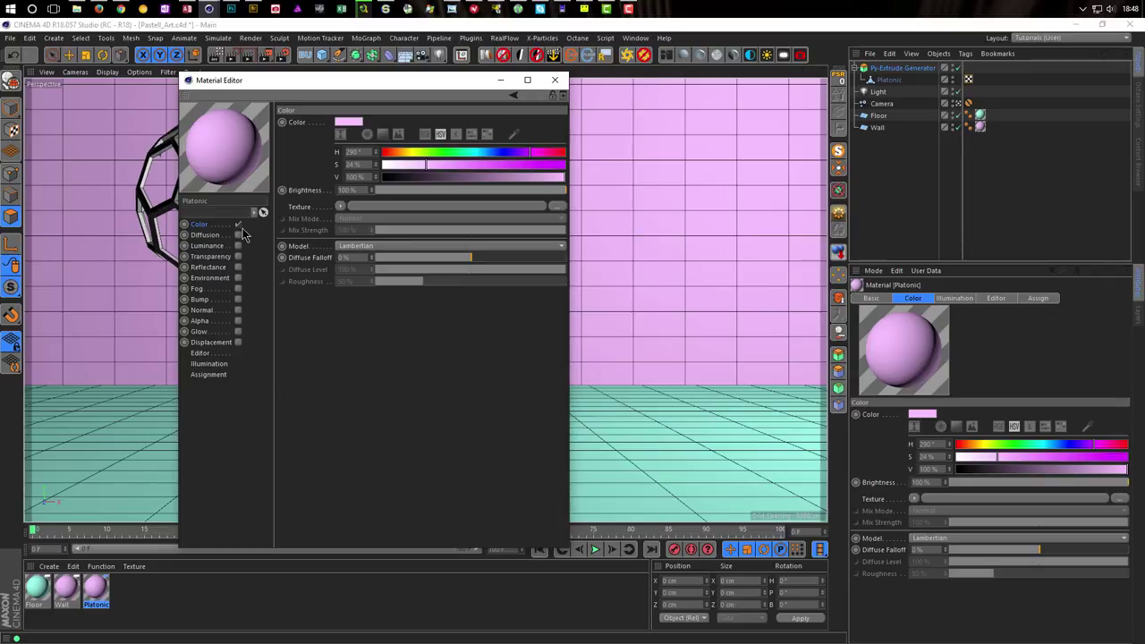
# Step: Set the Platonic material to pale cyan (H 191°, S 21%) and apply it to the cage
pyautogui.click(457, 155)
pyautogui.moveTo(450, 156); pyautogui.dragTo(447, 154)
pyautogui.click(410, 167)
pyautogui.click(420, 166)
pyautogui.click(465, 155)
pyautogui.click(462, 155)
pyautogui.moveTo(467, 157); pyautogui.dragTo(480, 157)
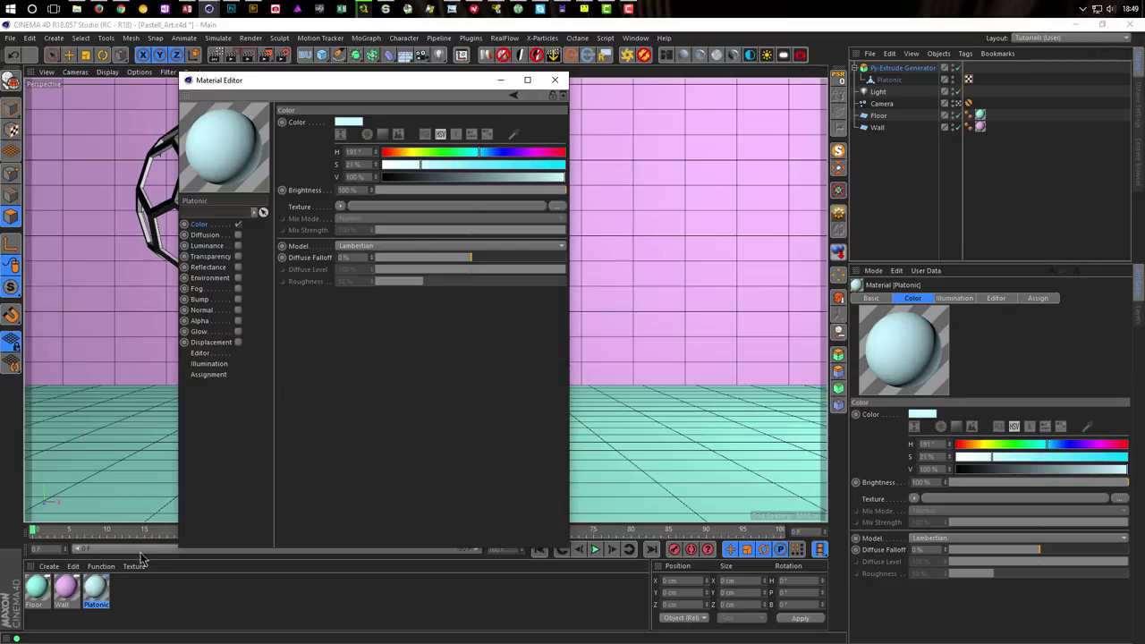
pyautogui.moveTo(97, 598); pyautogui.dragTo(899, 82)
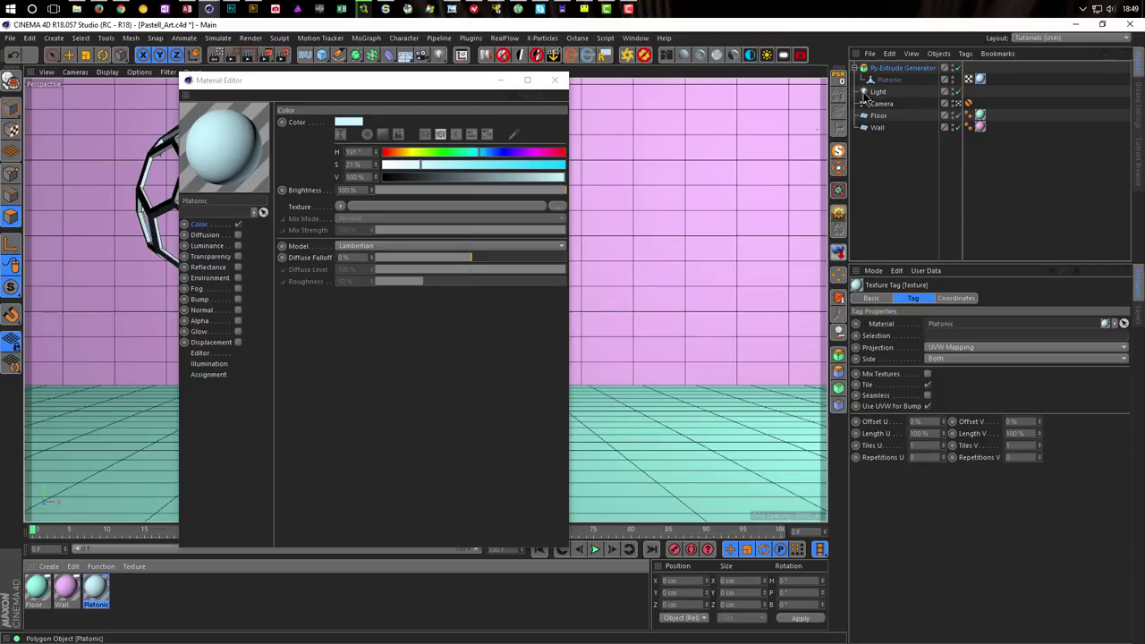
pyautogui.click(552, 80)
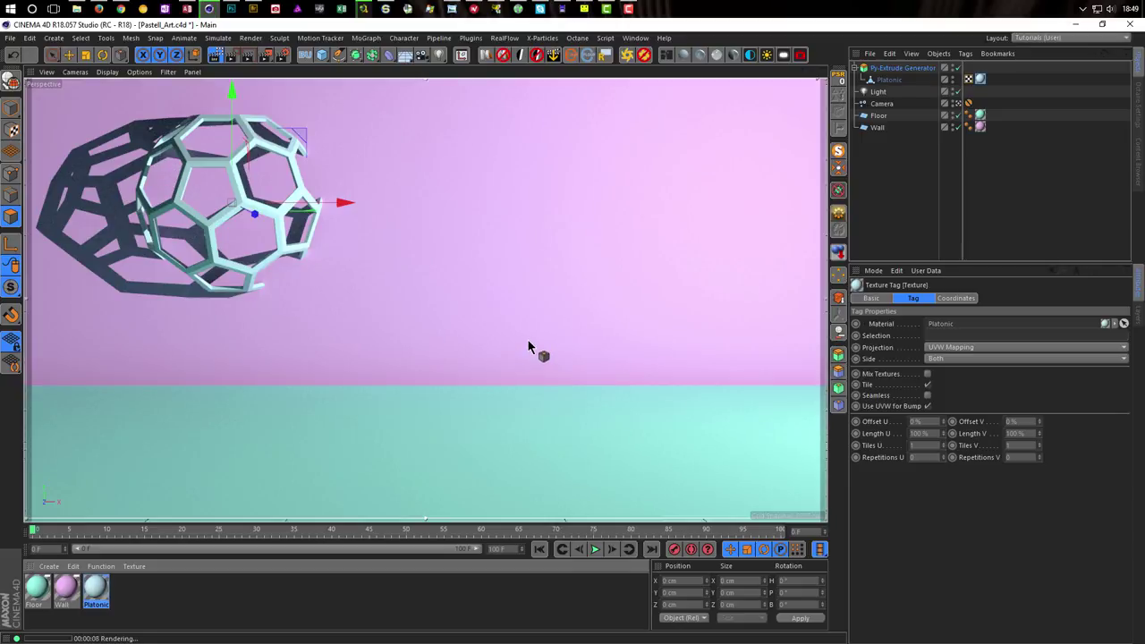
# Step: Move the Light to about Y 216.5 cm, then return to a single Perspective view without render region
pyautogui.middleClick(497, 279)
pyautogui.click(880, 92)
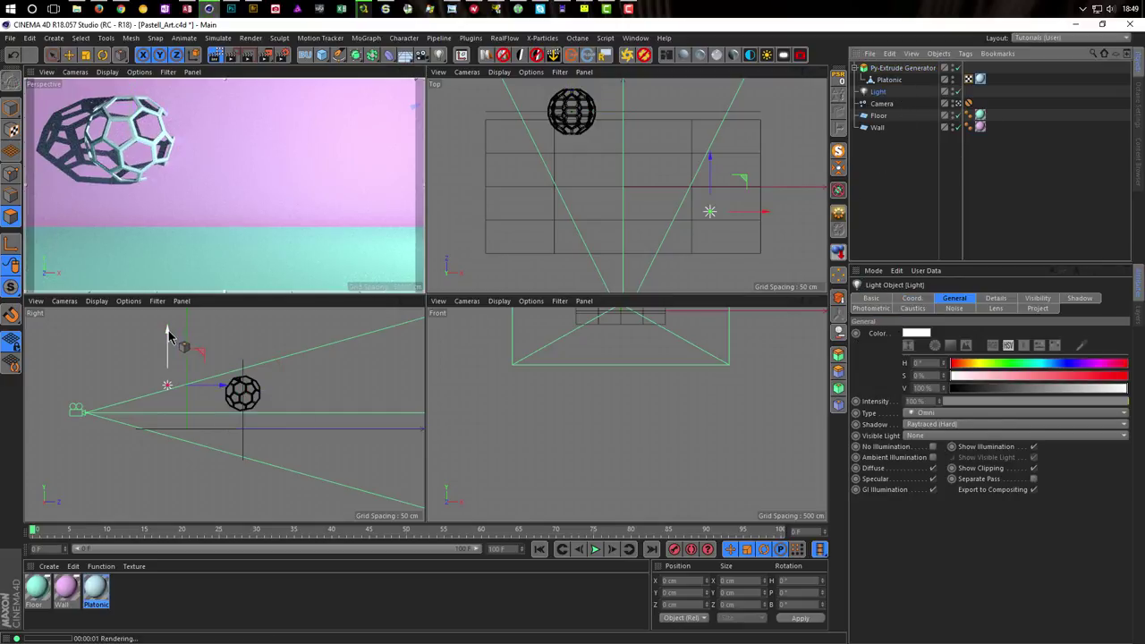
pyautogui.press('e')
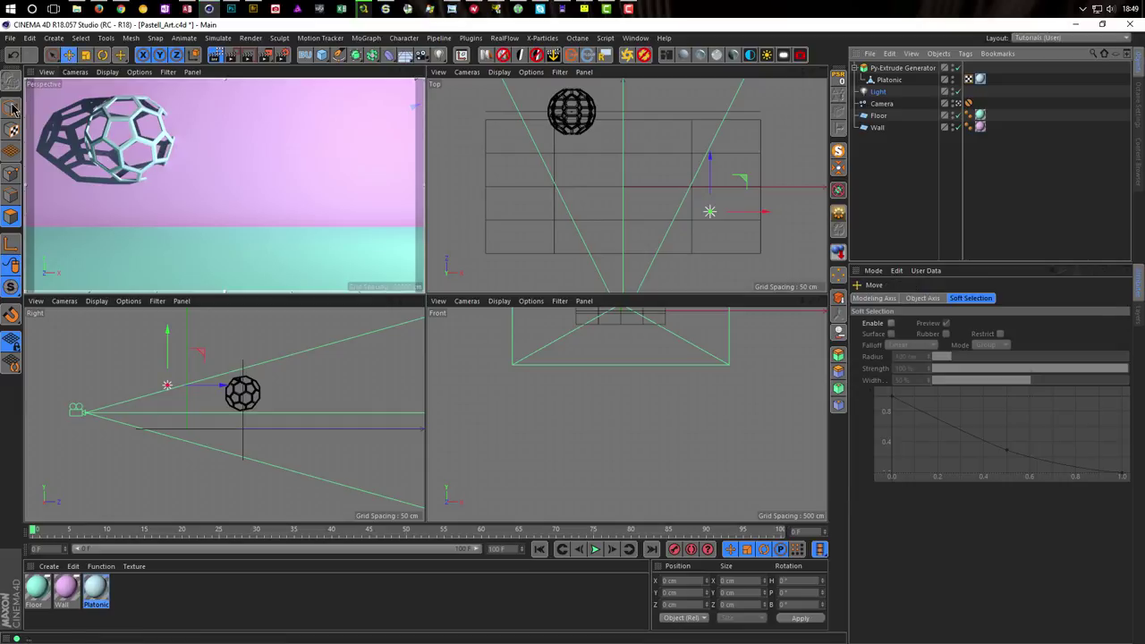
pyautogui.moveTo(170, 340); pyautogui.dragTo(172, 304)
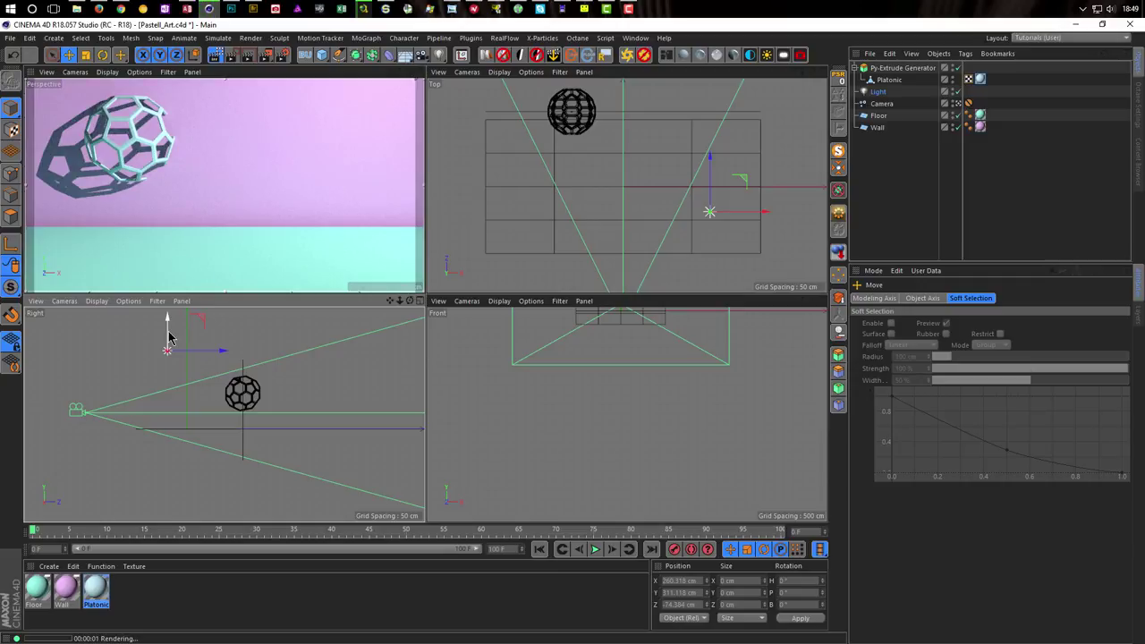
pyautogui.moveTo(168, 324)
pyautogui.mouseDown()
pyautogui.moveTo(170, 340)
pyautogui.moveTo(169, 322)
pyautogui.mouseUp()
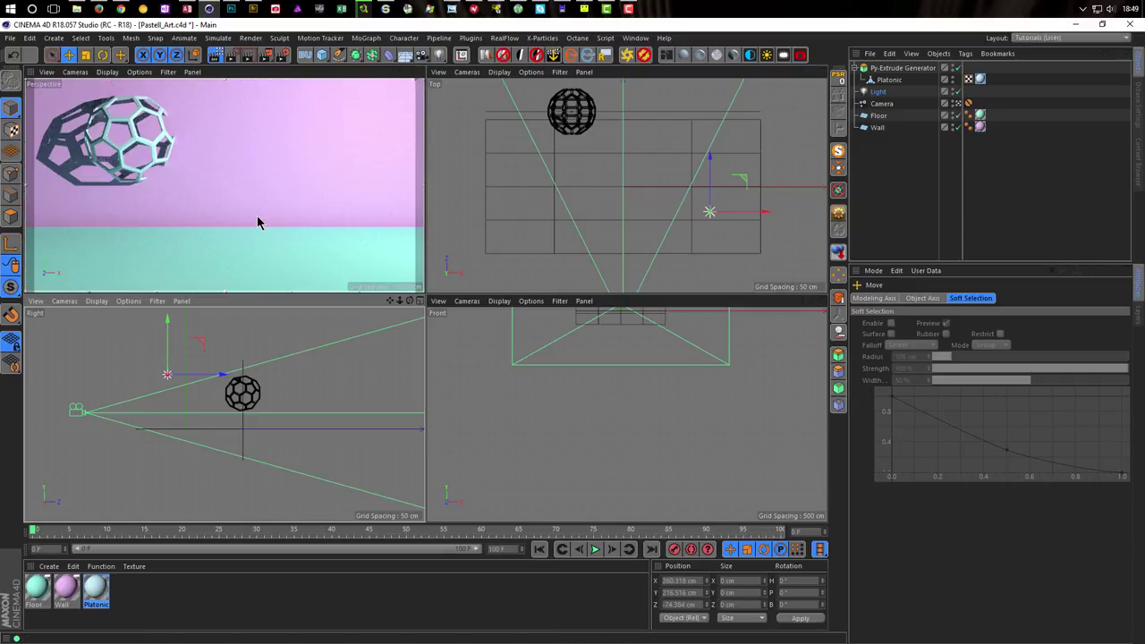
pyautogui.middleClick(257, 217)
pyautogui.click(215, 56)
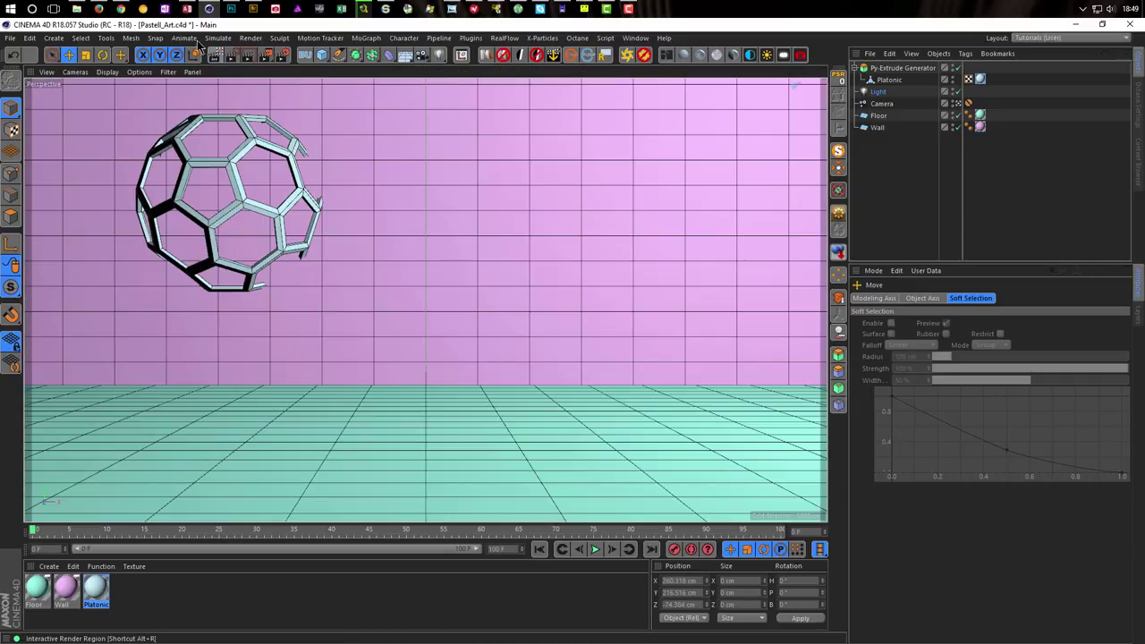
pyautogui.click(120, 11)
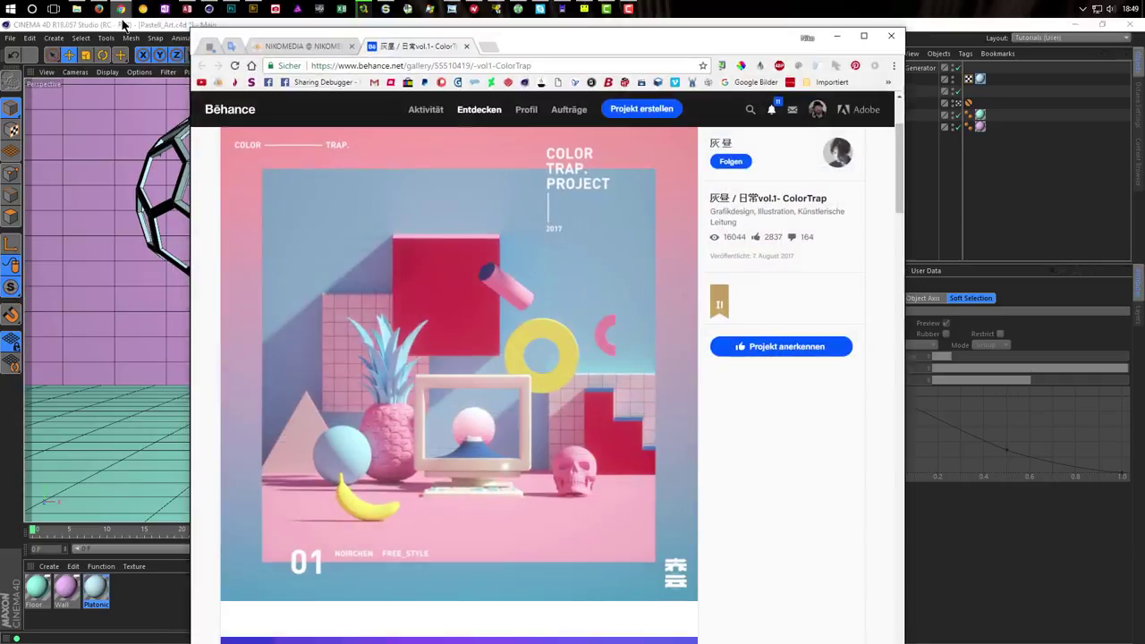
pyautogui.scroll(-4, 670, 471)
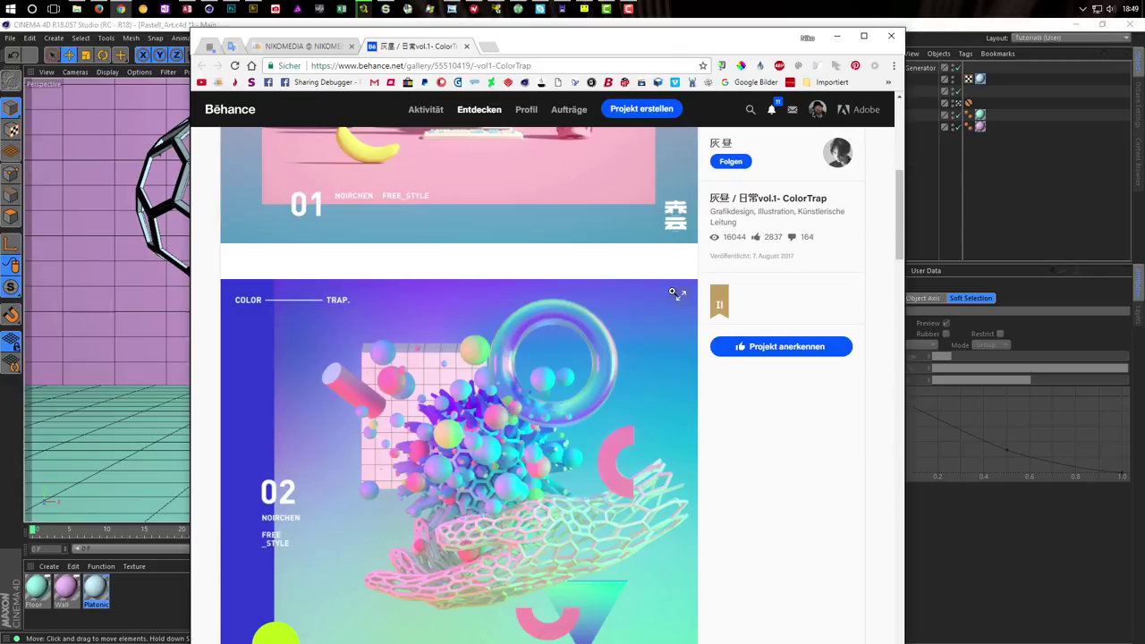
pyautogui.click(837, 37)
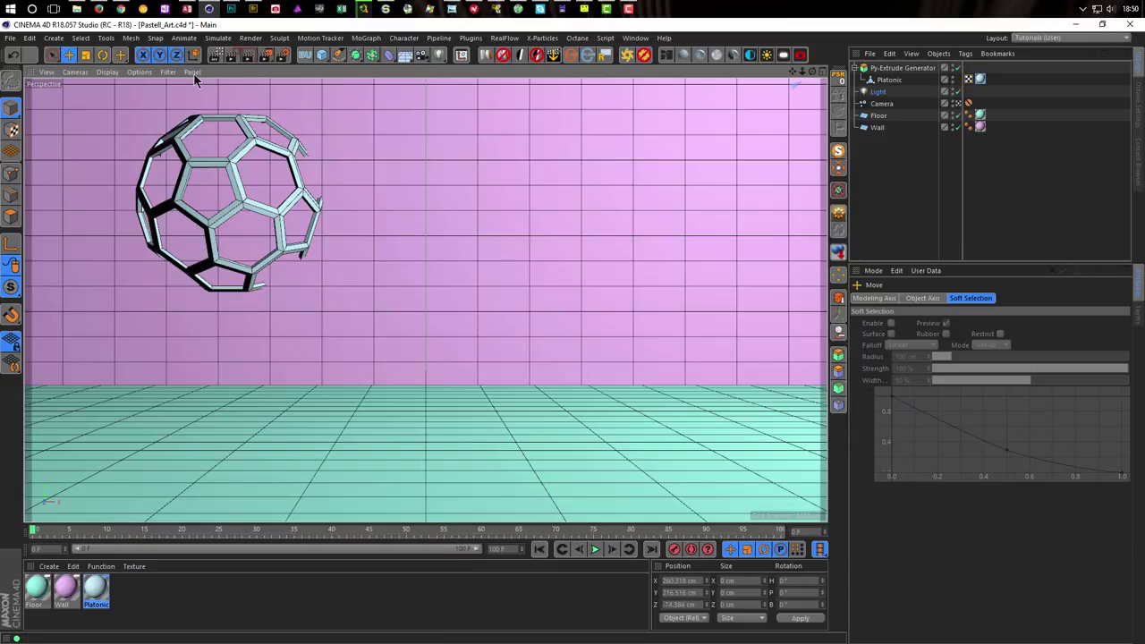
# Step: Add a torus, scale it down, and change its orientation to stand upright as an arch
pyautogui.click(388, 56)
pyautogui.click(324, 58)
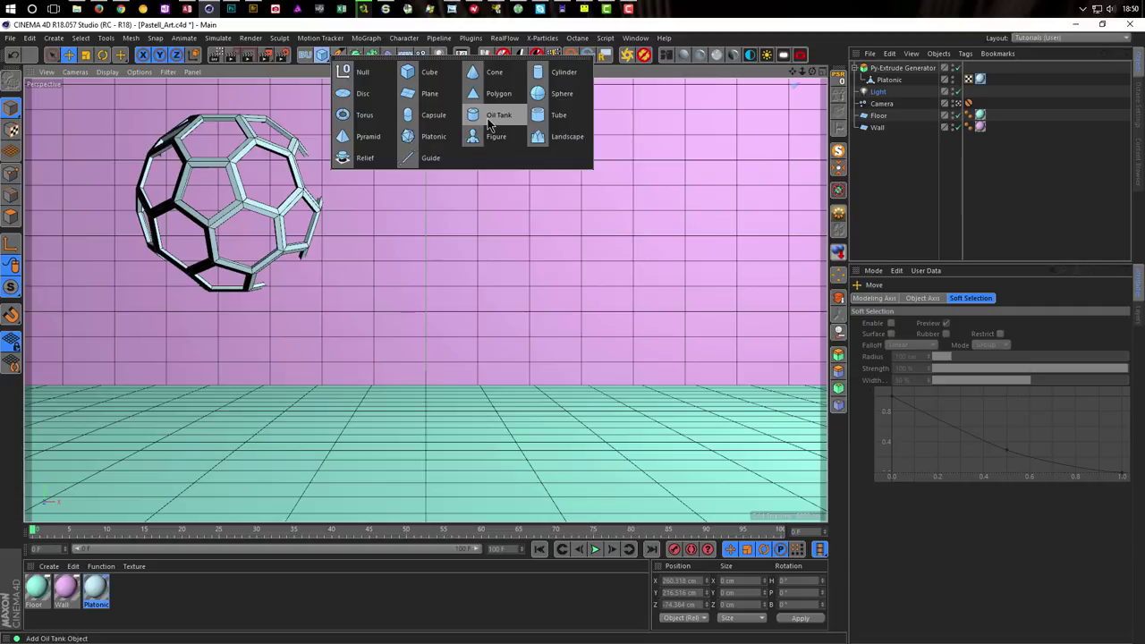
pyautogui.click(364, 114)
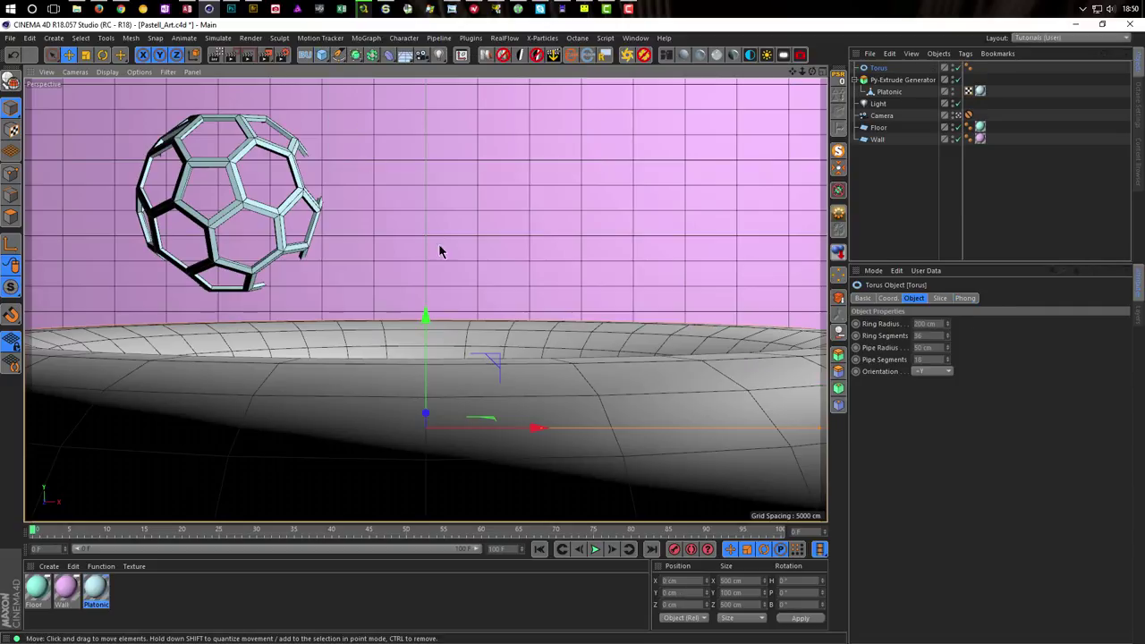
pyautogui.press('t')
pyautogui.moveTo(555, 414); pyautogui.dragTo(275, 448)
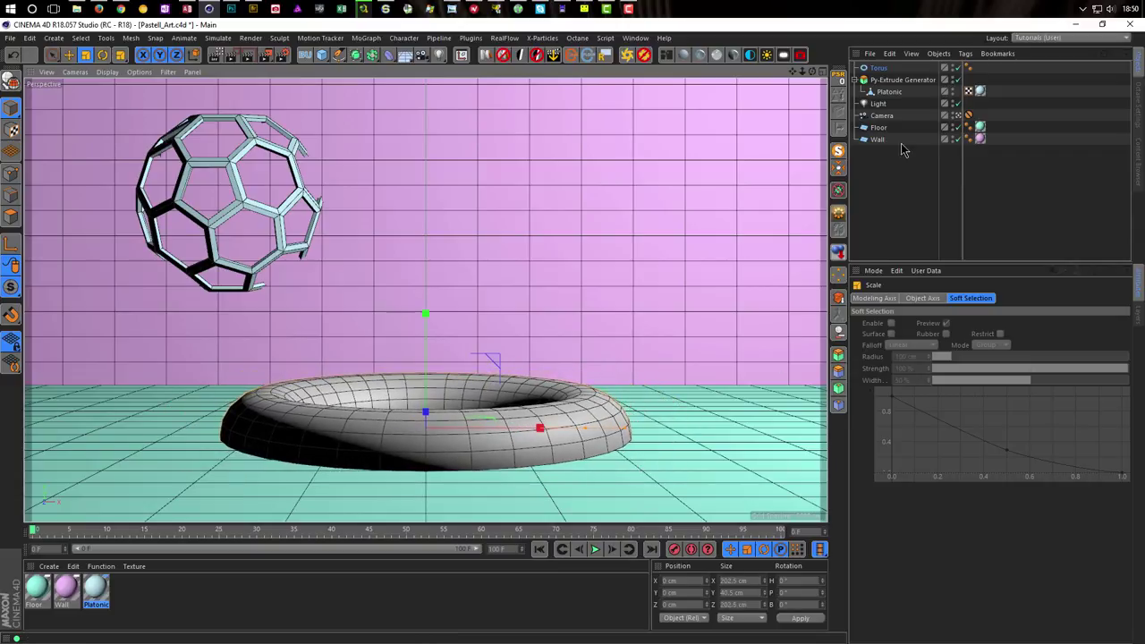
pyautogui.click(887, 70)
pyautogui.click(929, 371)
pyautogui.click(935, 437)
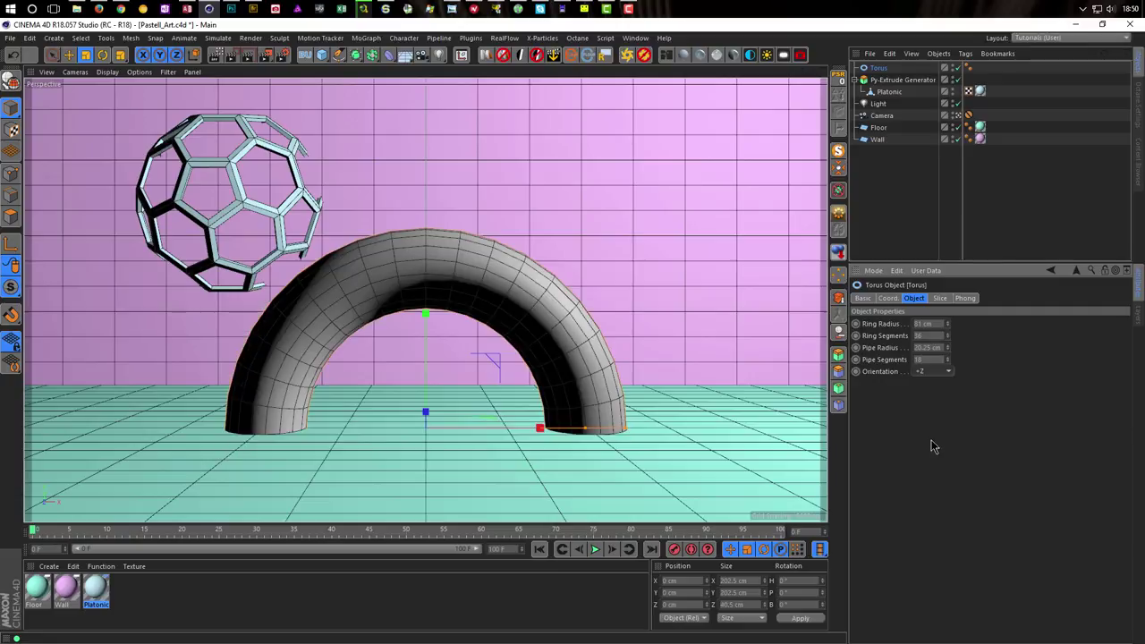
# Step: Position the torus arch at X 121.717 cm and Z 115.61 cm
pyautogui.middleClick(690, 451)
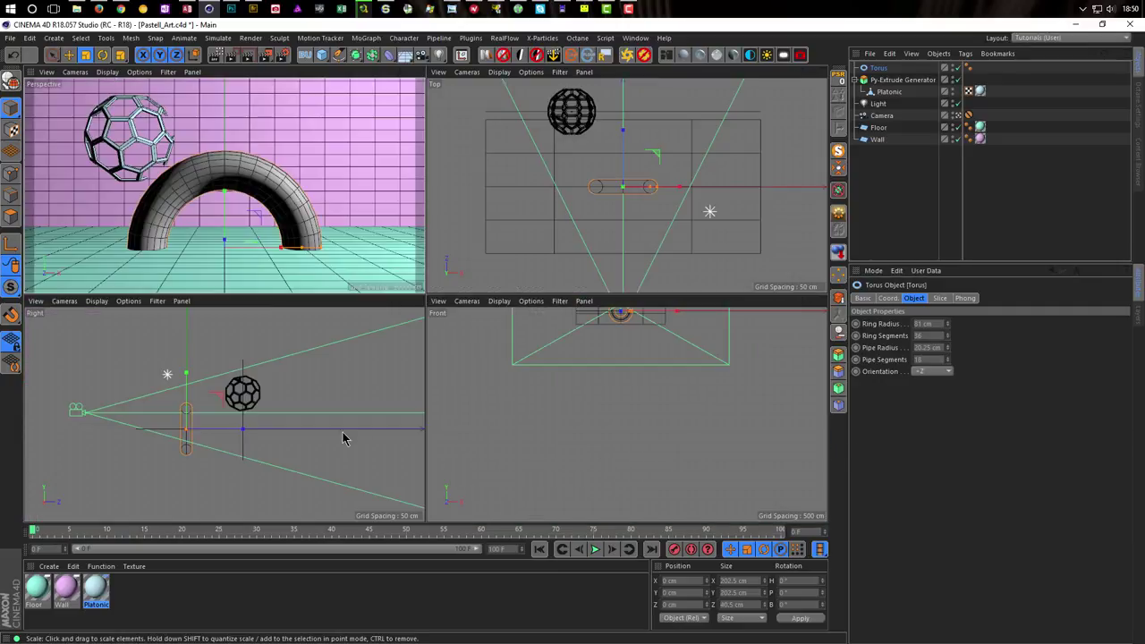
pyautogui.middleClick(335, 436)
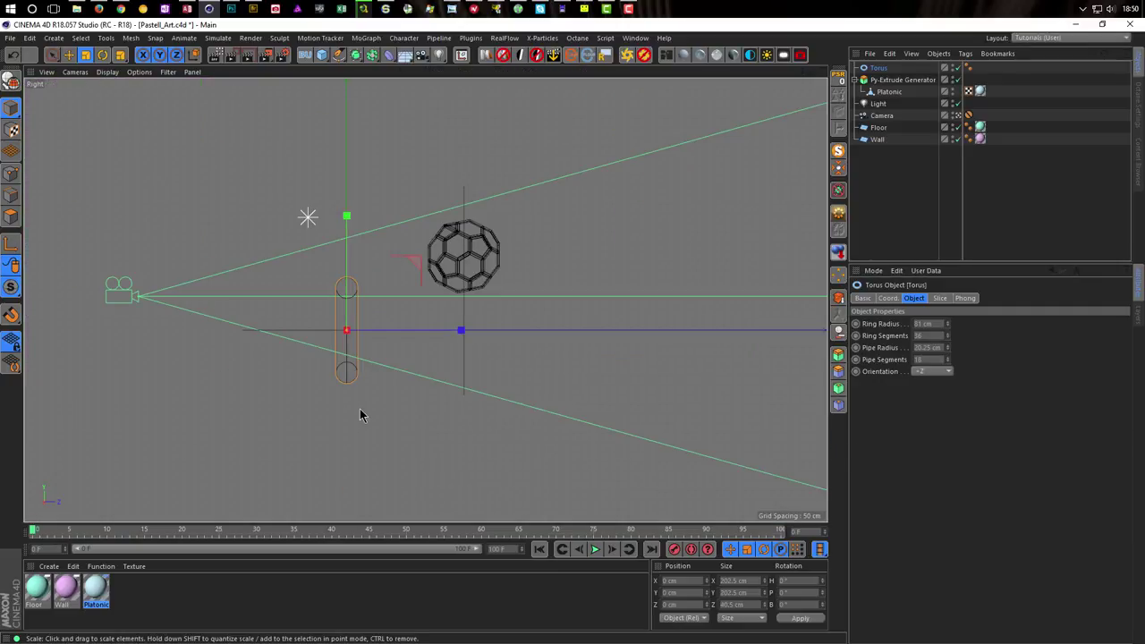
pyautogui.press('e')
pyautogui.moveTo(454, 330); pyautogui.dragTo(501, 334)
pyautogui.middleClick(501, 334)
pyautogui.press('F1')
pyautogui.moveTo(543, 408); pyautogui.dragTo(685, 410)
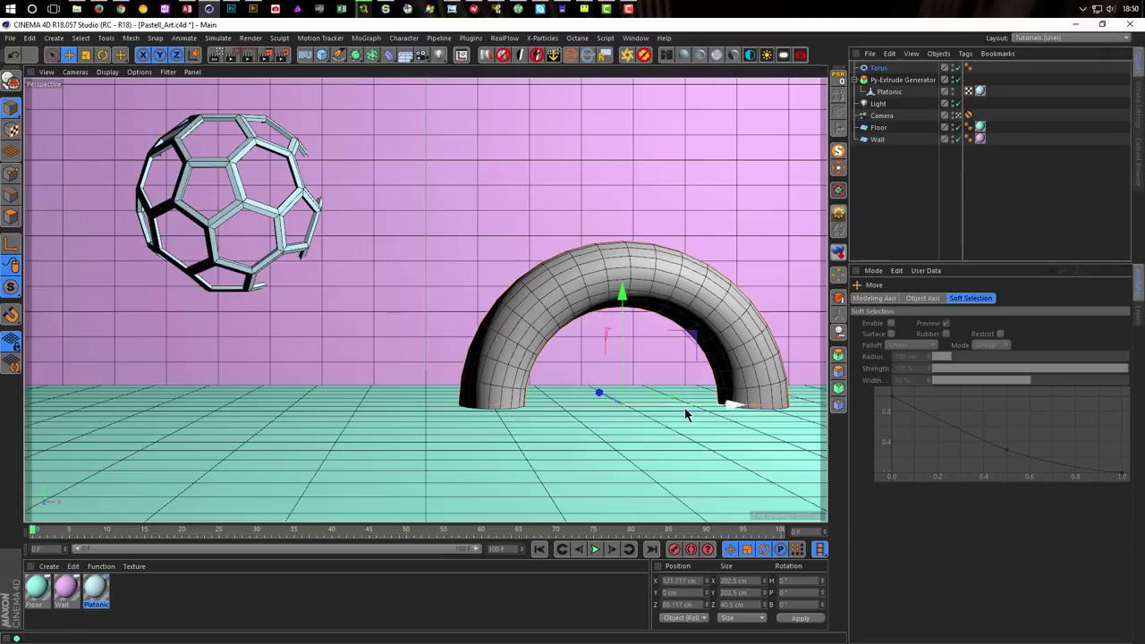
pyautogui.moveTo(596, 390); pyautogui.dragTo(593, 383)
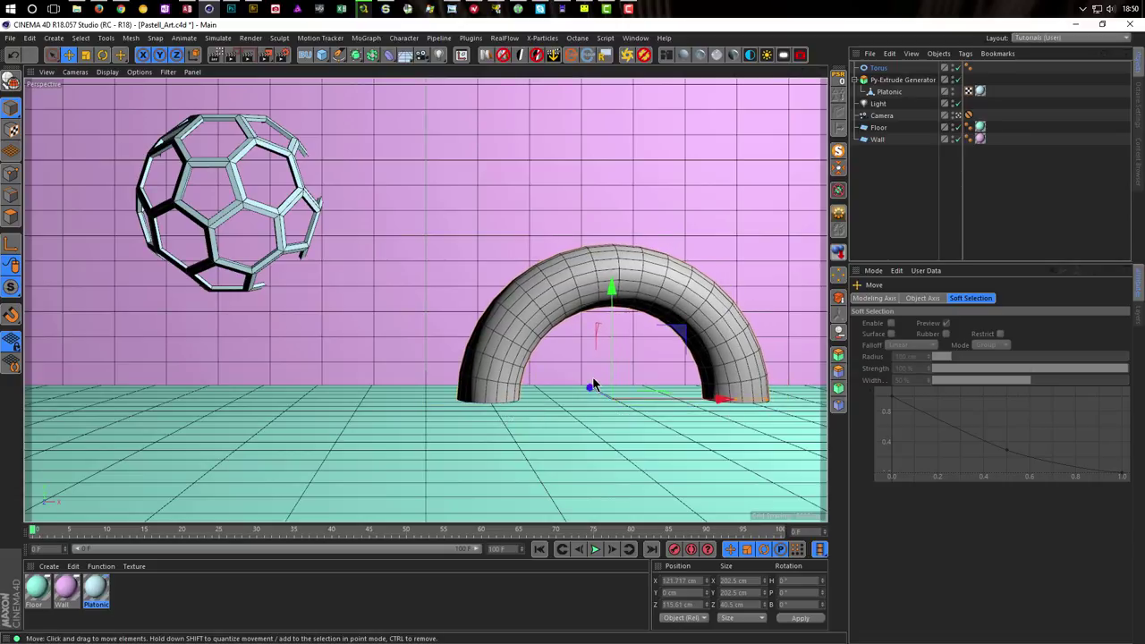
# Step: Raise the torus Ring Segments to 150
pyautogui.click(882, 70)
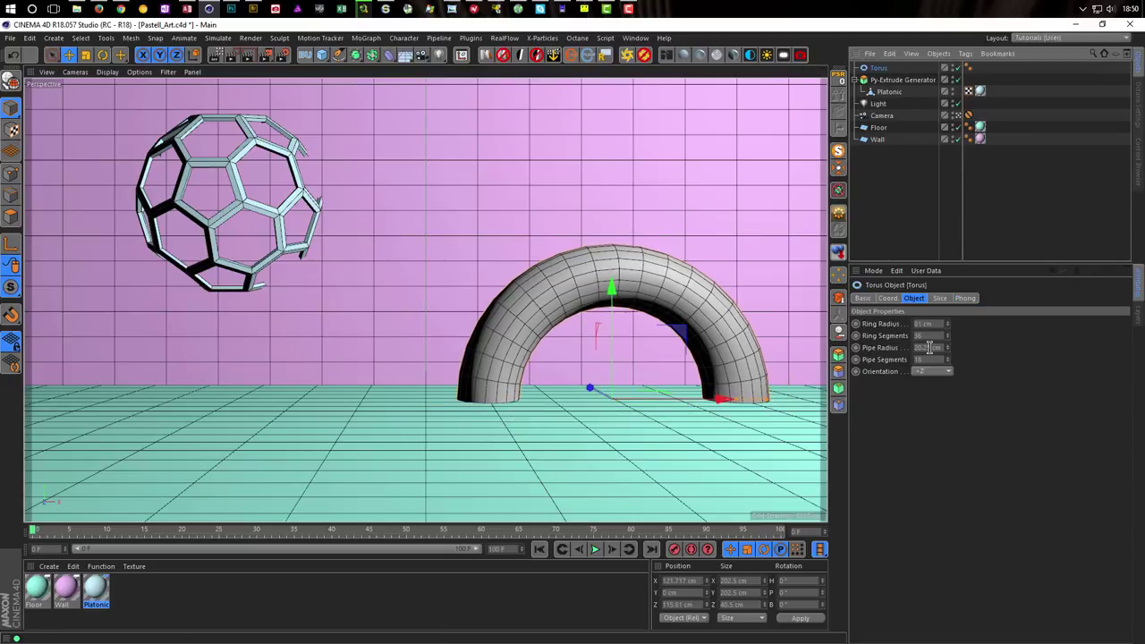
pyautogui.doubleClick(931, 337)
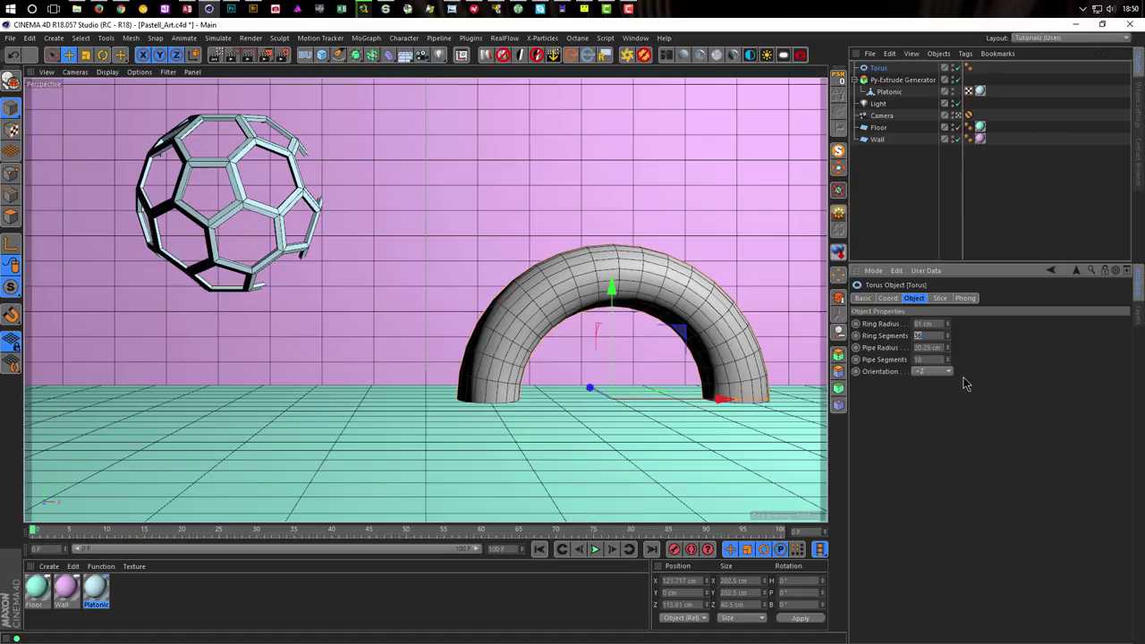
pyautogui.write('150')
pyautogui.press('Return')
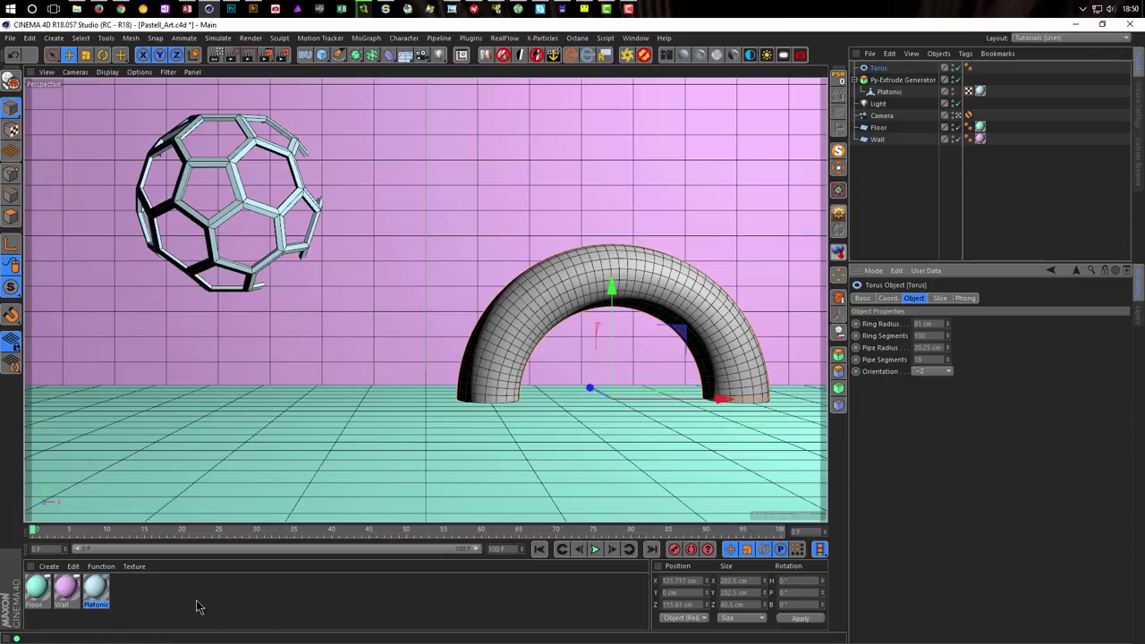
# Step: Duplicate the Platonic material and rename the copy 'Torus'
pyautogui.keyDown('ctrl'); pyautogui.moveTo(97, 593); pyautogui.dragTo(140, 590); pyautogui.keyUp('ctrl')
pyautogui.doubleClick(126, 588)
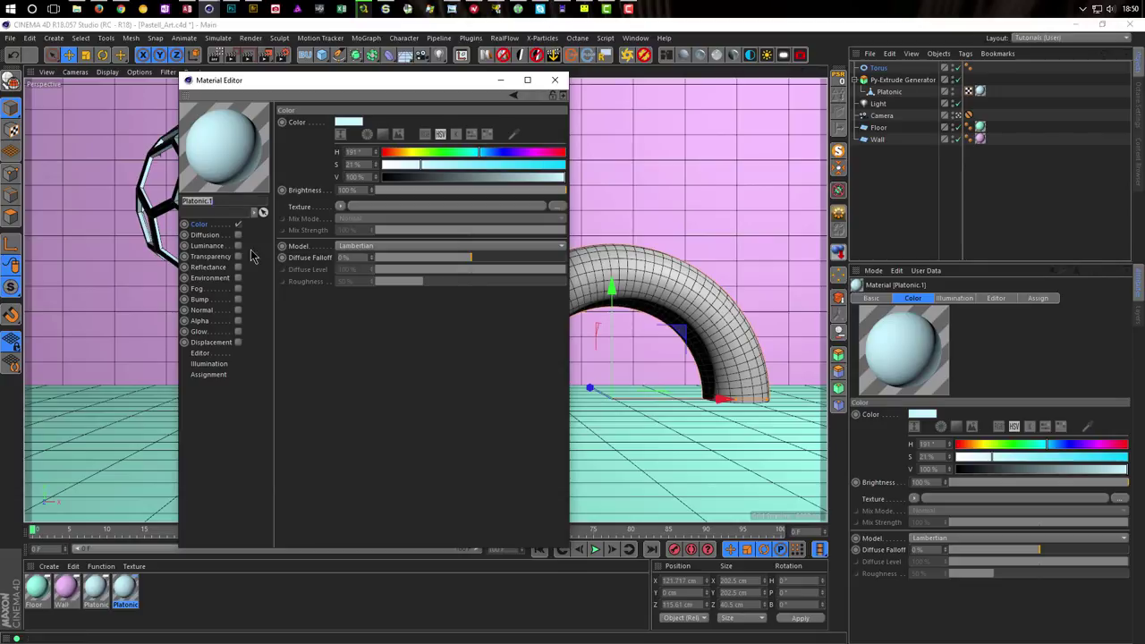
pyautogui.write('Torus')
pyautogui.press('Return')
# Step: Turn off Color, enable Transparency, and apply the Torus material to the torus object
pyautogui.click(237, 223)
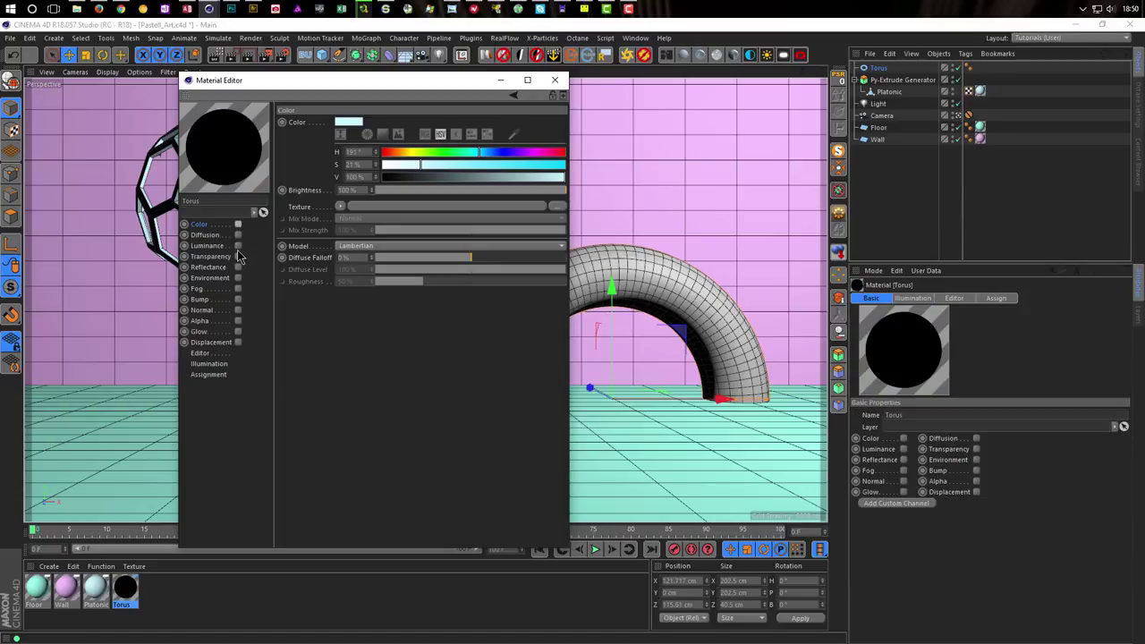
pyautogui.click(237, 256)
pyautogui.moveTo(367, 85); pyautogui.dragTo(411, 127)
pyautogui.moveTo(130, 593); pyautogui.dragTo(882, 69)
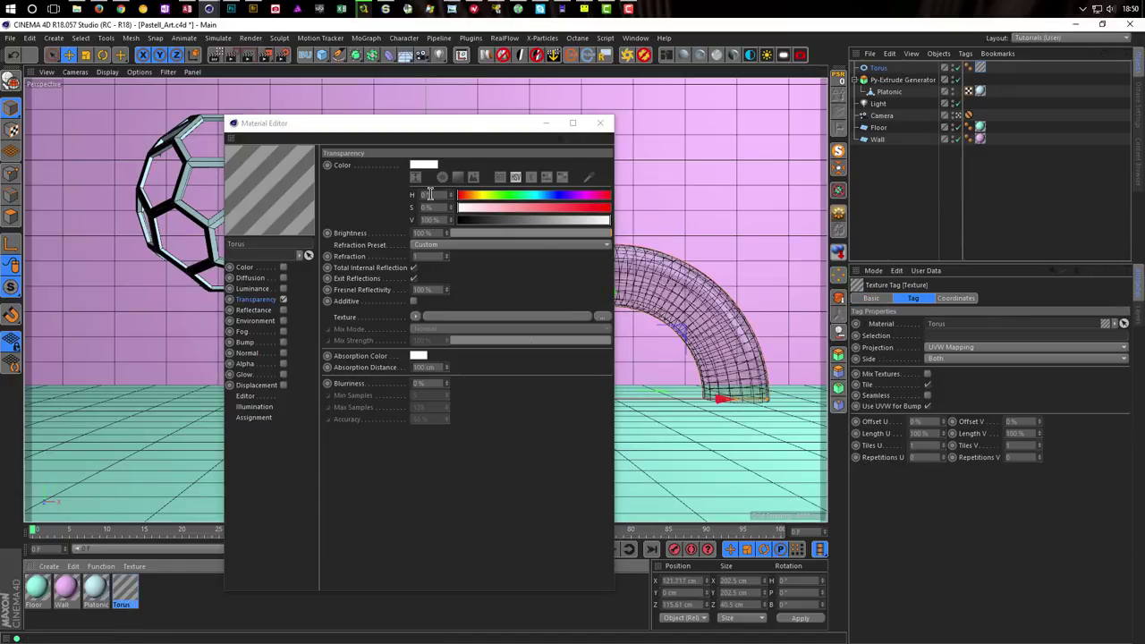
pyautogui.moveTo(471, 127); pyautogui.dragTo(959, 135)
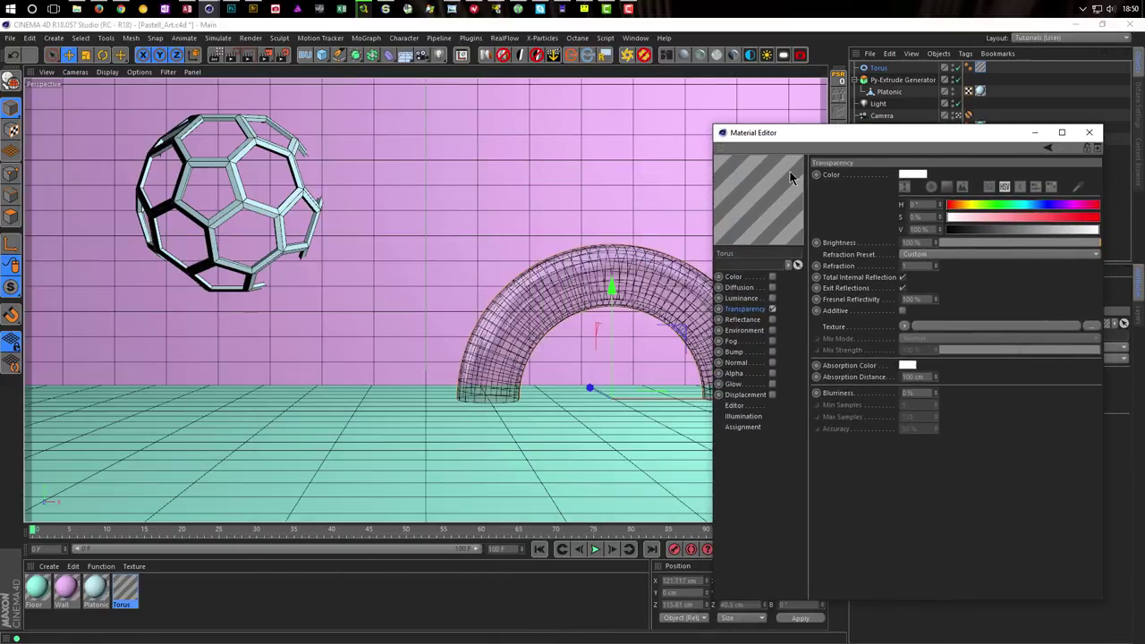
pyautogui.hotkey('ctrl', 'r')
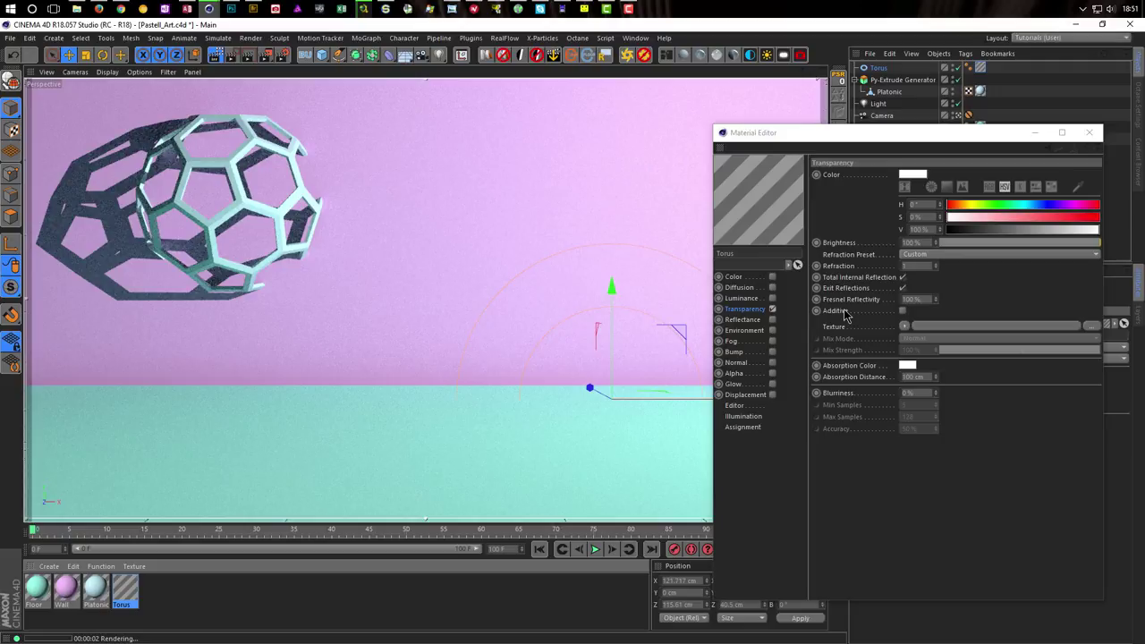
# Step: Set the Torus material's refraction to 1.1, preview it, then change it to 2.5
pyautogui.click(916, 266)
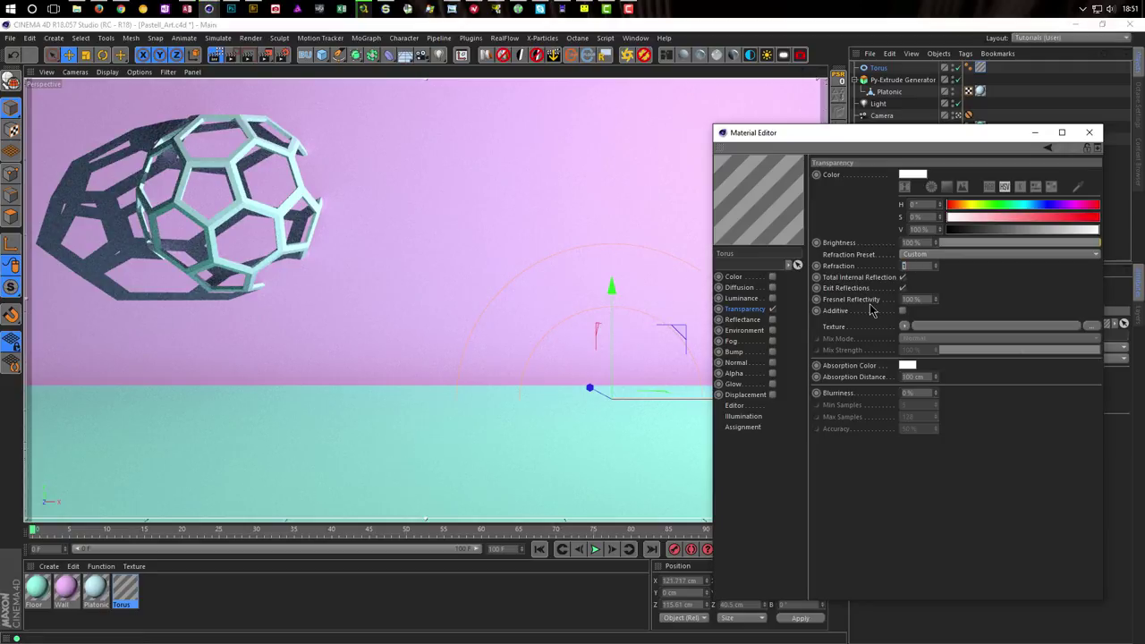
pyautogui.write('.1')
pyautogui.press('Return')
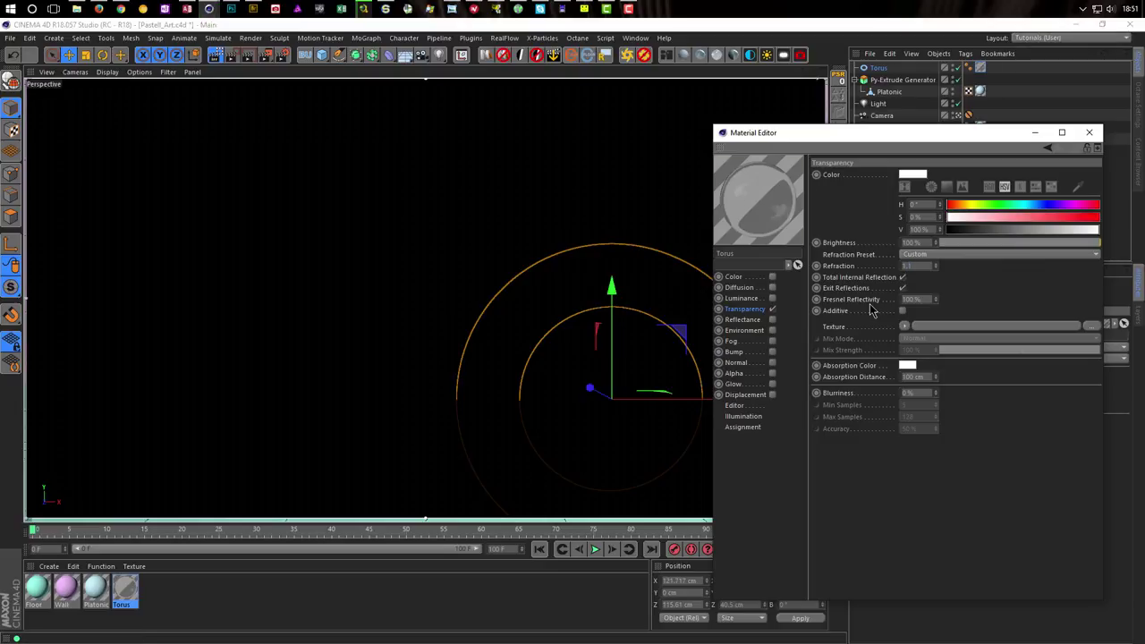
pyautogui.hotkey('ctrl', 'r')
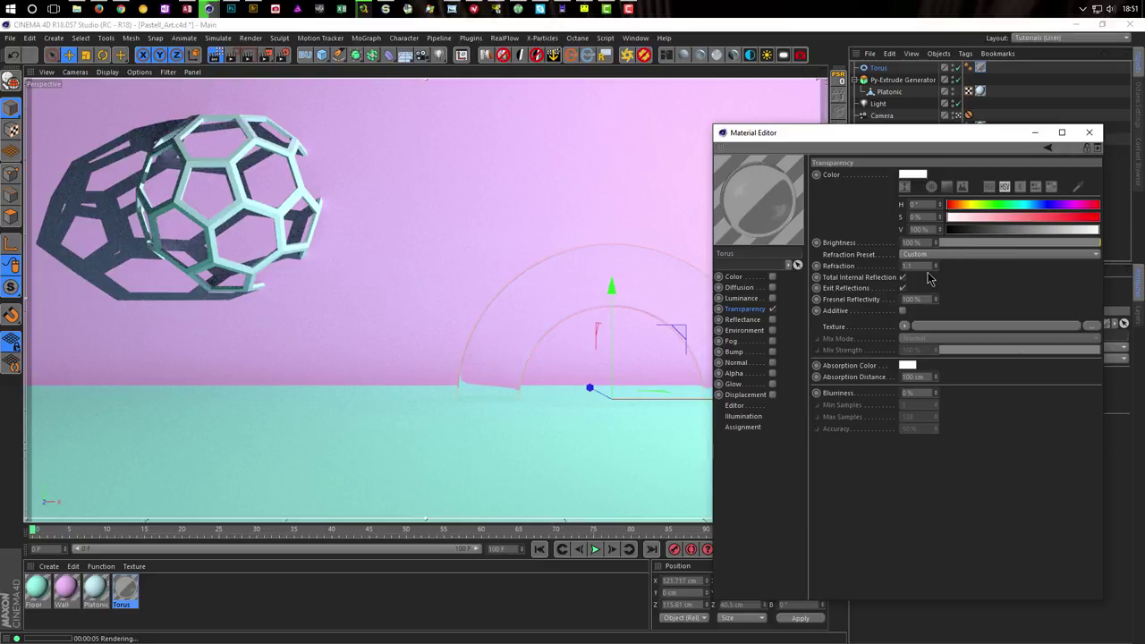
pyautogui.doubleClick(926, 267)
pyautogui.write('2.5')
pyautogui.press('Return')
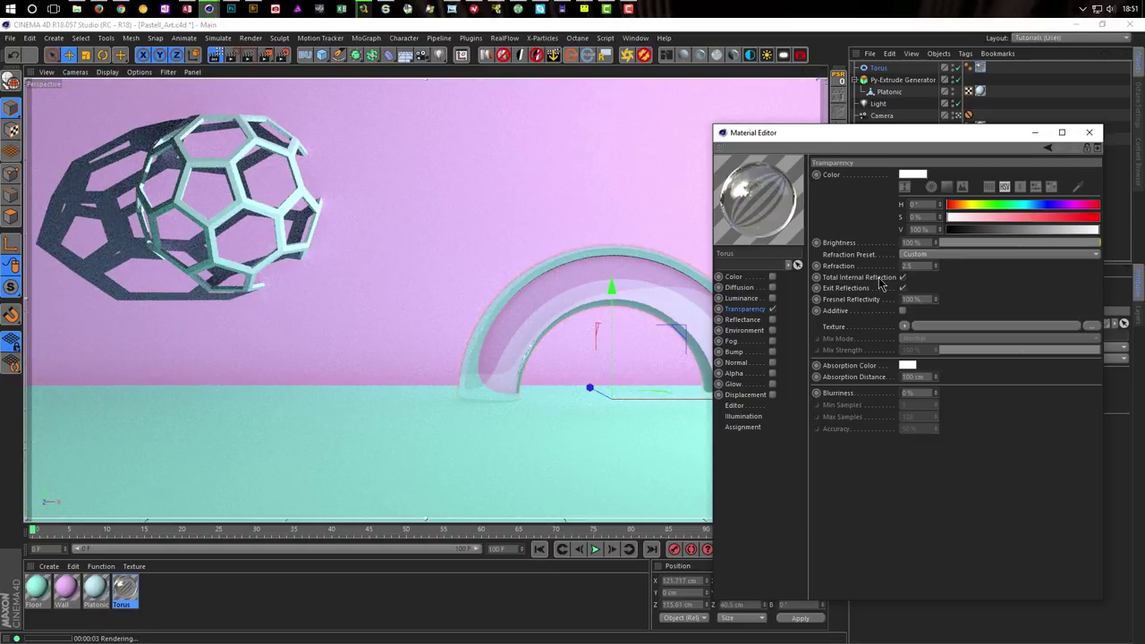
# Step: Close the Material Editor and Ctrl-drag the Torus into a copy renamed 'Torus Shadow'
pyautogui.click(1090, 133)
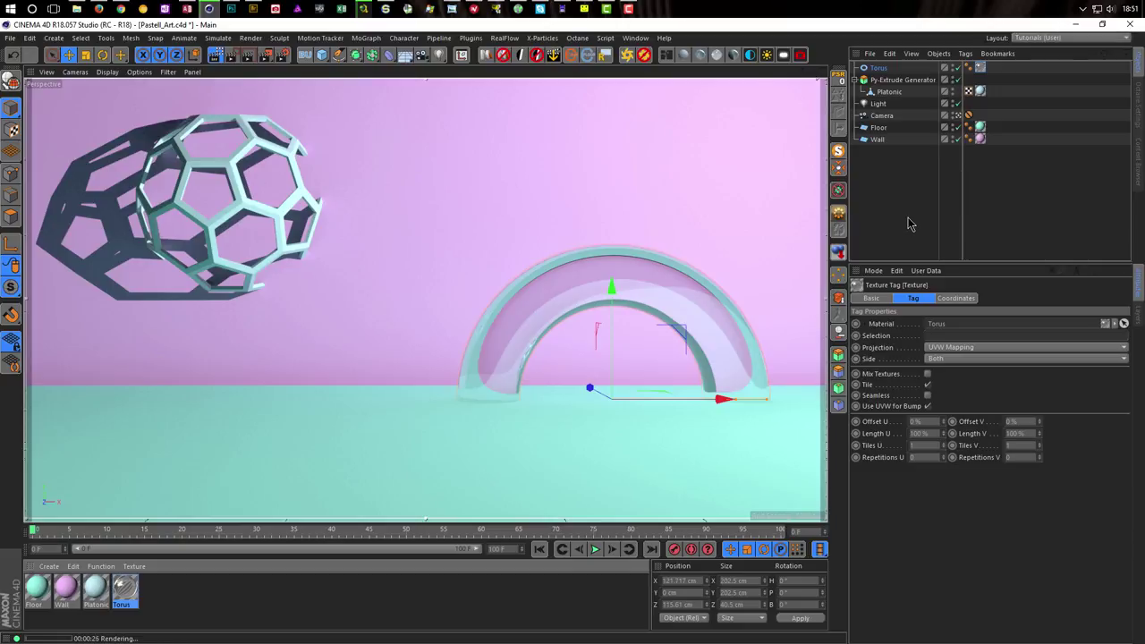
pyautogui.click(895, 69)
pyautogui.hotkey('ctrl', 'r')
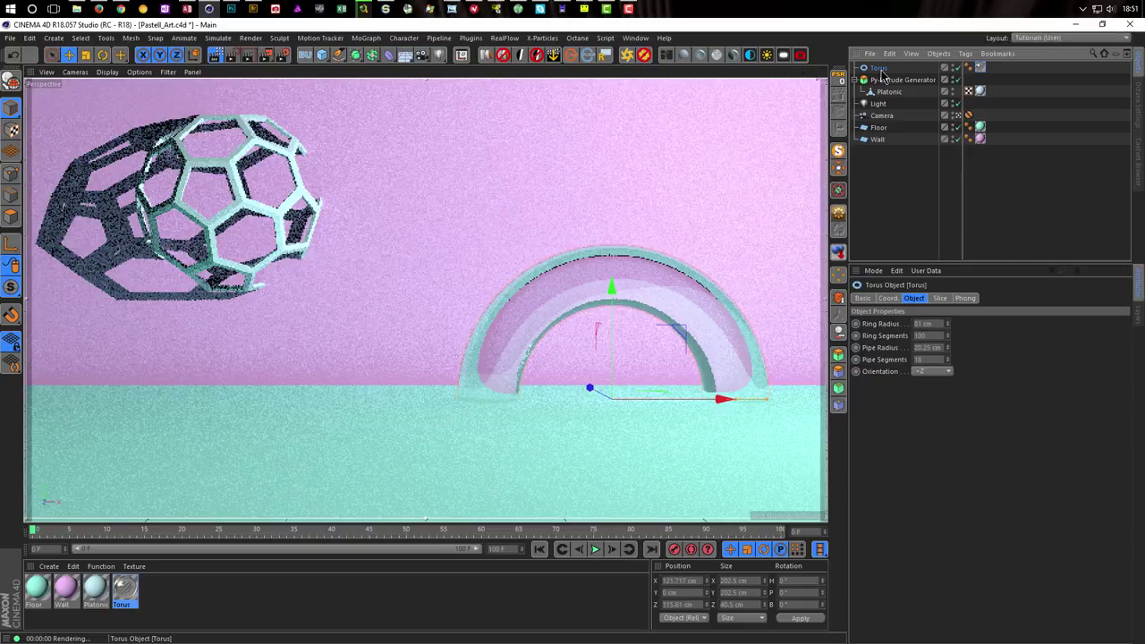
pyautogui.keyDown('ctrl'); pyautogui.moveTo(881, 71); pyautogui.dragTo(880, 85); pyautogui.keyUp('ctrl')
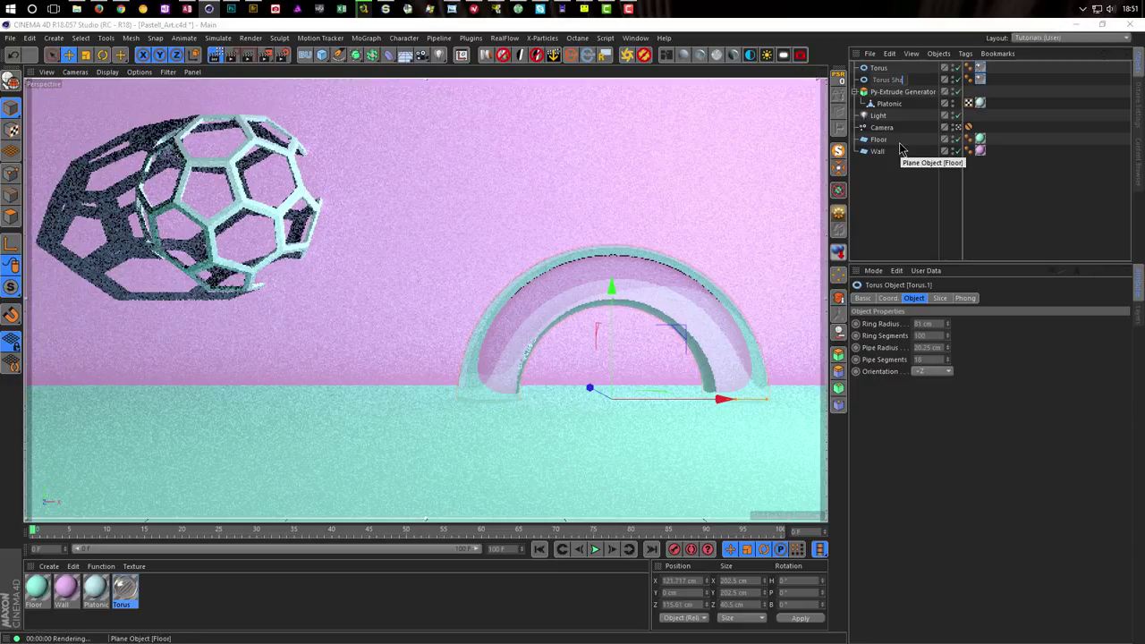
pyautogui.write('dow')
pyautogui.press('Return')
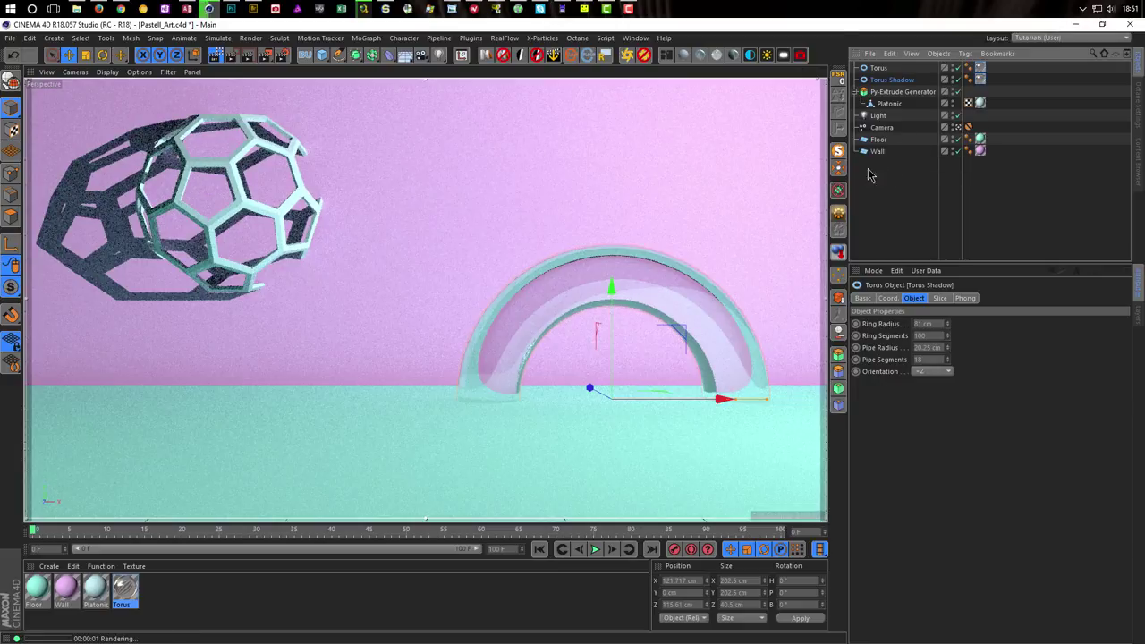
# Step: Give Torus Shadow a Compositing tag with camera, rays, GI and shadows off and Matte Object on
pyautogui.rightClick(903, 87)
pyautogui.moveTo(908, 89)
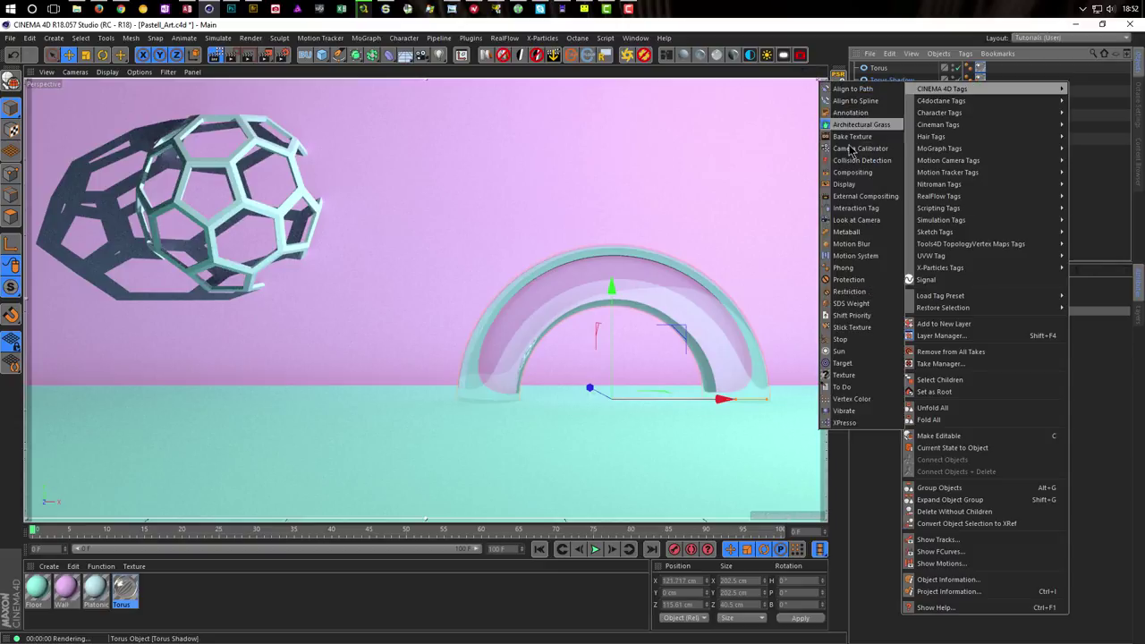
pyautogui.click(852, 171)
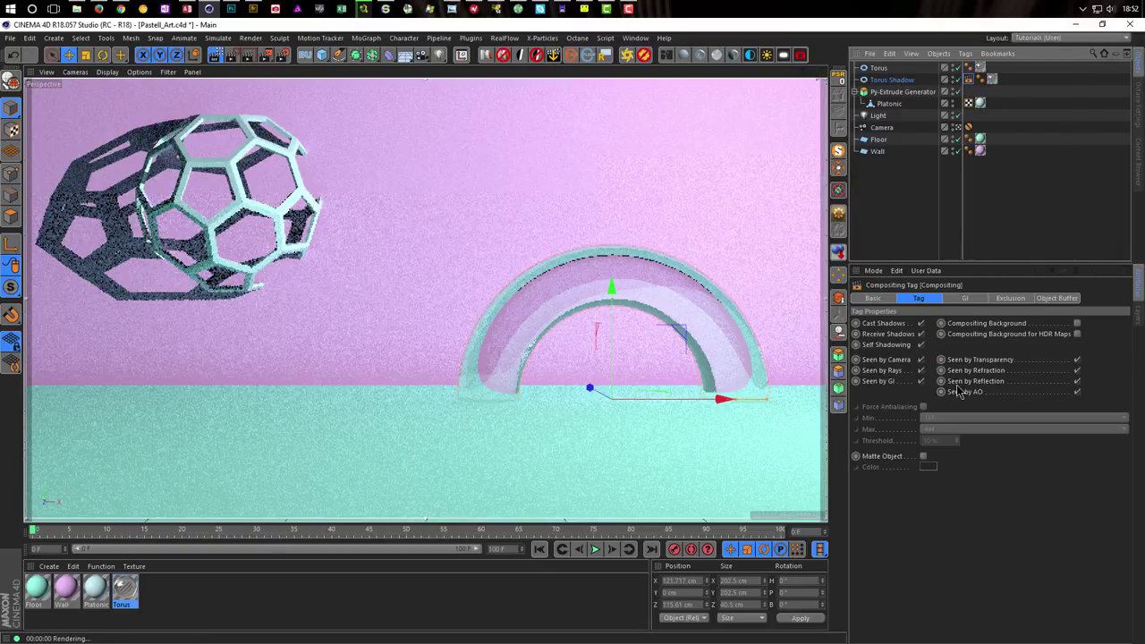
pyautogui.click(921, 359)
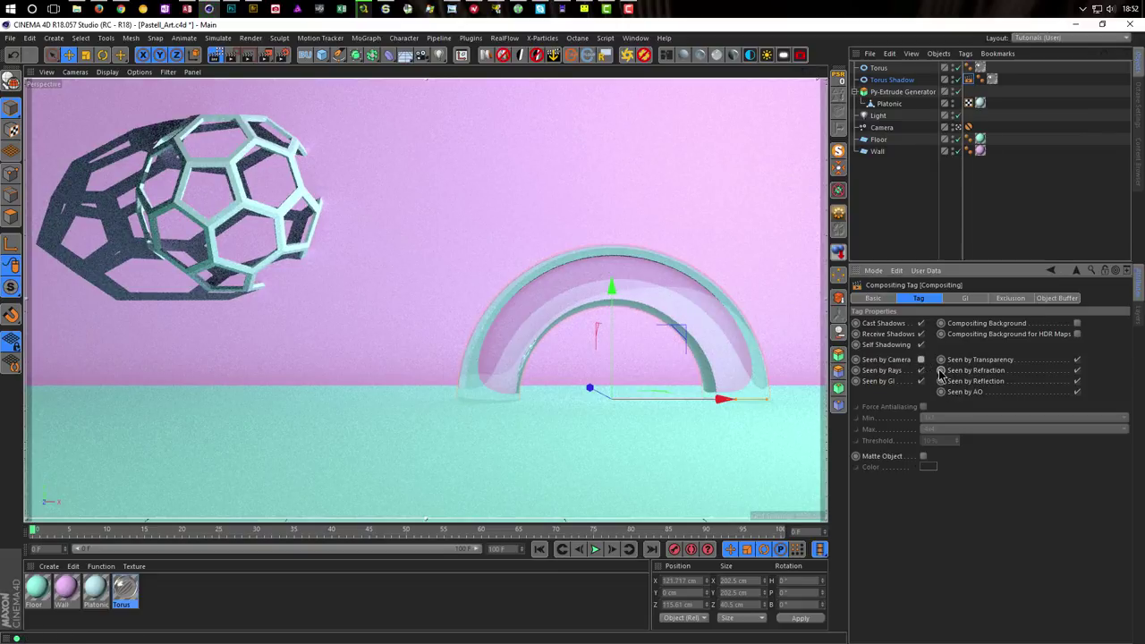
pyautogui.click(920, 369)
pyautogui.click(920, 381)
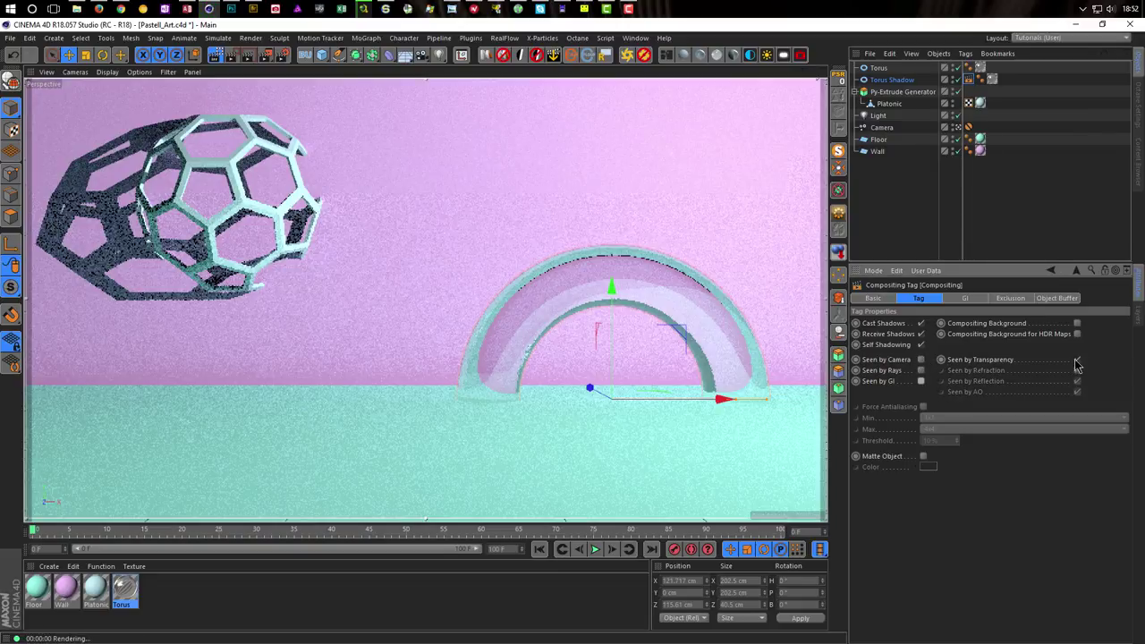
pyautogui.click(921, 345)
pyautogui.click(922, 333)
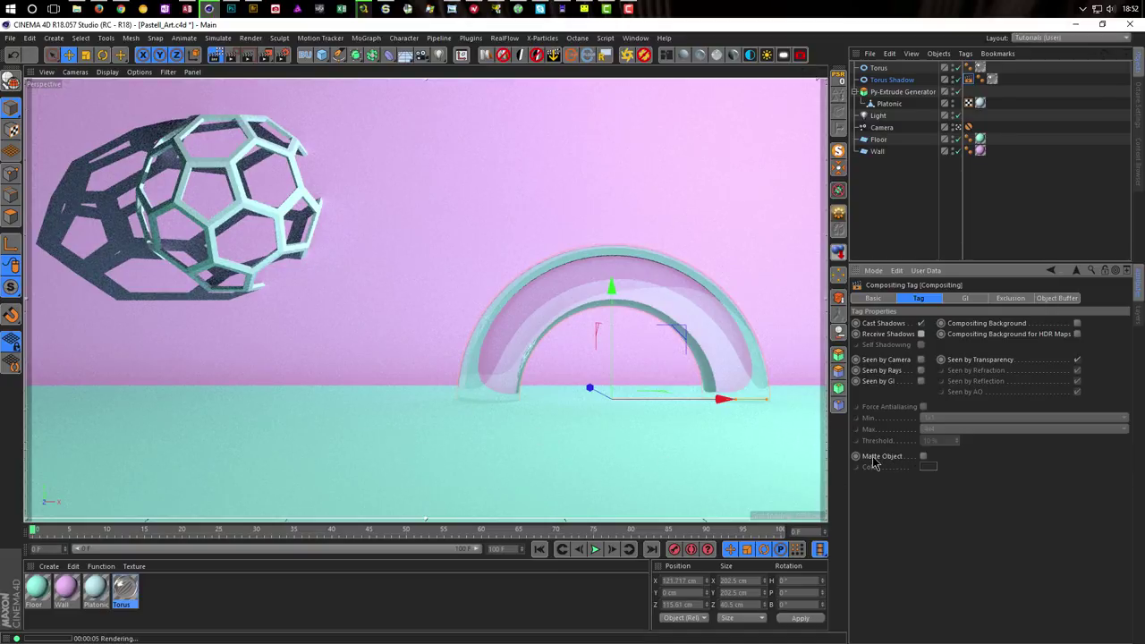
pyautogui.click(924, 457)
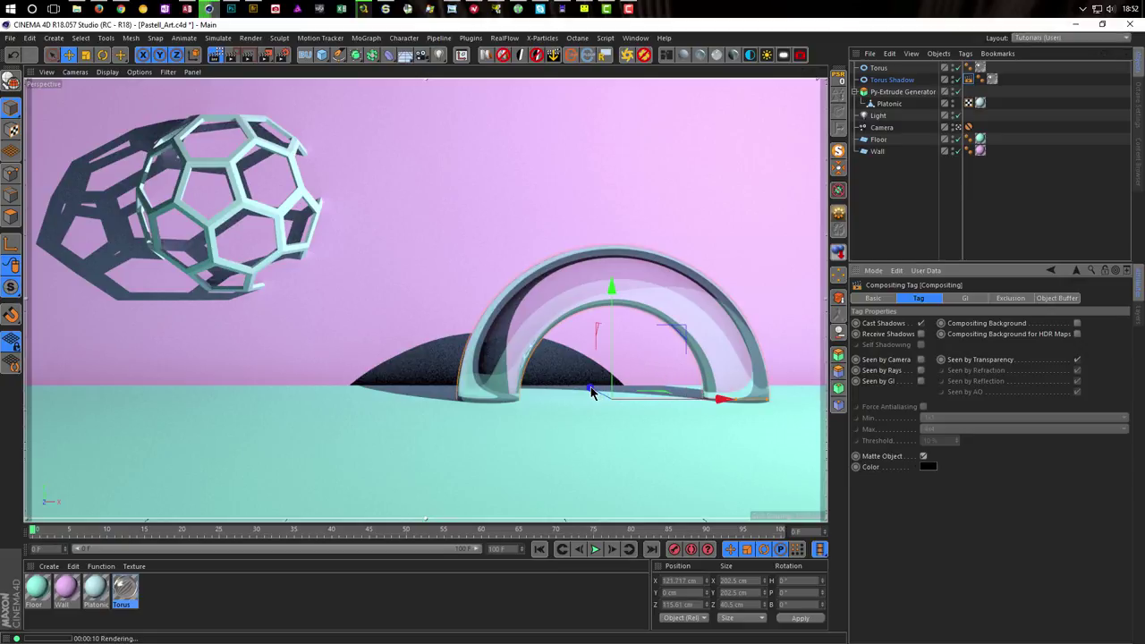
pyautogui.click(880, 69)
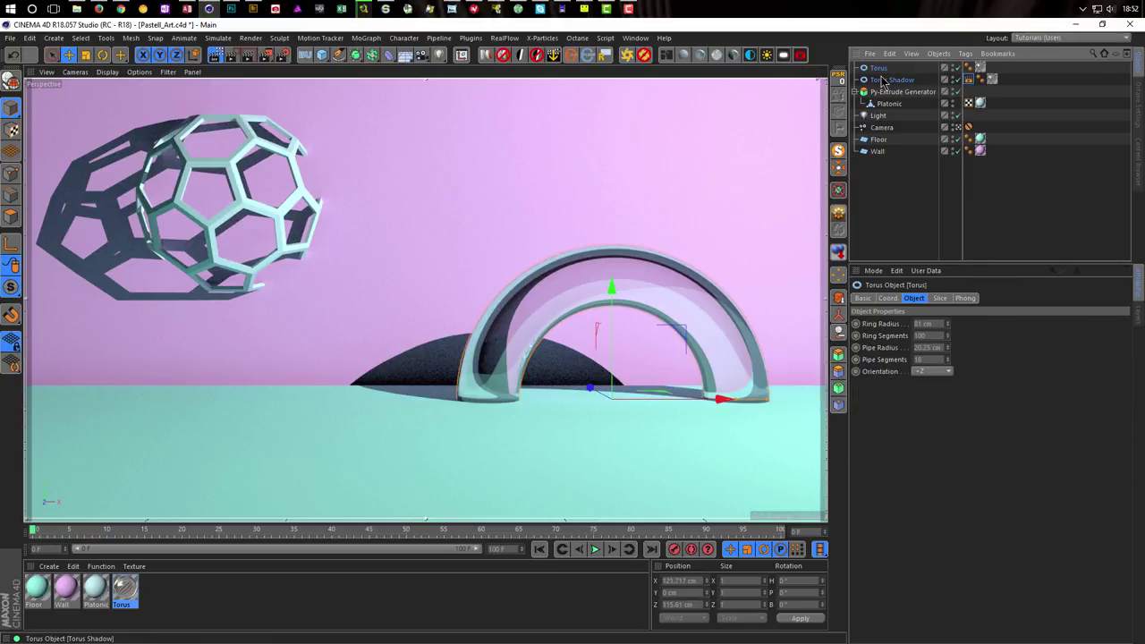
# Step: Group Torus and Torus Shadow under a new null named Torus
pyautogui.keyDown('shift'); pyautogui.click(882, 80); pyautogui.keyUp('shift')
pyautogui.hotkey('alt', 'g')
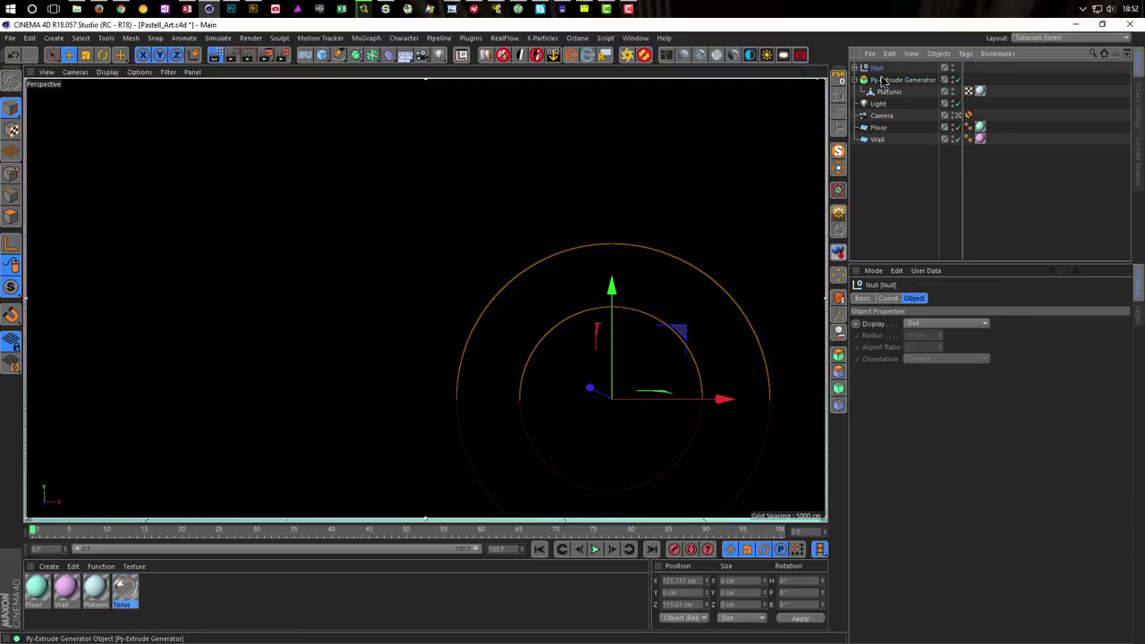
pyautogui.doubleClick(877, 68)
pyautogui.write('To')
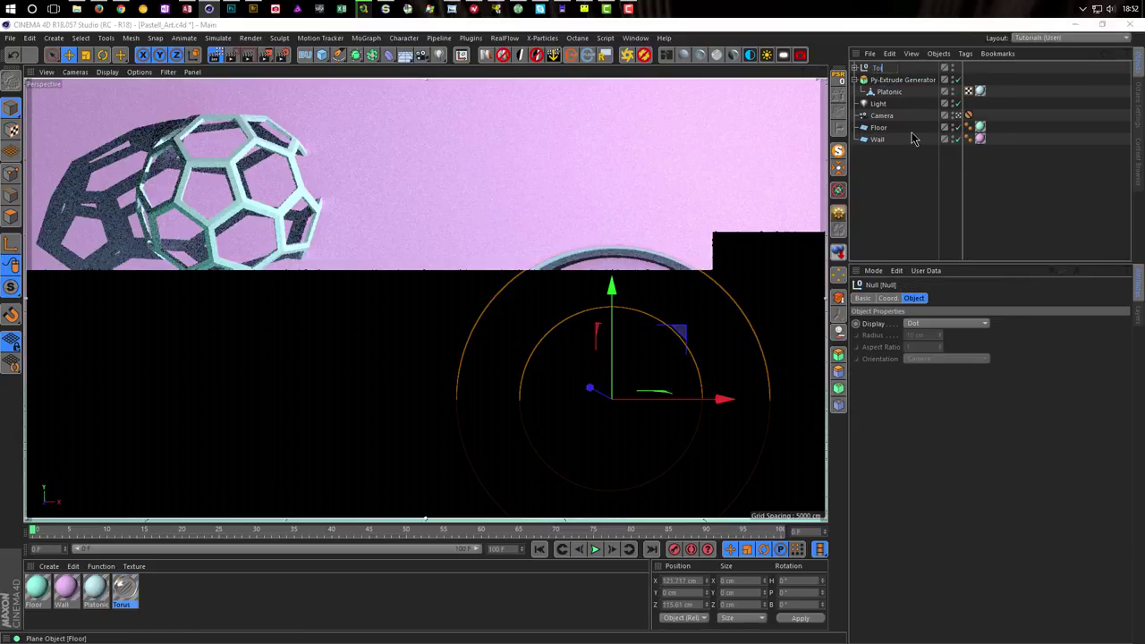
pyautogui.write('rus')
pyautogui.press('Return')
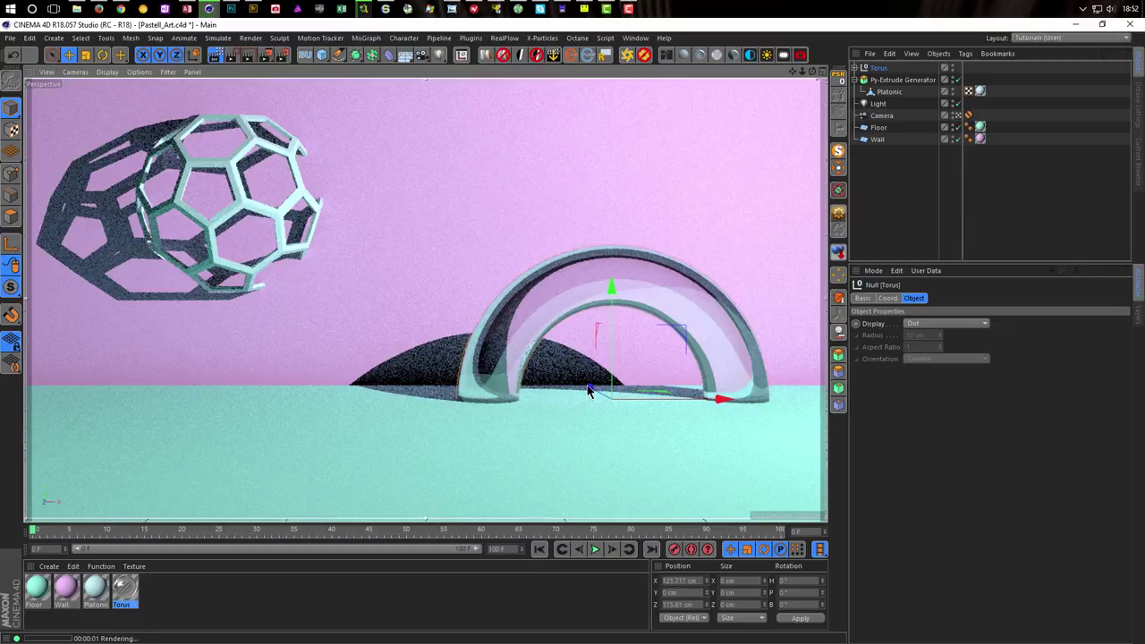
# Step: Adjust the torus group's depth to Z 57.496 cm and shift it left to X 115 cm
pyautogui.moveTo(590, 388); pyautogui.dragTo(601, 405)
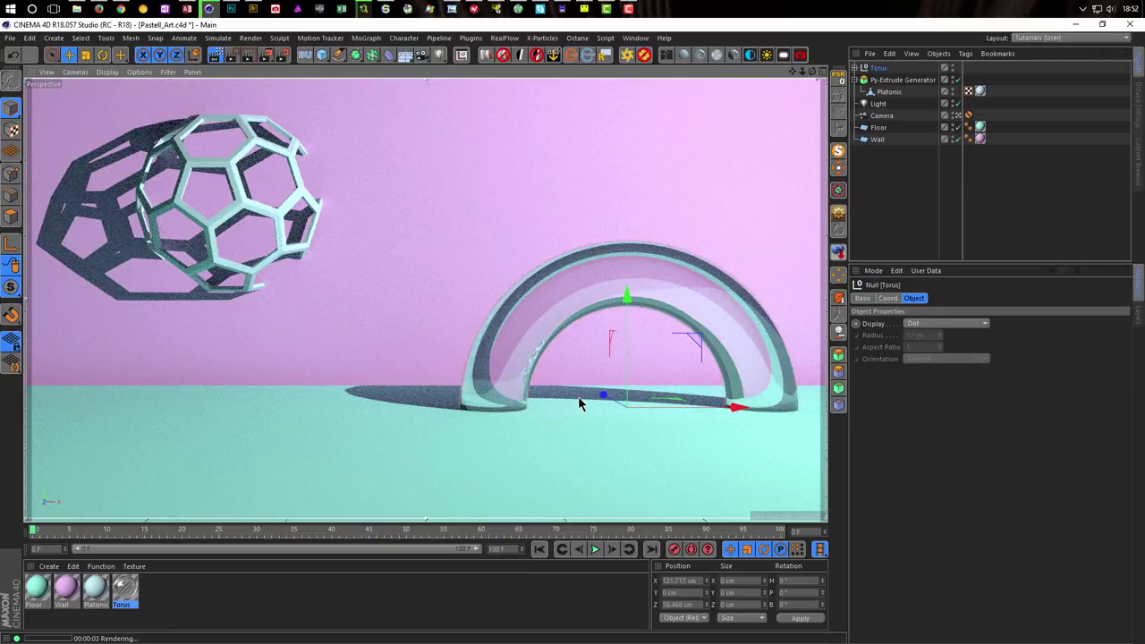
pyautogui.moveTo(602, 398); pyautogui.dragTo(587, 369)
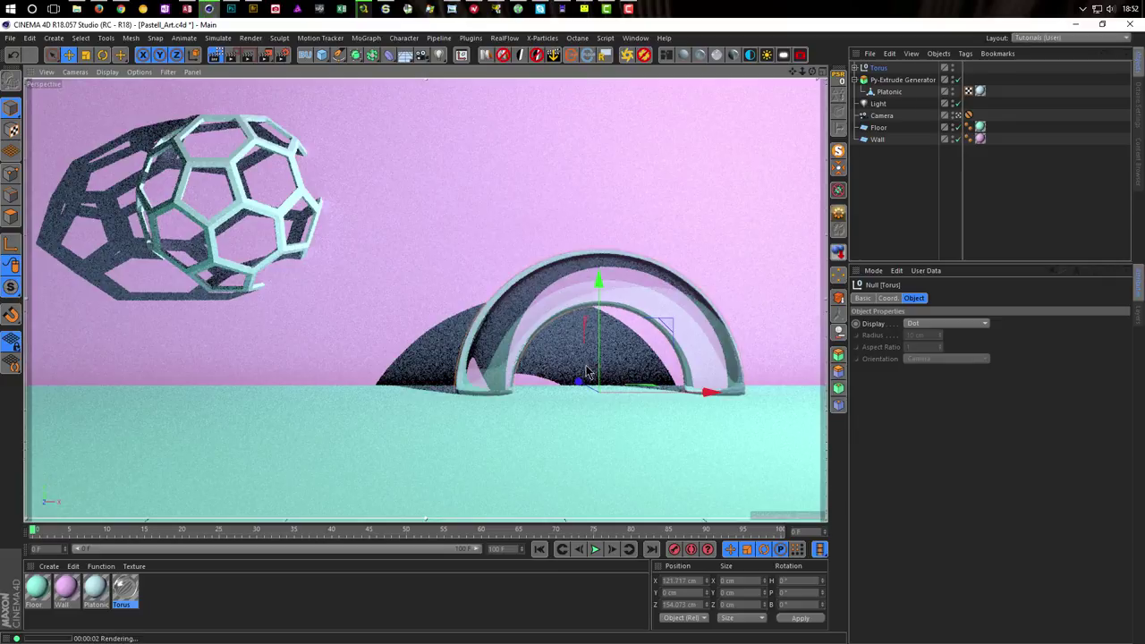
pyautogui.moveTo(587, 372); pyautogui.dragTo(601, 419)
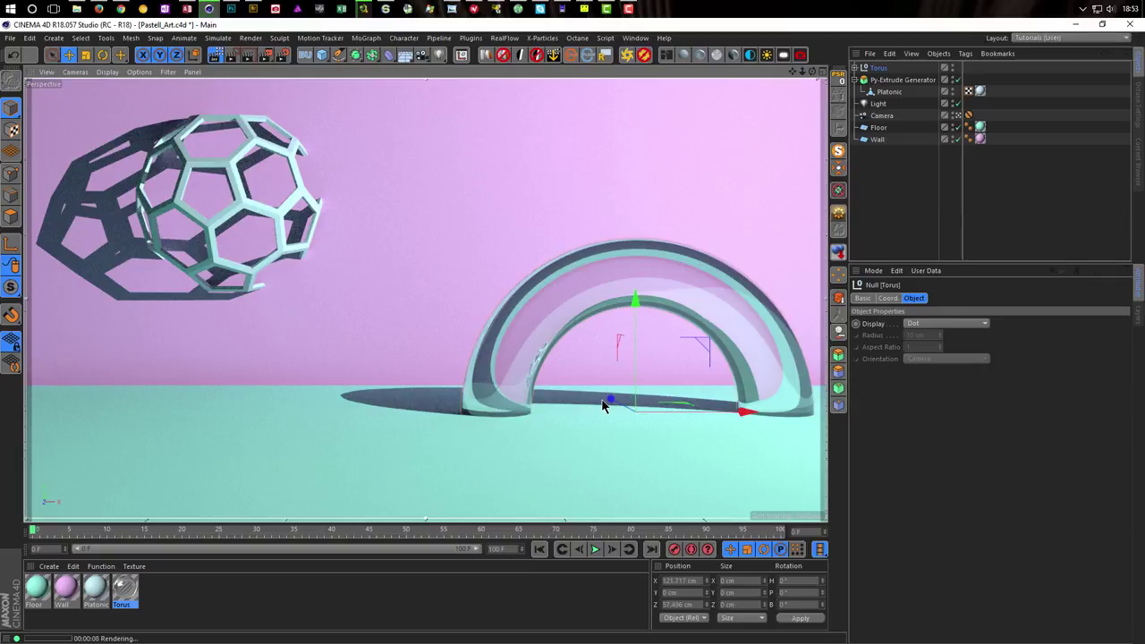
pyautogui.moveTo(747, 418); pyautogui.dragTo(730, 413)
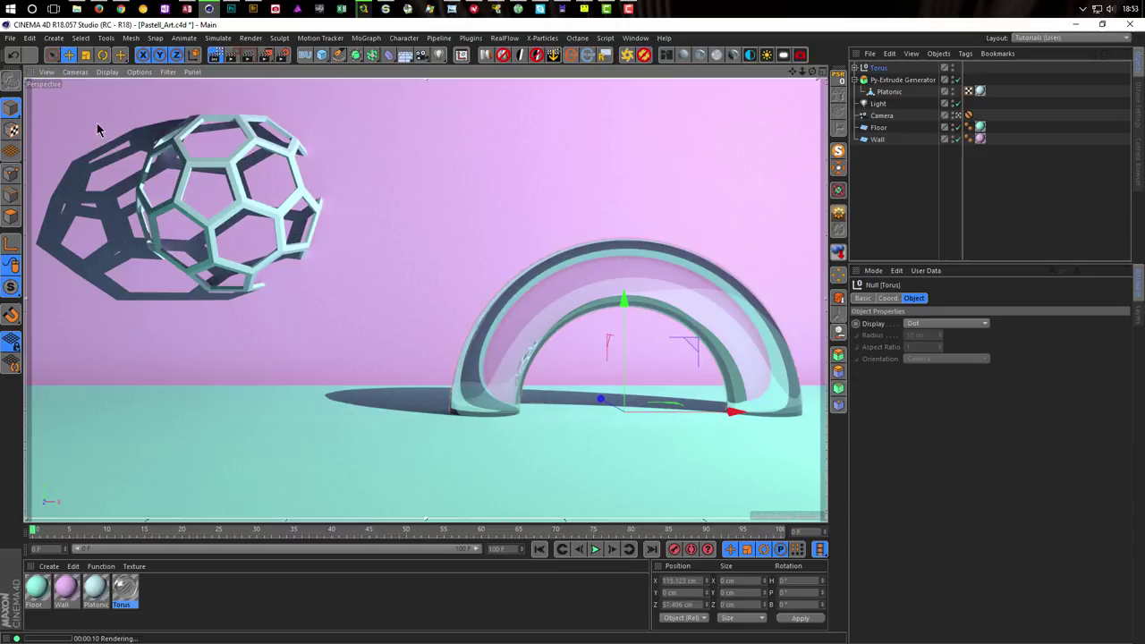
pyautogui.click(9, 40)
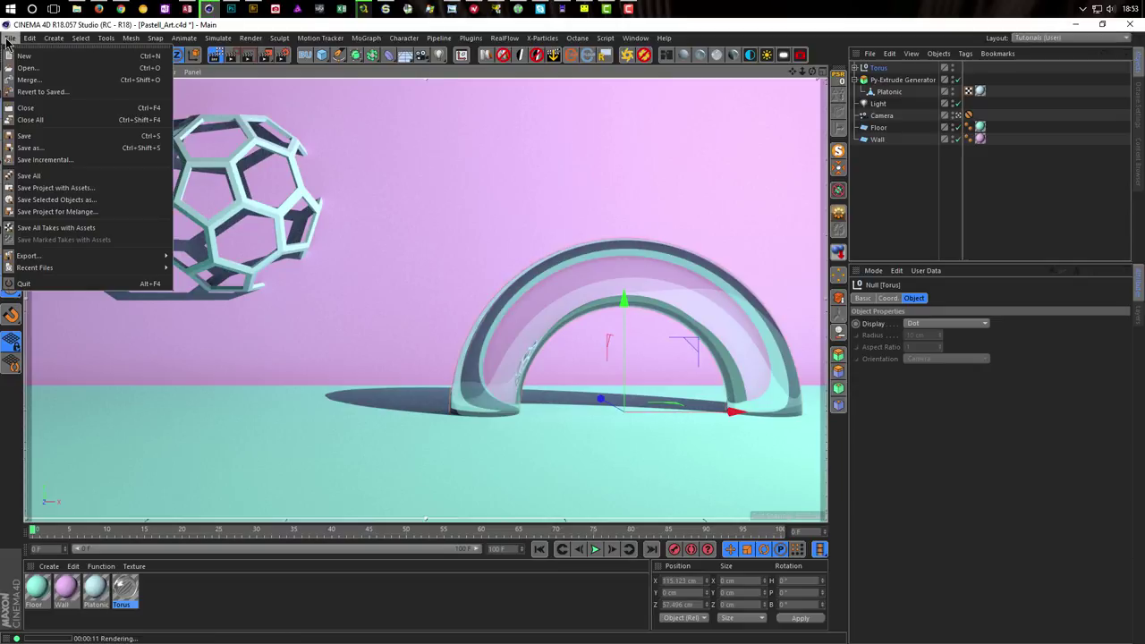
pyautogui.moveTo(117, 260)
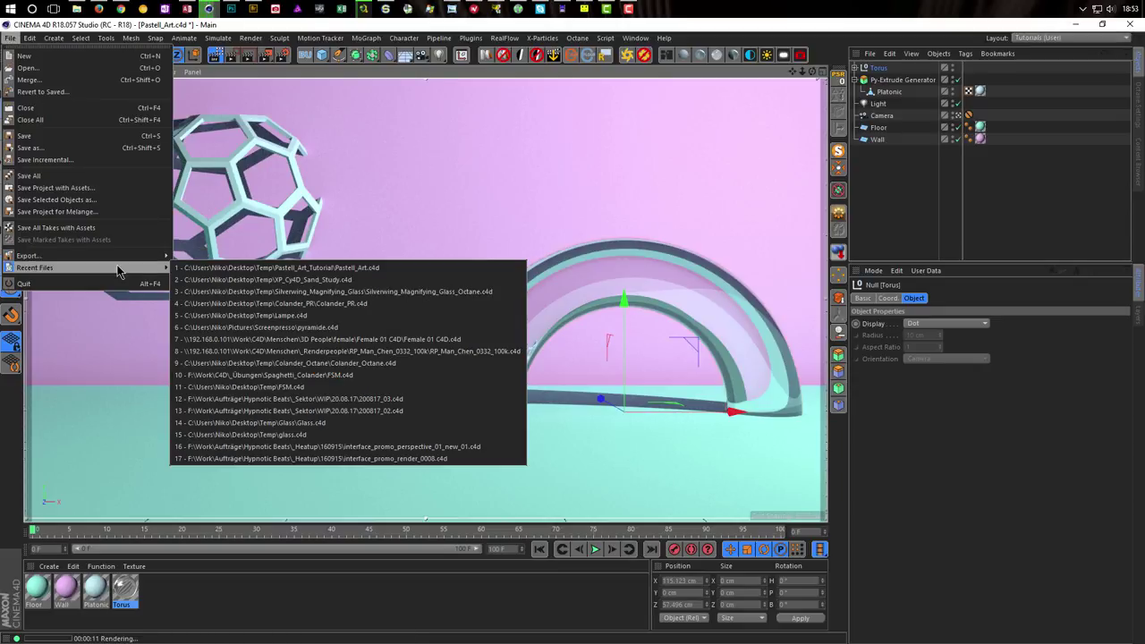
pyautogui.click(354, 304)
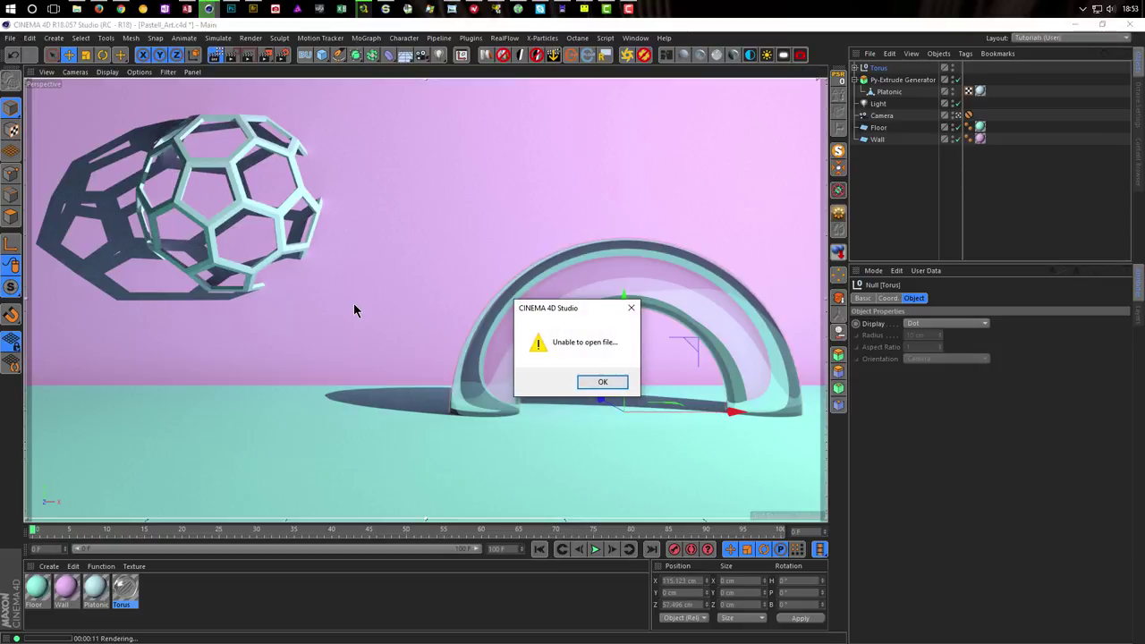
pyautogui.click(616, 382)
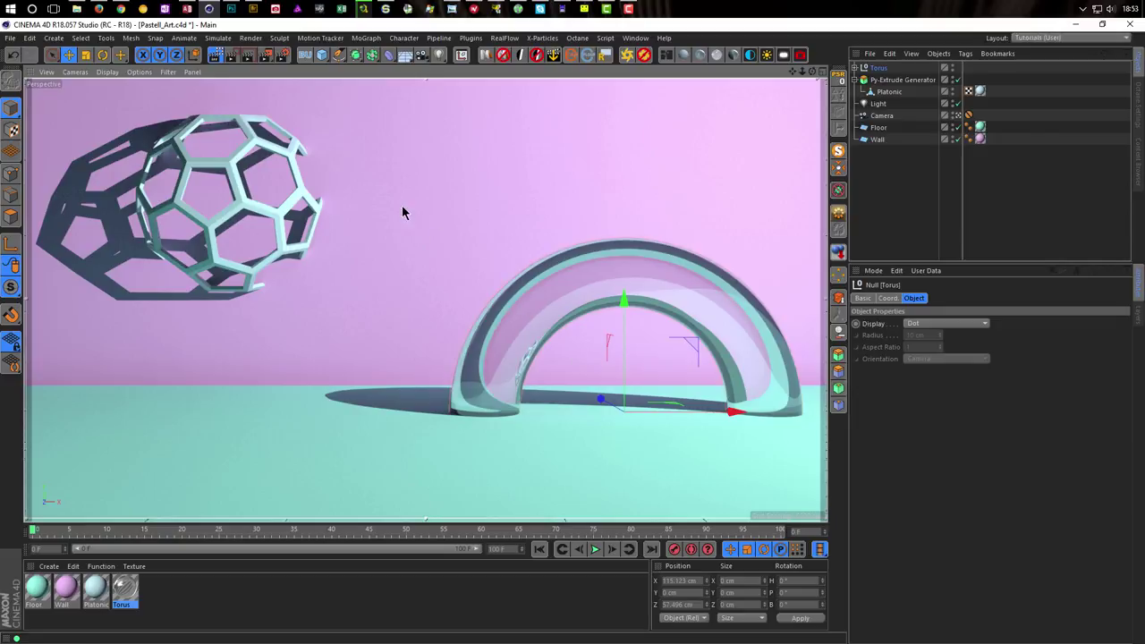
# Step: Open FSM.c4d from Bridge's Spaghetti_Colander folder in Cinema 4D
pyautogui.click(253, 8)
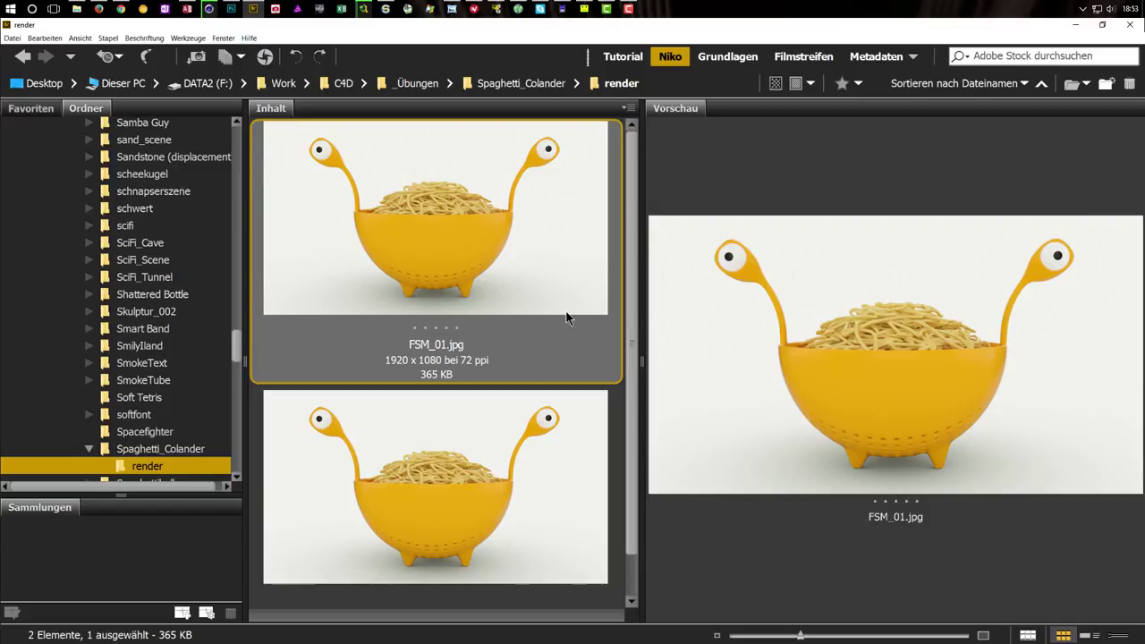
pyautogui.click(169, 449)
pyautogui.scroll(-1, 506, 454)
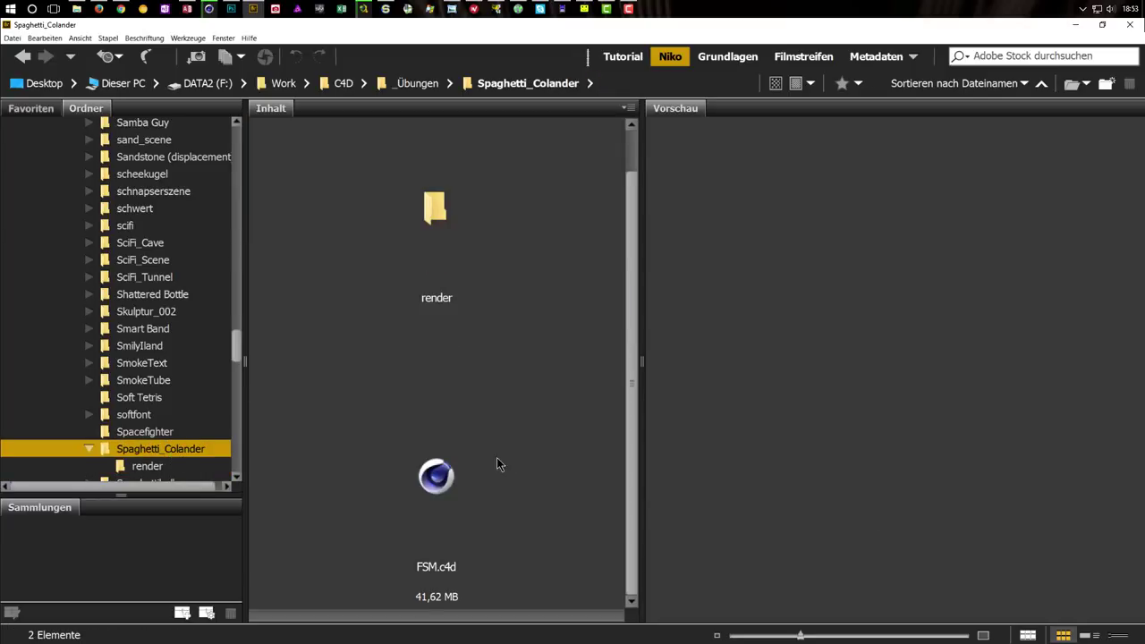
pyautogui.click(440, 484)
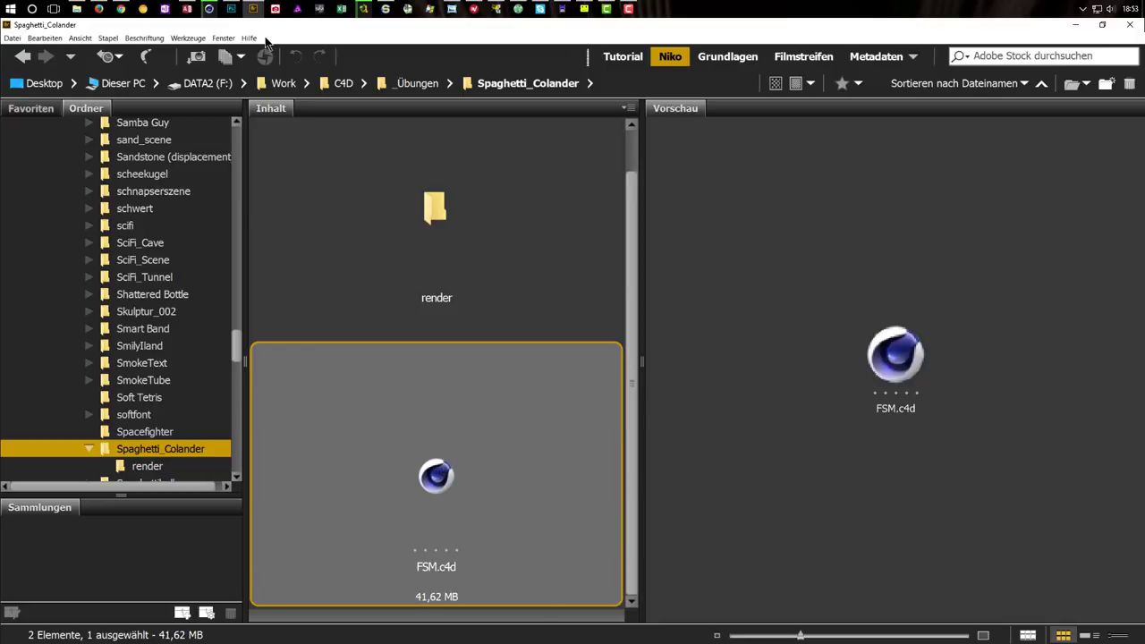
pyautogui.click(209, 9)
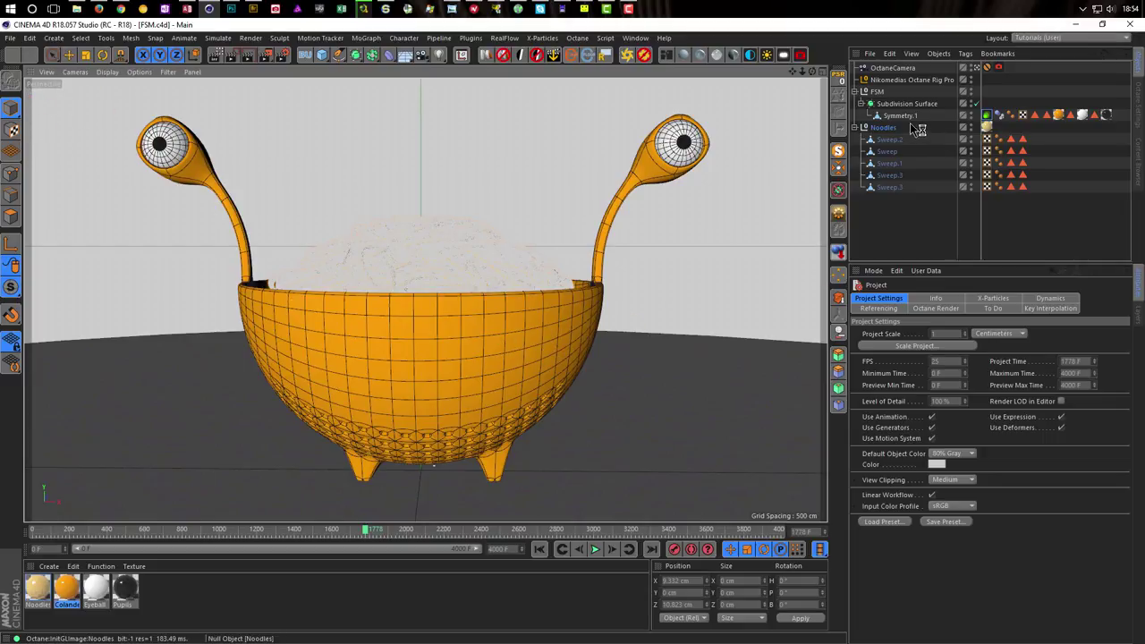
# Step: Collapse the Noodles group and delete its material tag
pyautogui.click(857, 129)
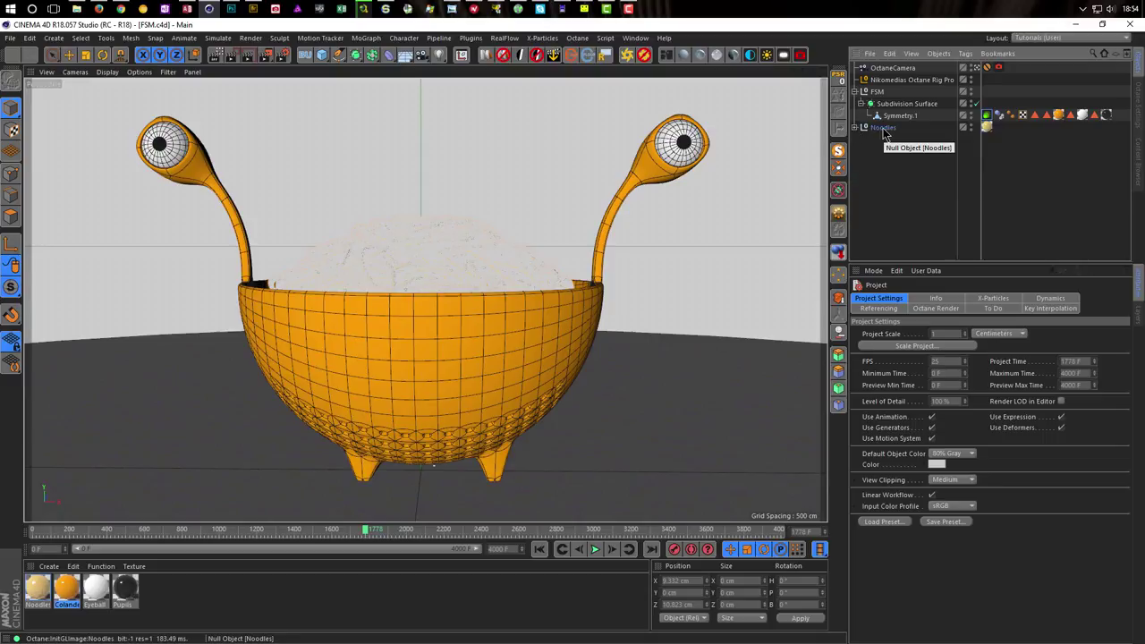
pyautogui.click(884, 131)
pyautogui.moveTo(987, 134); pyautogui.dragTo(996, 154)
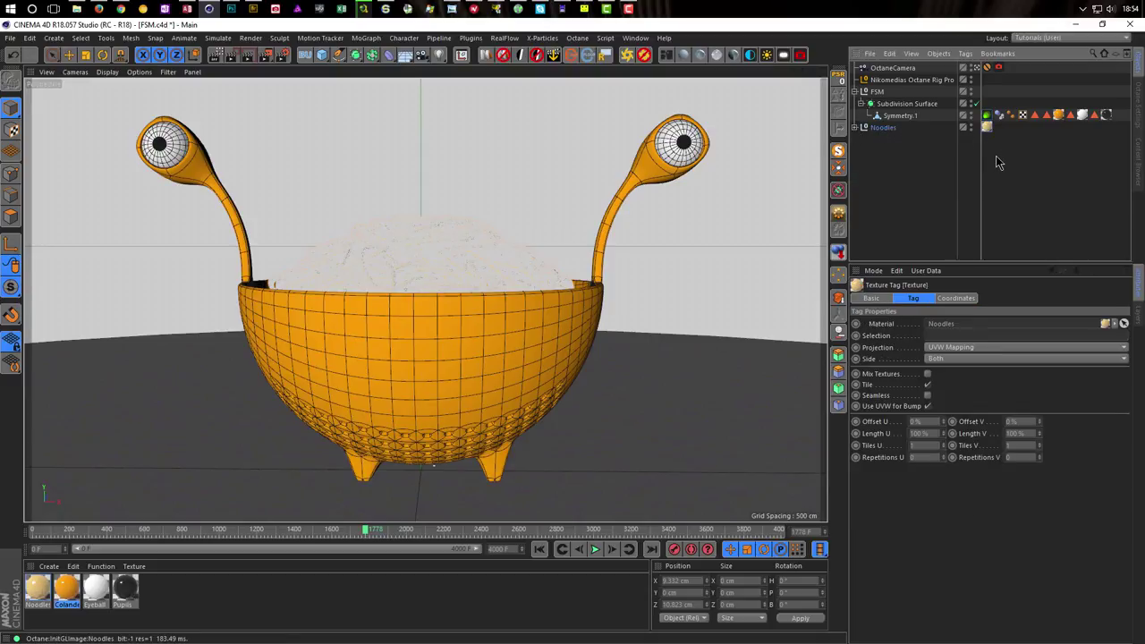
pyautogui.press('Delete')
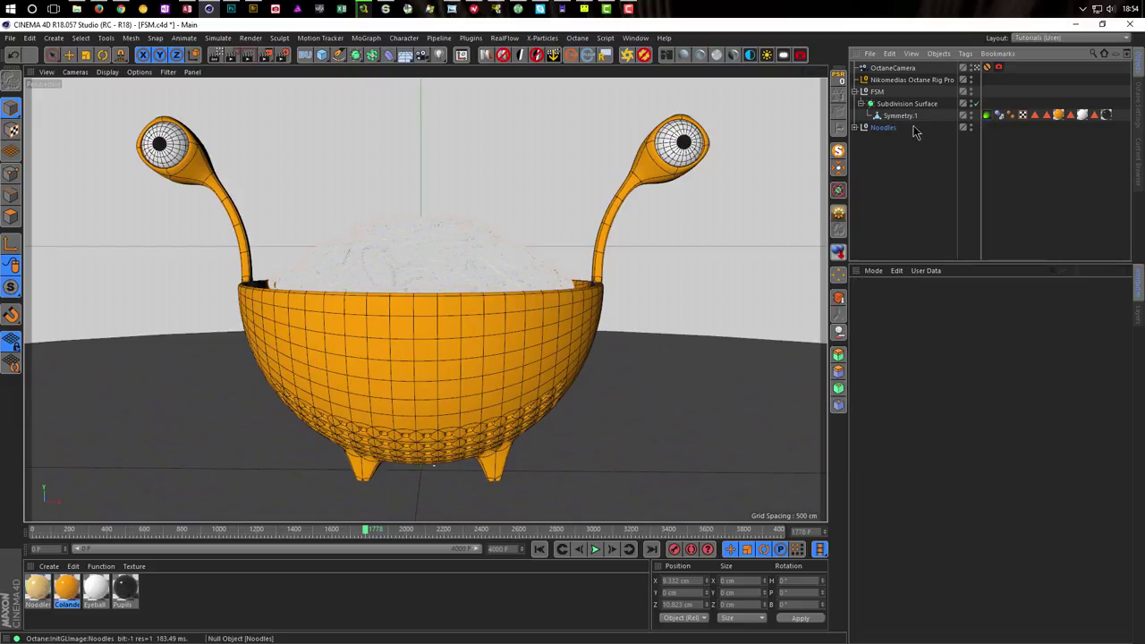
# Step: Delete Symmetry.1's Octane and Dynamics Body tags and inspect the Colander and Eyeball texture tags
pyautogui.click(986, 116)
pyautogui.keyDown('ctrl'); pyautogui.click(998, 115); pyautogui.keyUp('ctrl')
pyautogui.press('Delete')
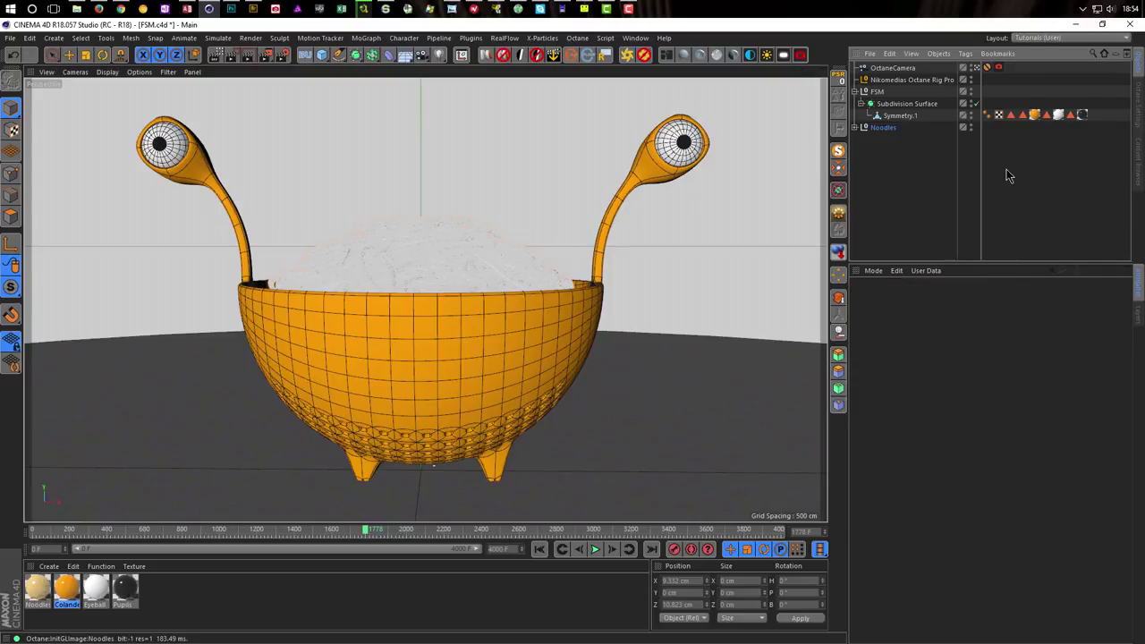
pyautogui.click(1035, 115)
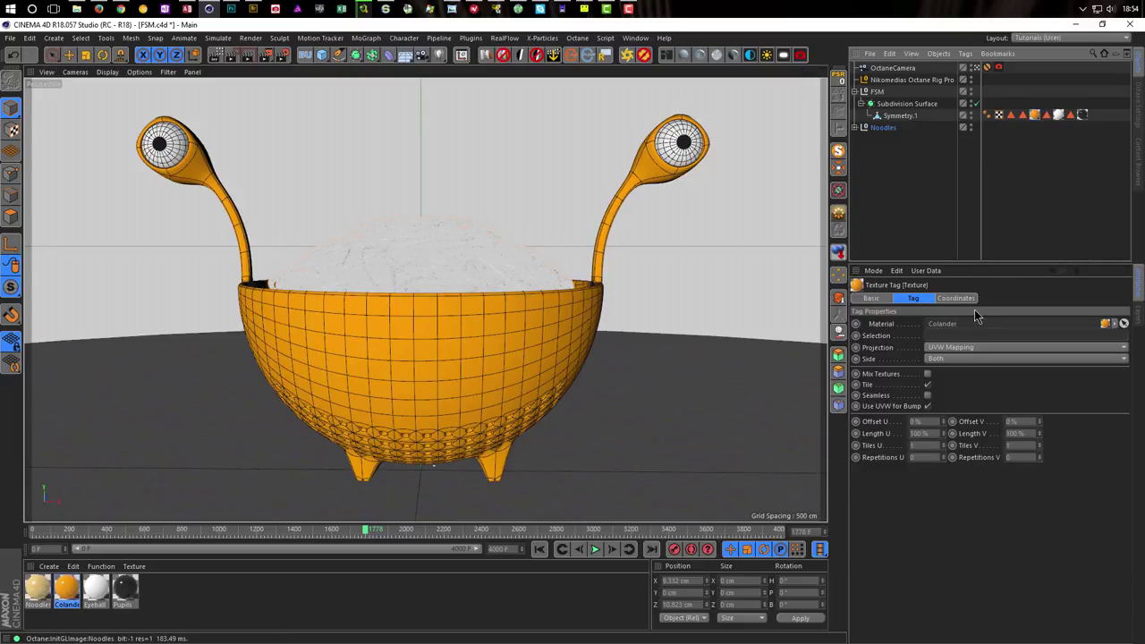
pyautogui.click(1058, 116)
# Step: Copy the colander's Subdivision Surface and switch to the Pastell_Art project
pyautogui.click(899, 116)
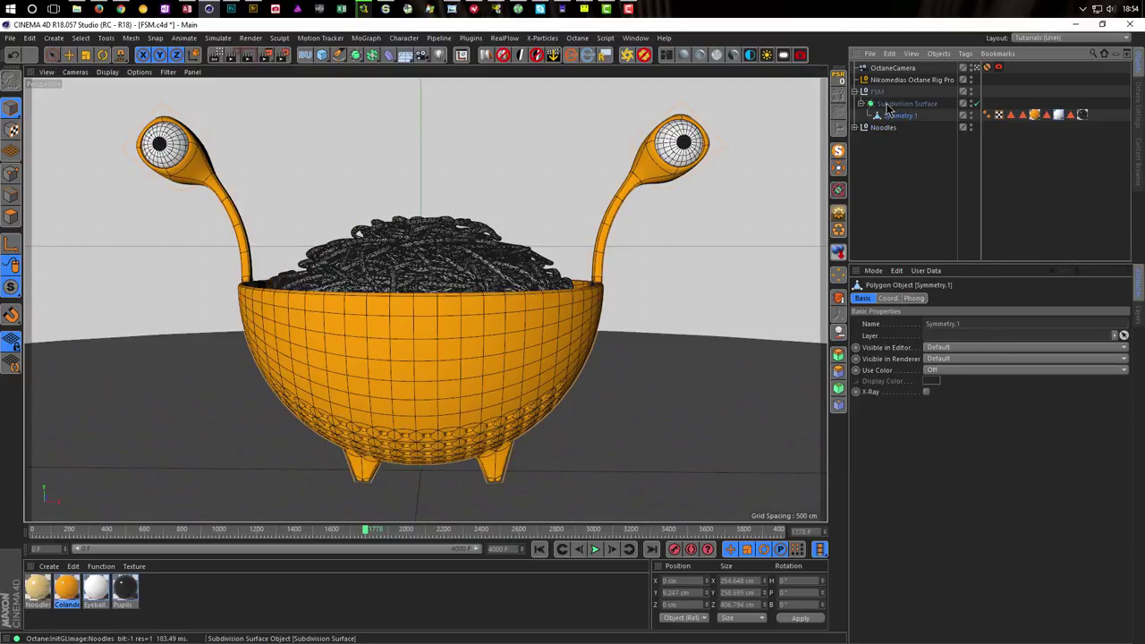
pyautogui.click(889, 104)
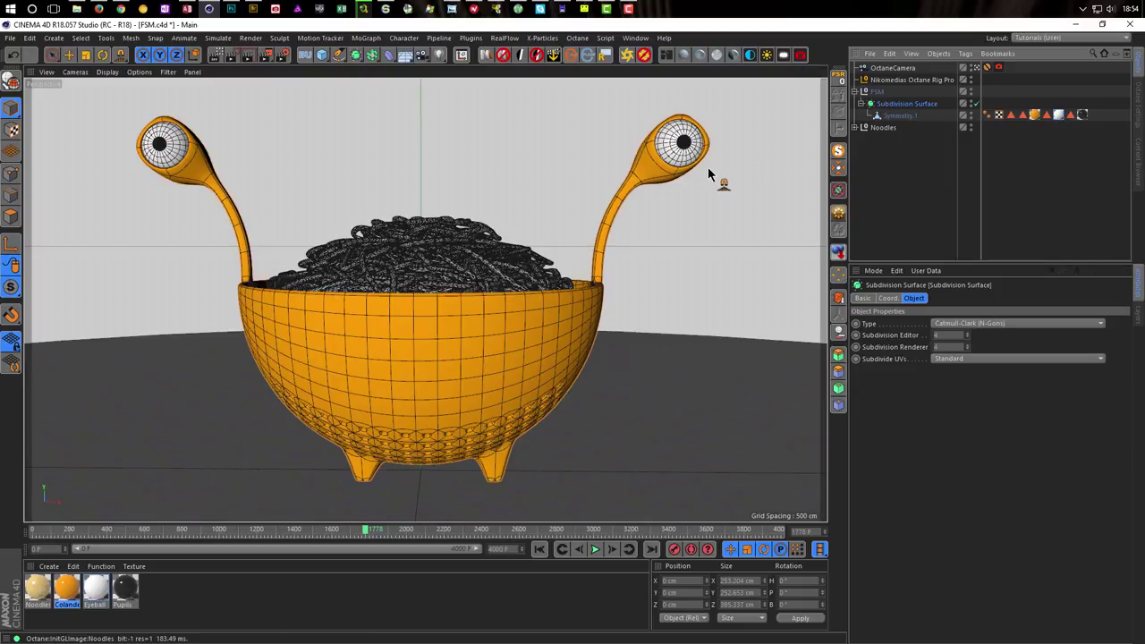
pyautogui.press('v')
pyautogui.moveTo(699, 194)
pyautogui.click(705, 220)
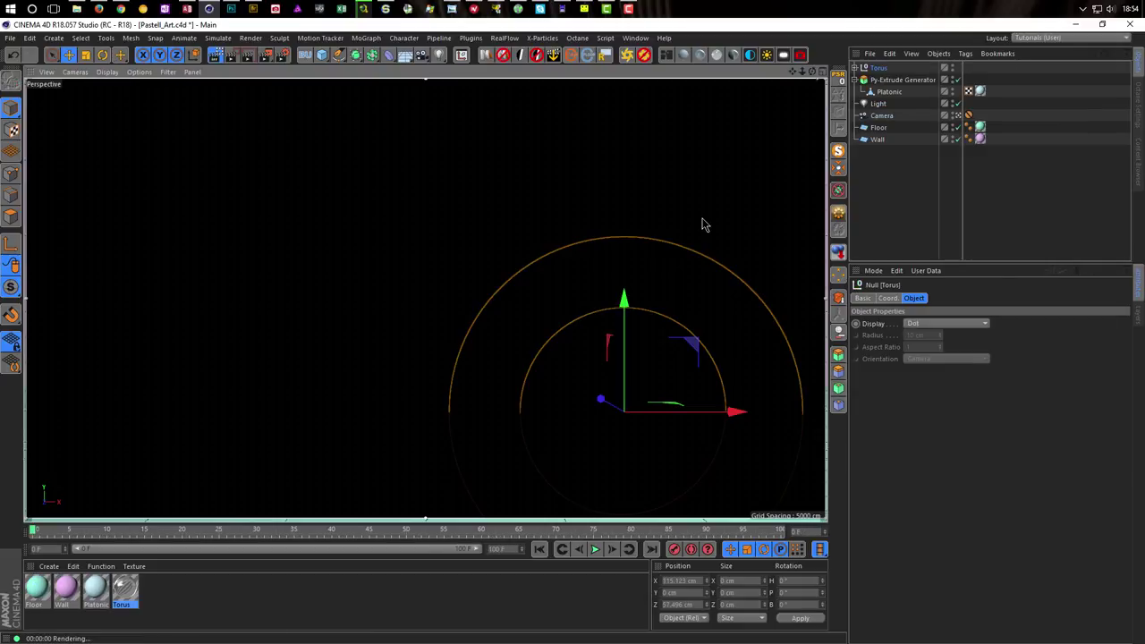
# Step: Paste the colander into Pastell_Art and delete its Colander, Eyeball and Pupils materials
pyautogui.press('Escape')
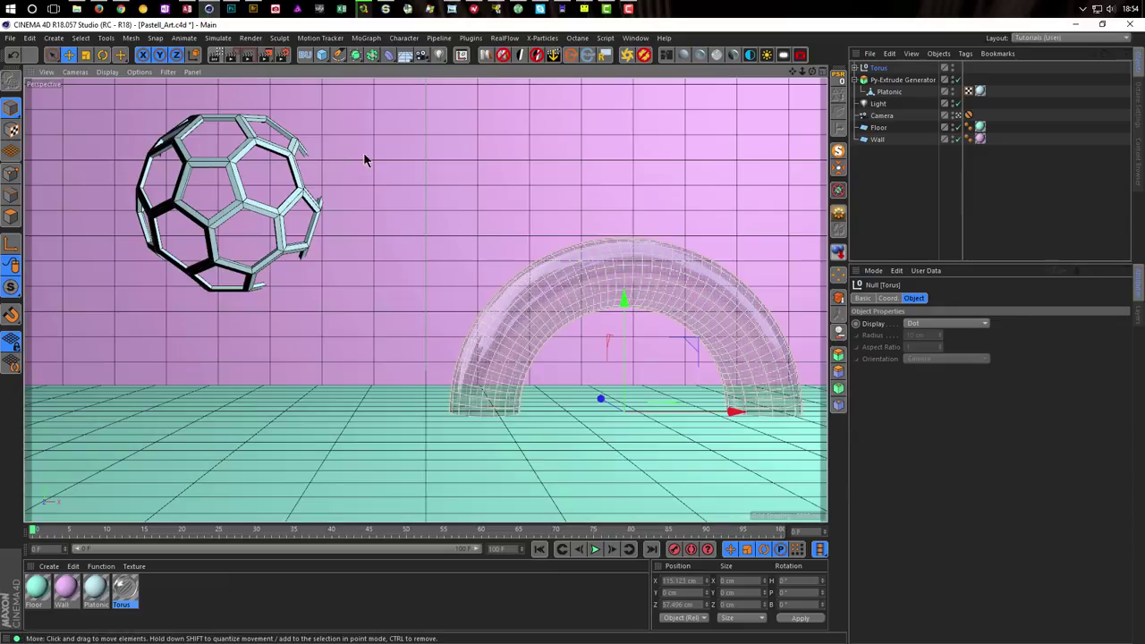
pyautogui.hotkey('ctrl', 'v')
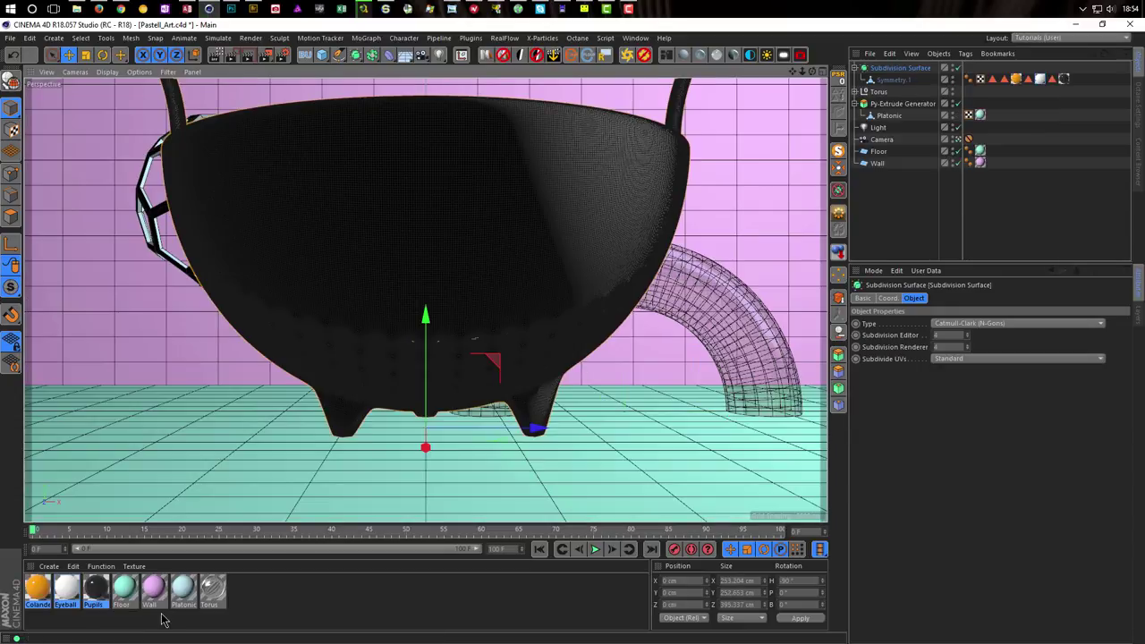
pyautogui.click(38, 598)
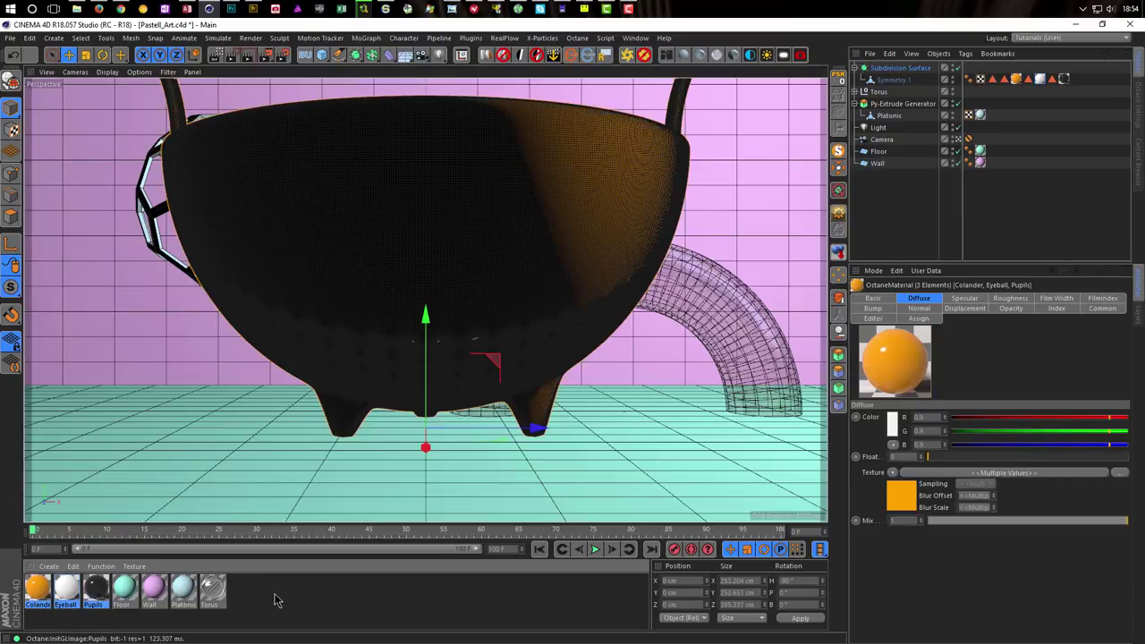
pyautogui.press('Delete')
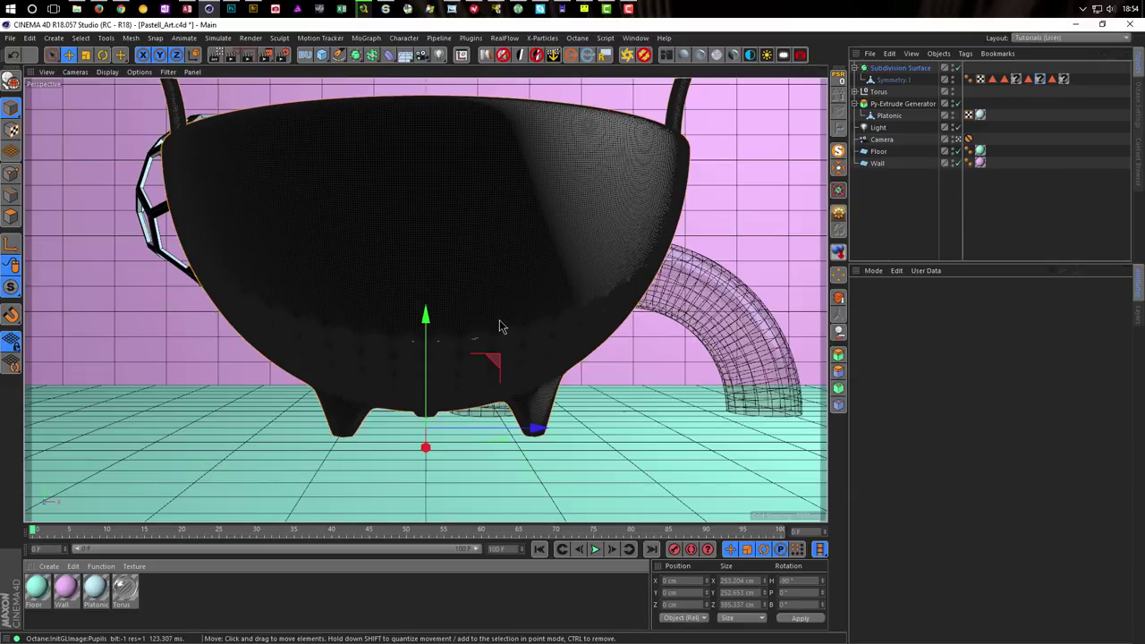
# Step: Copy the Noodles group from FSM.c4d and paste it into Pastell_Art
pyautogui.click(858, 69)
pyautogui.click(877, 69)
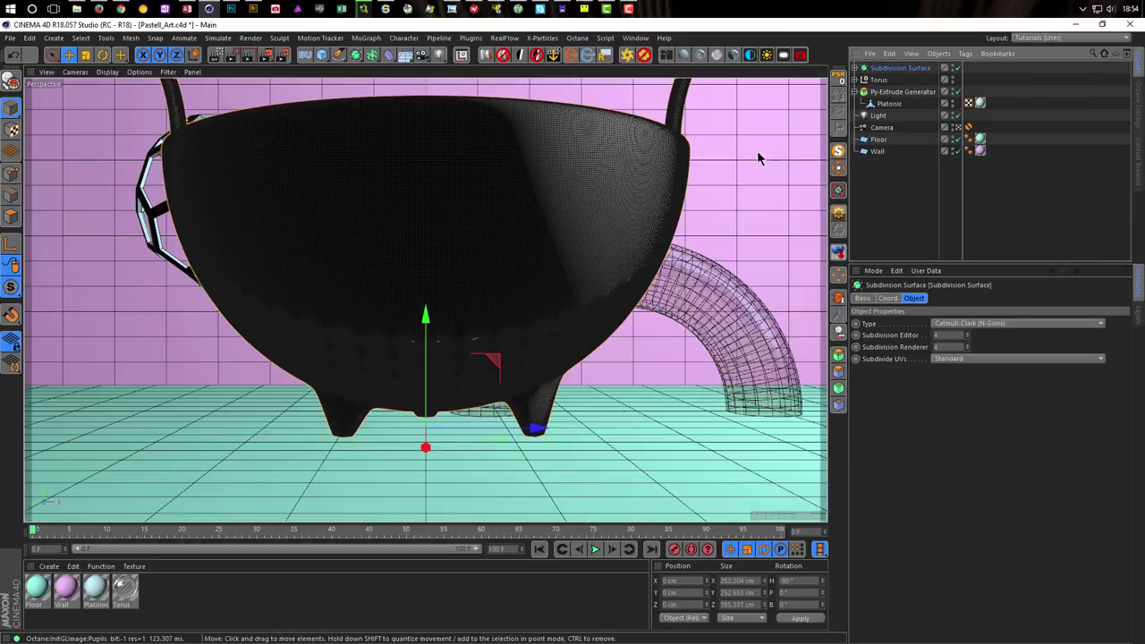
pyautogui.press('v')
pyautogui.click(749, 196)
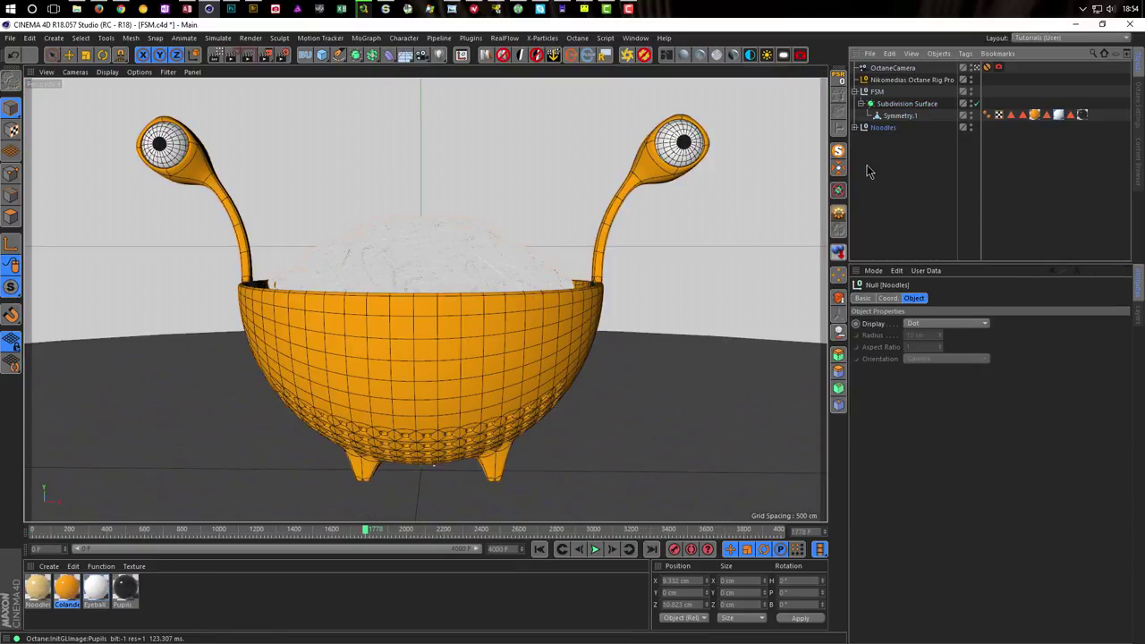
pyautogui.press('v')
pyautogui.moveTo(766, 207)
pyautogui.click(767, 234)
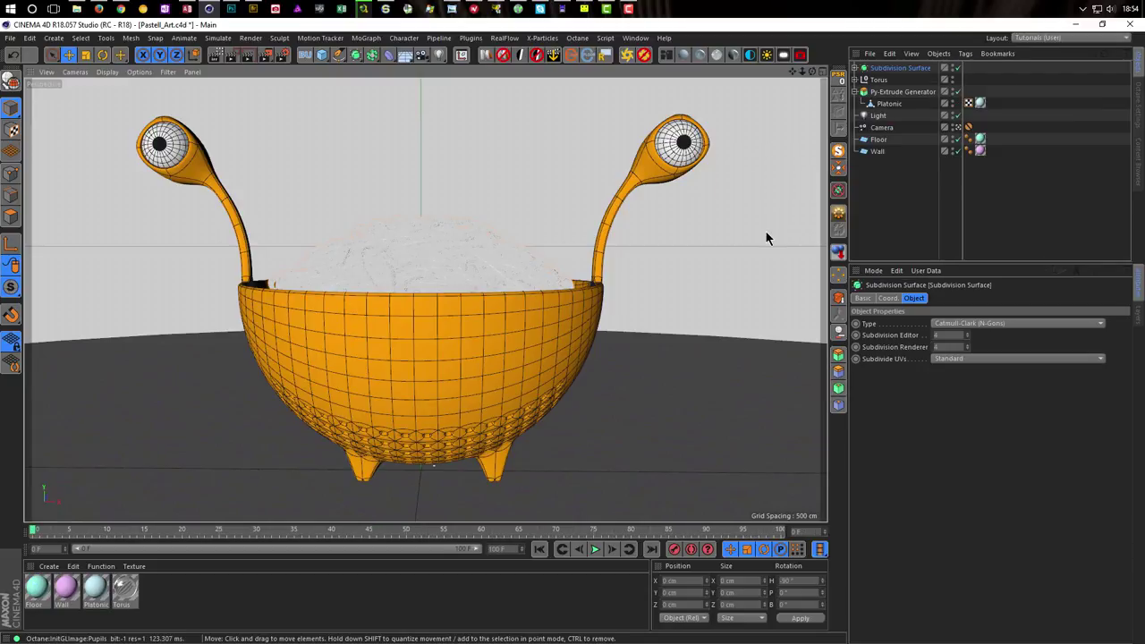
pyautogui.hotkey('ctrl', 'v')
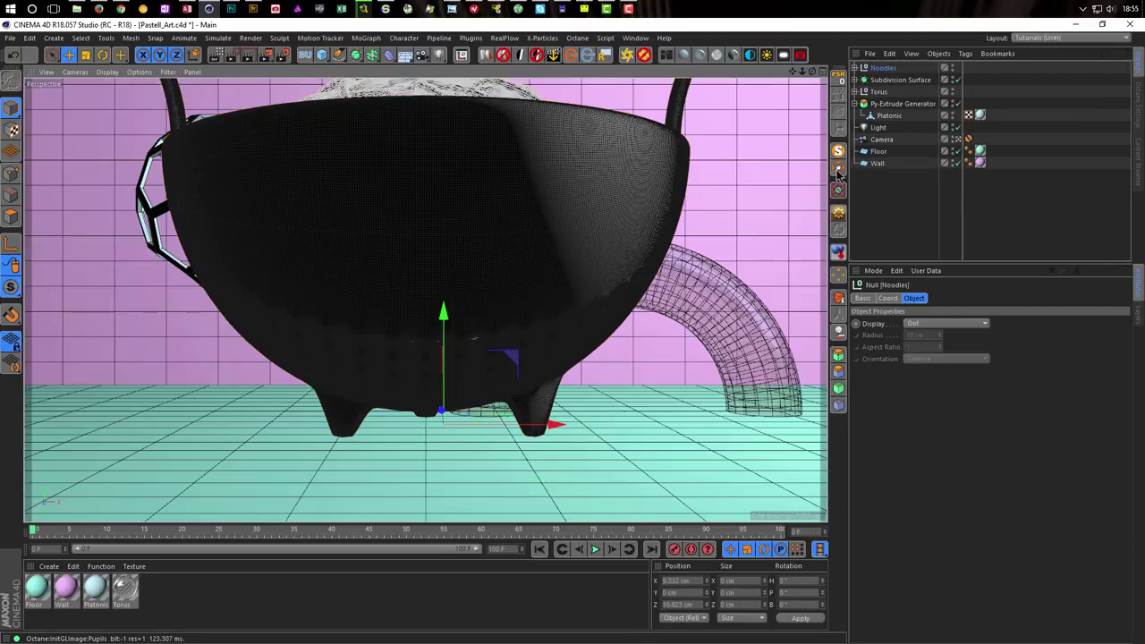
# Step: Group the Noodles and Subdivision Surface under a null named FSM
pyautogui.keyDown('ctrl'); pyautogui.click(894, 80); pyautogui.keyUp('ctrl')
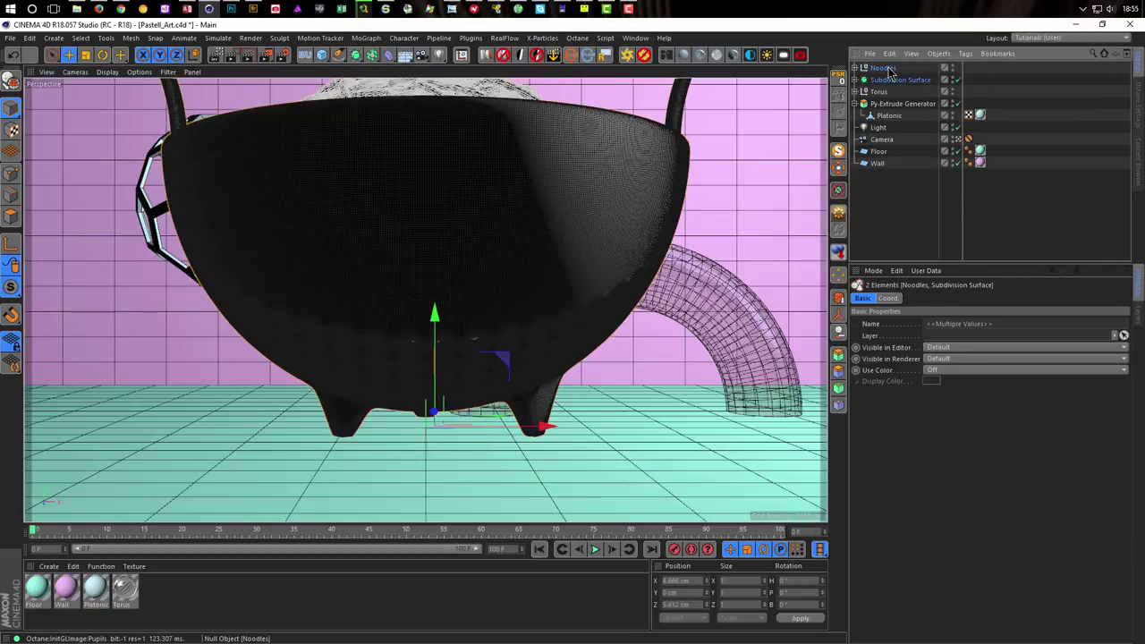
pyautogui.hotkey('alt', 'g')
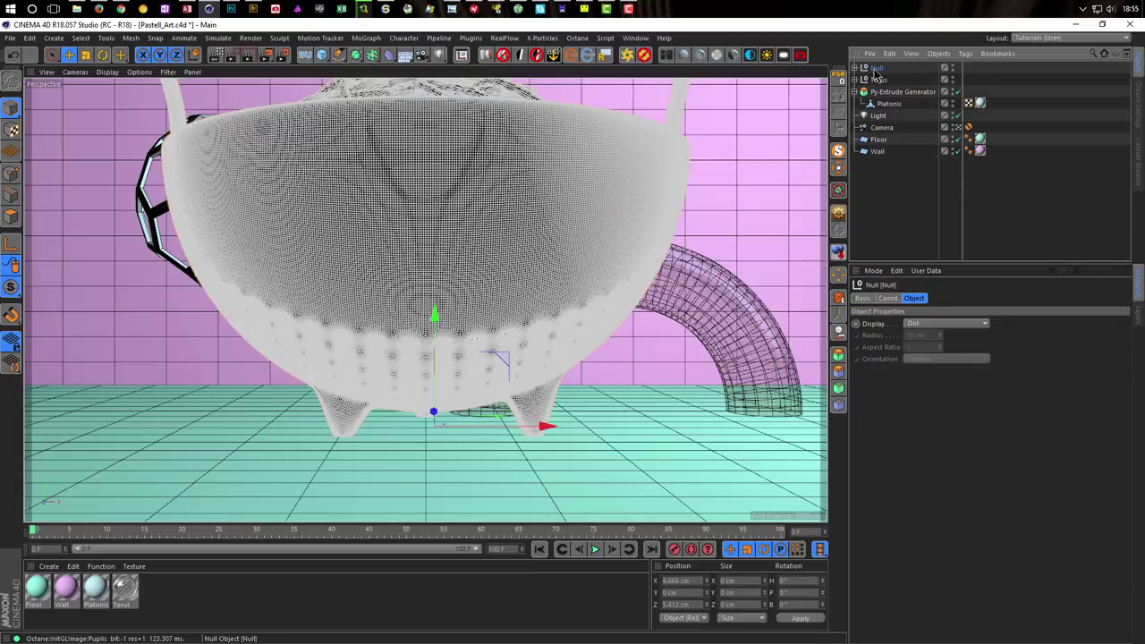
pyautogui.doubleClick(874, 69)
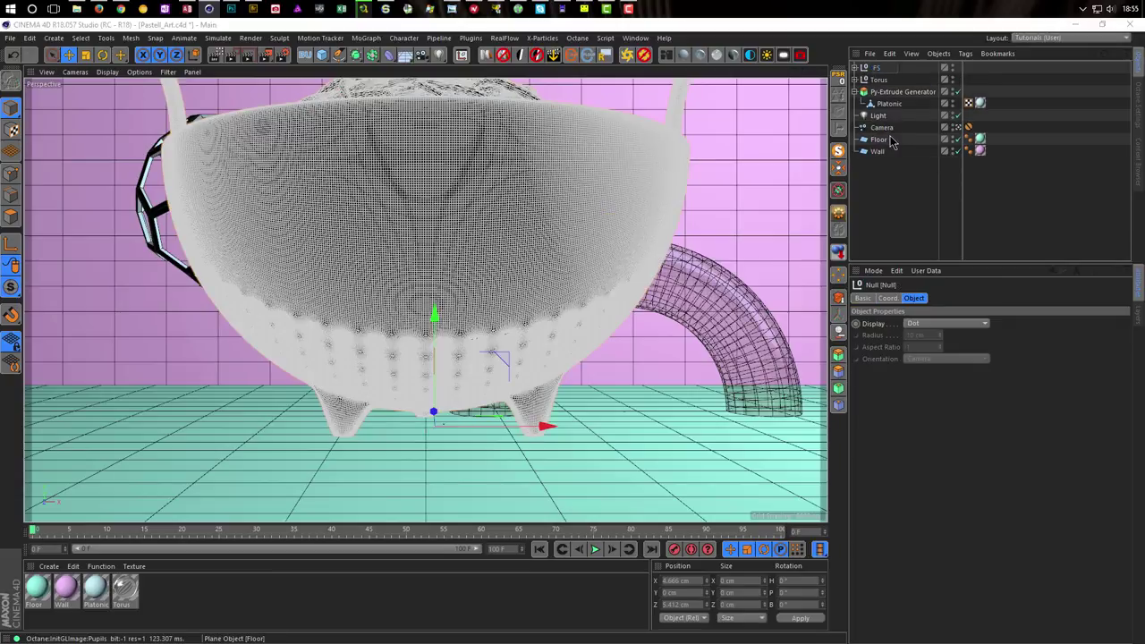
pyautogui.write('FSF')
pyautogui.press('BackSpace')
pyautogui.write('M')
pyautogui.press('Return')
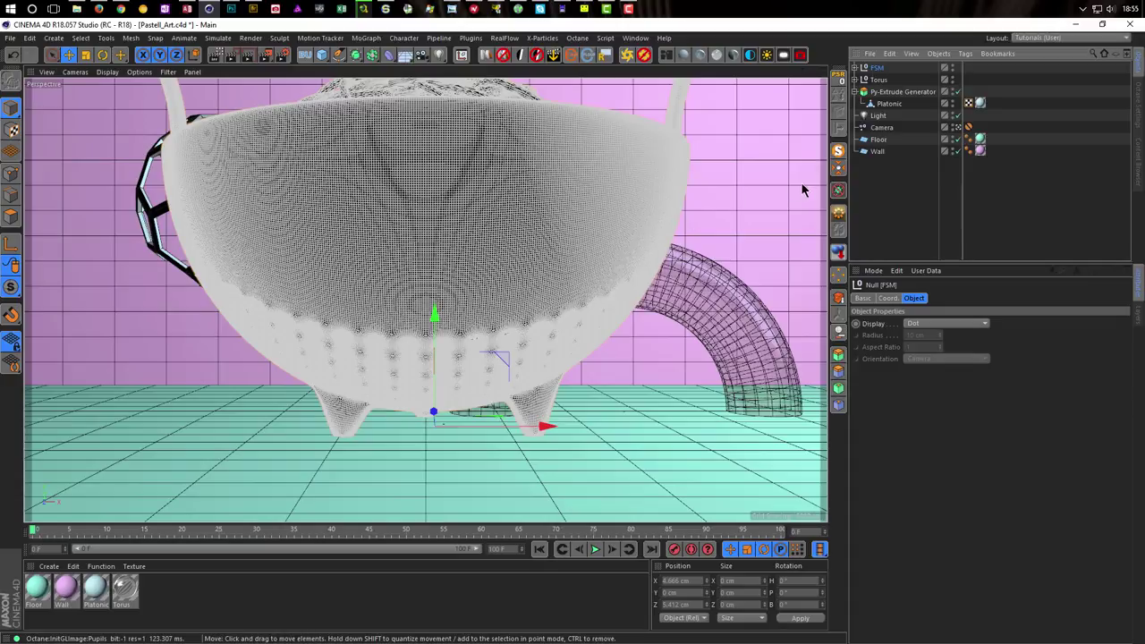
pyautogui.click(855, 68)
# Step: Turn off subdivision, shrink the colander, rotate it to H 34° and reposition it beside the buckyball
pyautogui.click(960, 92)
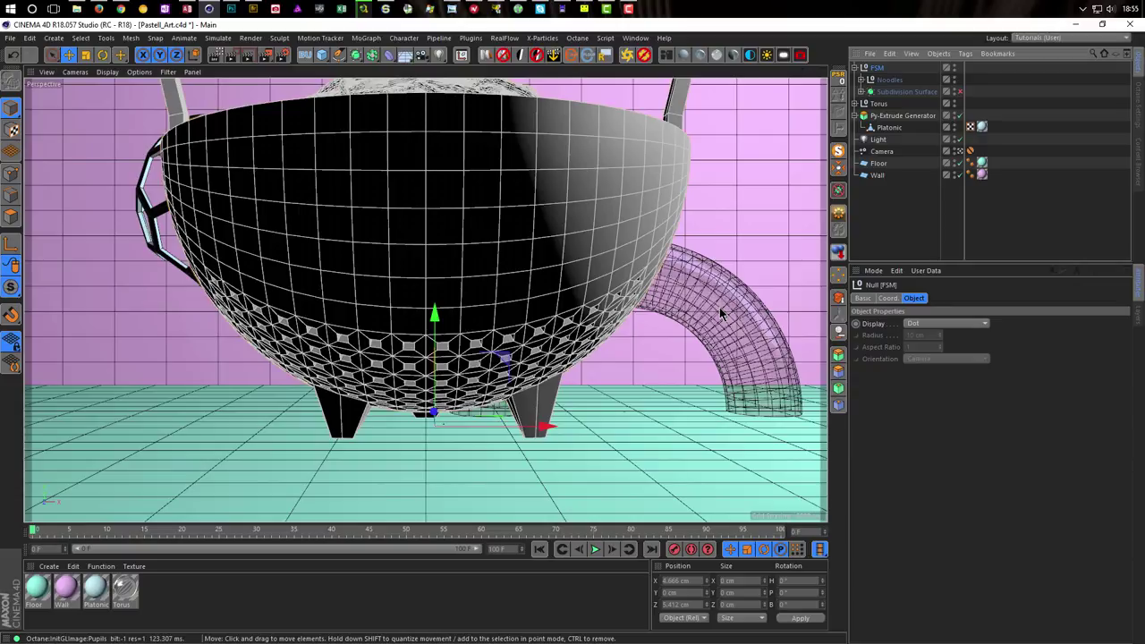
pyautogui.press('t')
pyautogui.moveTo(681, 329); pyautogui.dragTo(440, 336)
pyautogui.press('e')
pyautogui.moveTo(545, 433); pyautogui.dragTo(384, 427)
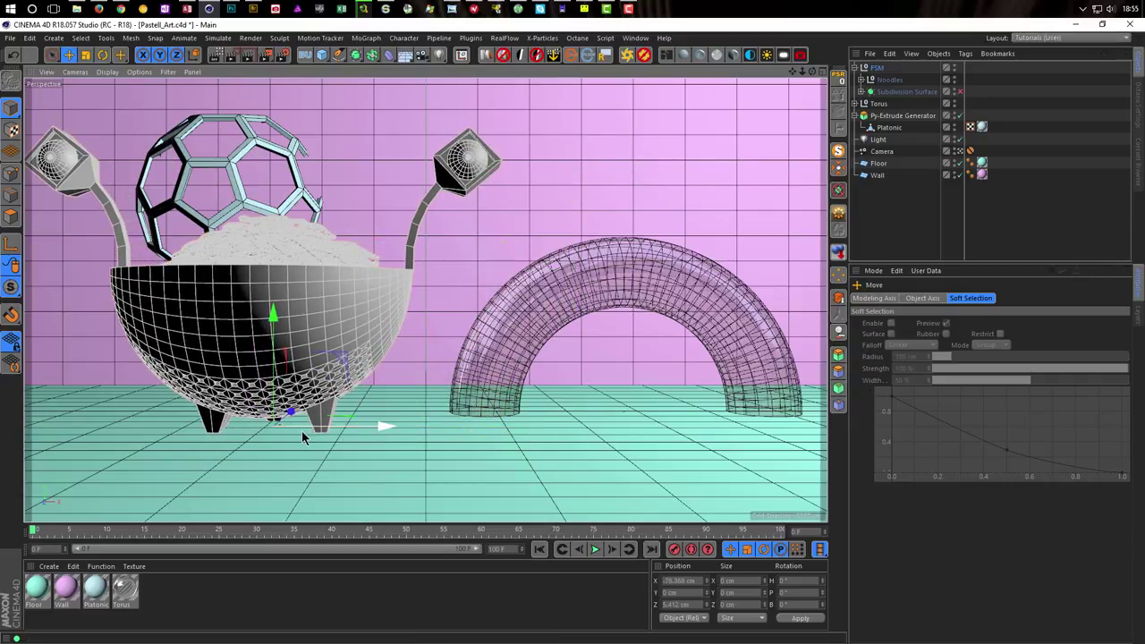
pyautogui.press('r')
pyautogui.moveTo(297, 436)
pyautogui.mouseDown()
pyautogui.moveTo(276, 436)
pyautogui.moveTo(308, 447)
pyautogui.mouseUp()
pyautogui.press('e')
pyautogui.moveTo(370, 421); pyautogui.dragTo(435, 455)
# Step: Bring Google Chrome forward on the nikomedia.at tab
pyautogui.press('t')
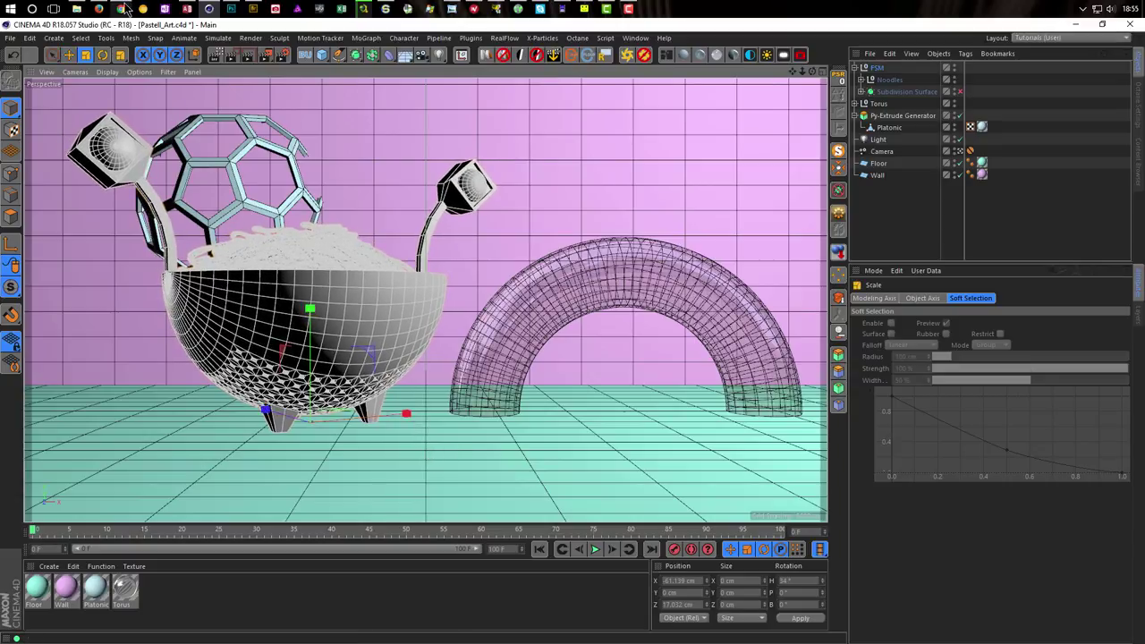
pyautogui.click(122, 9)
pyautogui.click(294, 46)
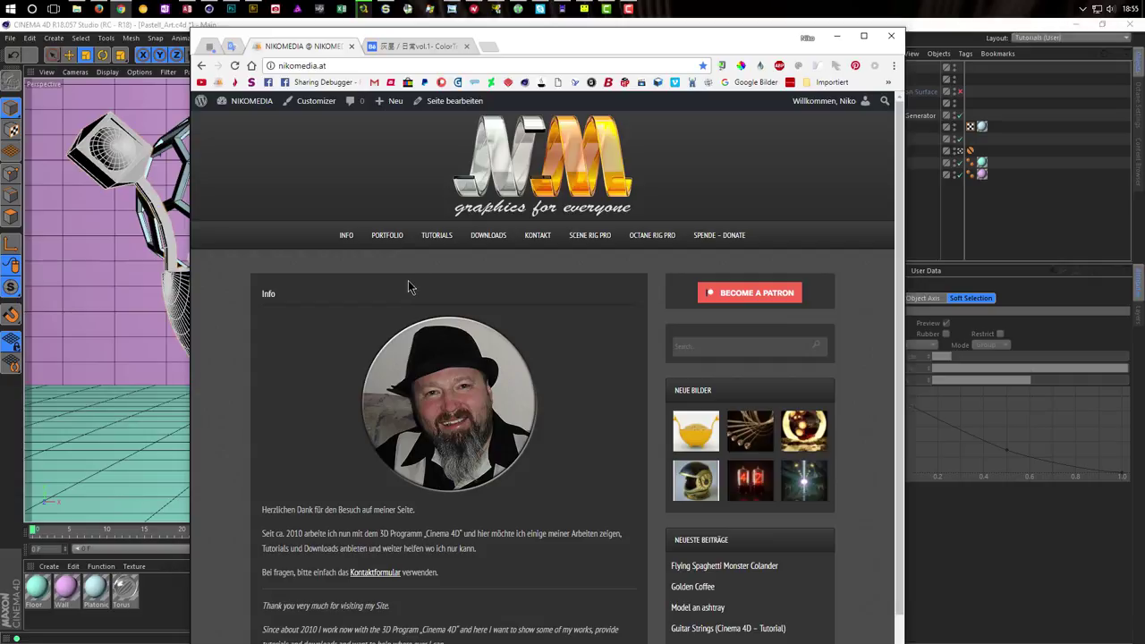
# Step: Open the Flying Spaghetti Monster Colander post from the site's Downloads section
pyautogui.click(490, 235)
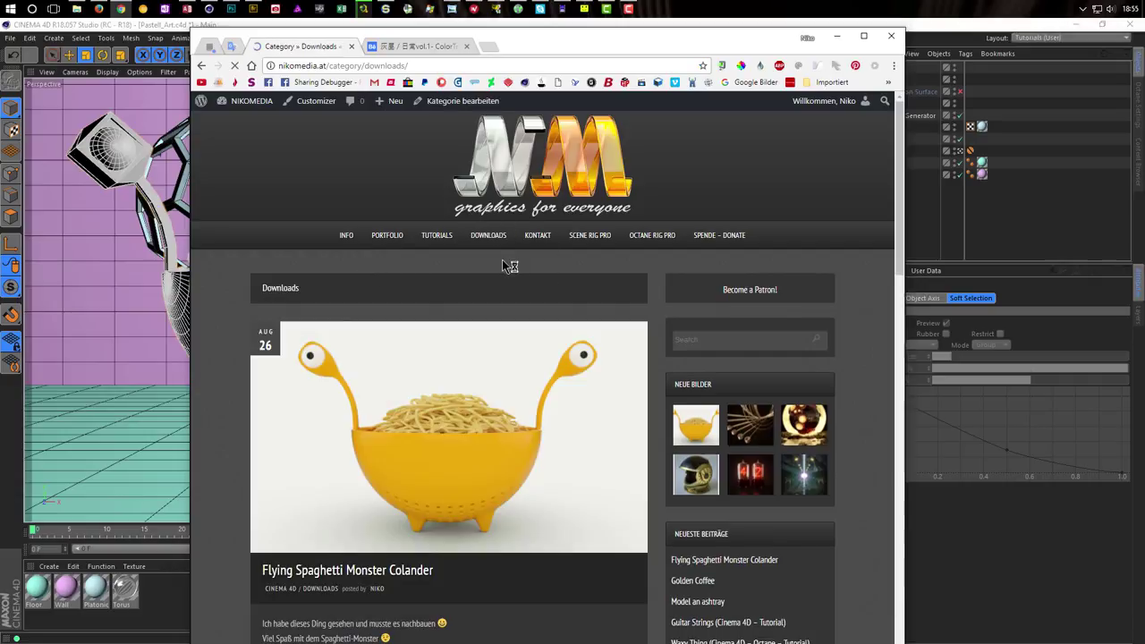
pyautogui.scroll(-2, 477, 415)
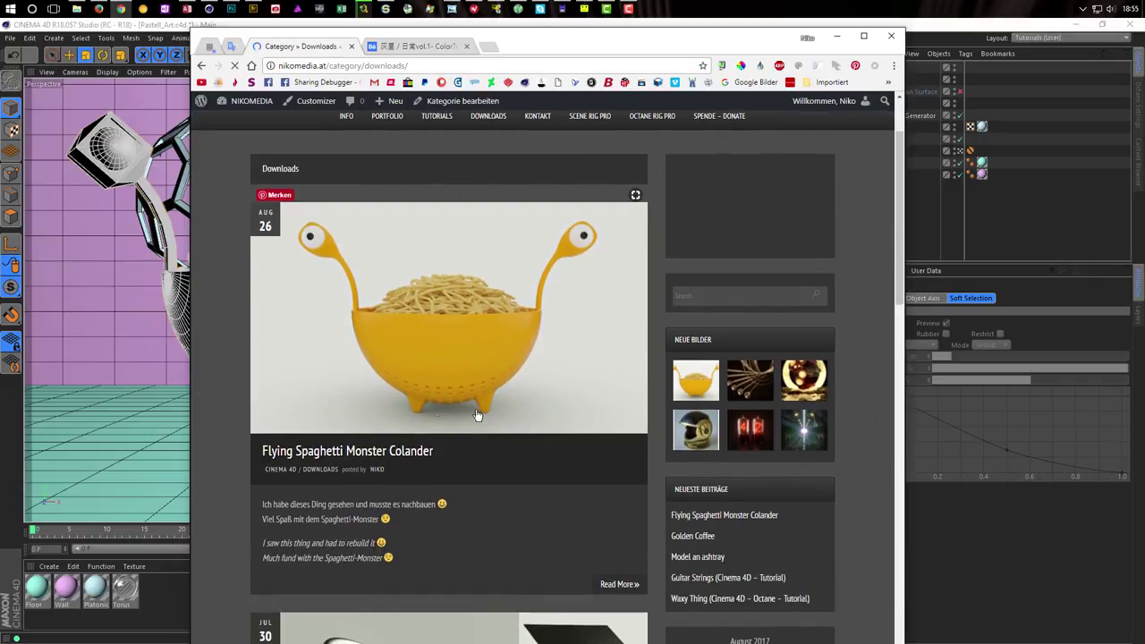
pyautogui.click(428, 399)
pyautogui.scroll(-5, 590, 402)
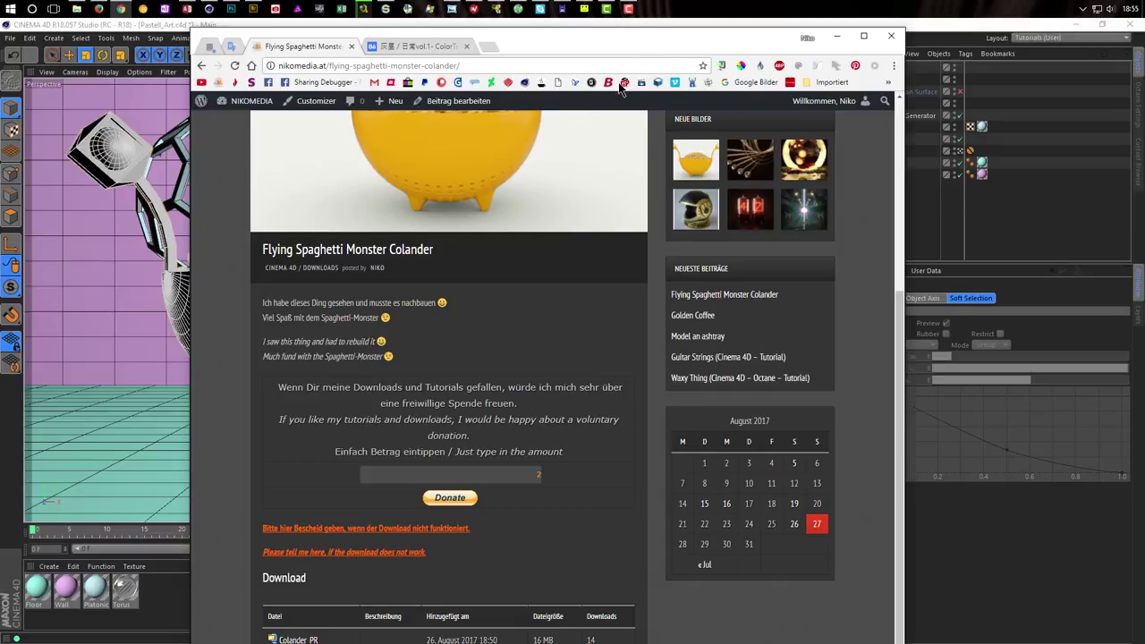
# Step: Scroll through the post, then minimise Chrome to return to Cinema 4D
pyautogui.moveTo(639, 33); pyautogui.dragTo(642, 24)
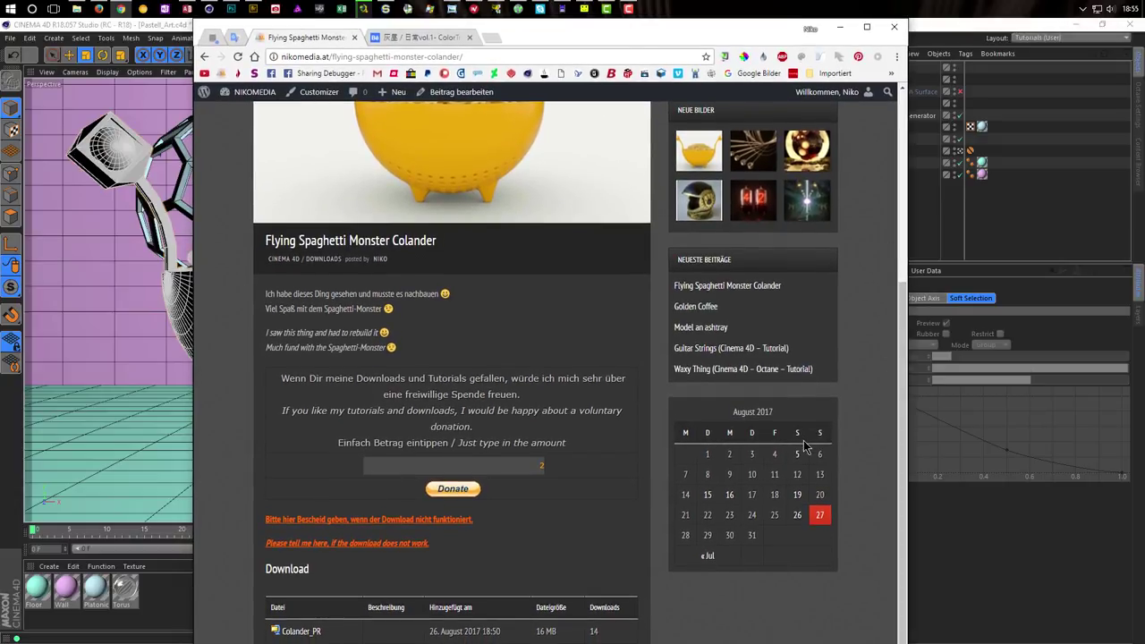
pyautogui.moveTo(572, 27)
pyautogui.mouseDown()
pyautogui.moveTo(571, 83)
pyautogui.moveTo(579, 26)
pyautogui.mouseUp()
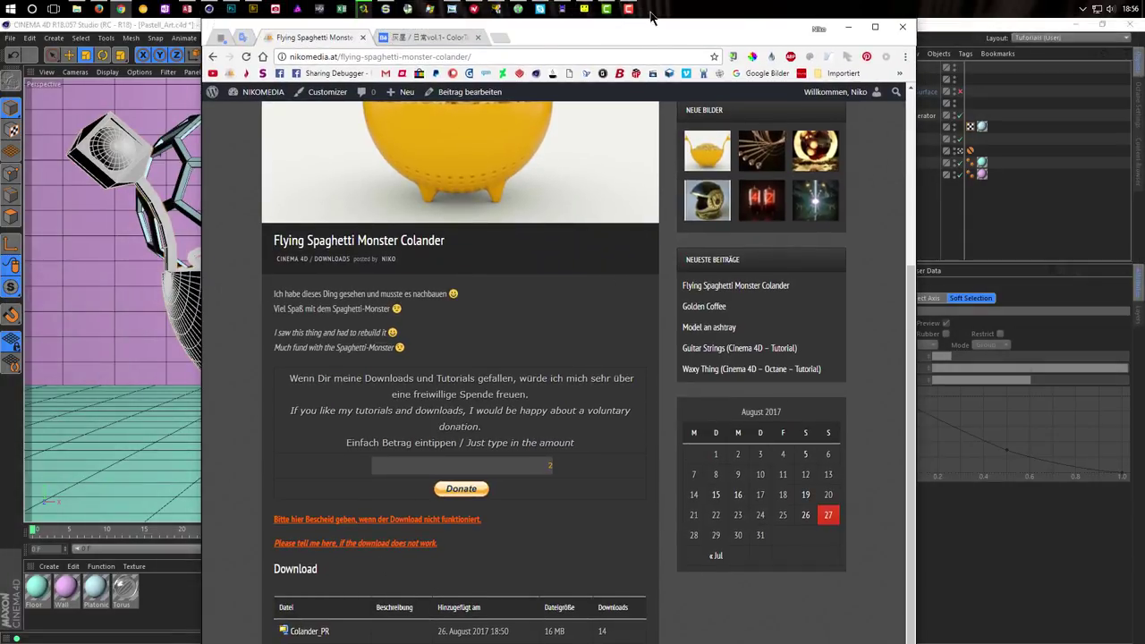
pyautogui.moveTo(638, 21); pyautogui.dragTo(602, 47)
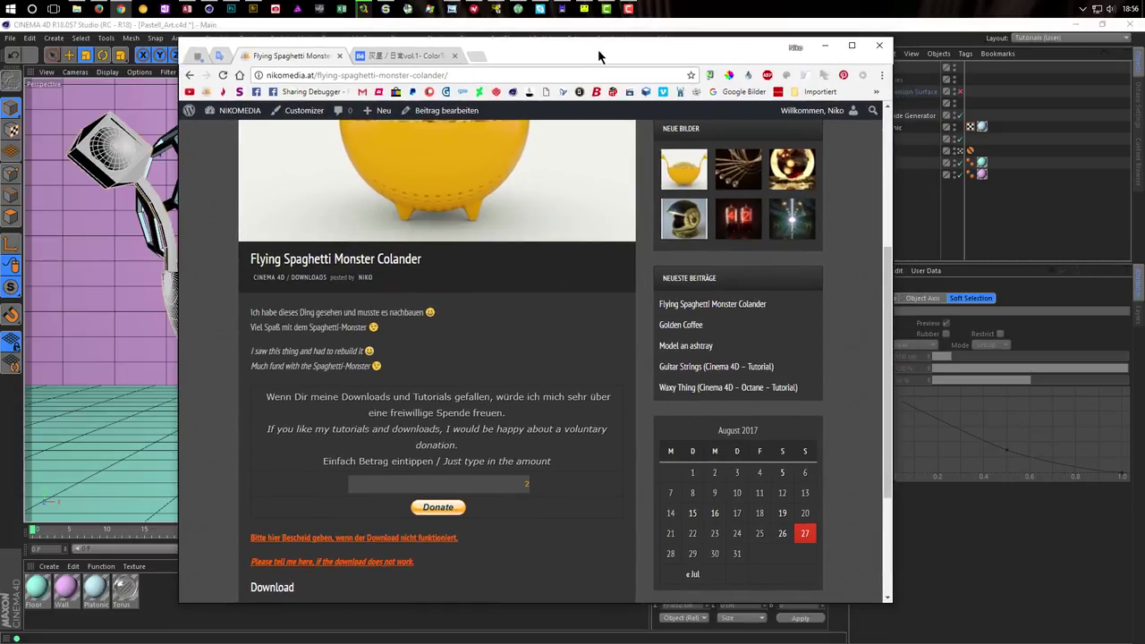
pyautogui.scroll(-2, 458, 566)
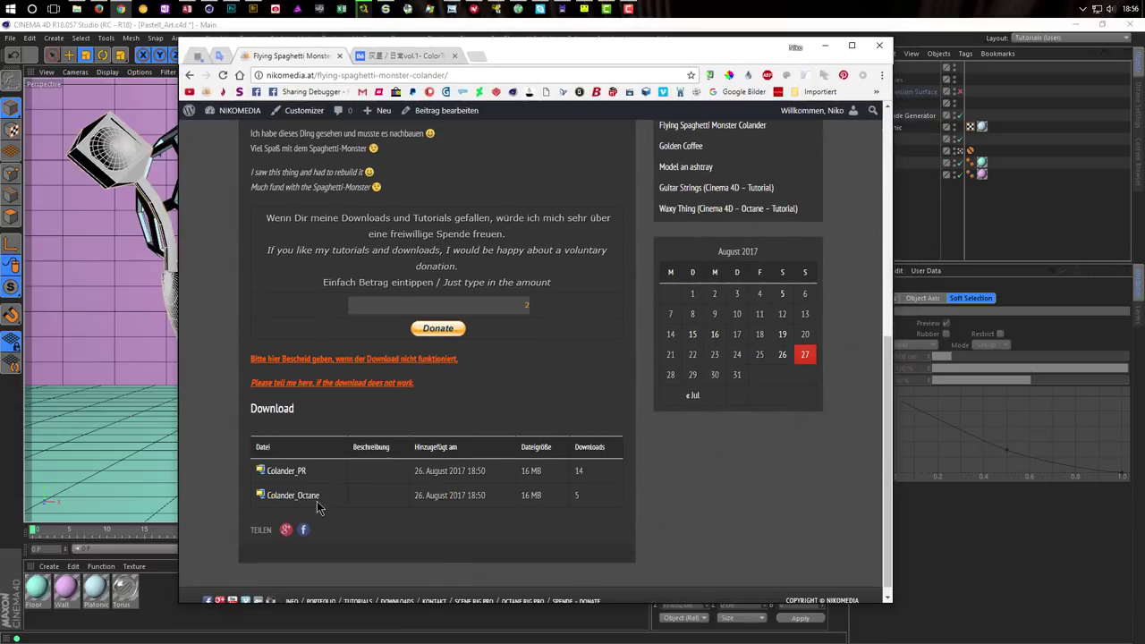
pyautogui.scroll(1, 640, 336)
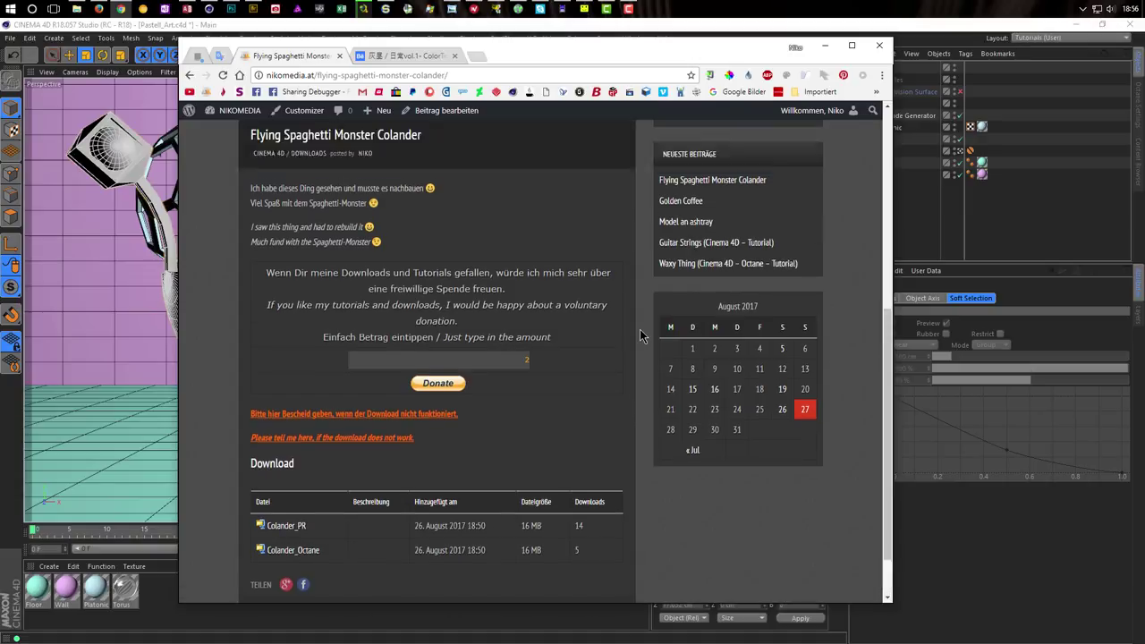
pyautogui.scroll(2, 639, 335)
pyautogui.scroll(-1, 518, 435)
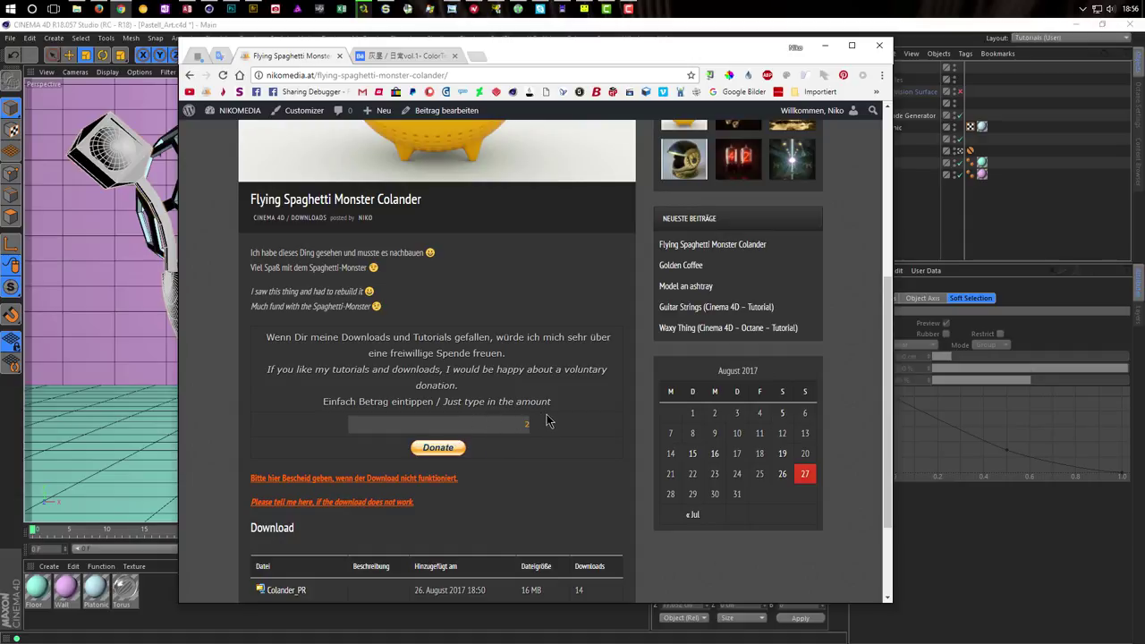
pyautogui.scroll(3, 547, 422)
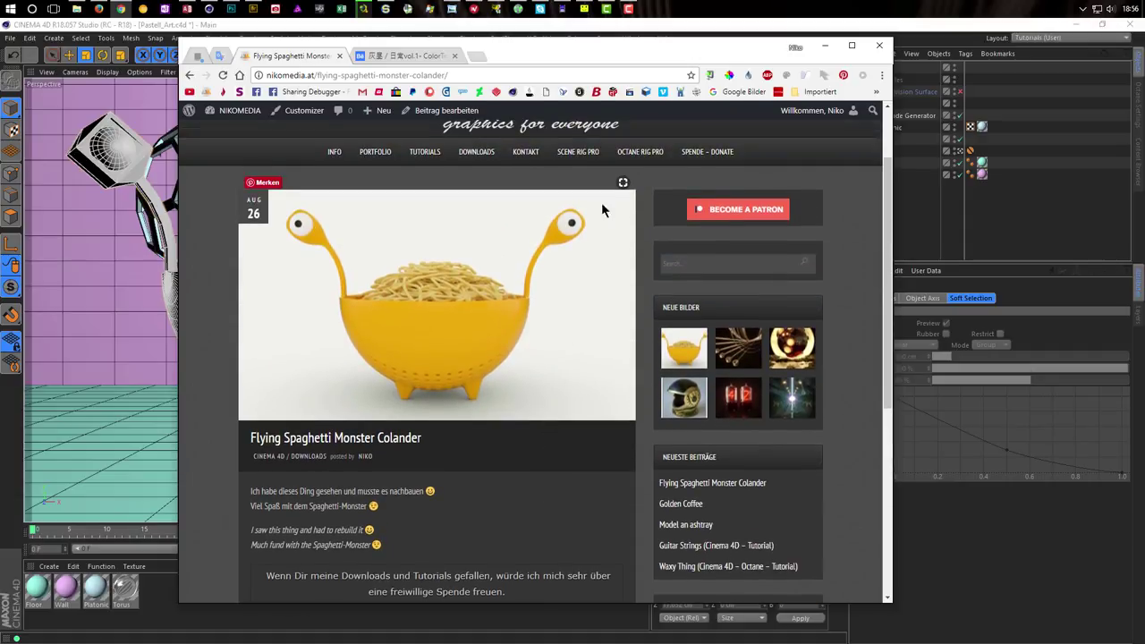
pyautogui.click(824, 45)
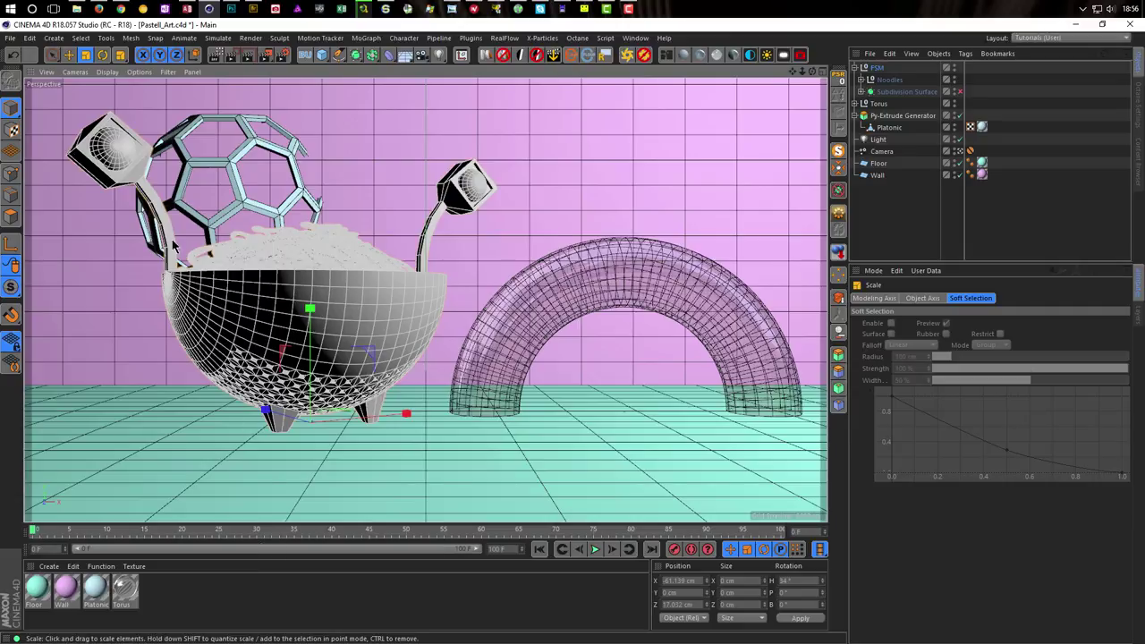
# Step: Enable the colander's Subdivision Surface and switch the viewport to Gouraud Shading (Lines)
pyautogui.click(959, 91)
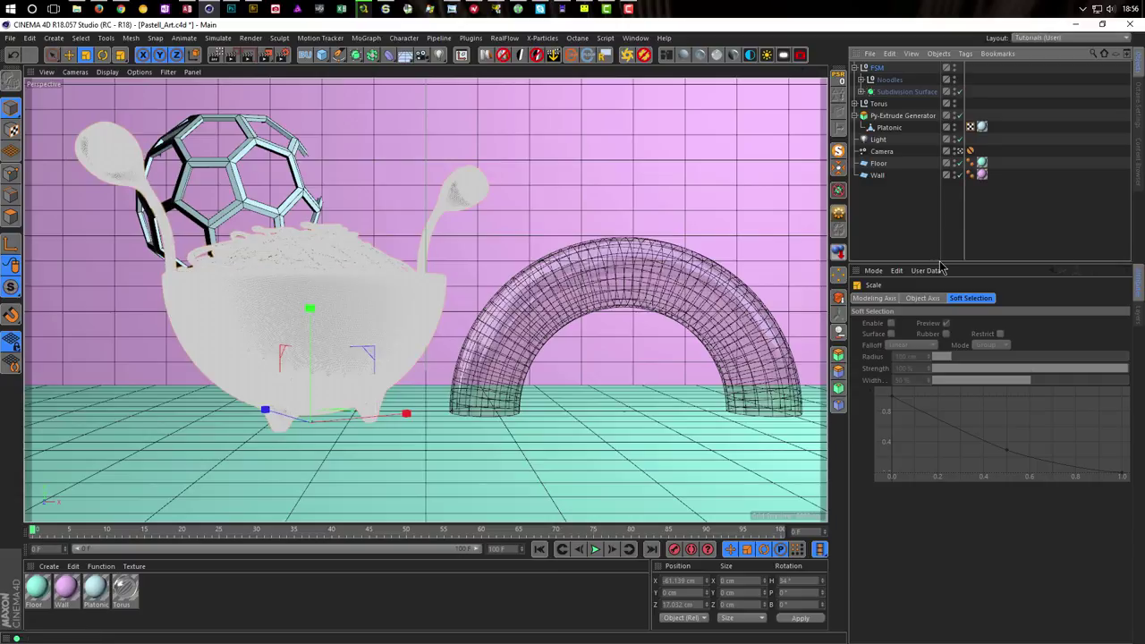
pyautogui.click(902, 227)
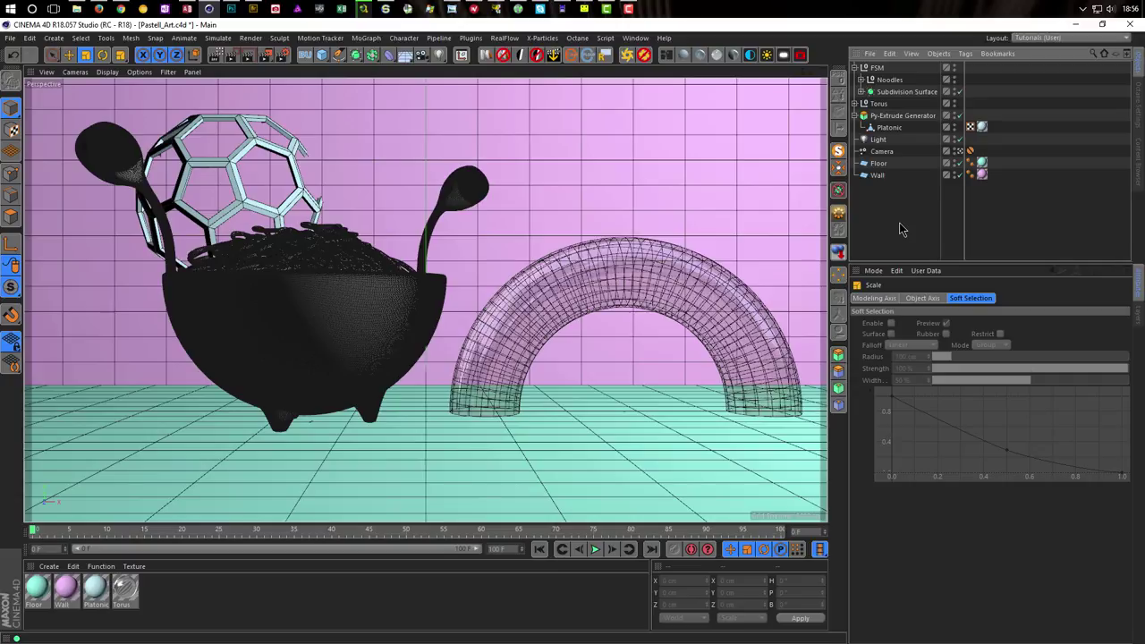
pyautogui.press('n')
pyautogui.press('i')
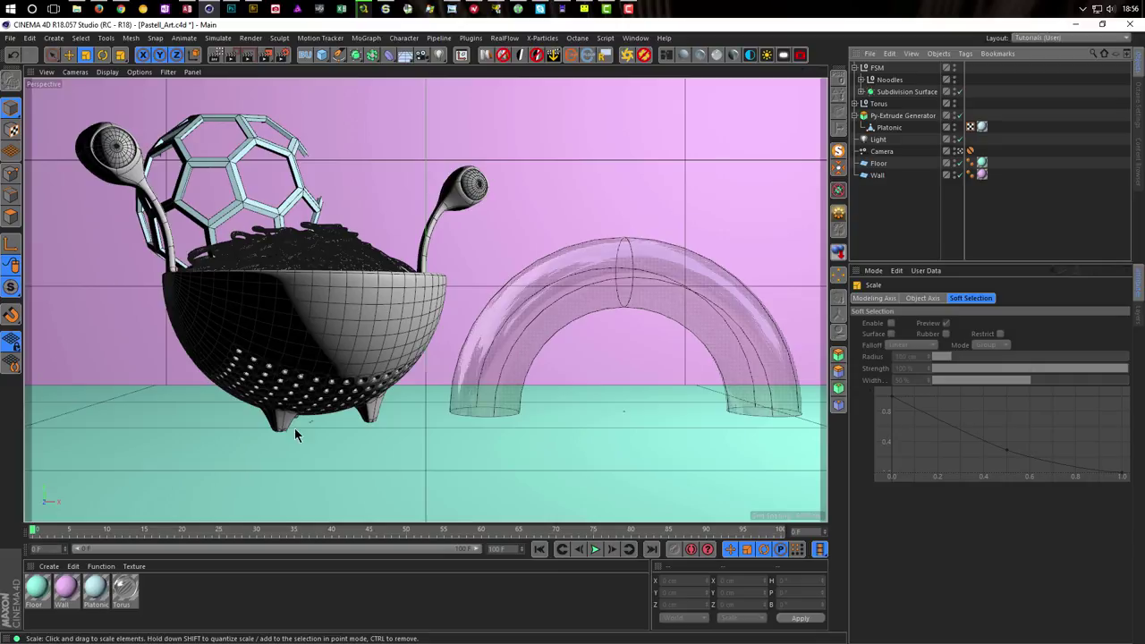
# Step: Create a new material named Colander with Color enabled at H 42°, S 100%, V 100%
pyautogui.doubleClick(179, 605)
pyautogui.doubleClick(36, 589)
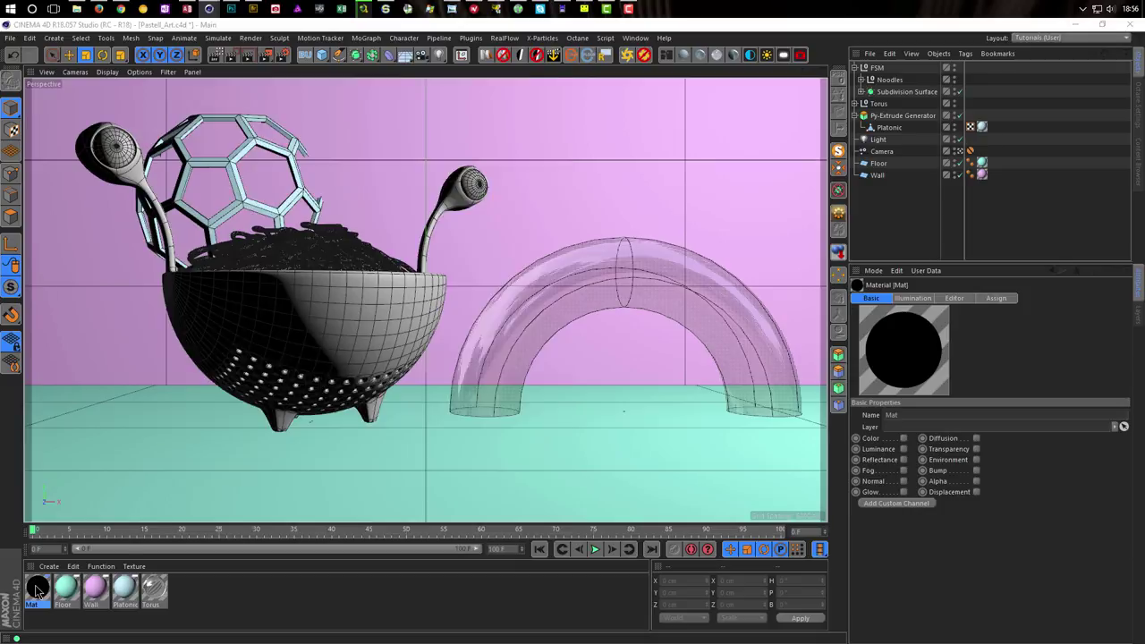
pyautogui.moveTo(618, 155); pyautogui.dragTo(650, 142)
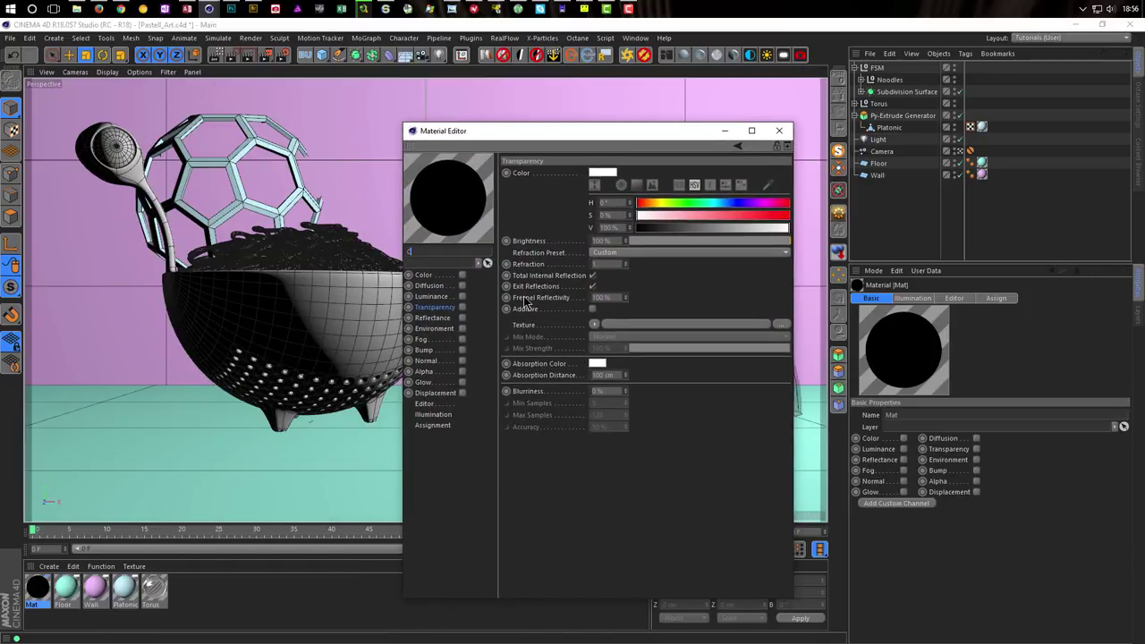
pyautogui.write('r')
pyautogui.press('Return')
pyautogui.click(462, 276)
pyautogui.moveTo(645, 204); pyautogui.dragTo(801, 227)
pyautogui.moveTo(622, 212); pyautogui.dragTo(630, 207)
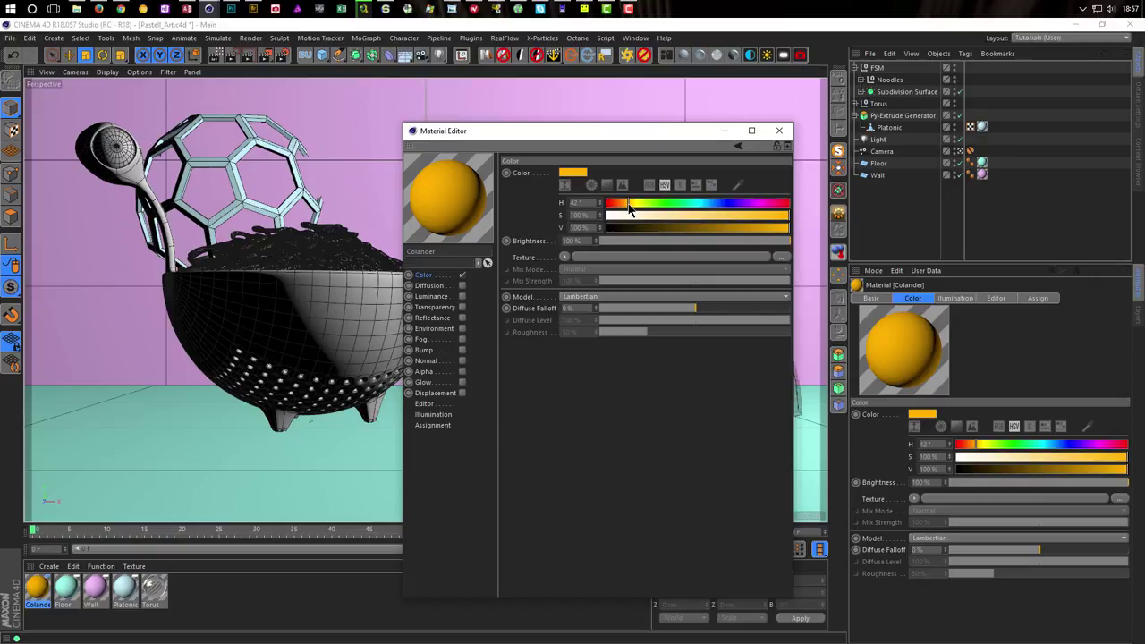
pyautogui.click(780, 131)
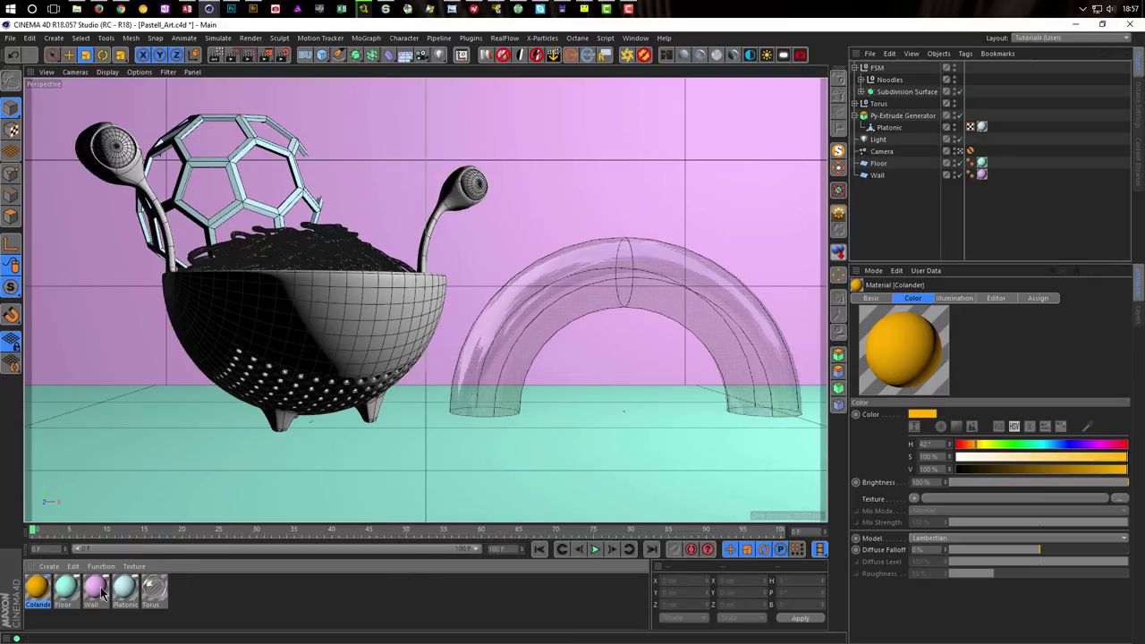
pyautogui.moveTo(63, 595); pyautogui.dragTo(868, 324)
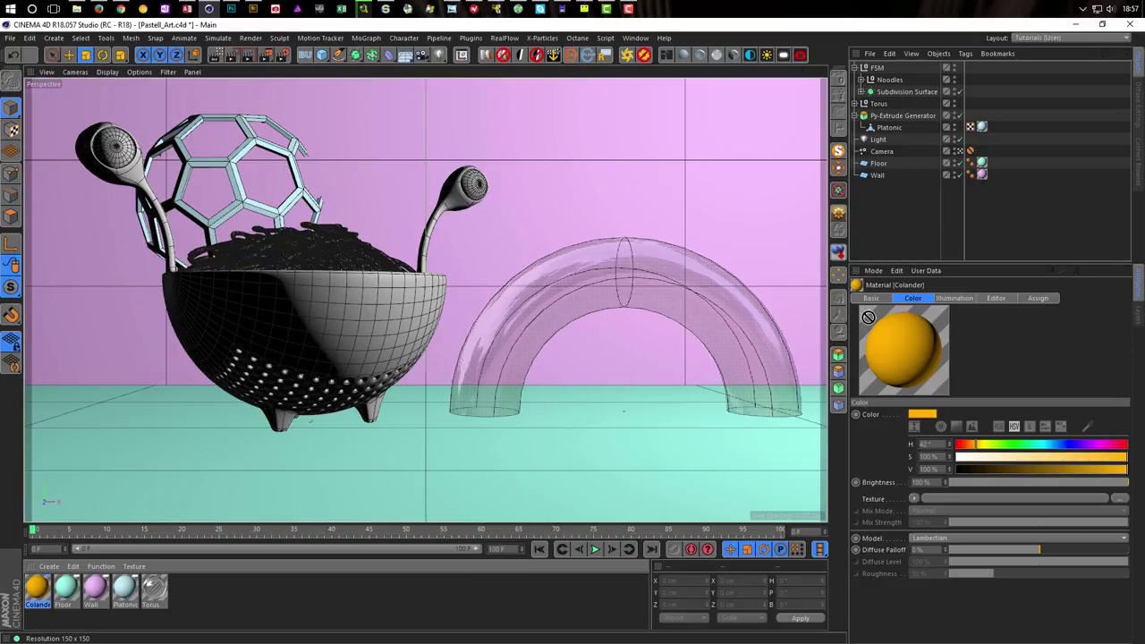
# Step: Reveal Symmetry.1 under Subdivision Surface and check its texture tag settings
pyautogui.click(860, 92)
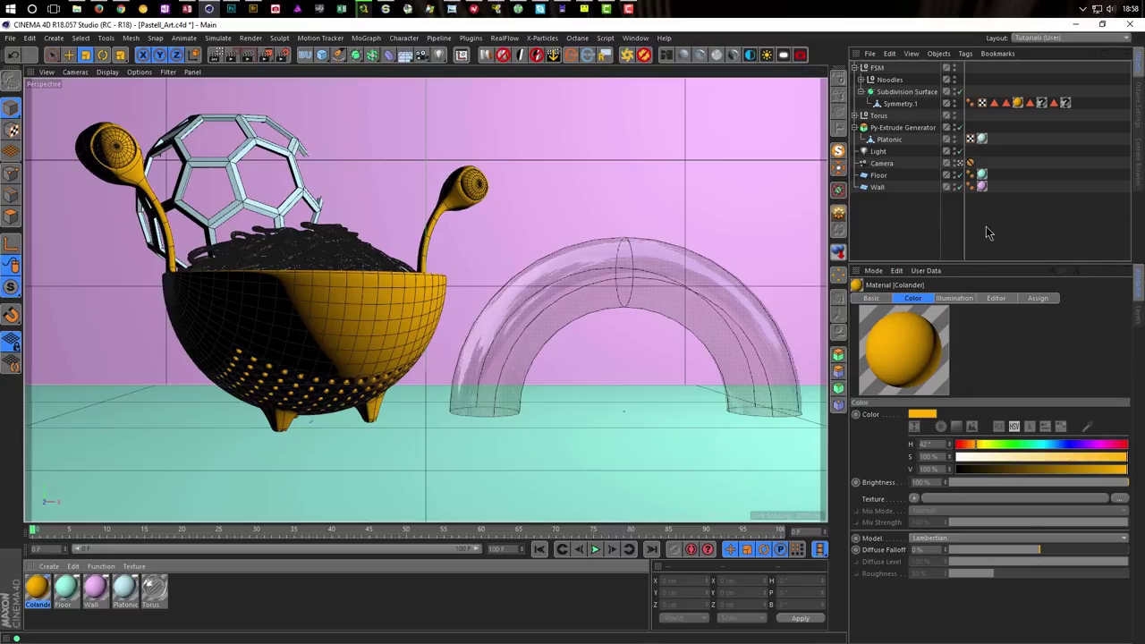
pyautogui.click(1041, 104)
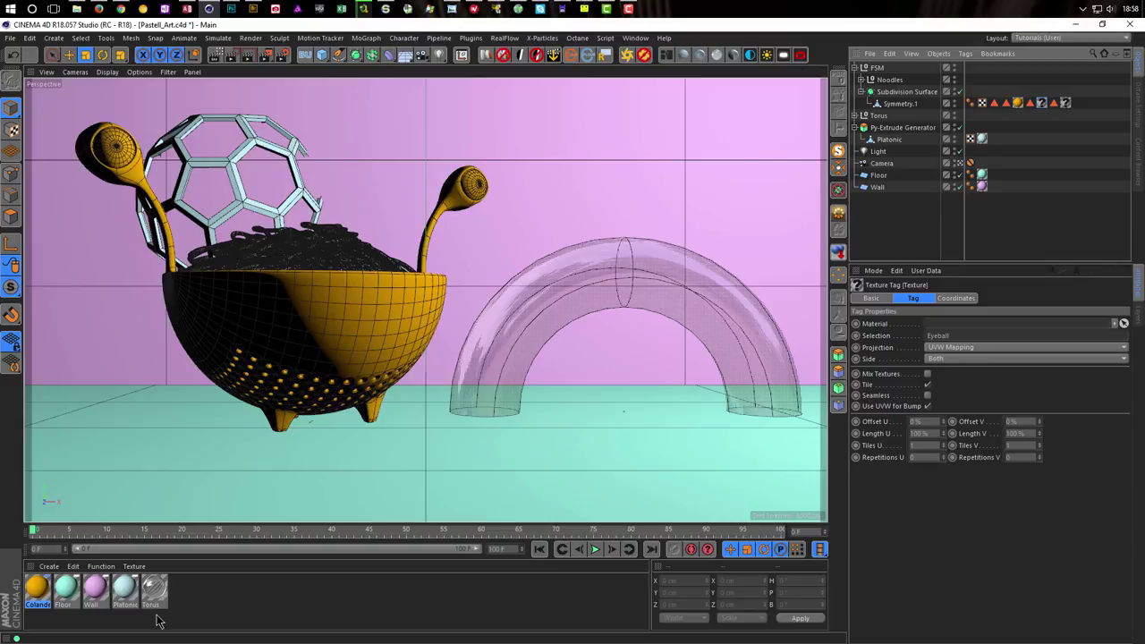
# Step: Duplicate Colander into a white (about 95%) material named Eyball and apply it to Symmetry.1
pyautogui.keyDown('ctrl'); pyautogui.moveTo(39, 594); pyautogui.dragTo(193, 595); pyautogui.keyUp('ctrl')
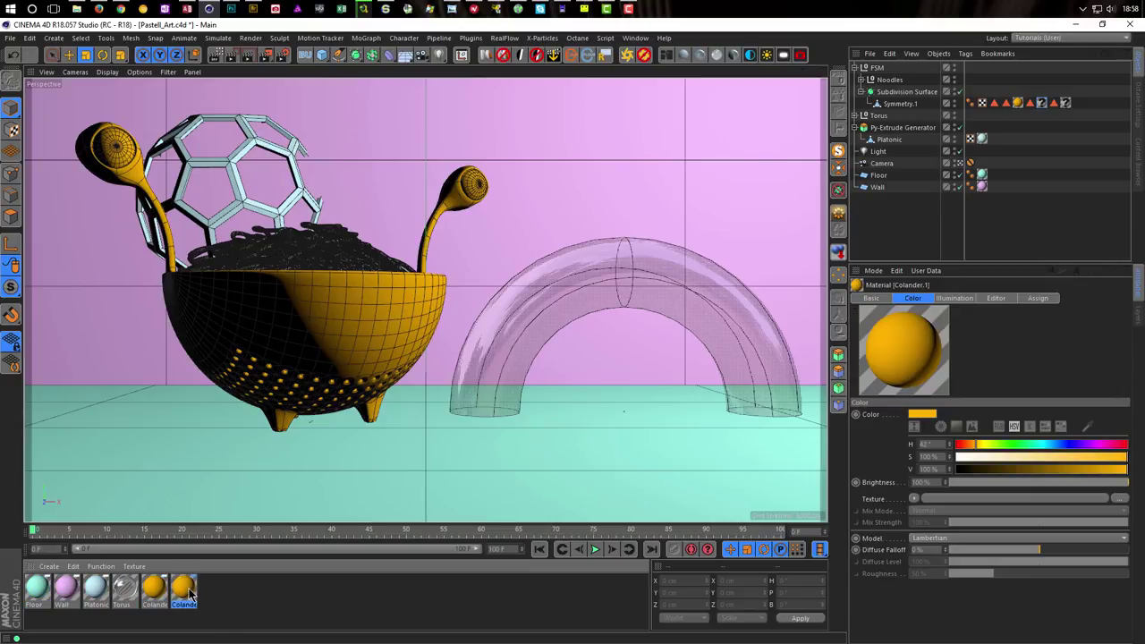
pyautogui.doubleClick(186, 590)
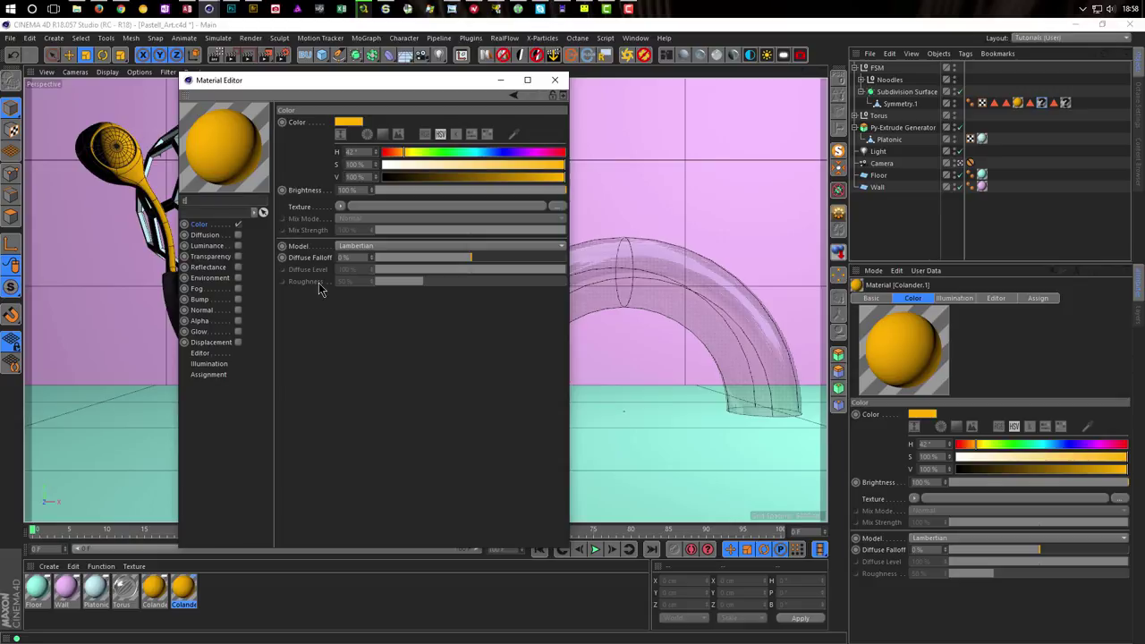
pyautogui.press('Return')
pyautogui.moveTo(434, 165); pyautogui.dragTo(383, 166)
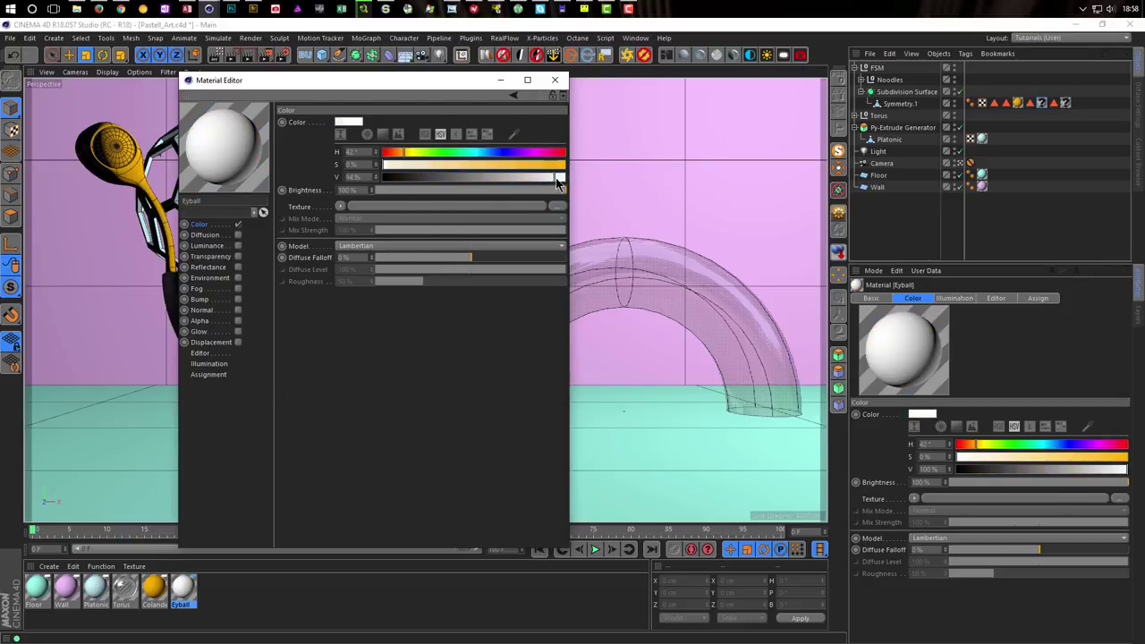
pyautogui.click(557, 177)
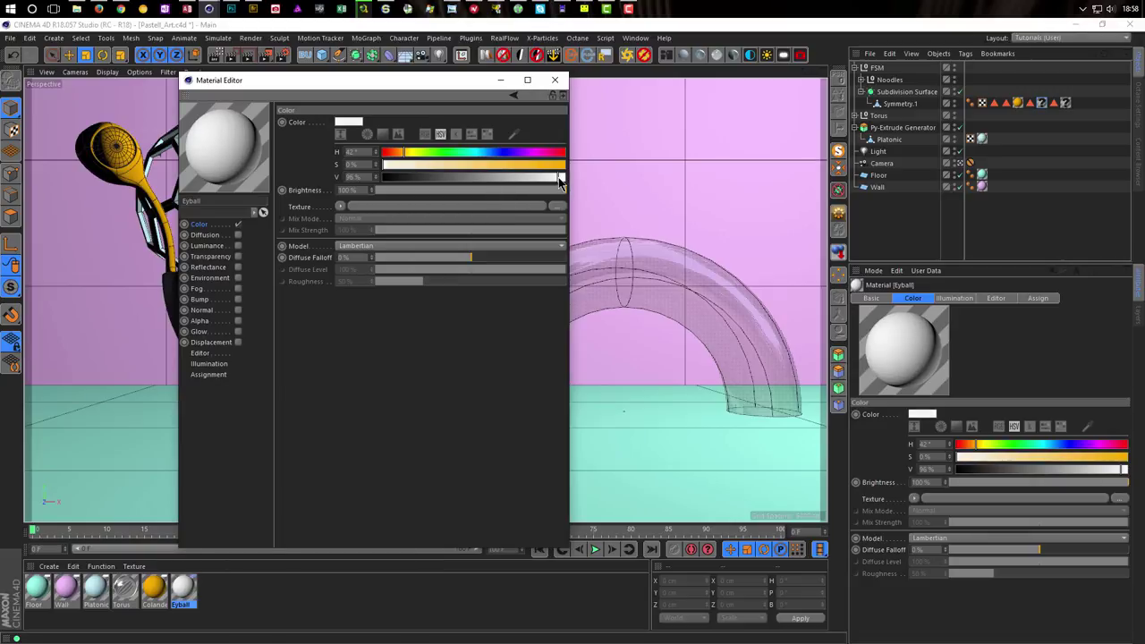
pyautogui.click(554, 80)
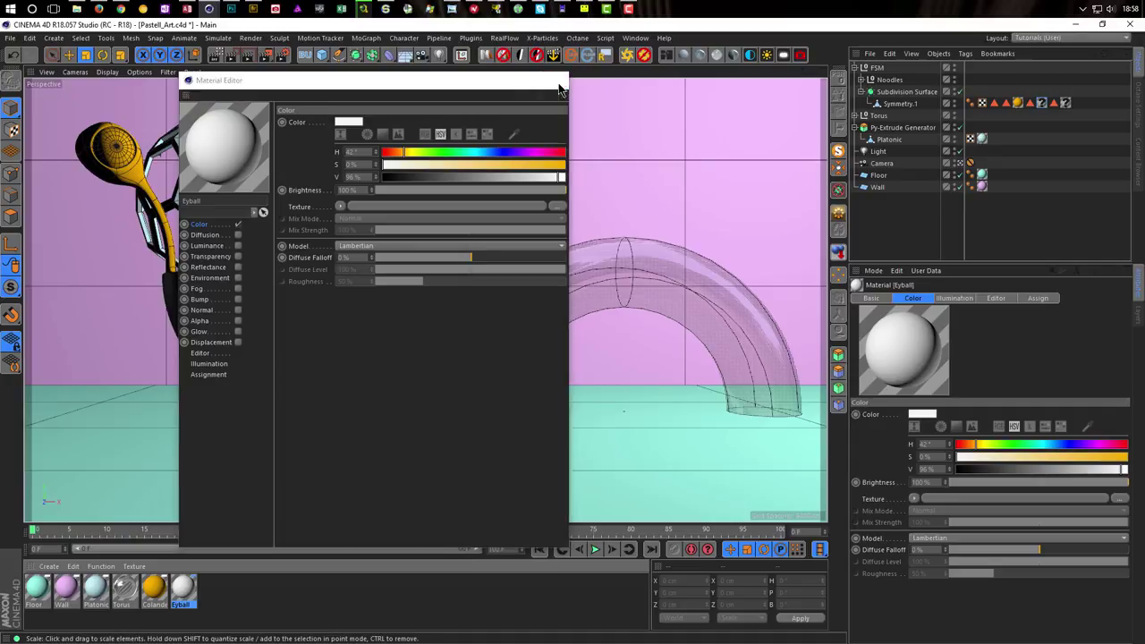
pyautogui.moveTo(179, 586); pyautogui.dragTo(1043, 108)
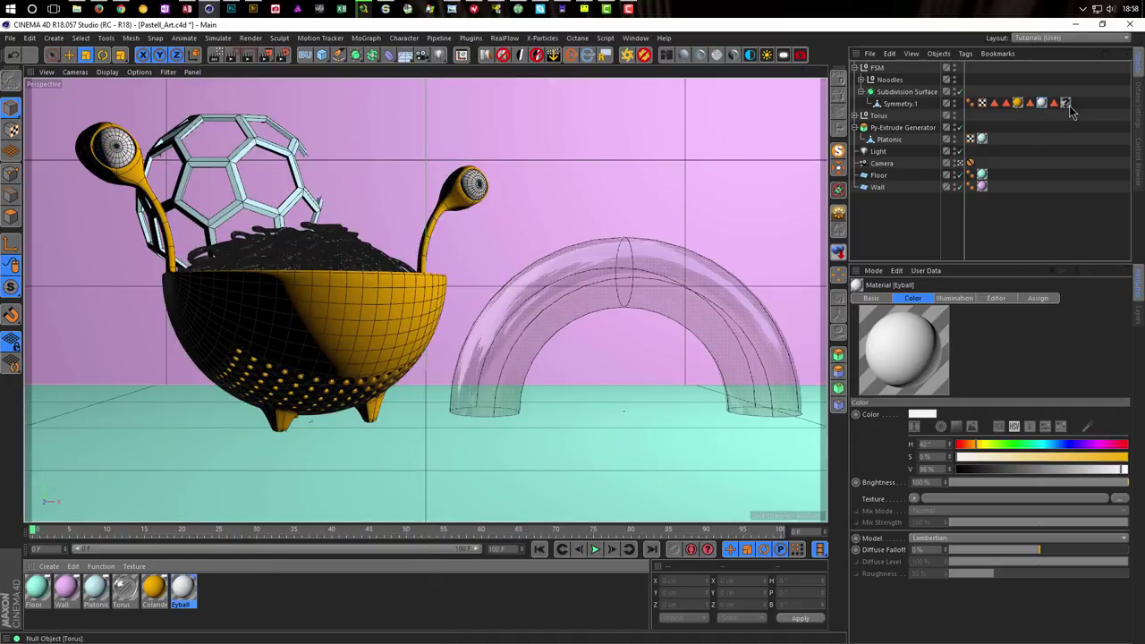
# Step: Duplicate Eyball into a black Pupil material and apply it to Symmetry.1
pyautogui.keyDown('ctrl'); pyautogui.moveTo(191, 594); pyautogui.dragTo(216, 592); pyautogui.keyUp('ctrl')
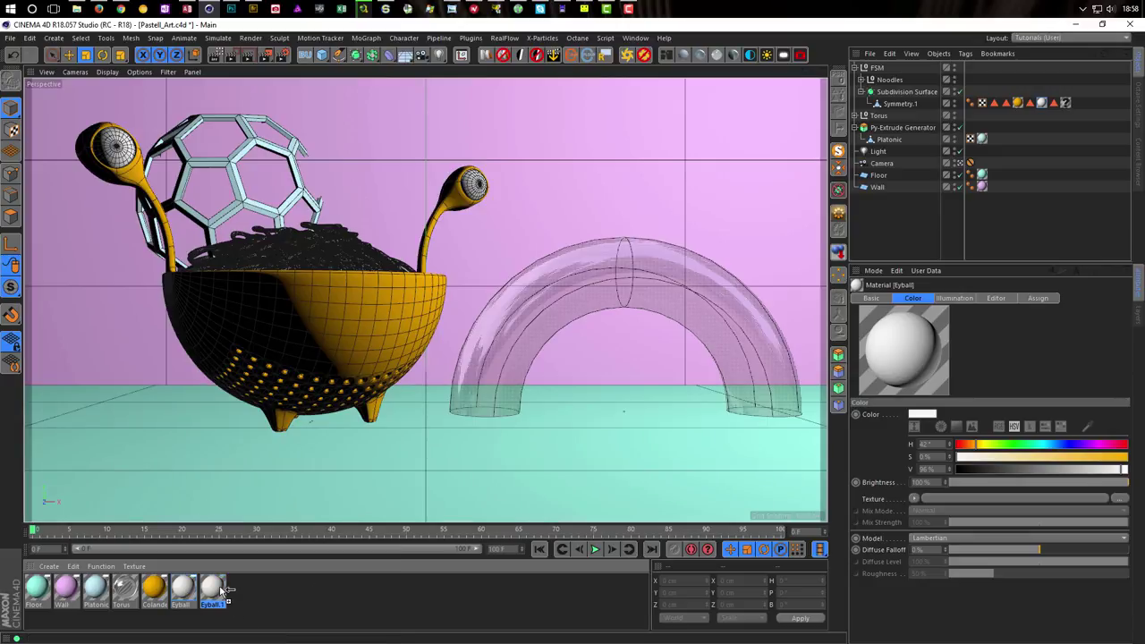
pyautogui.doubleClick(215, 591)
pyautogui.write('Pupil')
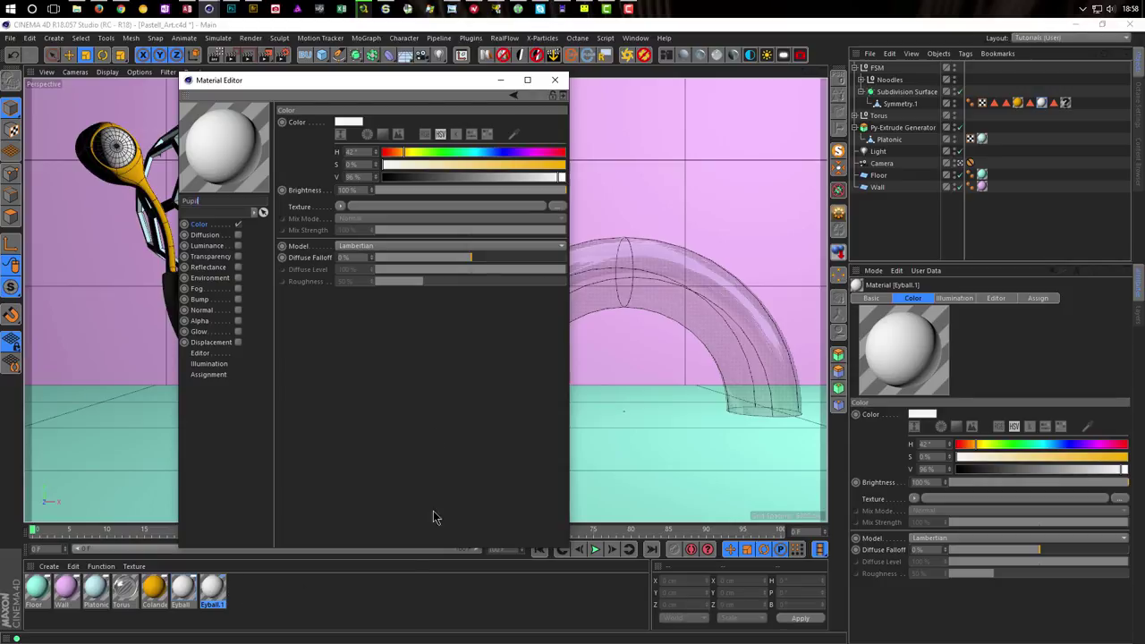
pyautogui.click(411, 176)
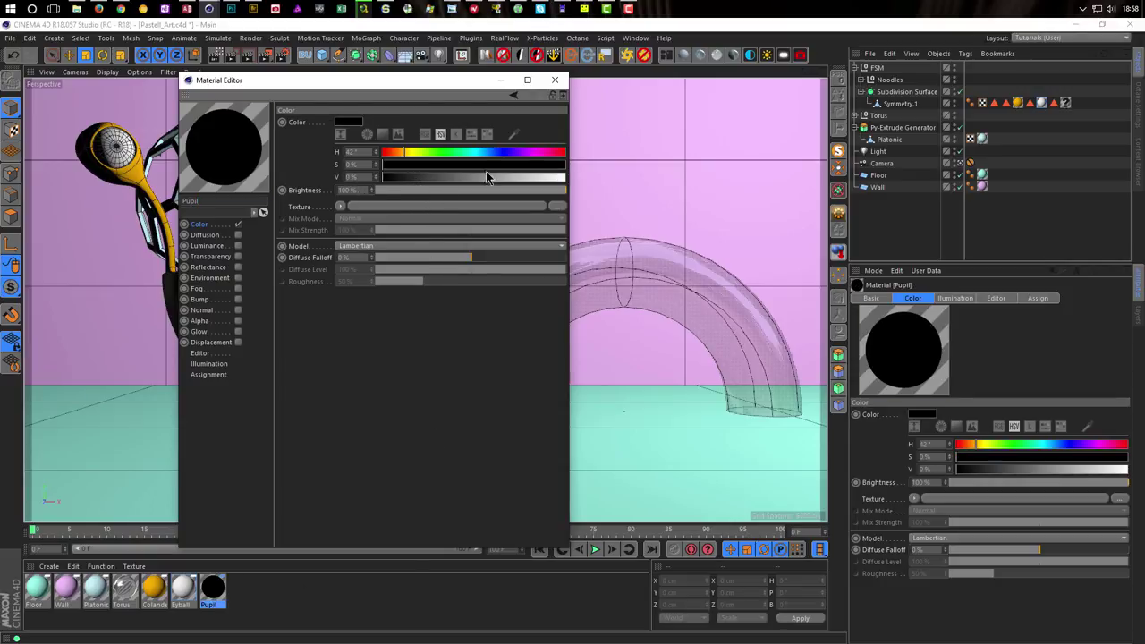
pyautogui.click(555, 80)
pyautogui.moveTo(211, 597); pyautogui.dragTo(1067, 105)
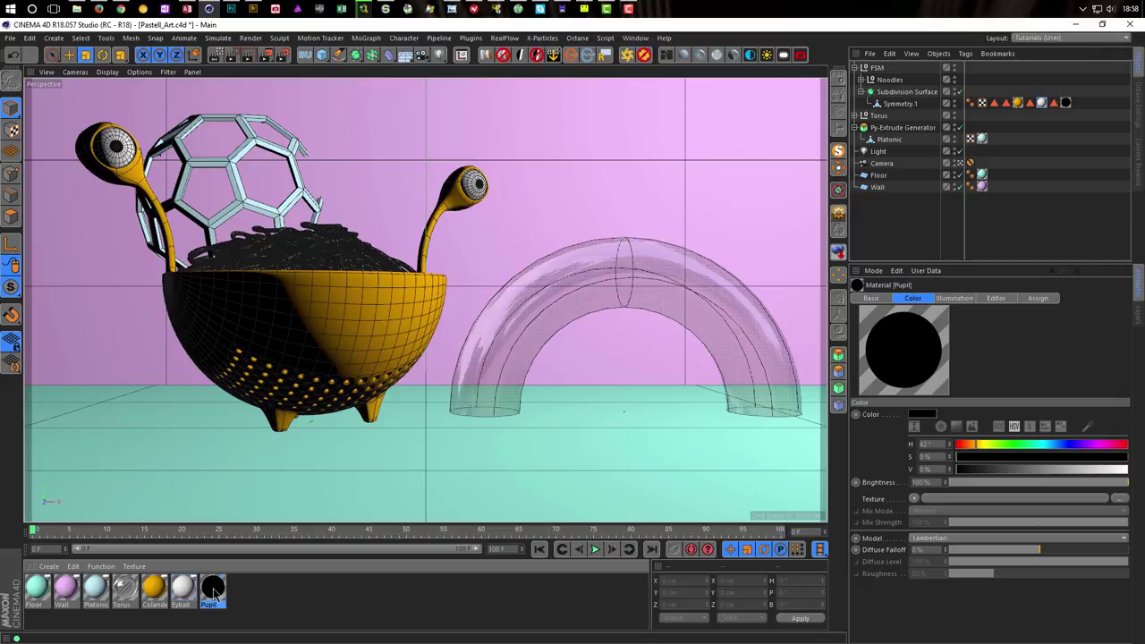
# Step: Check the Torus material, then duplicate Pupil into Pupil.1
pyautogui.doubleClick(125, 590)
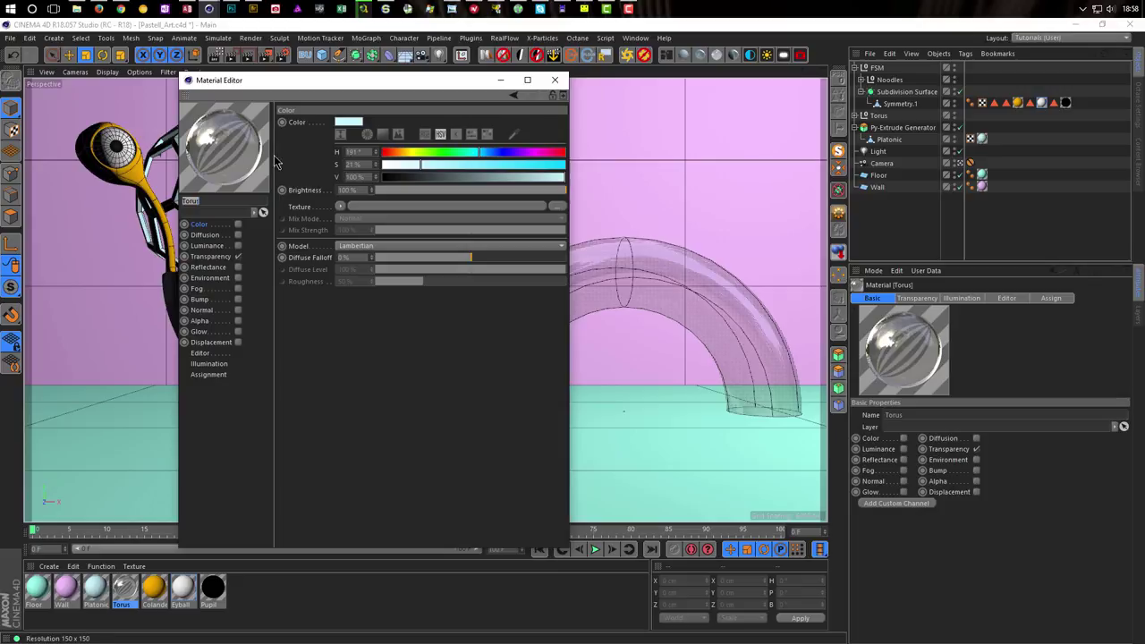
pyautogui.click(554, 79)
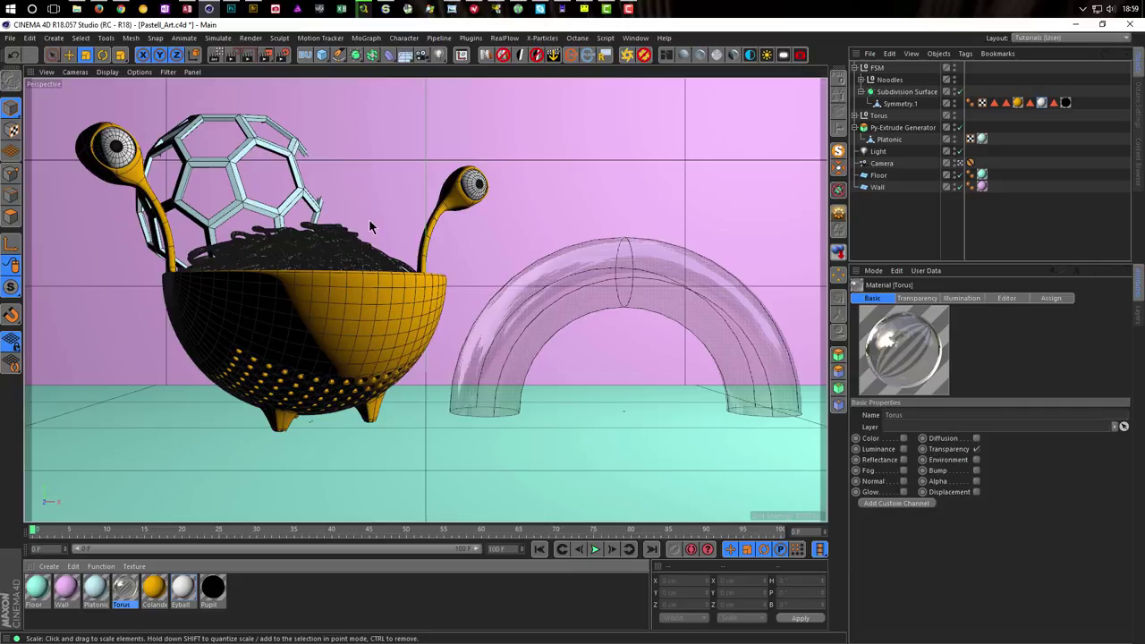
pyautogui.keyDown('ctrl'); pyautogui.moveTo(213, 587); pyautogui.dragTo(252, 601); pyautogui.keyUp('ctrl')
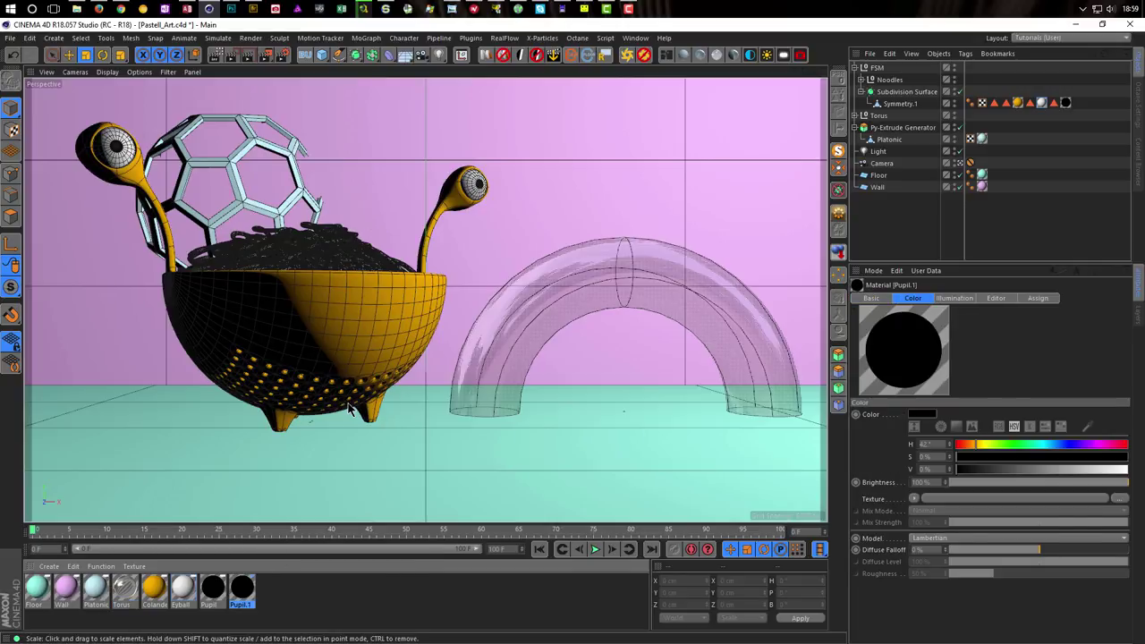
pyautogui.click(254, 9)
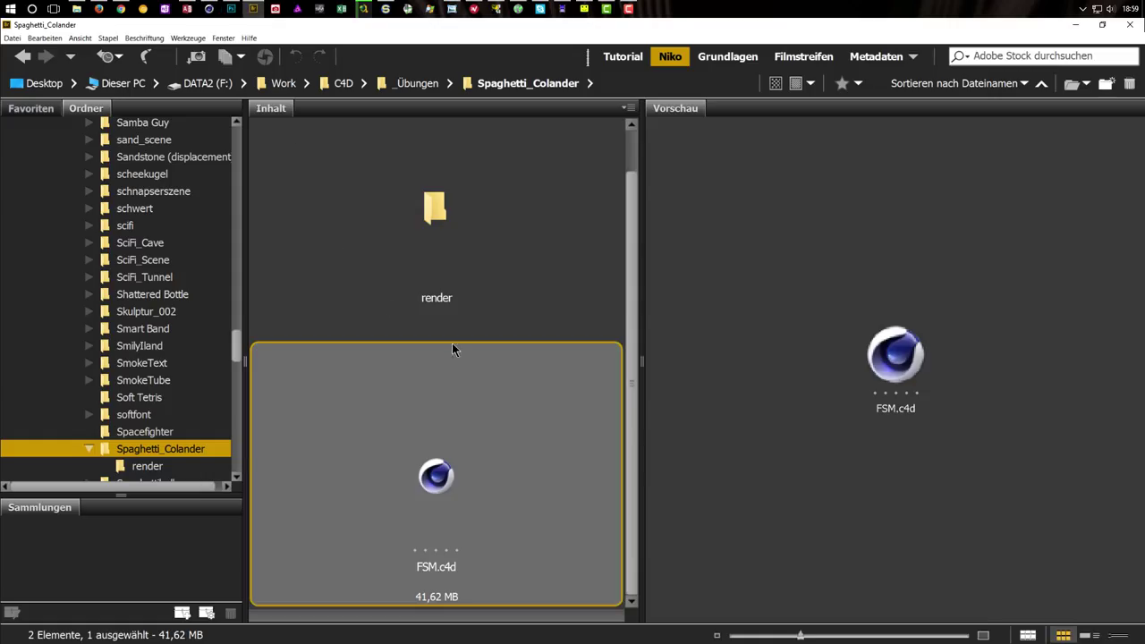
pyautogui.doubleClick(433, 230)
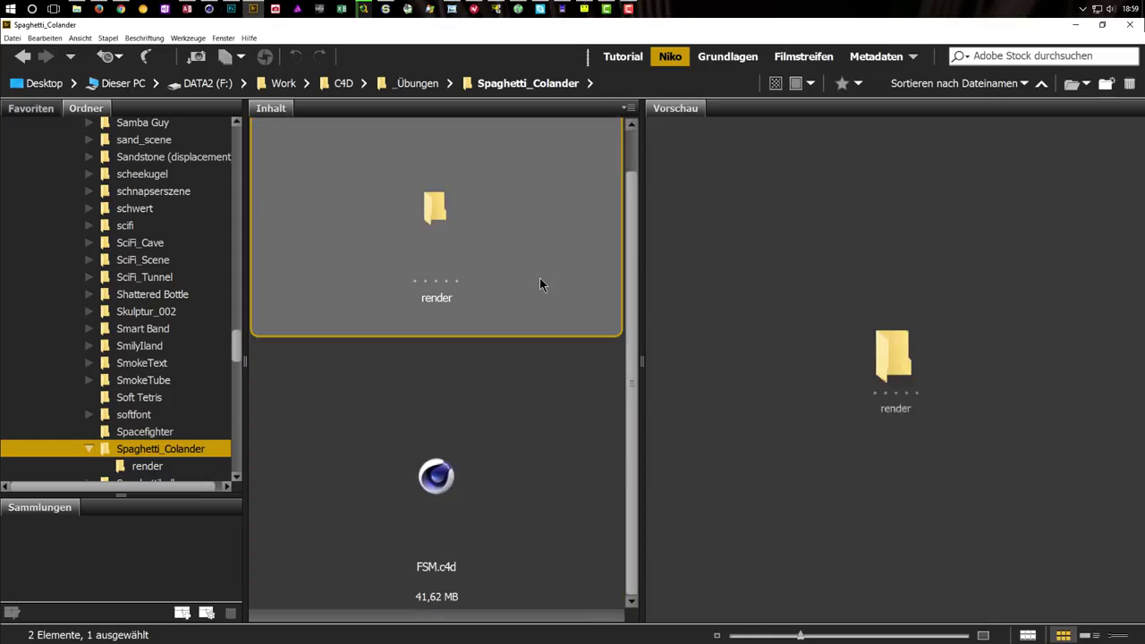
pyautogui.click(433, 246)
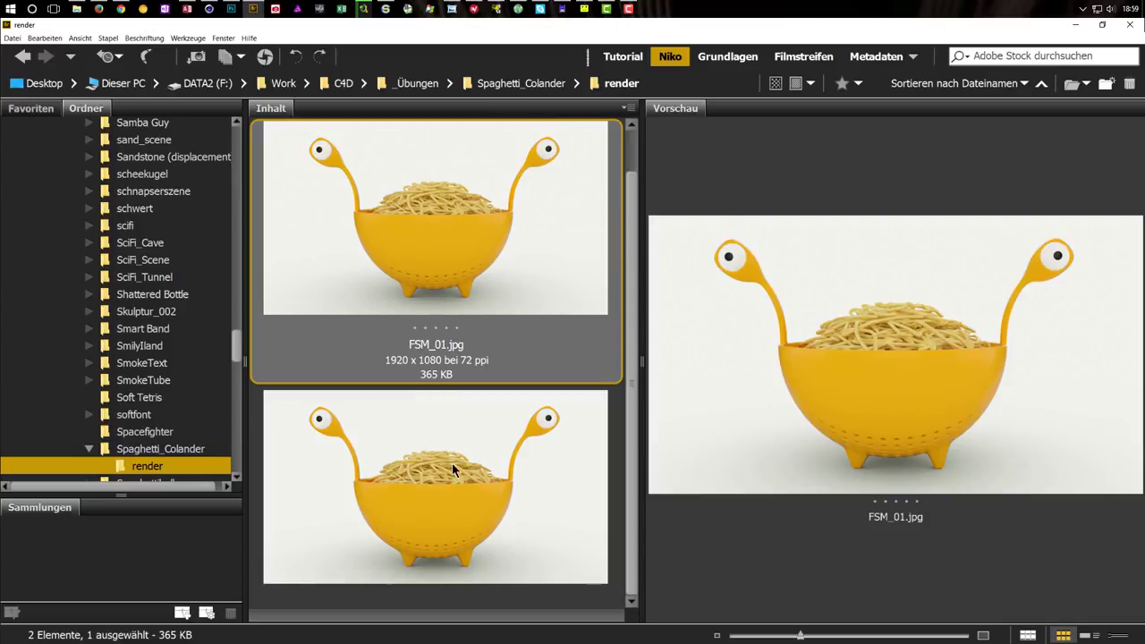
pyautogui.click(565, 579)
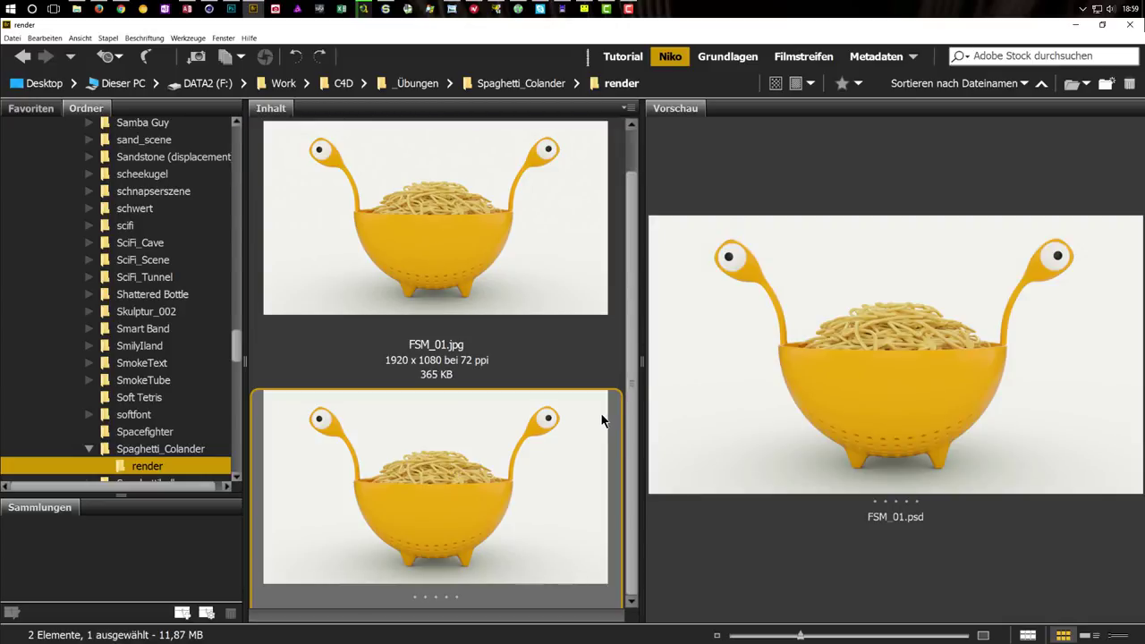
pyautogui.press('space')
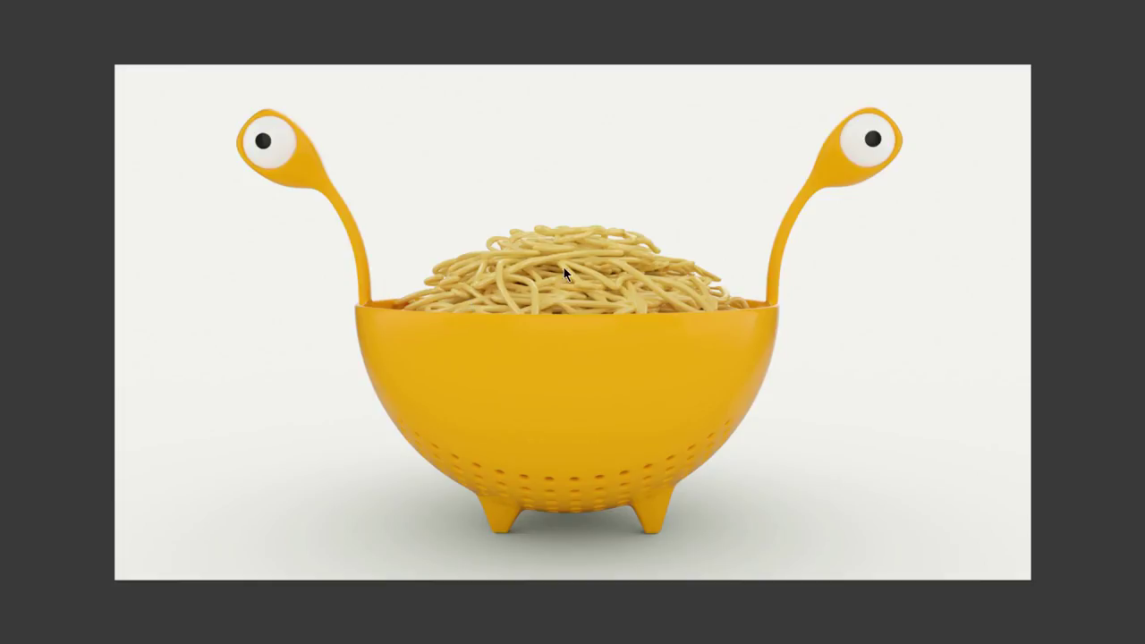
pyautogui.press('space')
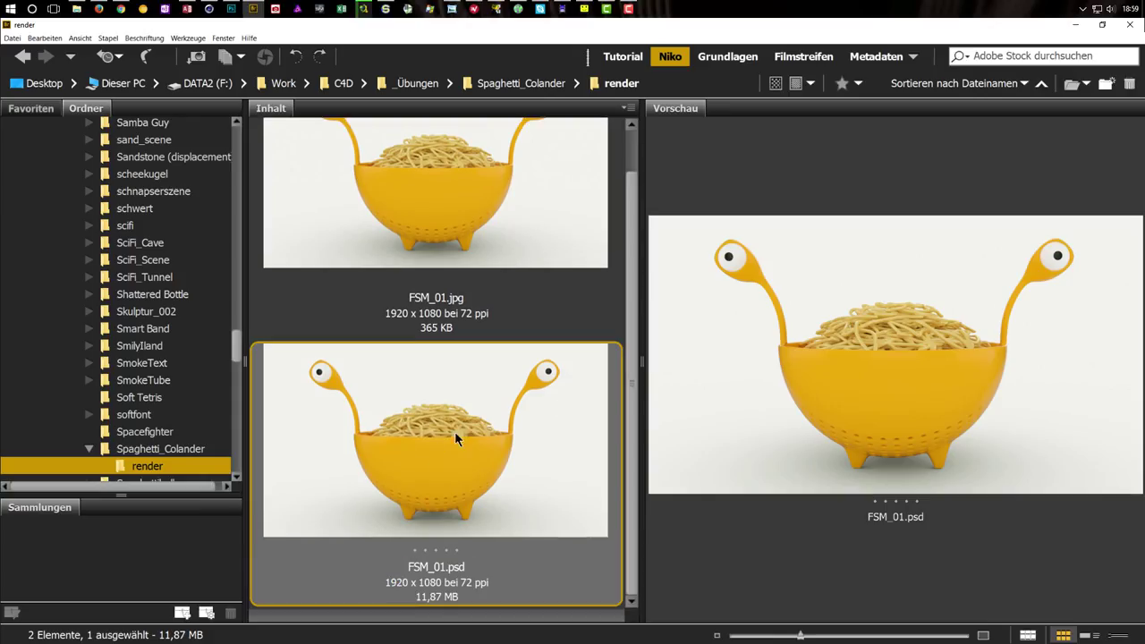
pyautogui.click(1076, 24)
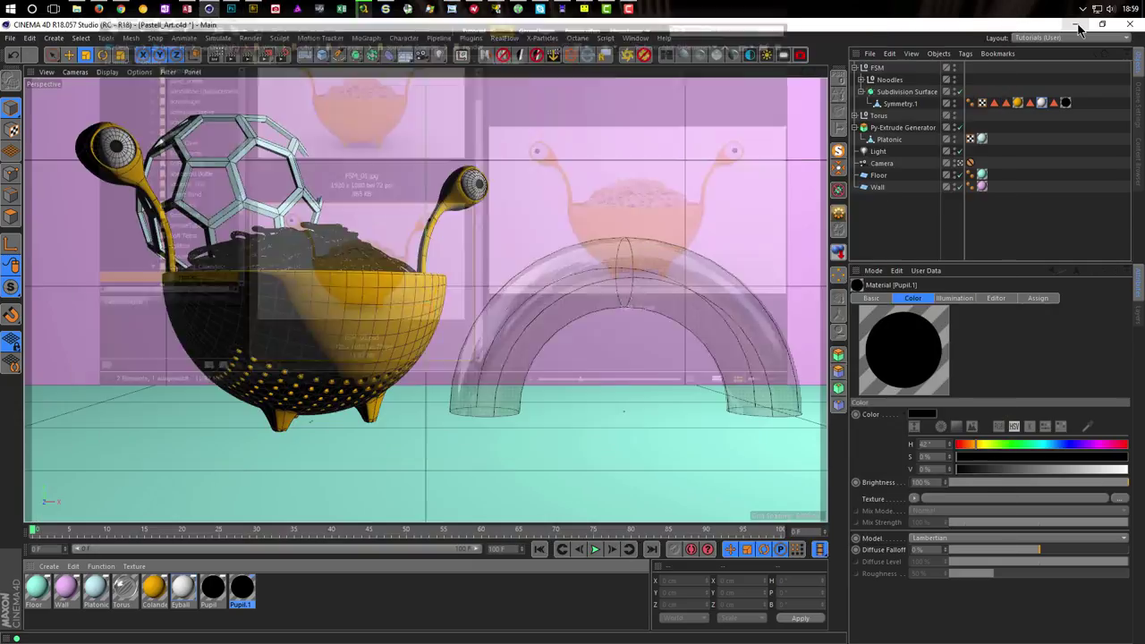
# Step: Rename the copied Pupil.1 material to Noodles and make its colour pale yellow (H 50°, S ~43%)
pyautogui.doubleClick(242, 589)
pyautogui.write('Nood')
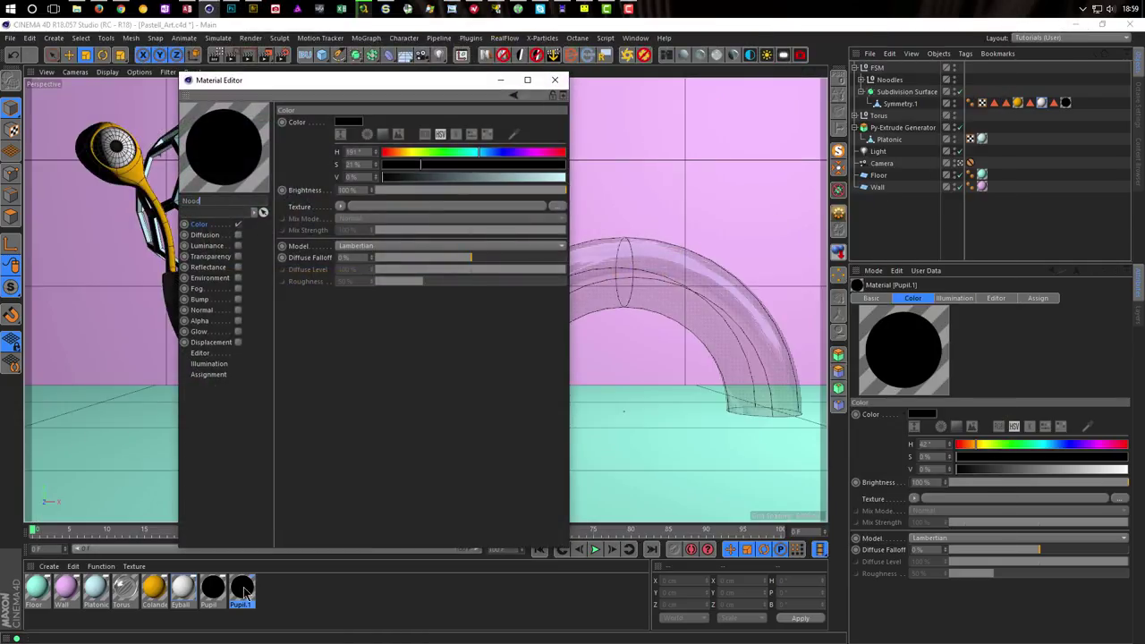
pyautogui.press('Return')
pyautogui.click(413, 153)
pyautogui.moveTo(421, 165); pyautogui.dragTo(540, 165)
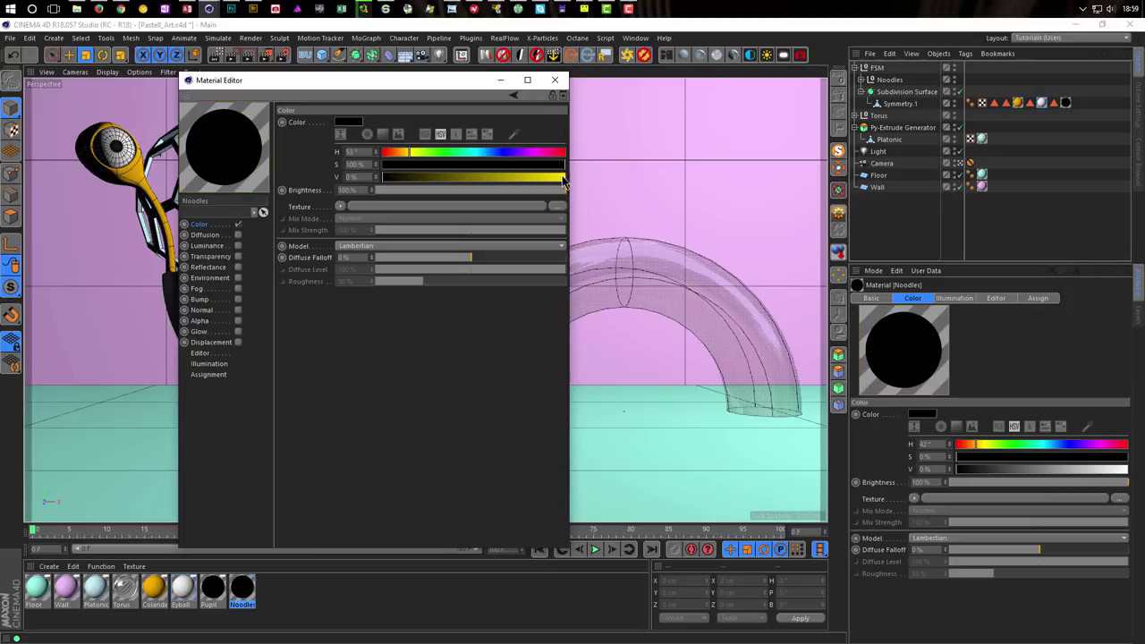
pyautogui.click(565, 176)
pyautogui.click(407, 153)
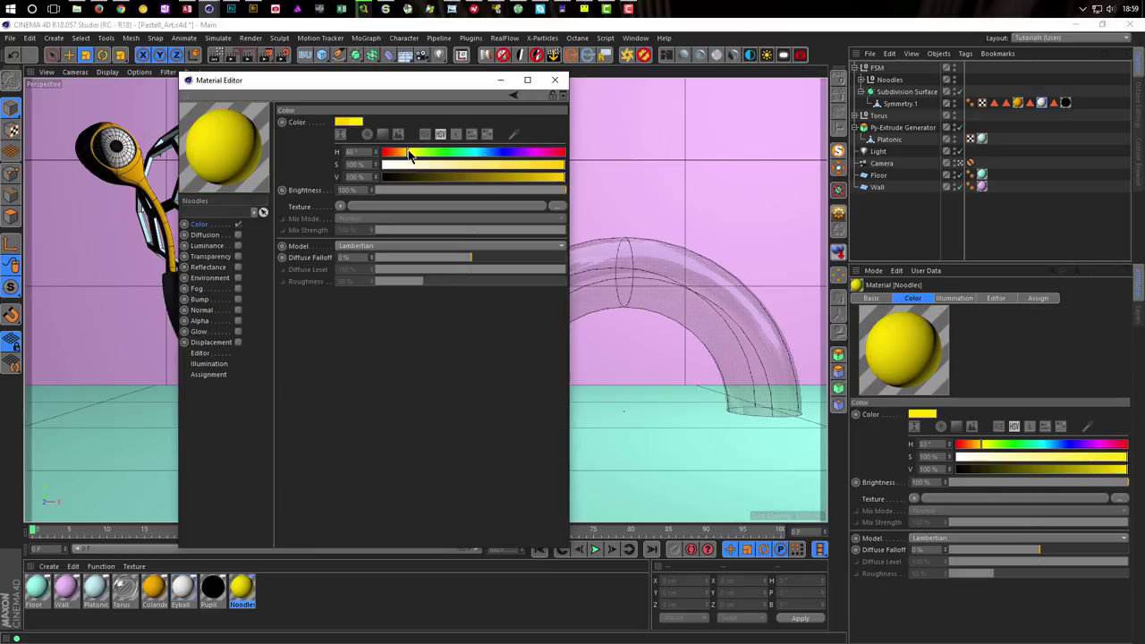
pyautogui.click(453, 166)
pyautogui.moveTo(455, 167); pyautogui.dragTo(458, 167)
pyautogui.click(243, 590)
# Step: Apply the Noodles material to the Noodles group and render the view
pyautogui.moveTo(242, 590); pyautogui.dragTo(891, 79)
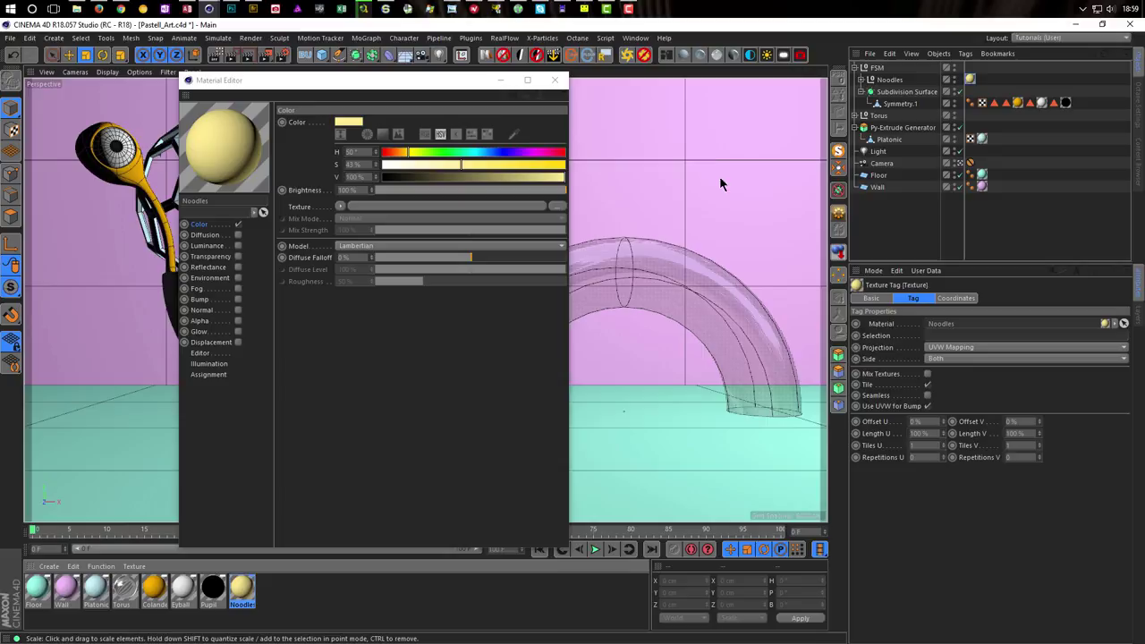
pyautogui.click(555, 79)
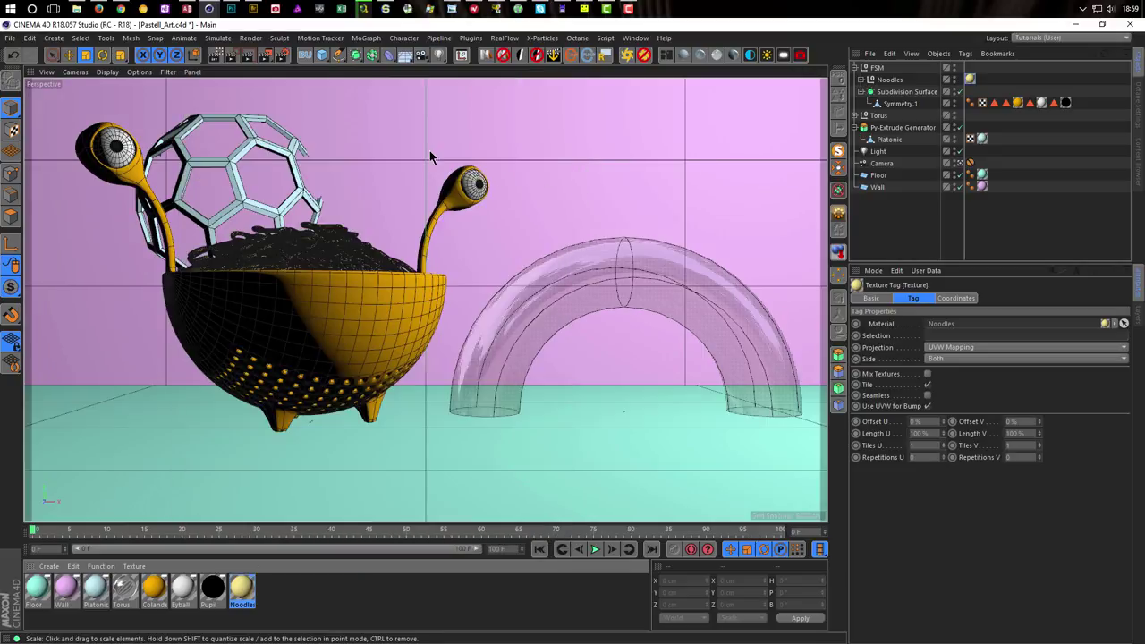
pyautogui.click(216, 55)
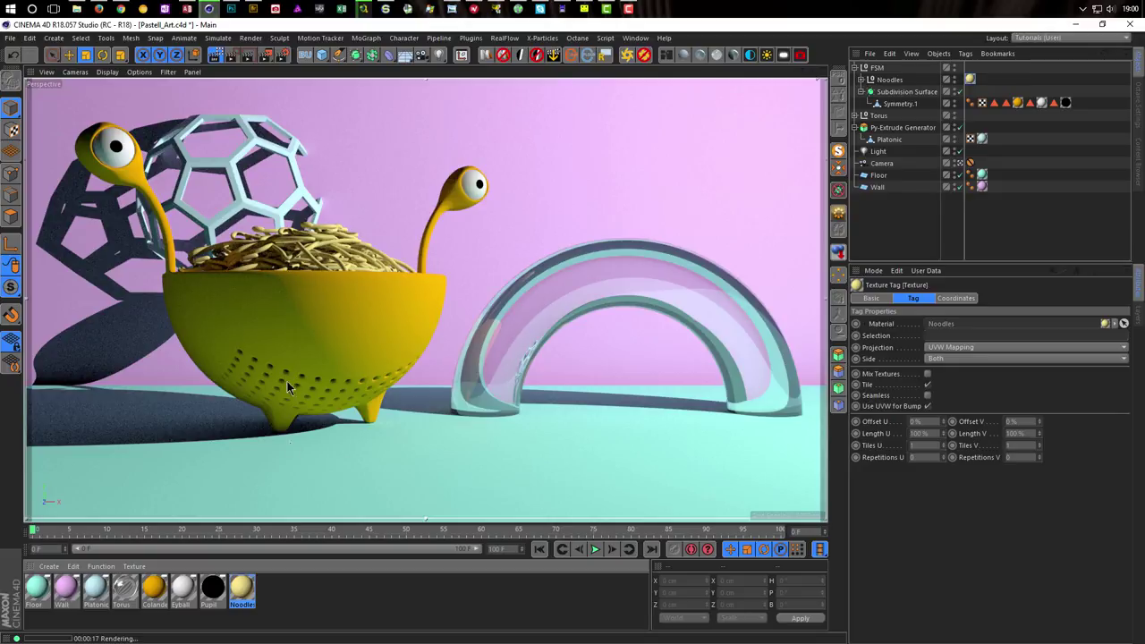
# Step: Enable Luminance on the Noodles material with its brightness at 30%
pyautogui.doubleClick(243, 589)
pyautogui.moveTo(425, 87); pyautogui.dragTo(916, 150)
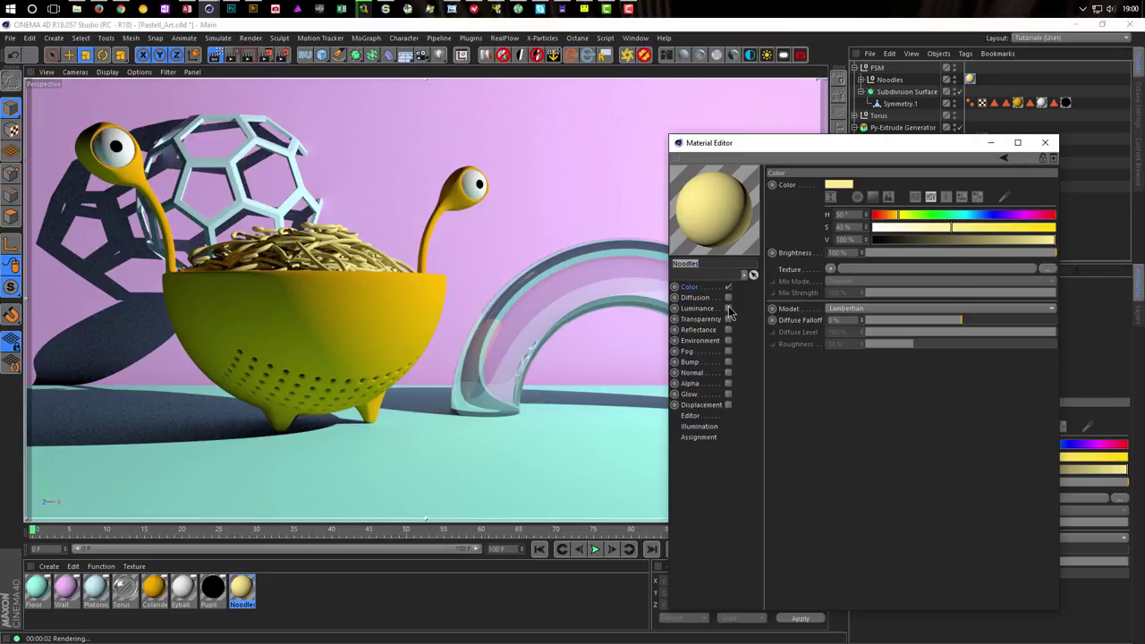
pyautogui.click(728, 309)
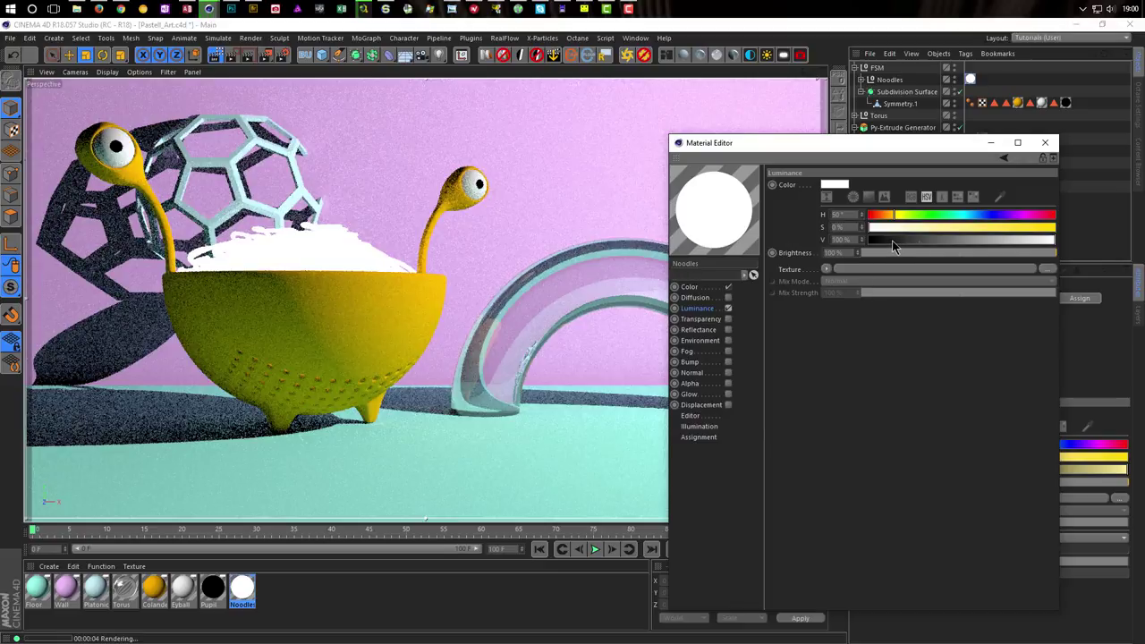
pyautogui.click(844, 253)
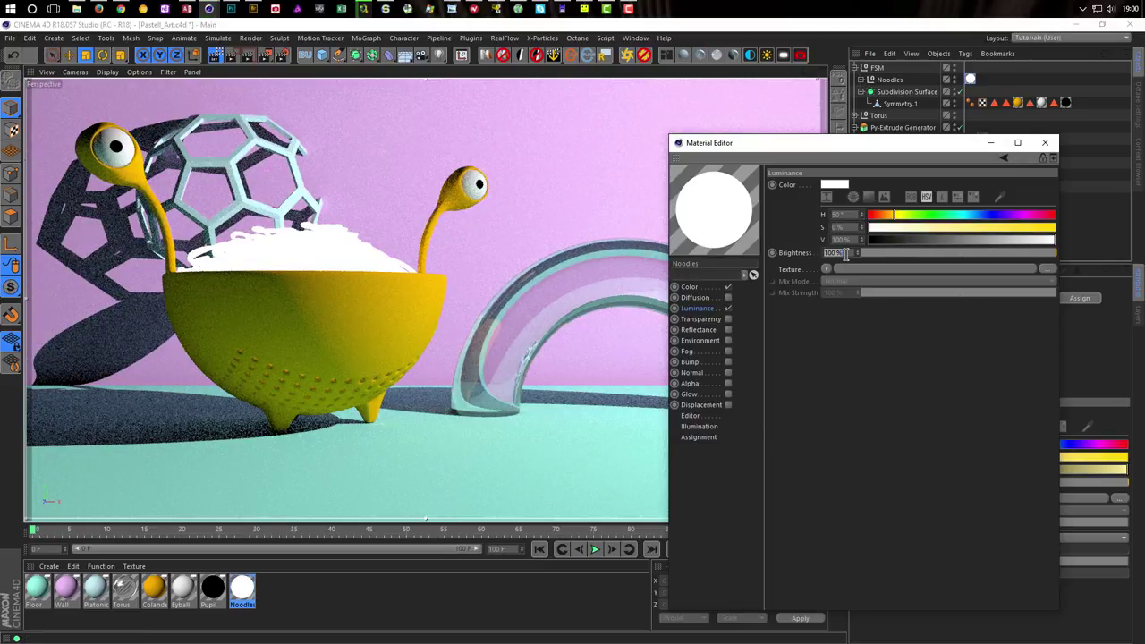
pyautogui.press('Return')
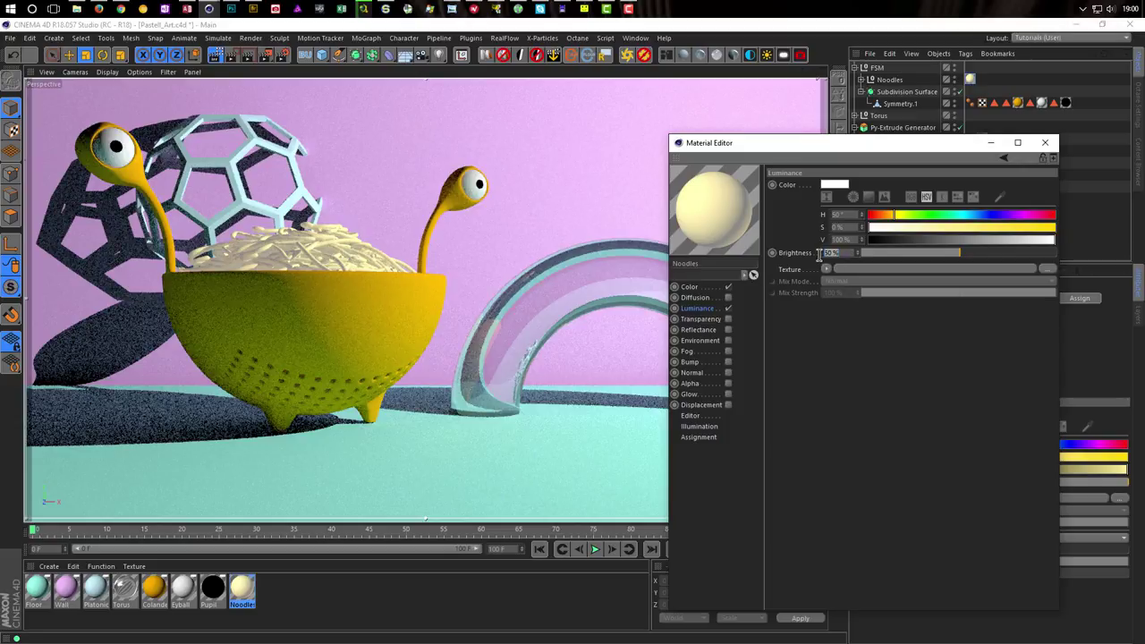
pyautogui.write('30')
pyautogui.press('Return')
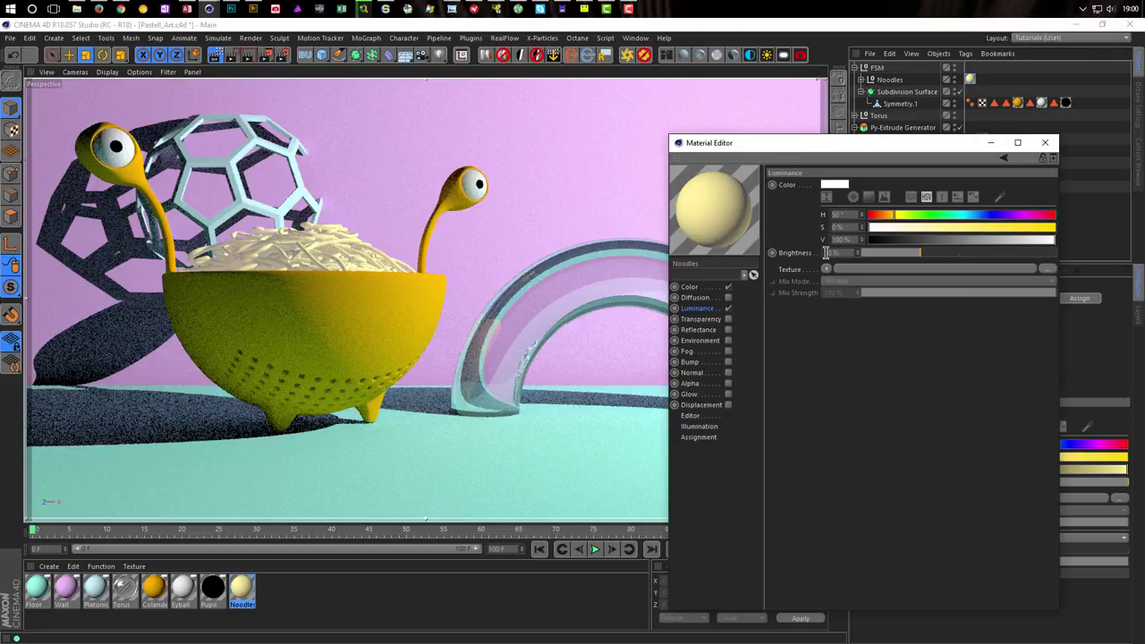
# Step: Tint the luminance glow pale yellow at about 30% saturation, then add a new omni light
pyautogui.moveTo(914, 232); pyautogui.dragTo(927, 233)
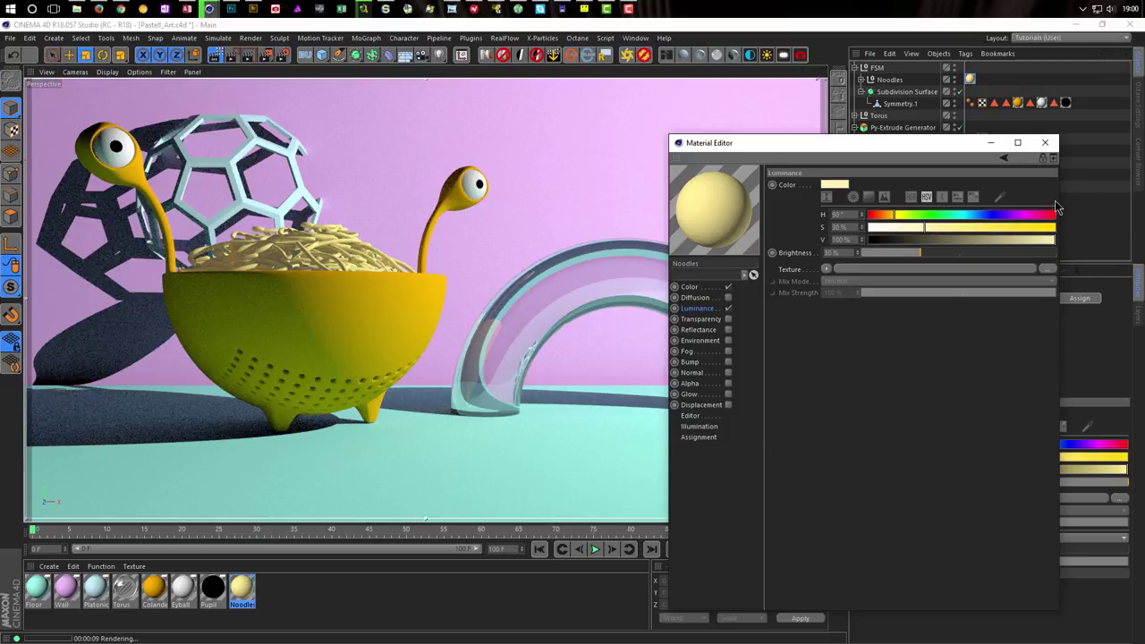
pyautogui.click(1049, 143)
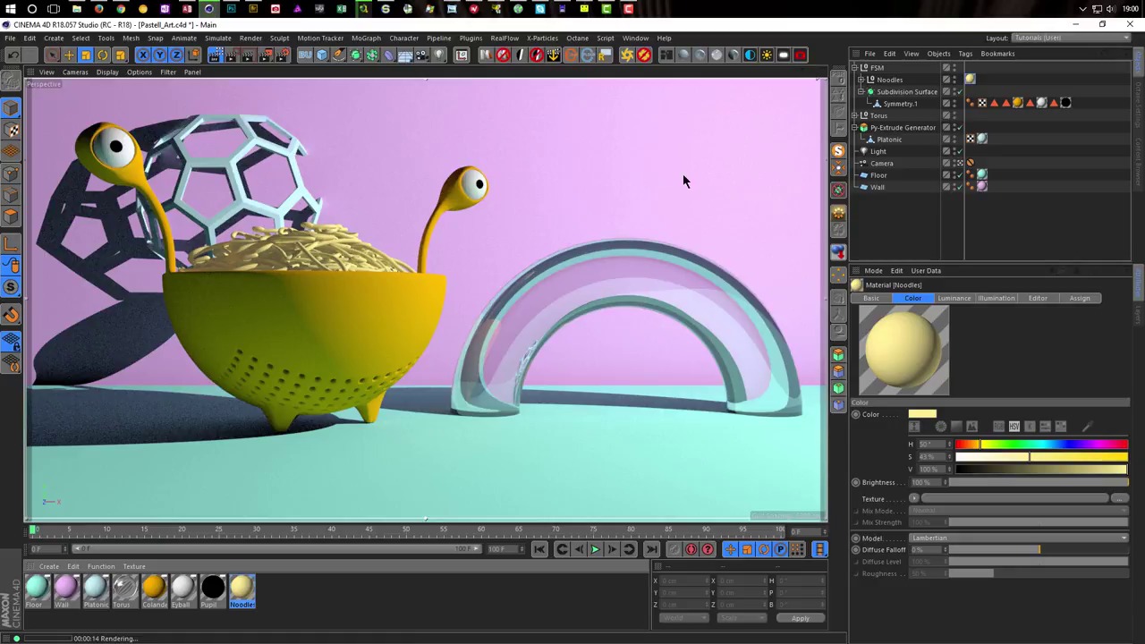
pyautogui.moveTo(439, 54); pyautogui.dragTo(474, 64)
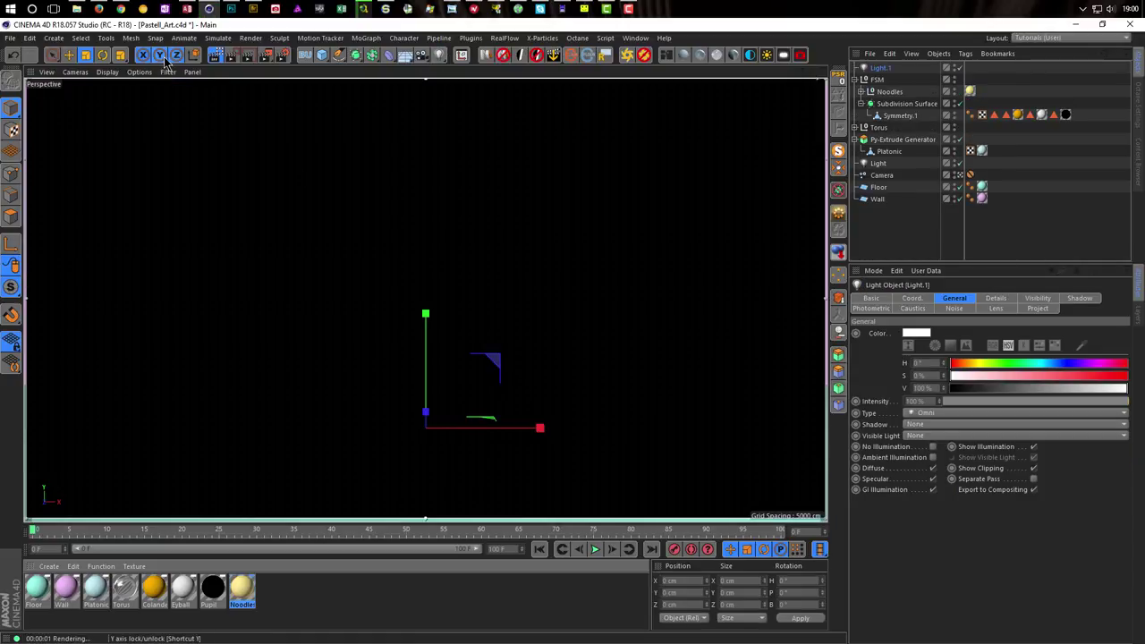
# Step: In the Right view, move Light.1 up and back to Y 395.954 cm, Z 224.296 cm
pyautogui.click(214, 56)
pyautogui.middleClick(273, 235)
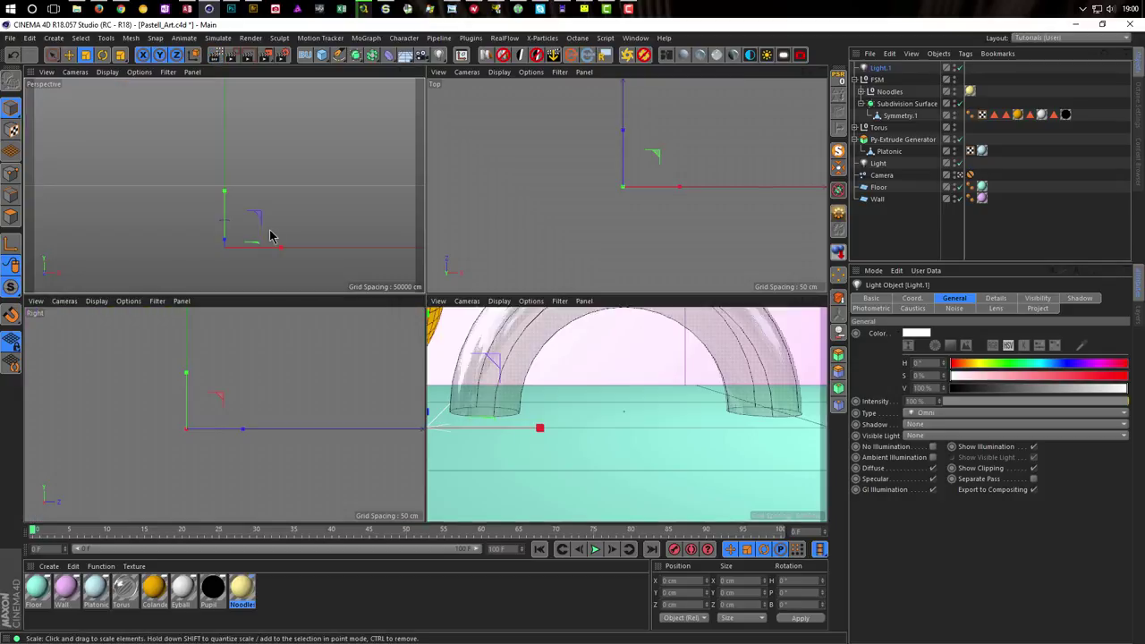
pyautogui.middleClick(273, 376)
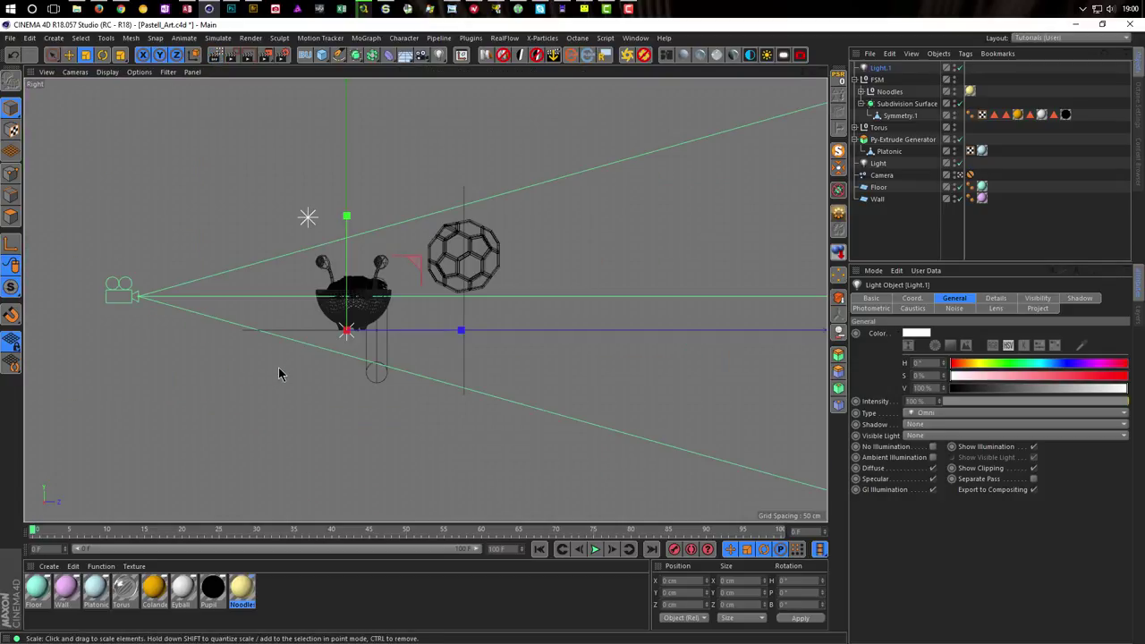
pyautogui.press('e')
pyautogui.moveTo(348, 220); pyautogui.dragTo(347, 68)
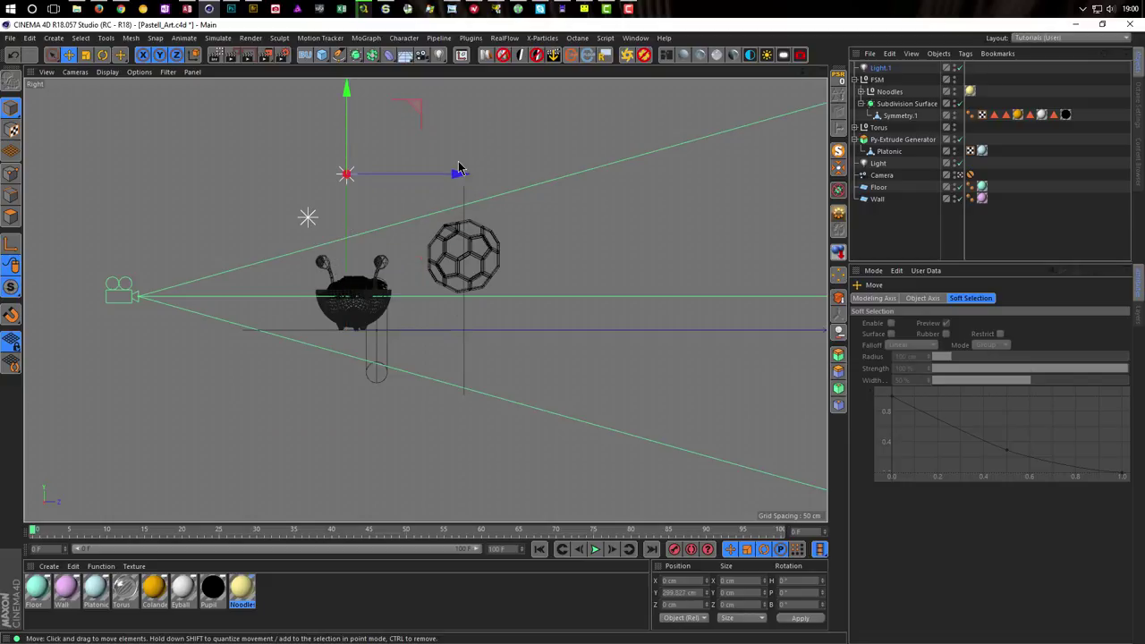
pyautogui.moveTo(472, 175); pyautogui.dragTo(585, 179)
pyautogui.moveTo(476, 101); pyautogui.dragTo(475, 43)
pyautogui.moveTo(580, 130); pyautogui.dragTo(573, 125)
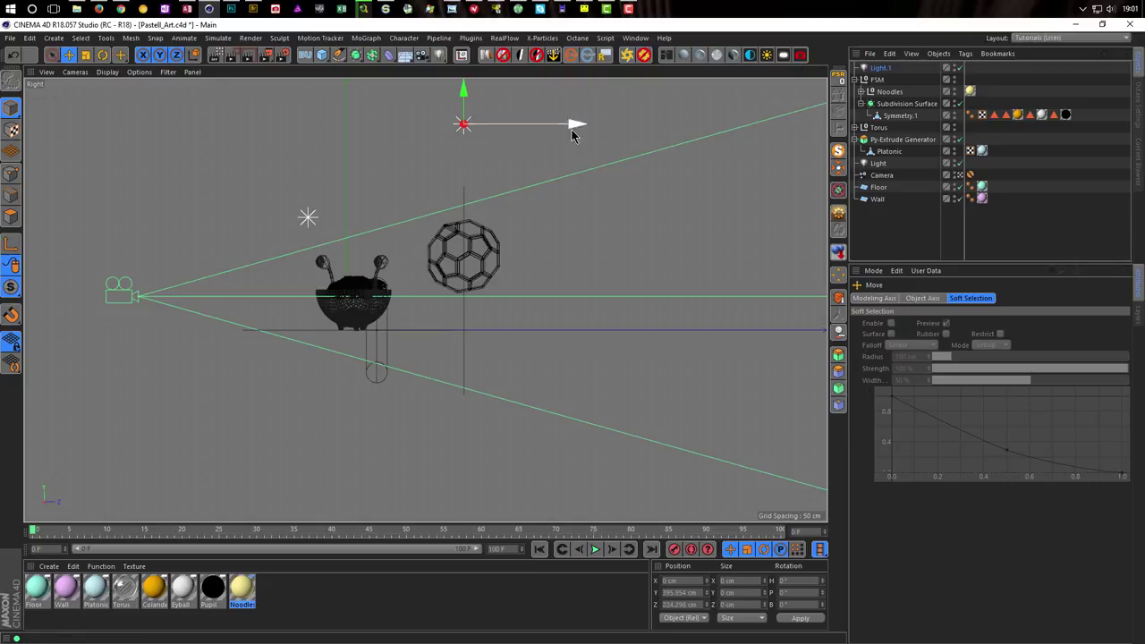
# Step: Render the full-size perspective view and select Light.1 to edit its settings
pyautogui.middleClick(491, 241)
pyautogui.press('F1')
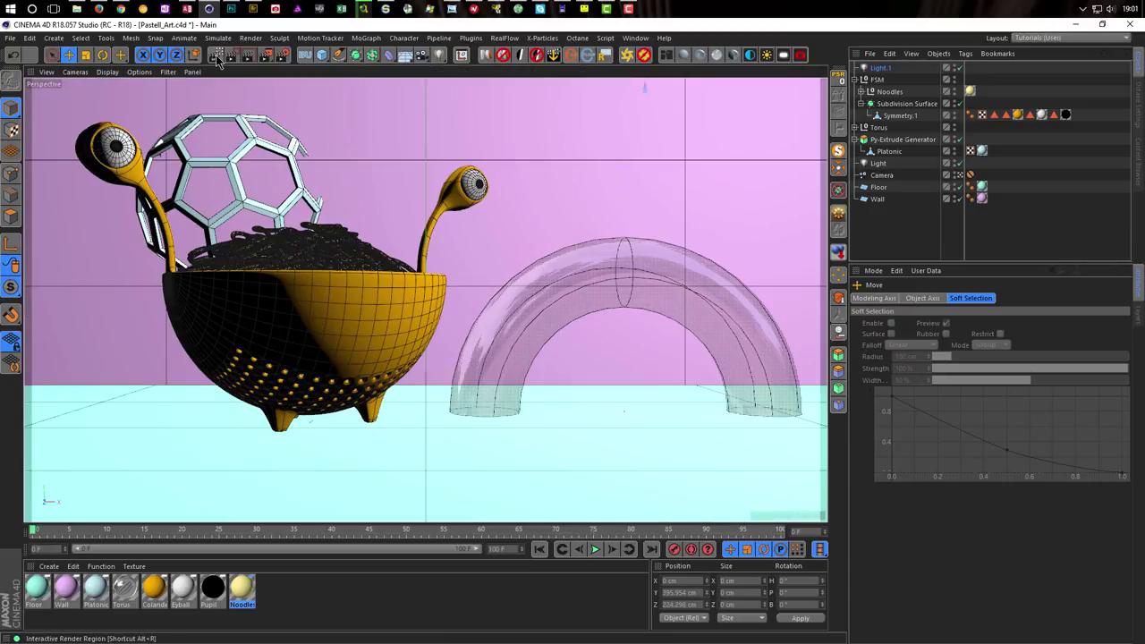
pyautogui.hotkey('ctrl', 'r')
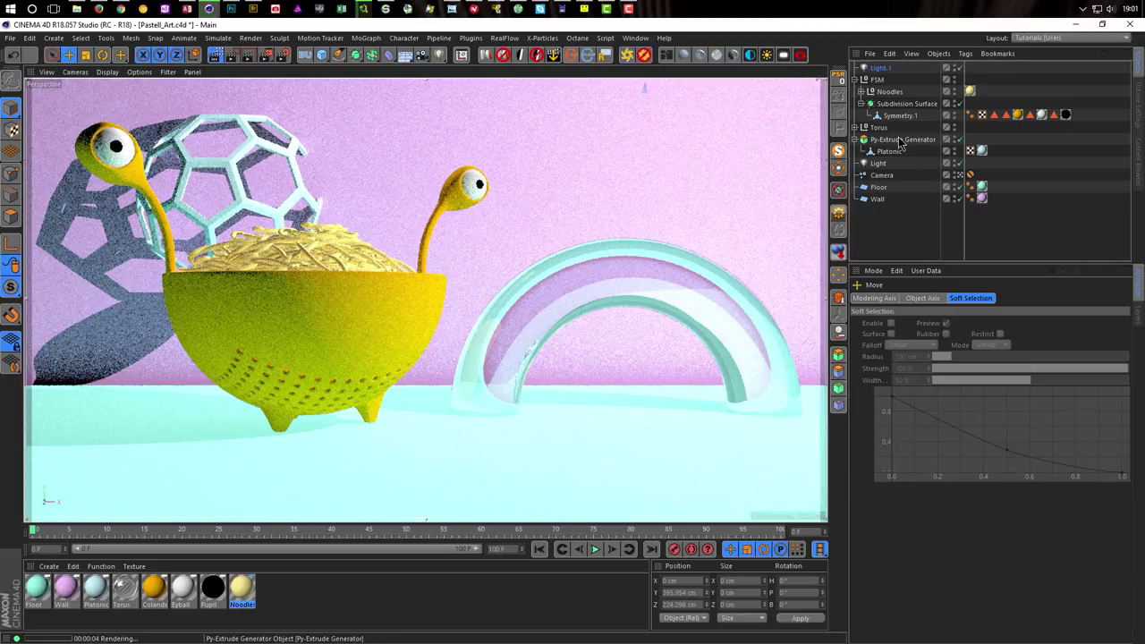
pyautogui.click(882, 69)
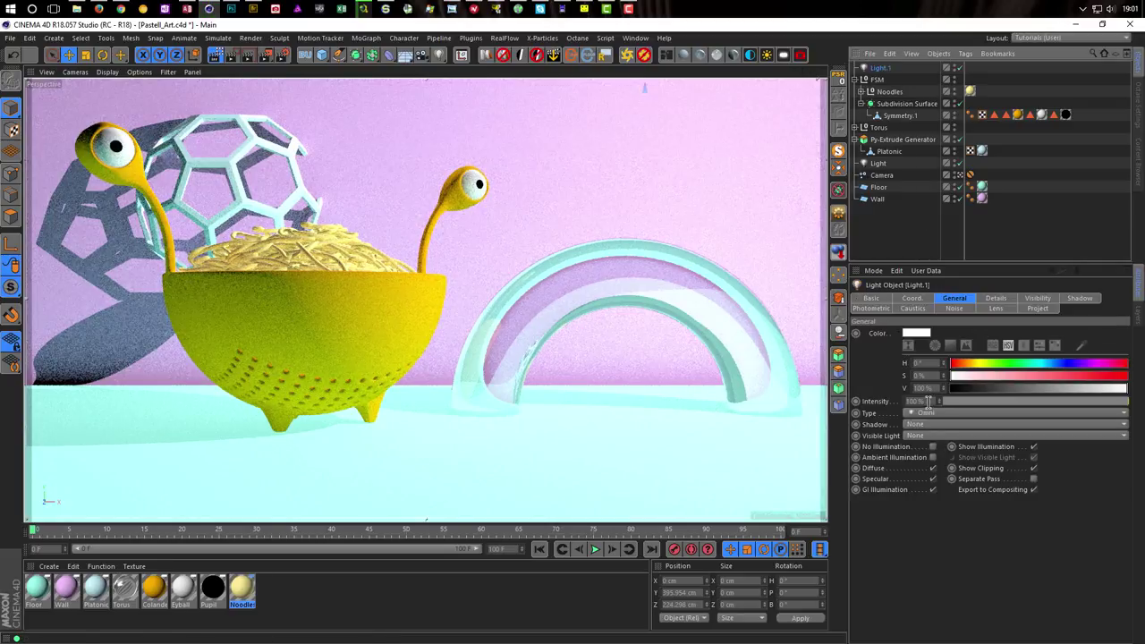
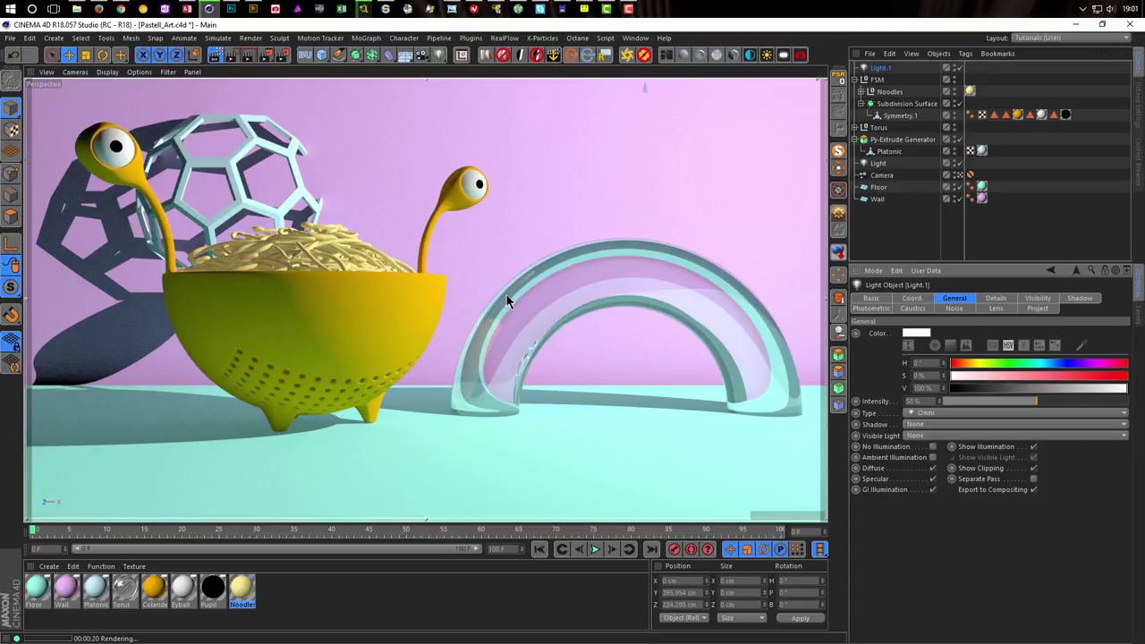
# Step: Nudge Light.1 slightly and show the Perspective, Top, Right and Front views together
pyautogui.moveTo(507, 294); pyautogui.dragTo(489, 326)
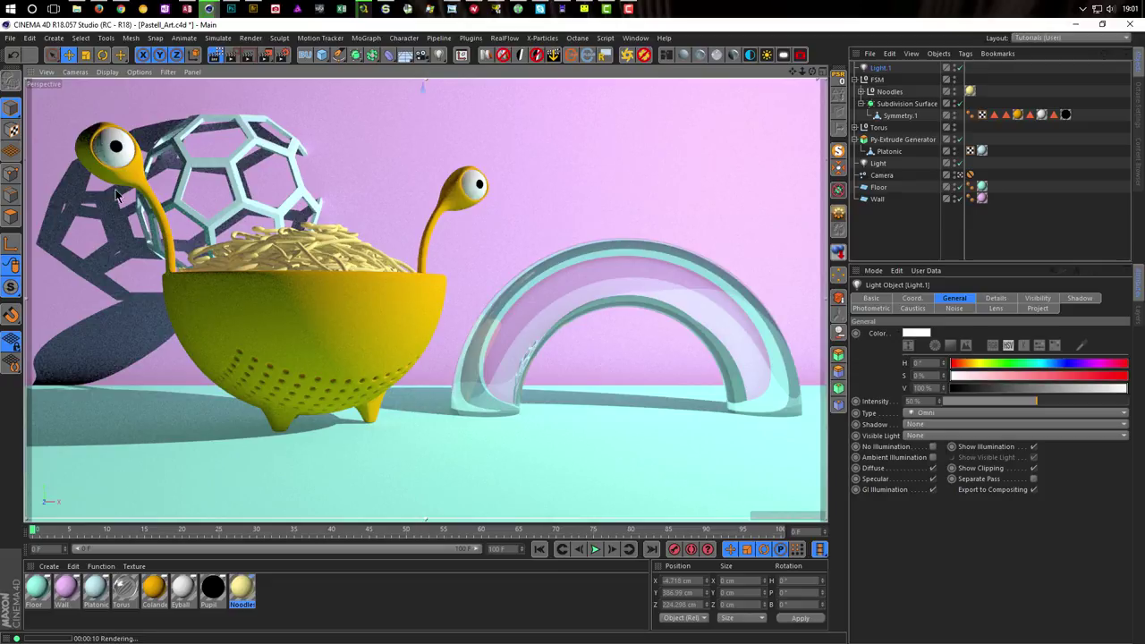
pyautogui.middleClick(325, 250)
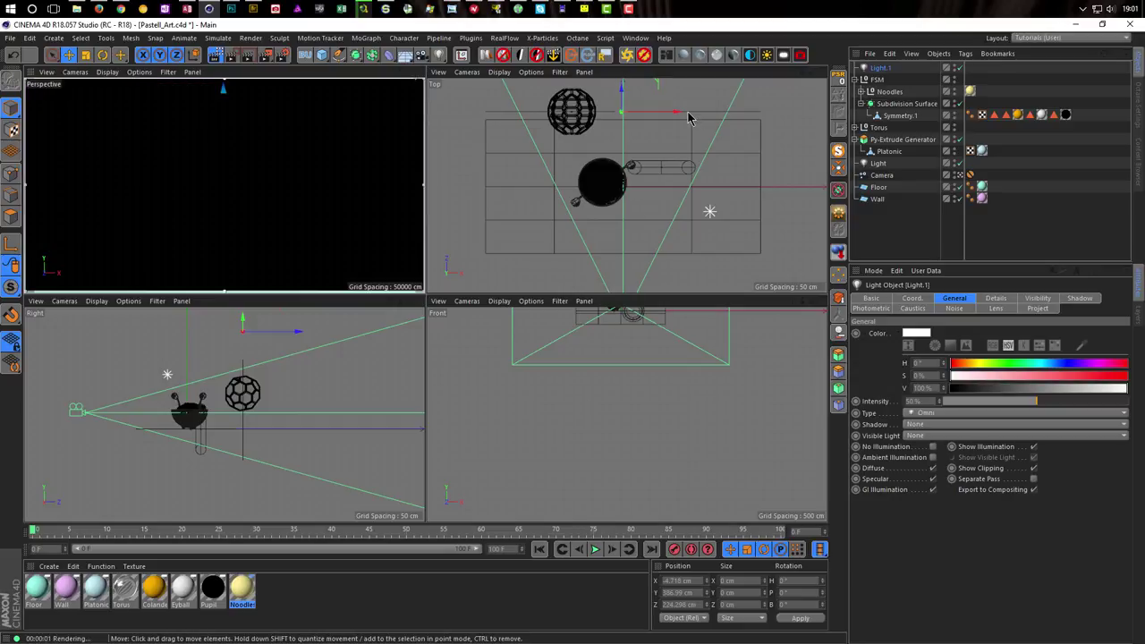
# Step: Move Light.1 far left, toward the camera and lower, then maximize the Perspective view
pyautogui.moveTo(683, 112); pyautogui.dragTo(592, 111)
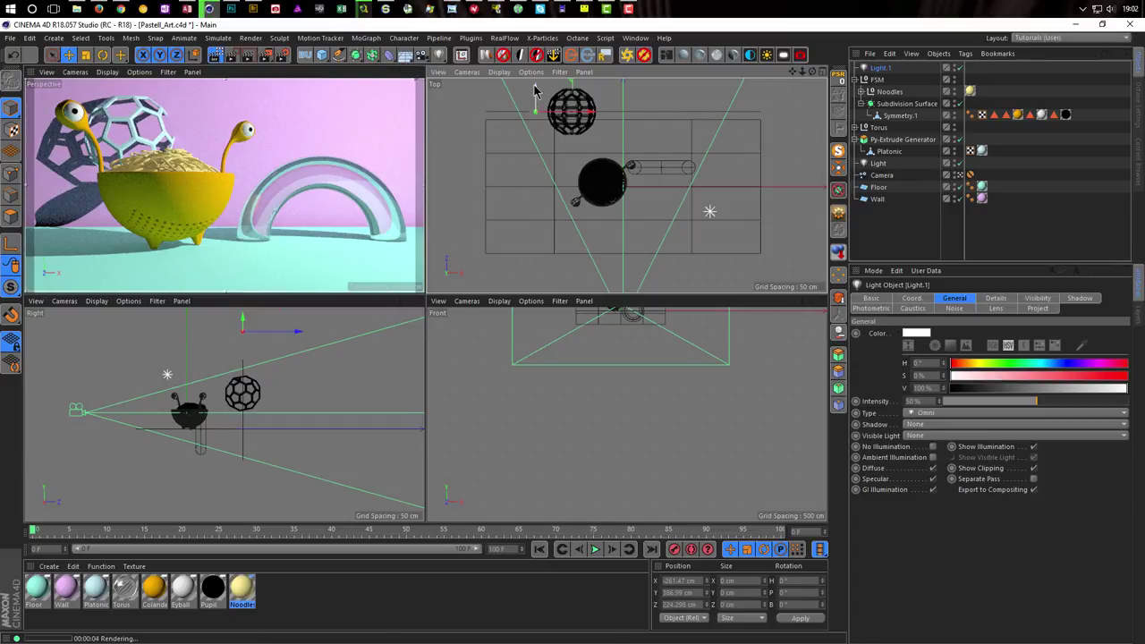
pyautogui.moveTo(534, 90); pyautogui.dragTo(535, 148)
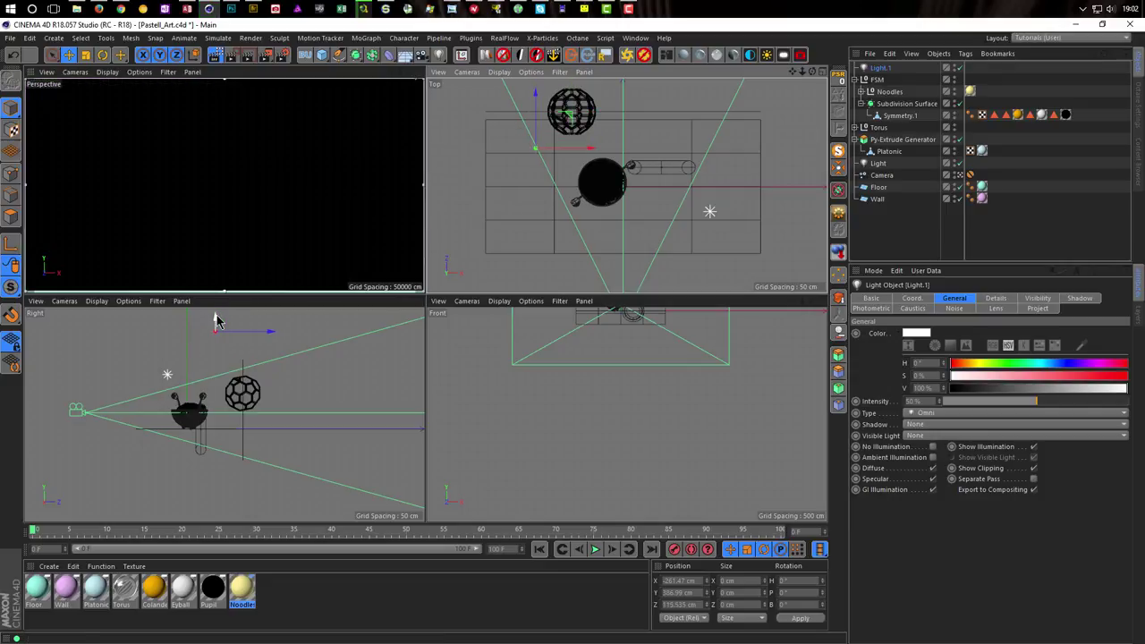
pyautogui.moveTo(215, 321); pyautogui.dragTo(217, 379)
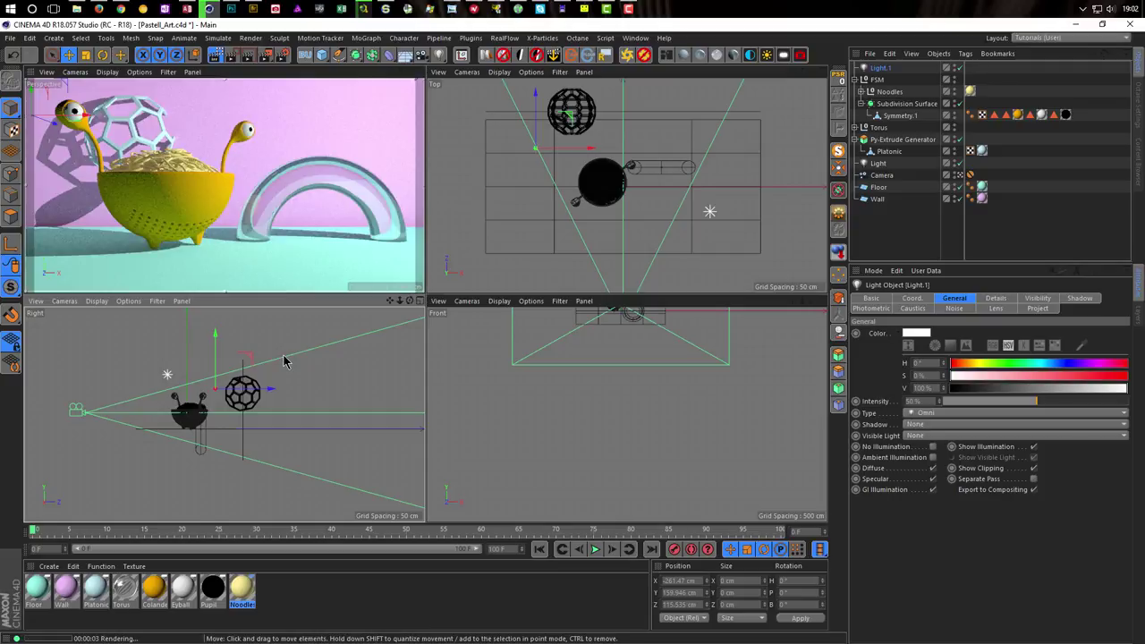
pyautogui.middleClick(277, 251)
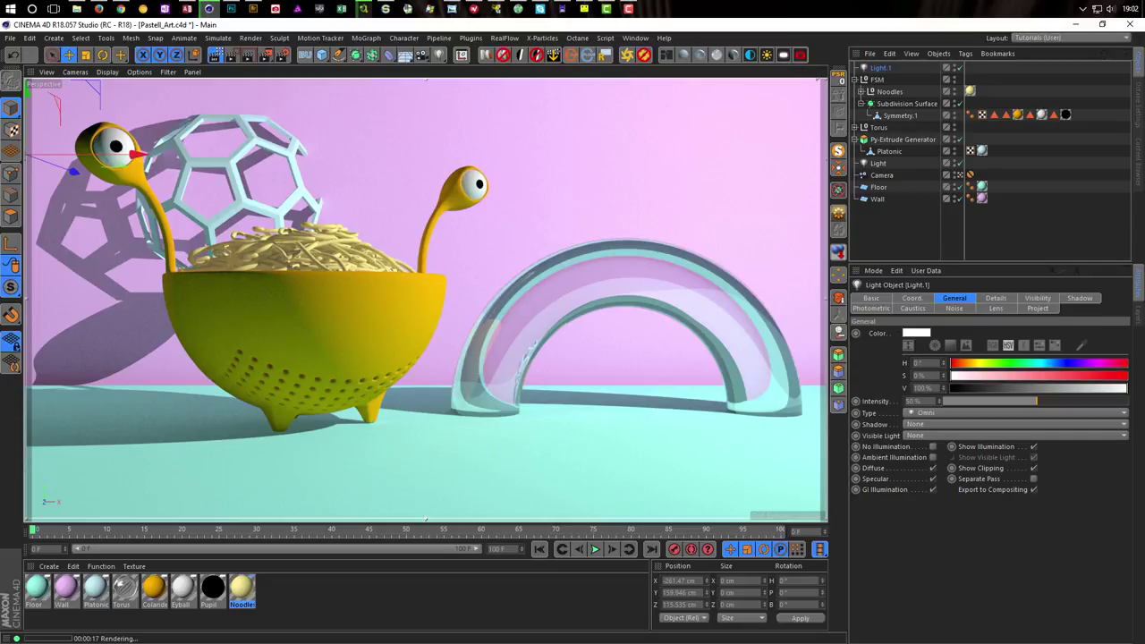
pyautogui.click(960, 69)
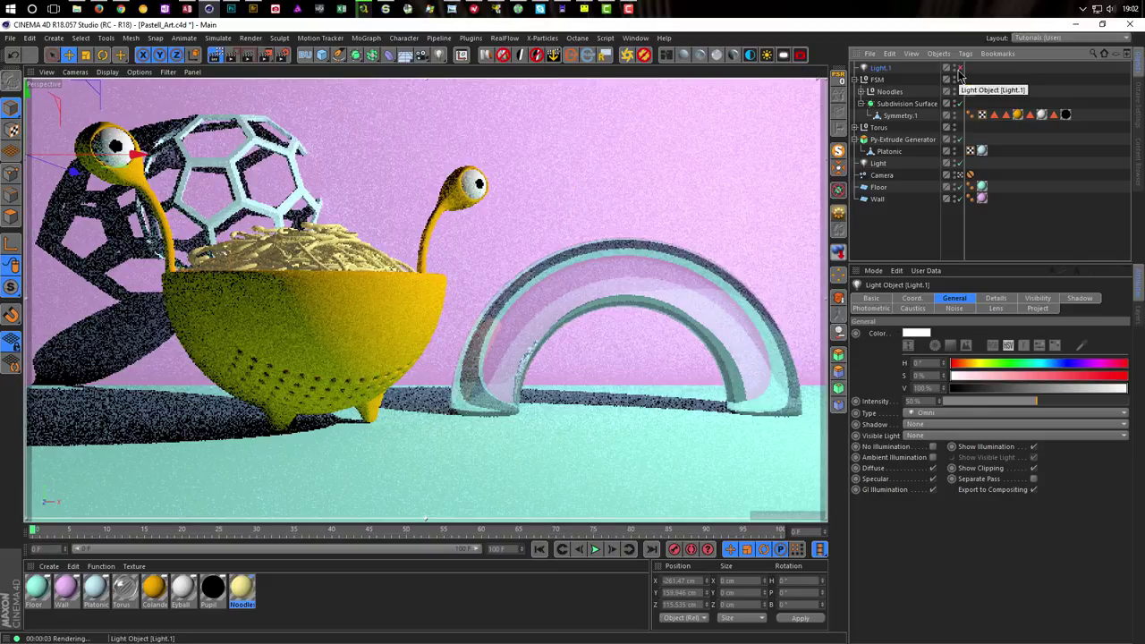
pyautogui.click(960, 69)
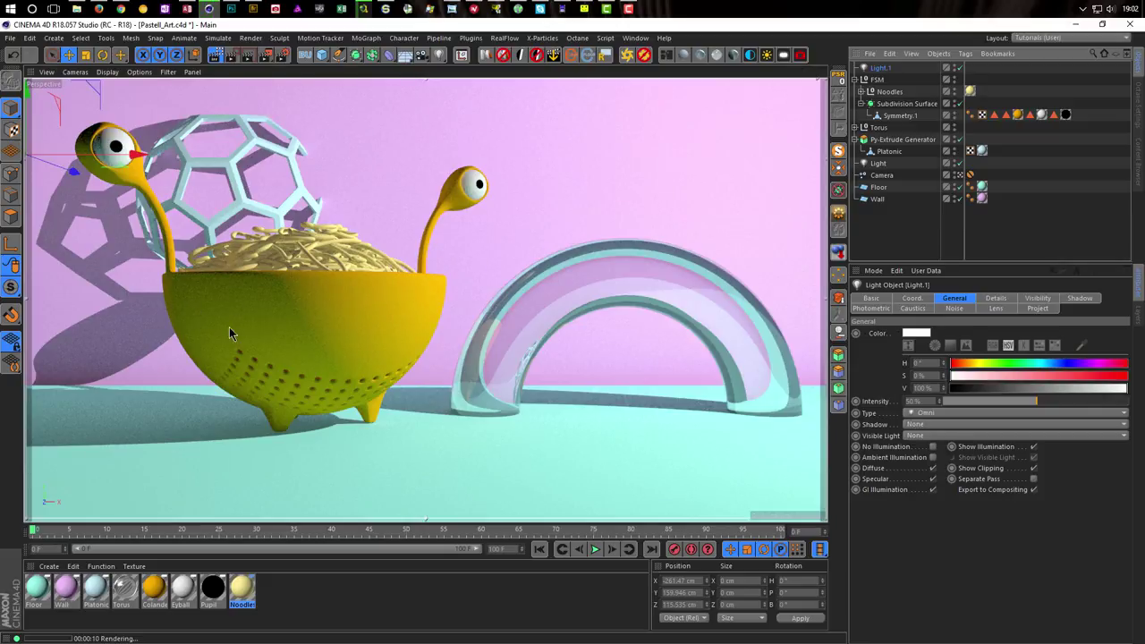
# Step: Enable orange luminance (H 42°, S 100%) on the Colander material at 27% brightness
pyautogui.doubleClick(154, 587)
pyautogui.moveTo(389, 85); pyautogui.dragTo(803, 129)
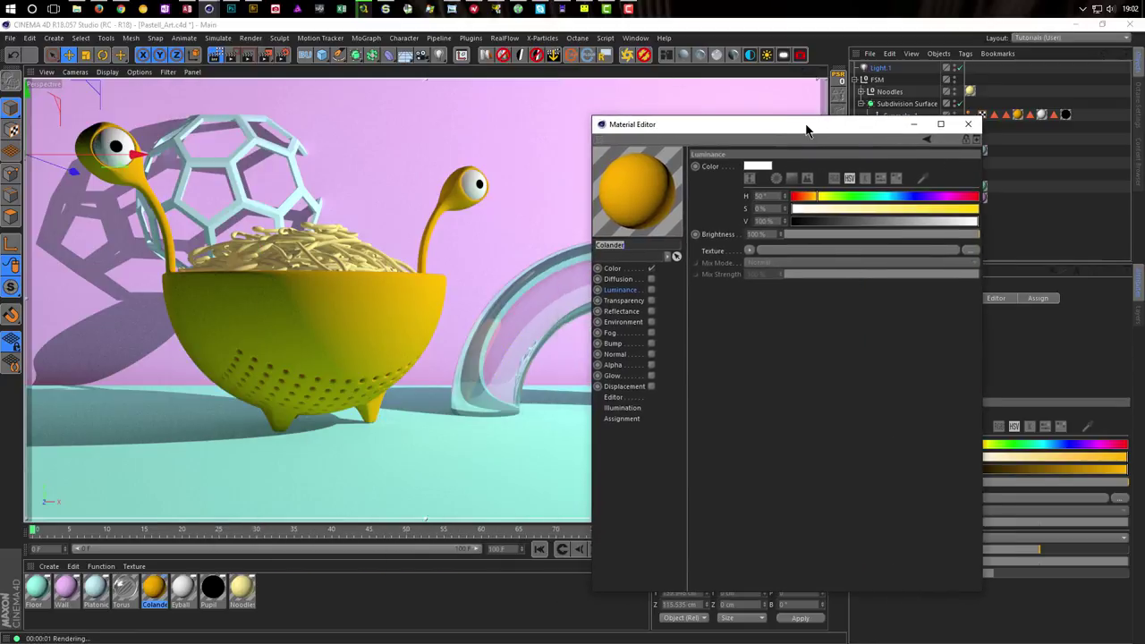
pyautogui.click(651, 290)
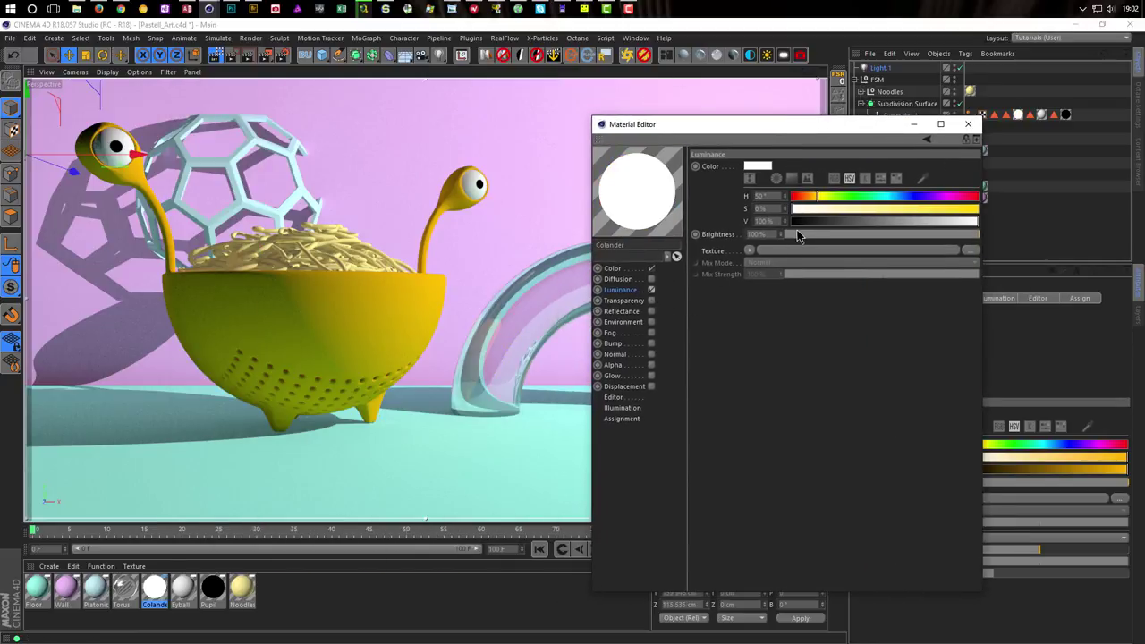
pyautogui.moveTo(788, 234); pyautogui.dragTo(813, 196)
pyautogui.moveTo(970, 209); pyautogui.dragTo(993, 211)
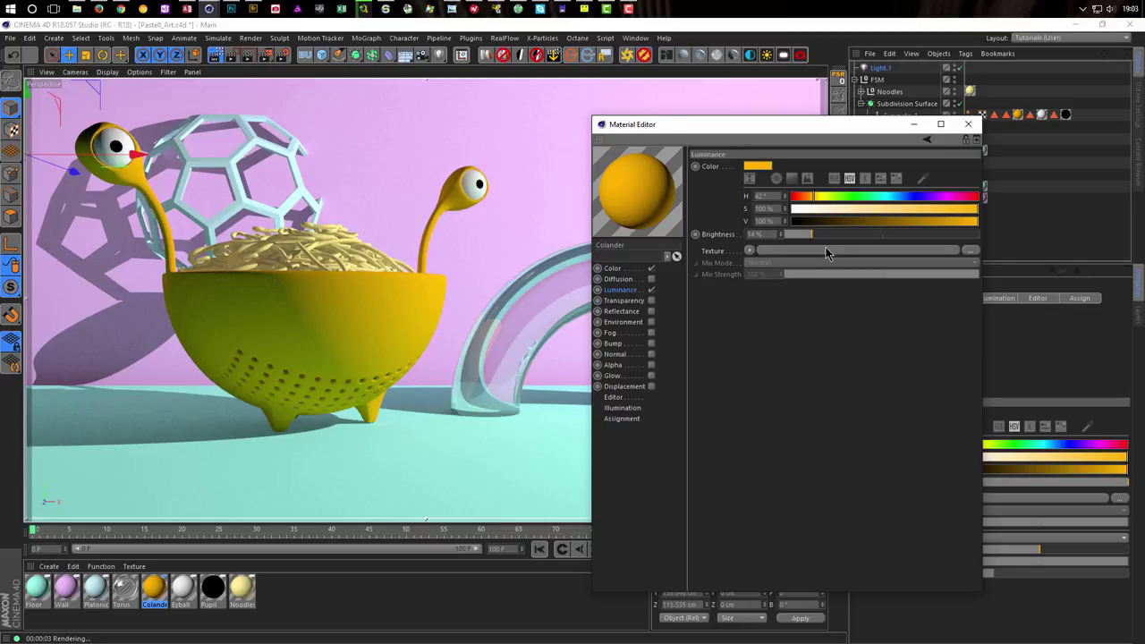
pyautogui.moveTo(835, 236); pyautogui.dragTo(854, 235)
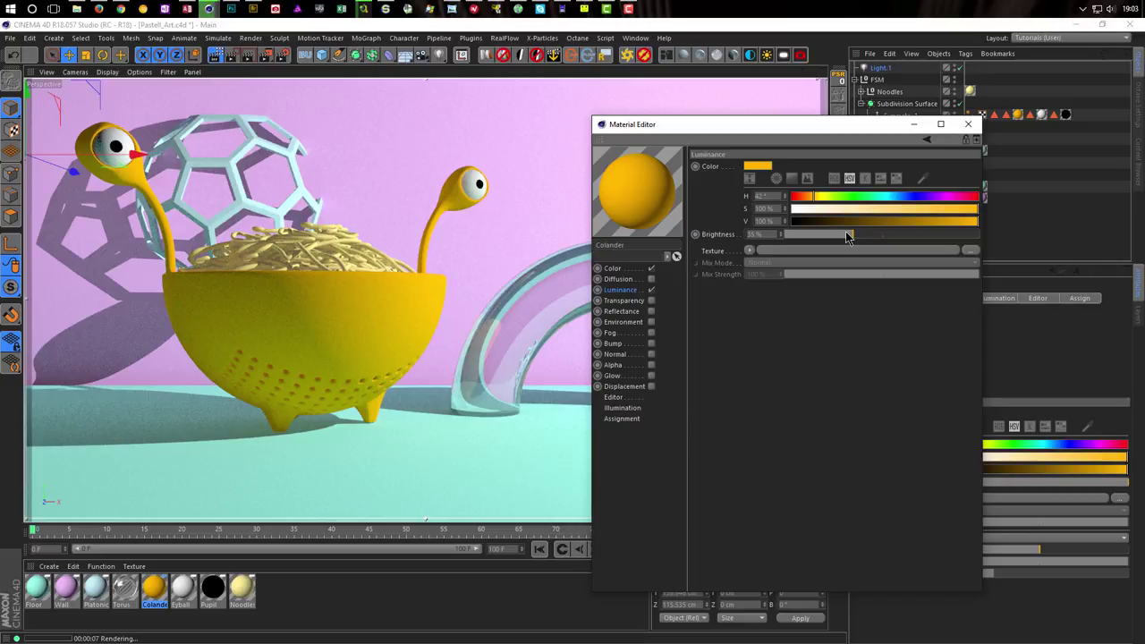
pyautogui.moveTo(844, 232); pyautogui.dragTo(843, 233)
pyautogui.click(837, 234)
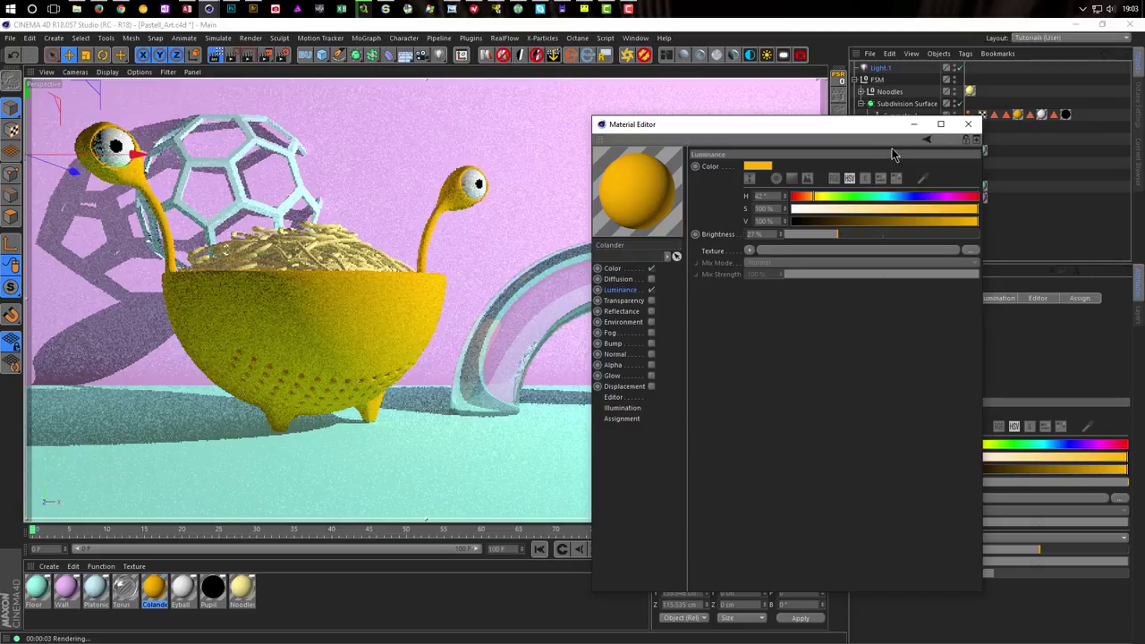
# Step: Set the Noodles material's luminance brightness to 20%, then stop the interactive render
pyautogui.hotkey('ctrl', 'r')
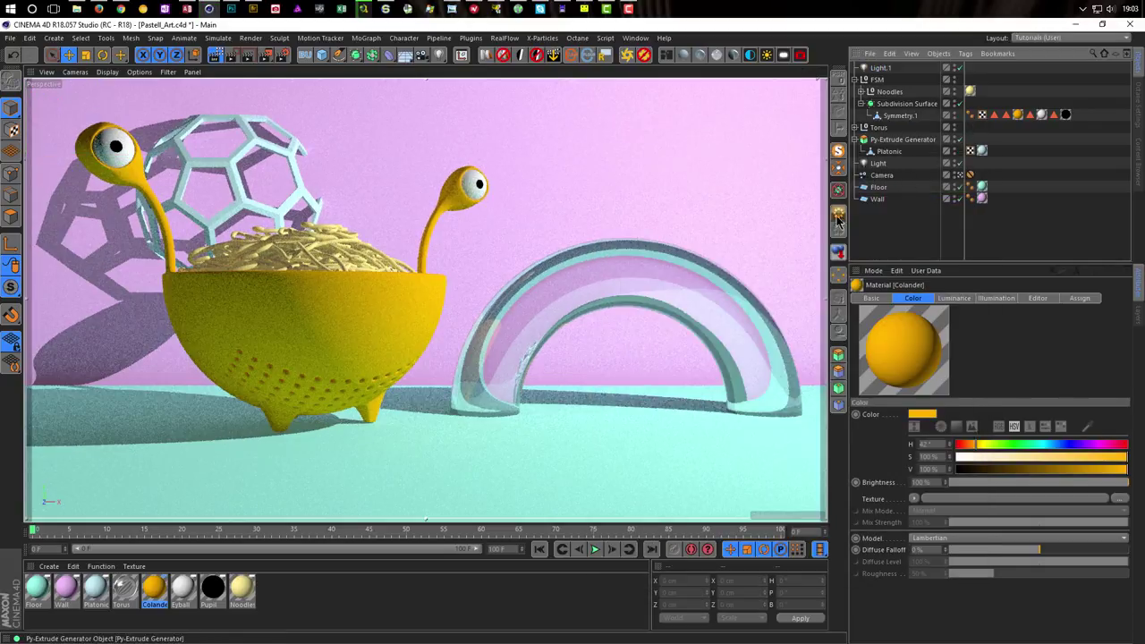
pyautogui.doubleClick(243, 588)
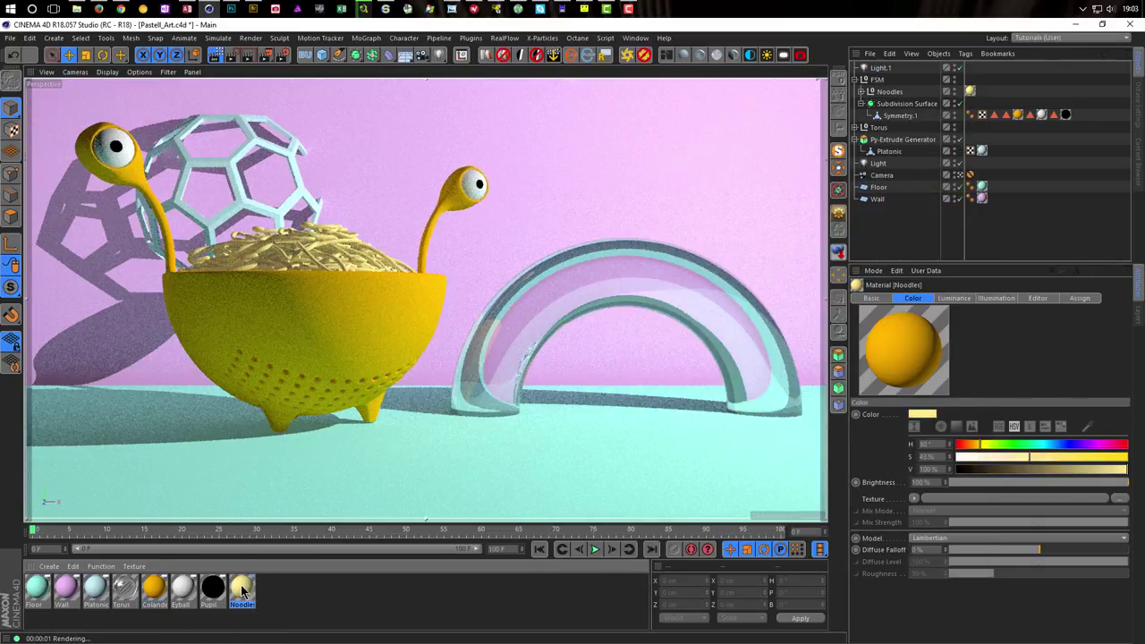
pyautogui.moveTo(437, 83); pyautogui.dragTo(885, 120)
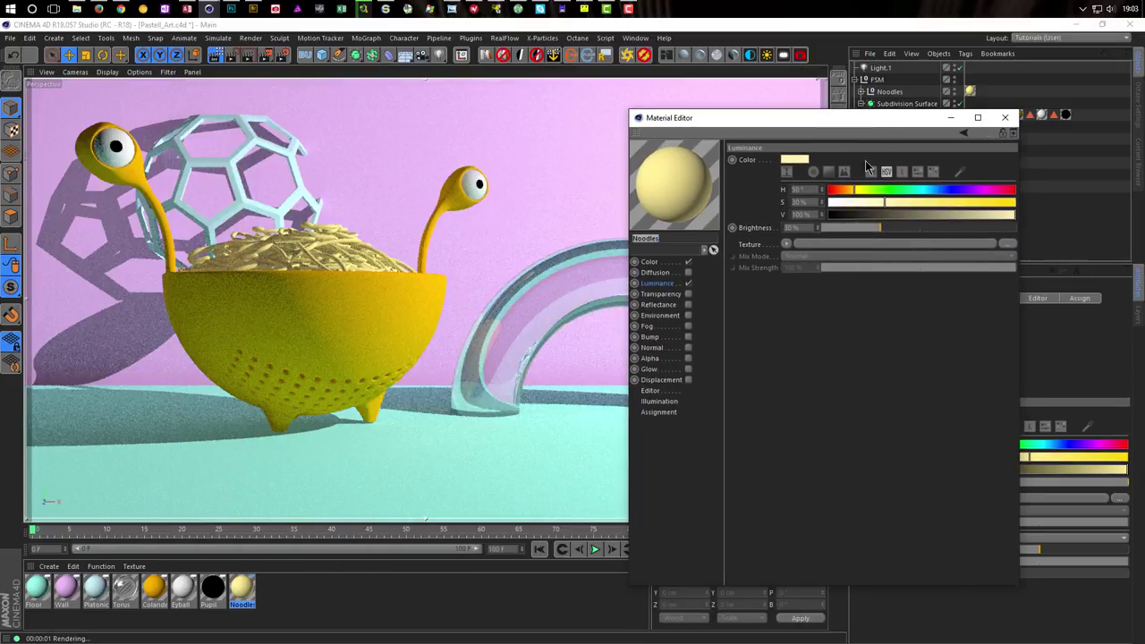
pyautogui.moveTo(856, 226); pyautogui.dragTo(860, 227)
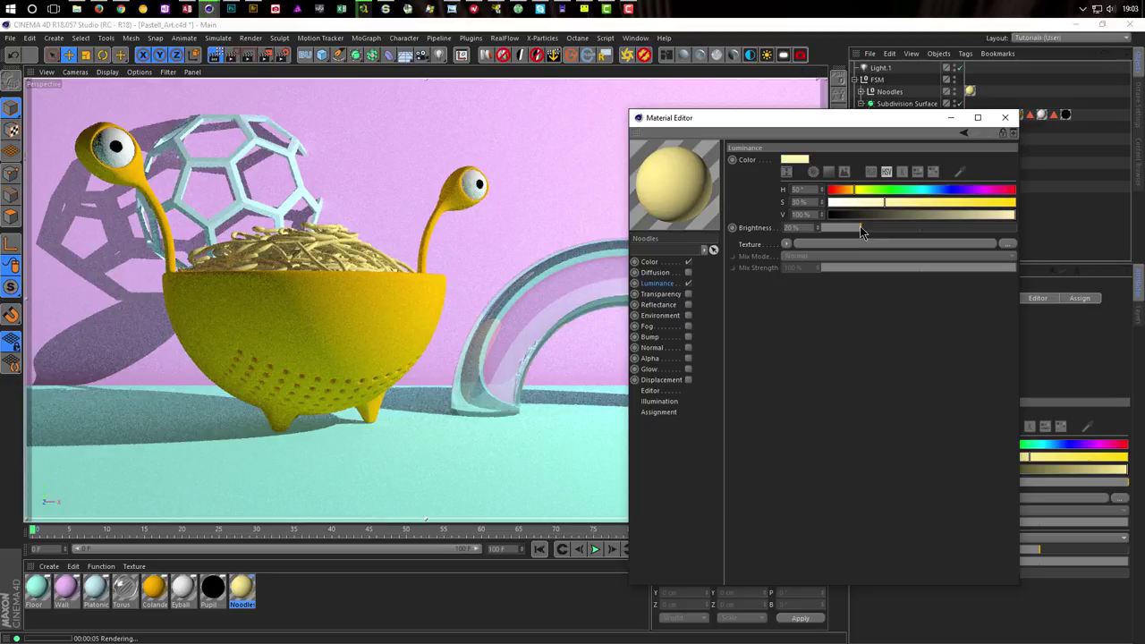
pyautogui.click(1009, 117)
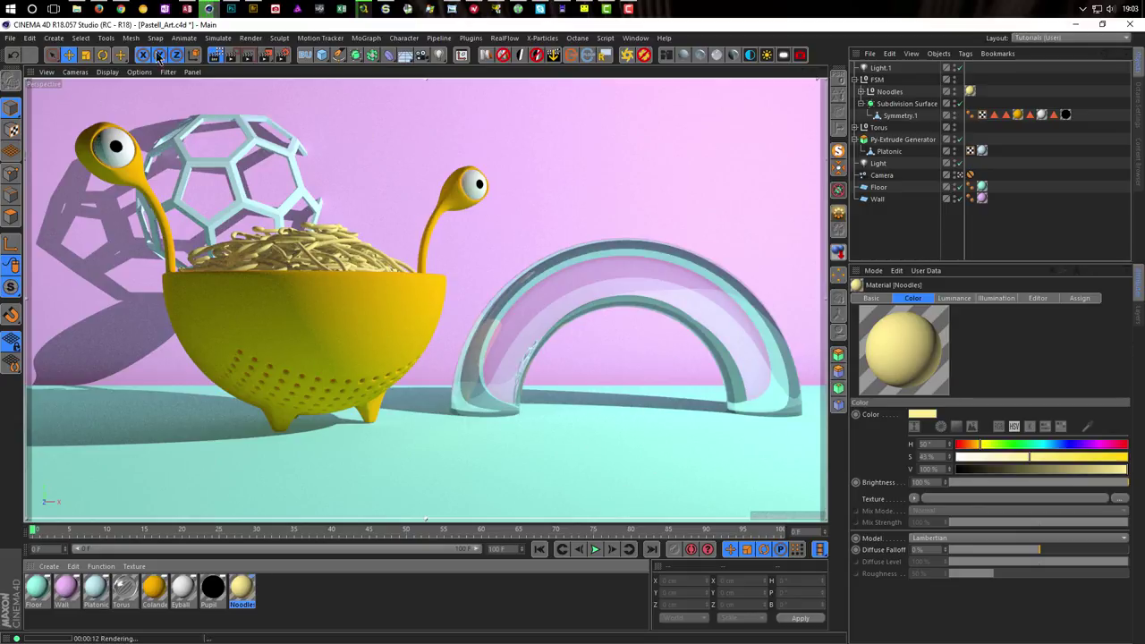
pyautogui.click(249, 119)
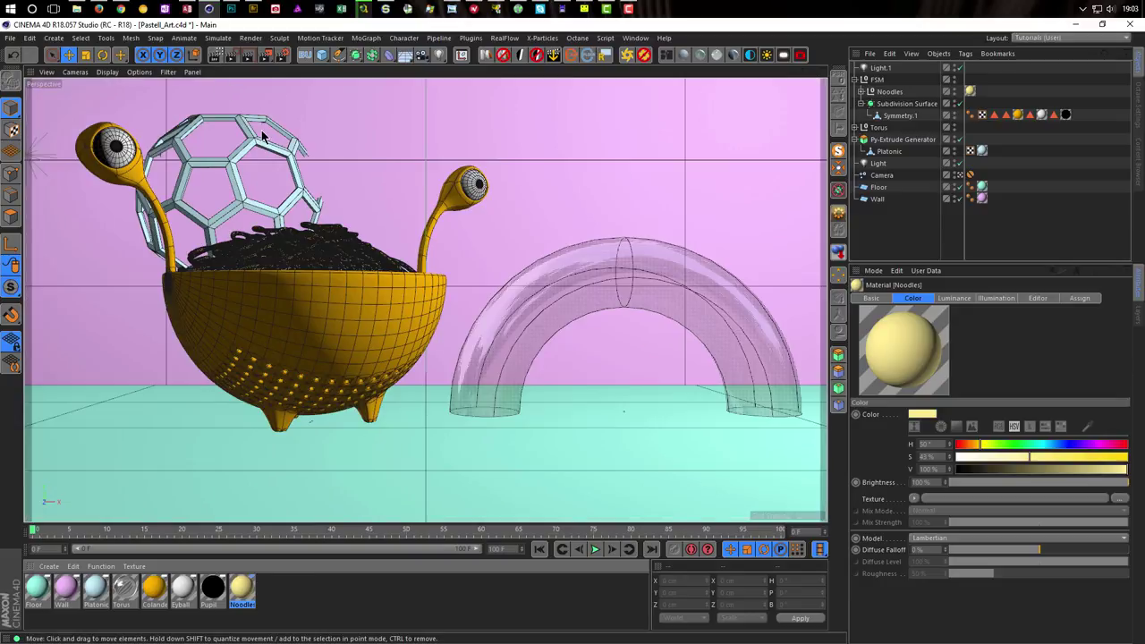
# Step: Add a sphere and move it right beneath the glass arch, with wireframes displayed
pyautogui.click(322, 55)
pyautogui.click(554, 93)
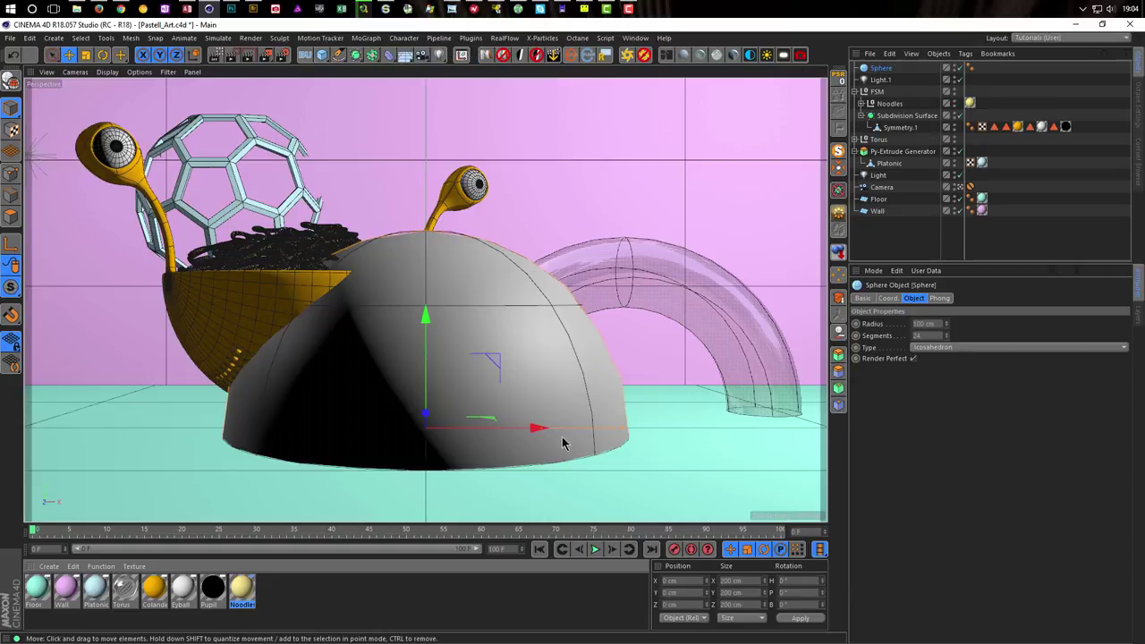
pyautogui.moveTo(536, 430); pyautogui.dragTo(690, 428)
pyautogui.press('n')
pyautogui.press('k')
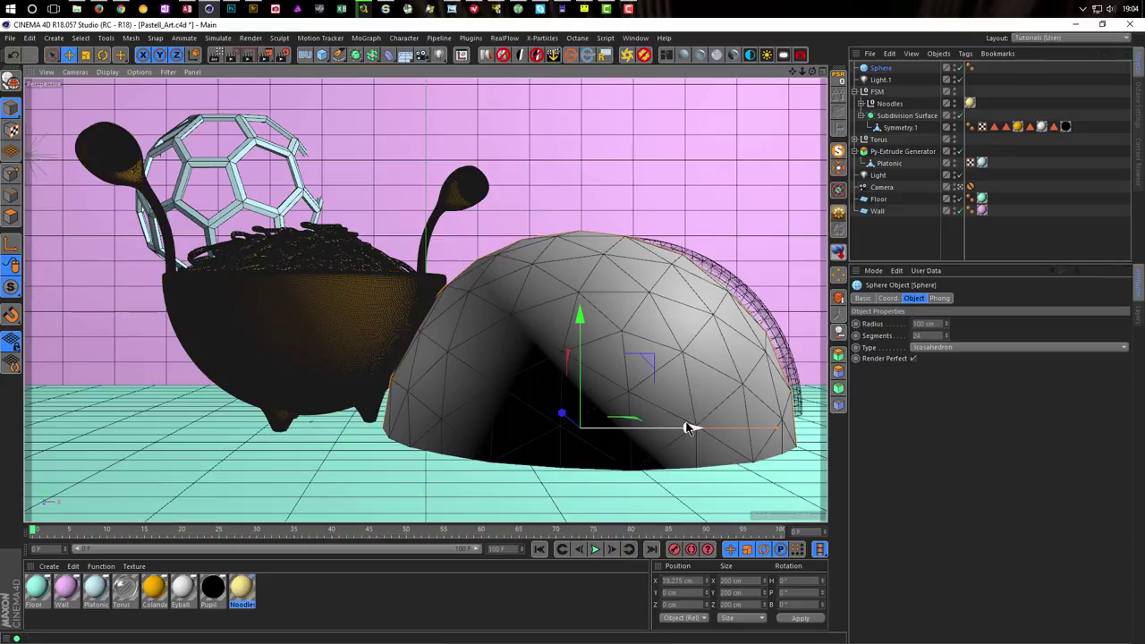
pyautogui.moveTo(580, 315); pyautogui.dragTo(584, 333)
pyautogui.hotkey('ctrl', 'z')
pyautogui.moveTo(670, 430); pyautogui.dragTo(707, 429)
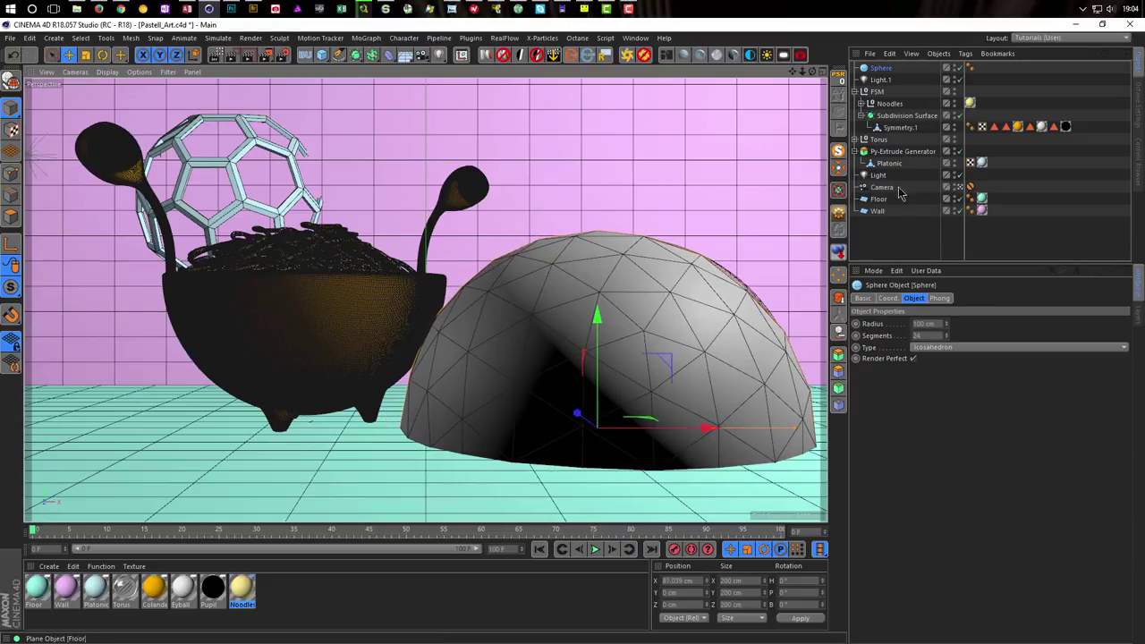
# Step: Switch off the creature's Subdivision Surface, shrink the sphere to about 64% and reposition it under the arch
pyautogui.click(960, 116)
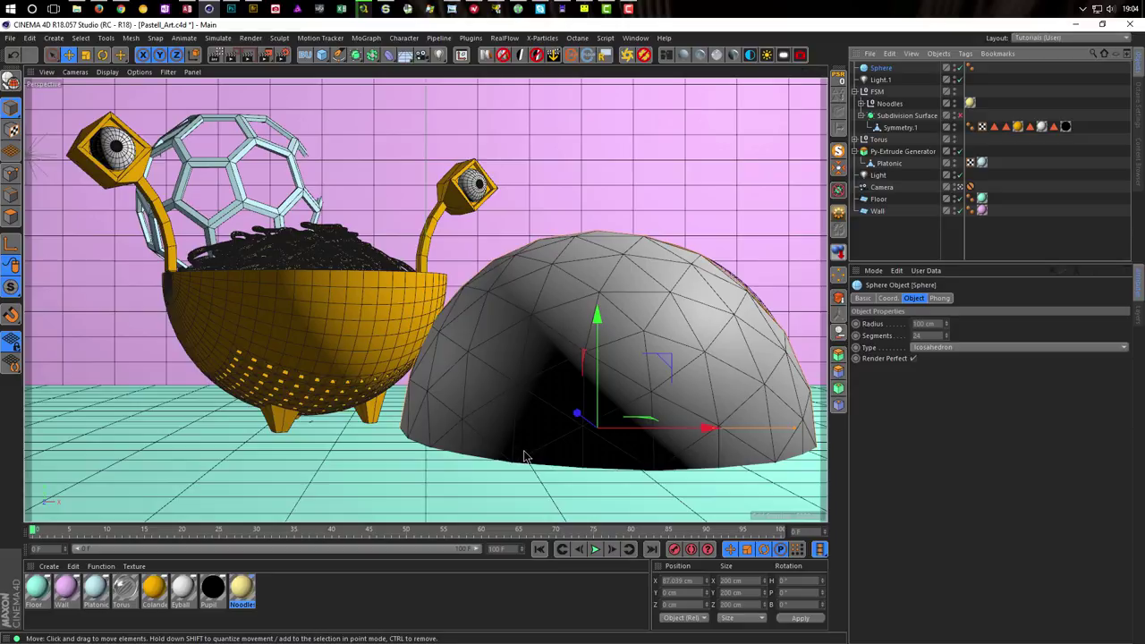
pyautogui.press('t')
pyautogui.moveTo(635, 468); pyautogui.dragTo(424, 481)
pyautogui.press('e')
pyautogui.moveTo(575, 413); pyautogui.dragTo(605, 449)
pyautogui.moveTo(733, 453); pyautogui.dragTo(754, 452)
pyautogui.moveTo(618, 435); pyautogui.dragTo(605, 420)
pyautogui.moveTo(736, 438); pyautogui.dragTo(731, 440)
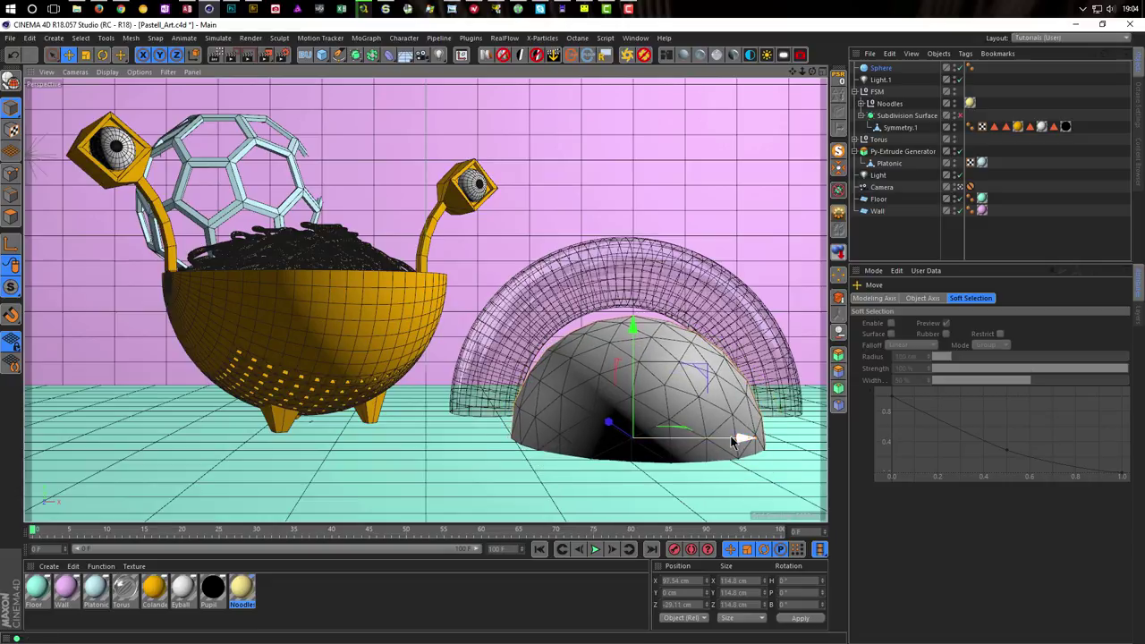
# Step: Scale the sphere down to 41.672 cm radius, half-sunk in the floor
pyautogui.press('t')
pyautogui.moveTo(628, 472); pyautogui.dragTo(529, 491)
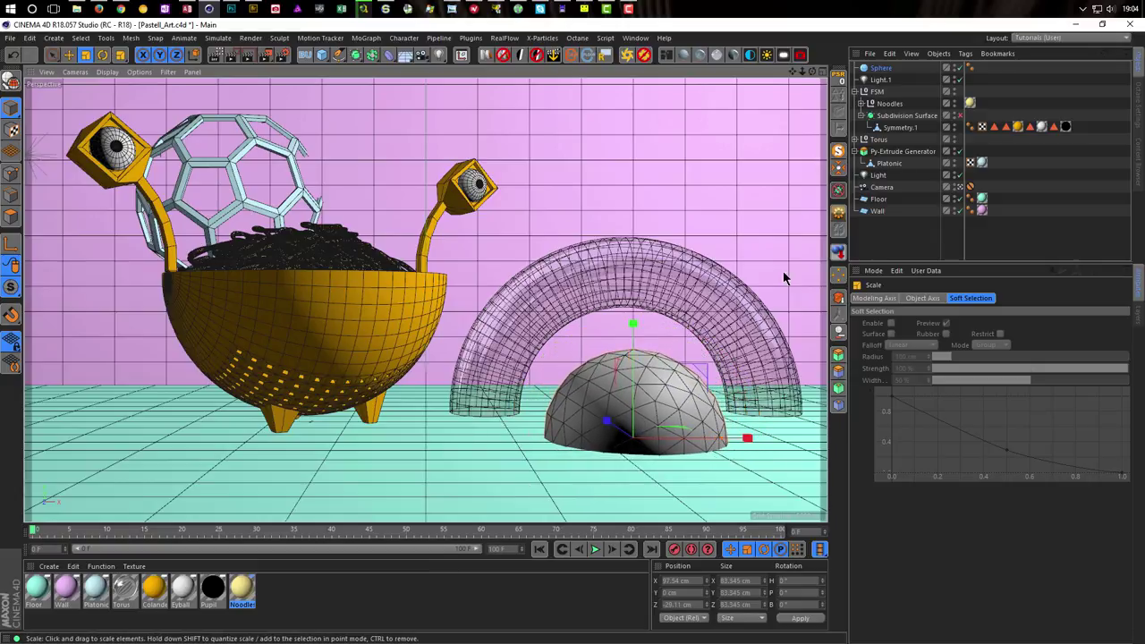
pyautogui.click(882, 69)
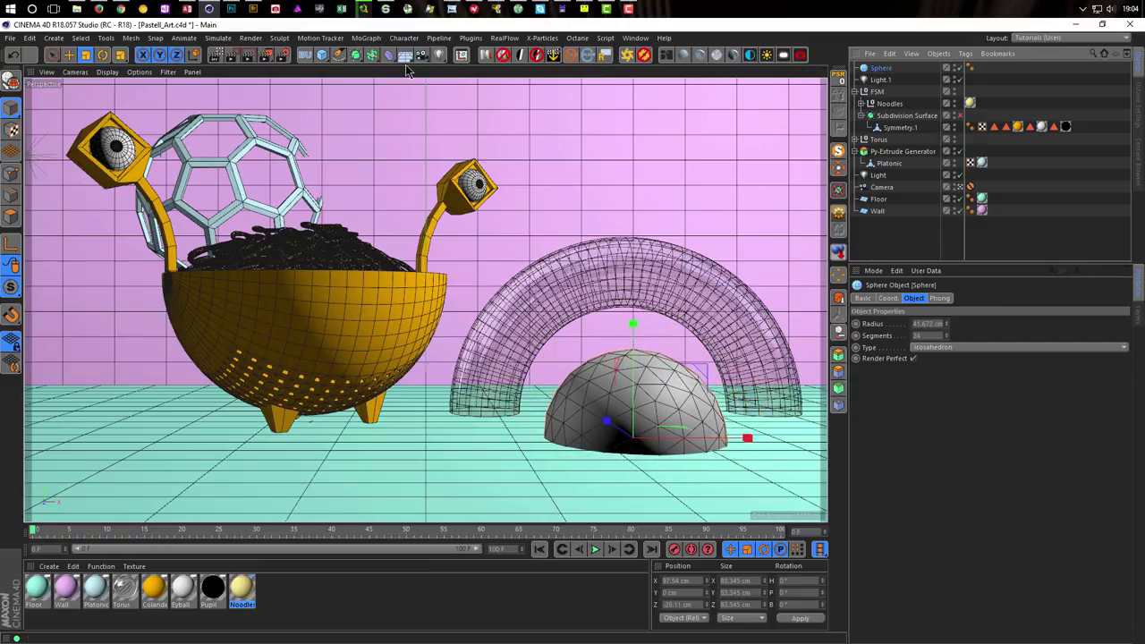
pyautogui.click(365, 38)
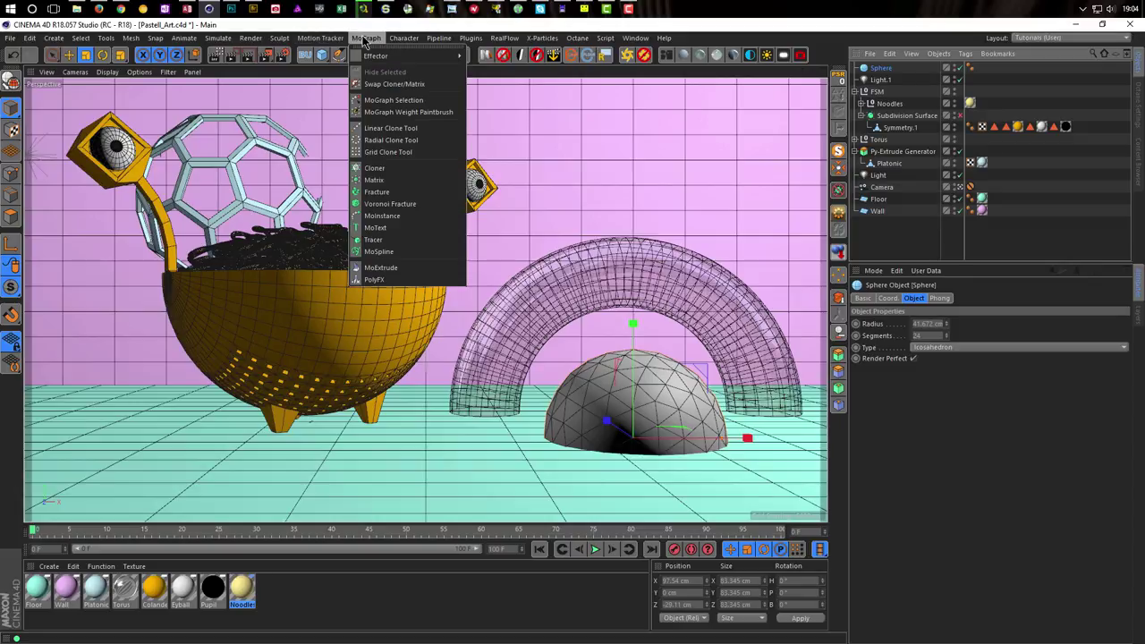
# Step: Add a MoExtrude to the sphere with P.Z 10 cm and S.X/Y/Z 0.5 spikes
pyautogui.click(383, 269)
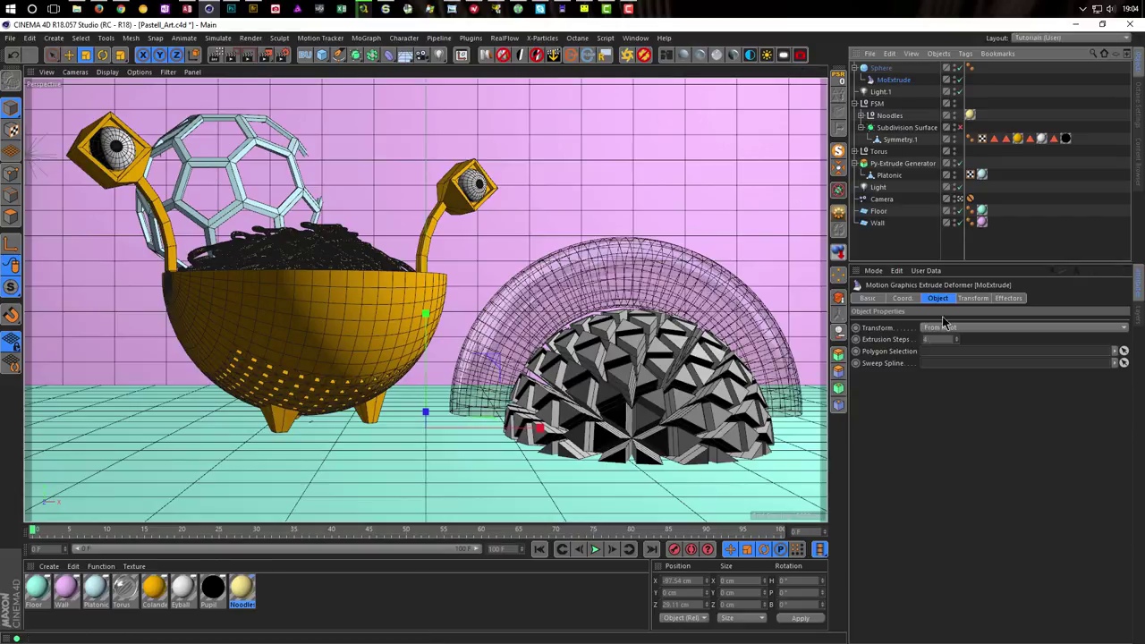
pyautogui.click(968, 300)
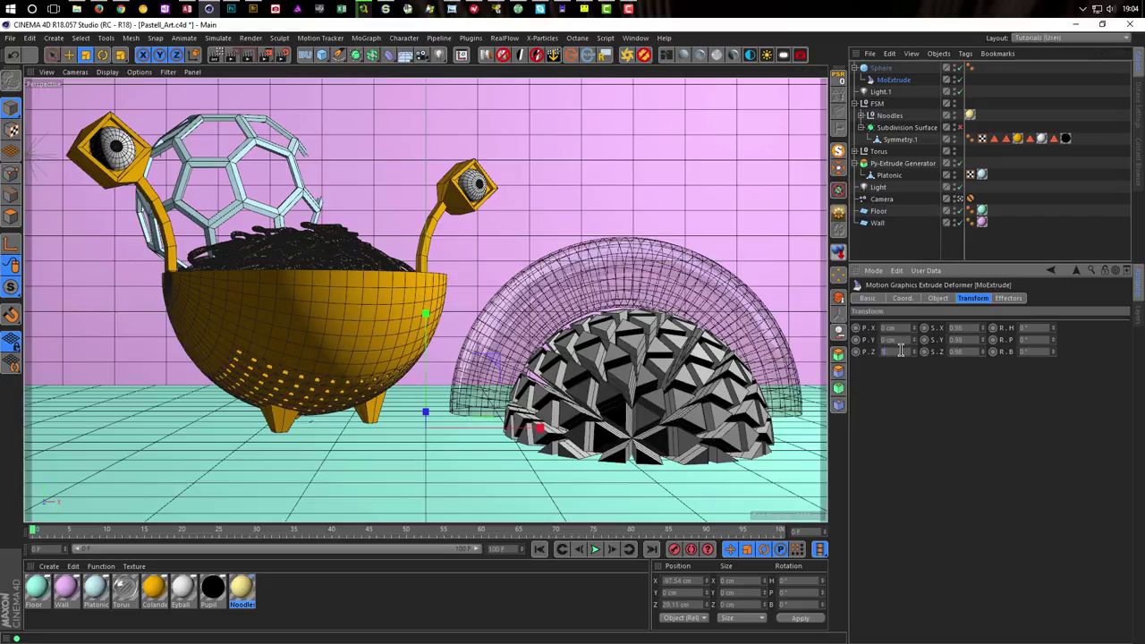
pyautogui.press('Return')
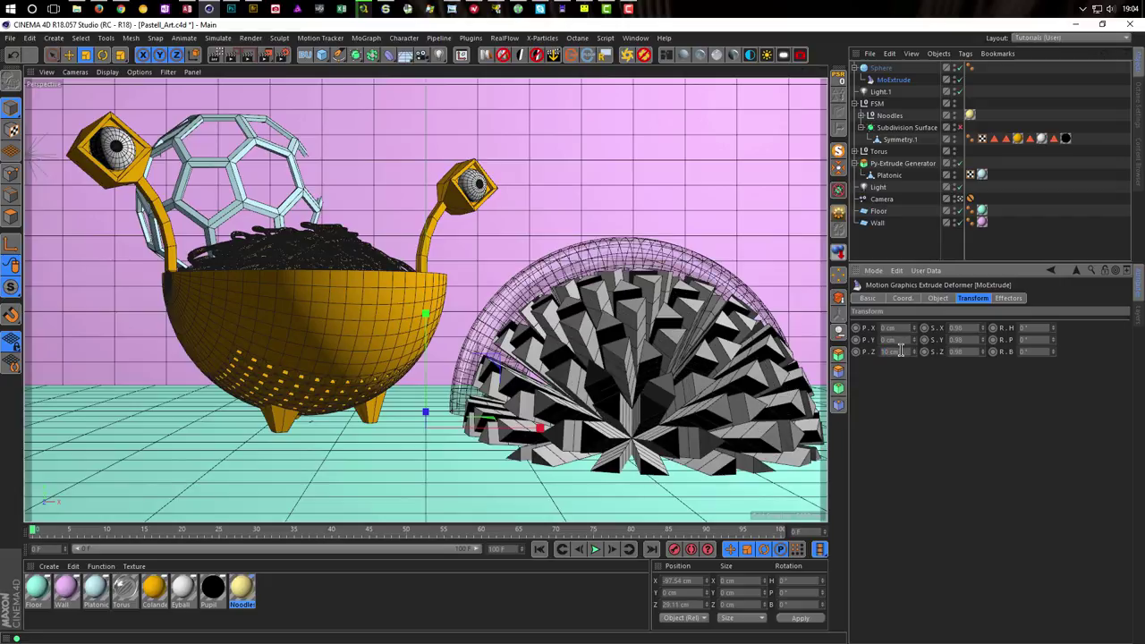
pyautogui.click(956, 328)
pyautogui.click(955, 328)
pyautogui.press('Return')
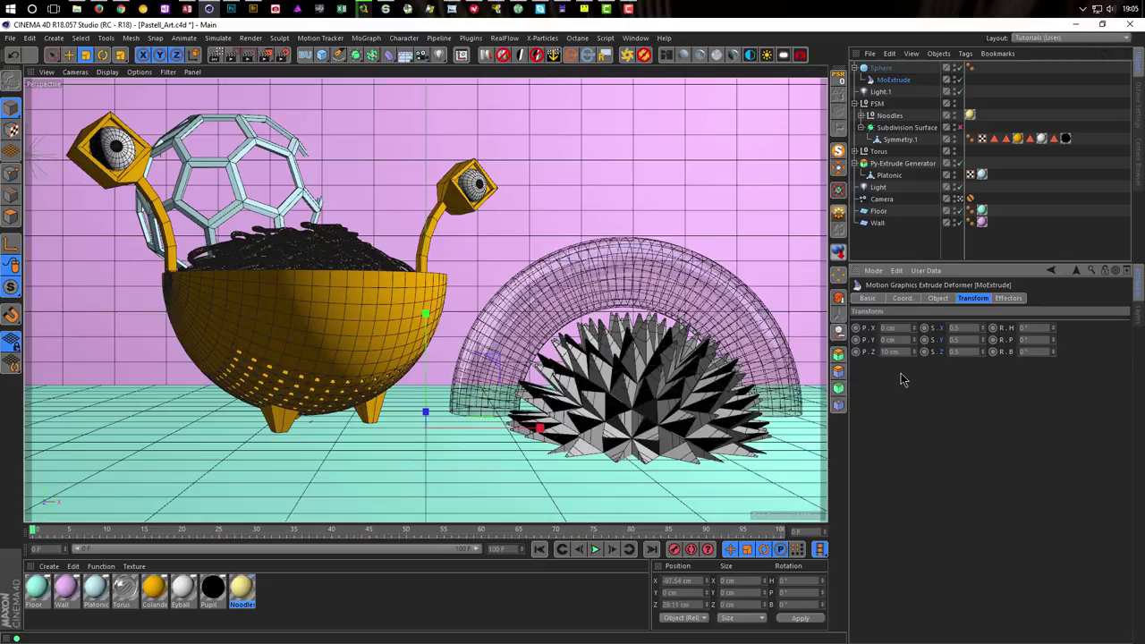
pyautogui.click(881, 68)
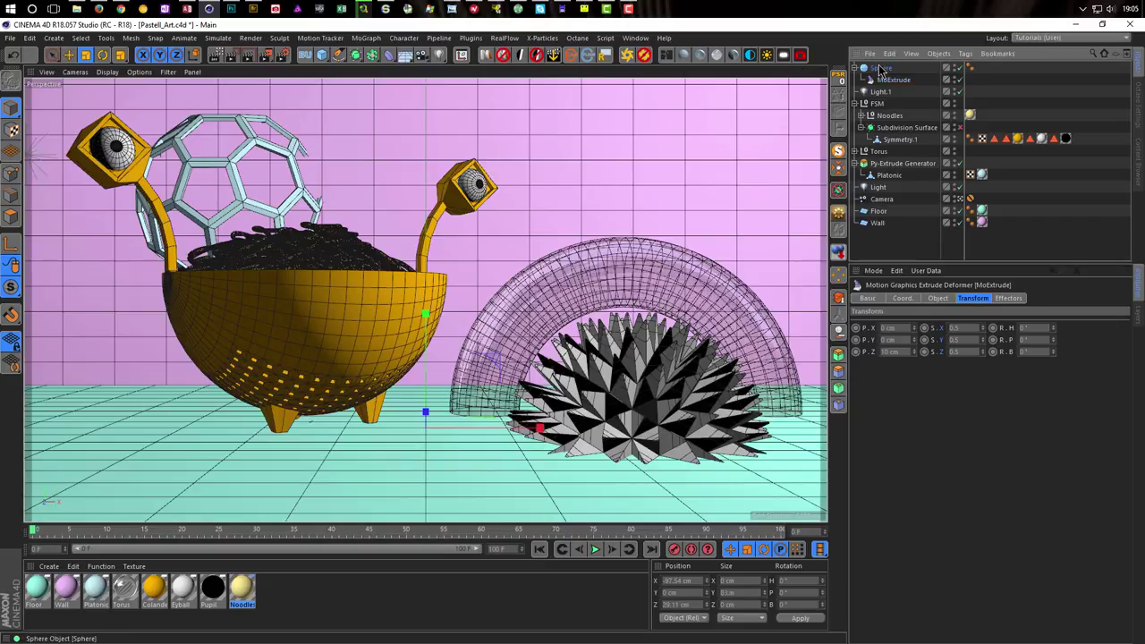
# Step: Wrap the spiky sphere in a new Subdivision Surface, use Isoparms display, and duplicate Noodles
pyautogui.keyDown('alt'); pyautogui.click(357, 55); pyautogui.keyUp('alt')
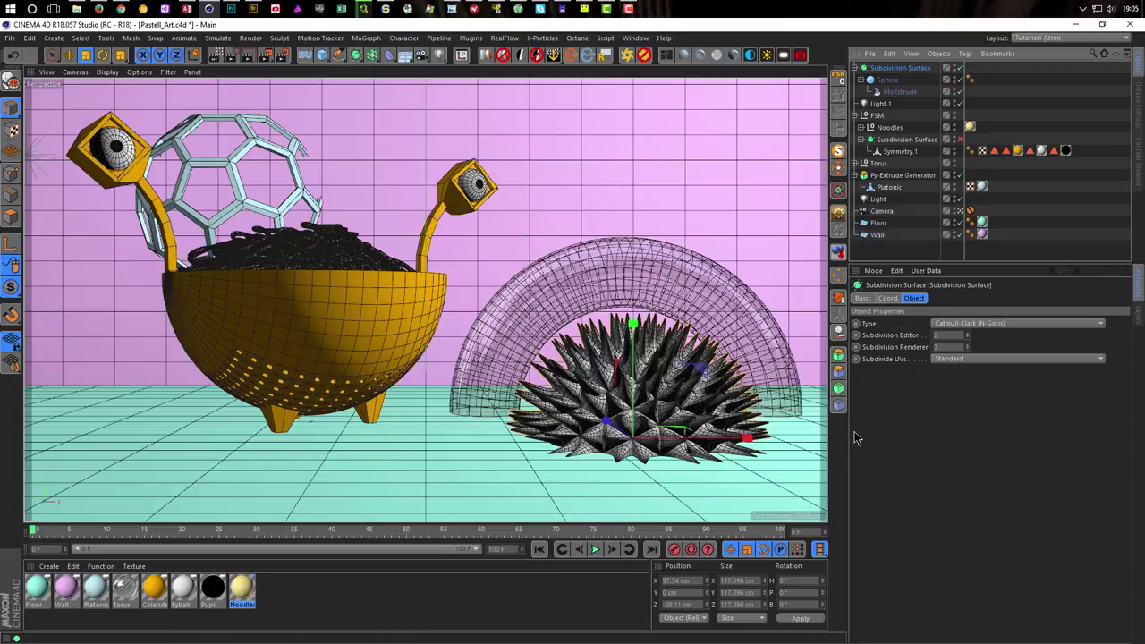
pyautogui.press('n')
pyautogui.press('i')
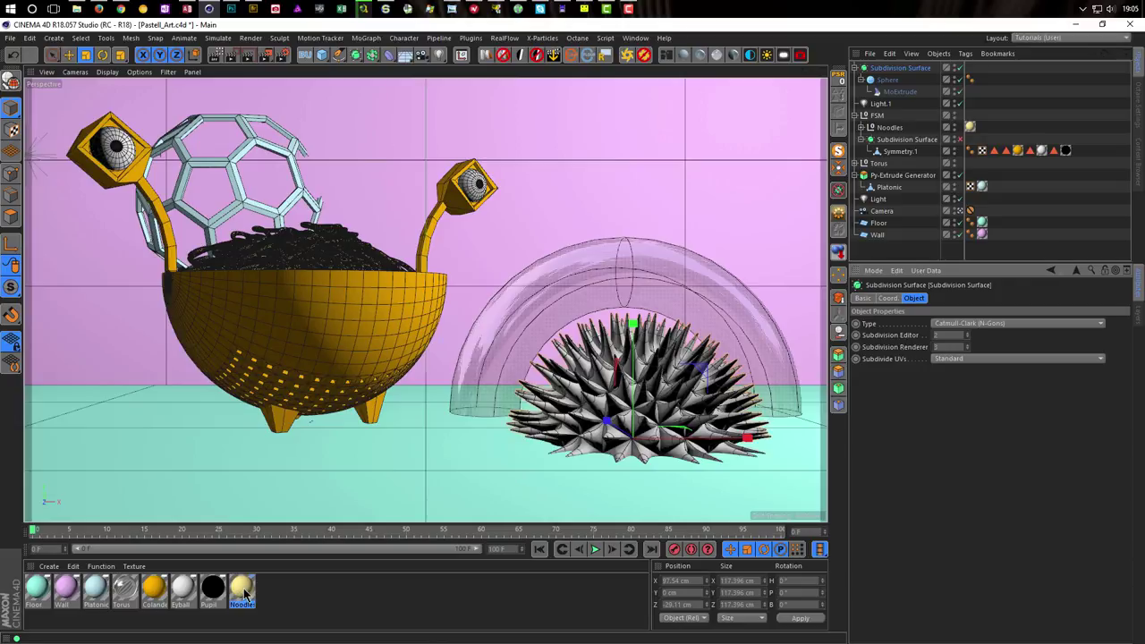
pyautogui.keyDown('ctrl'); pyautogui.moveTo(244, 594); pyautogui.dragTo(312, 593); pyautogui.keyUp('ctrl')
# Step: In Noodles.1, turn off Luminance and load a Gradient as the Color texture
pyautogui.doubleClick(271, 591)
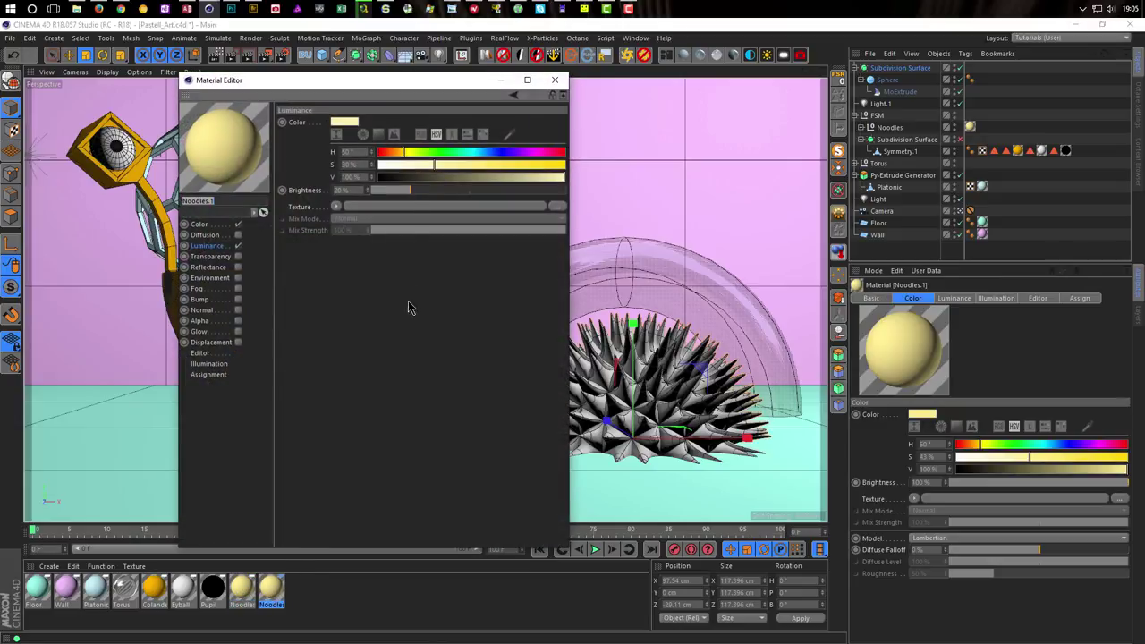
pyautogui.moveTo(404, 92); pyautogui.dragTo(314, 100)
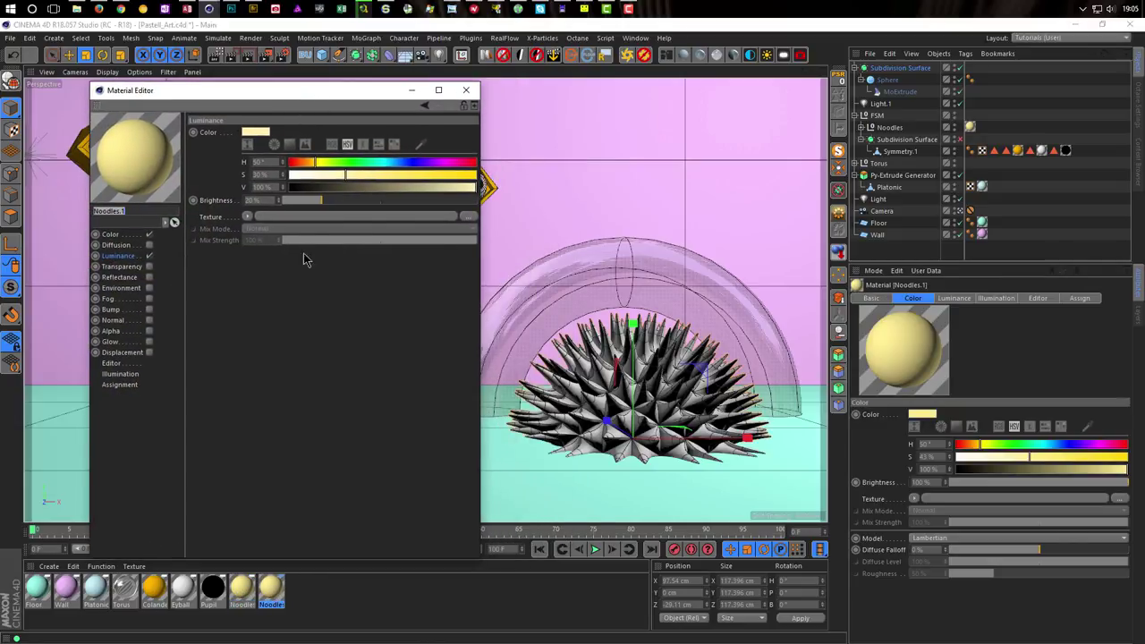
pyautogui.click(149, 255)
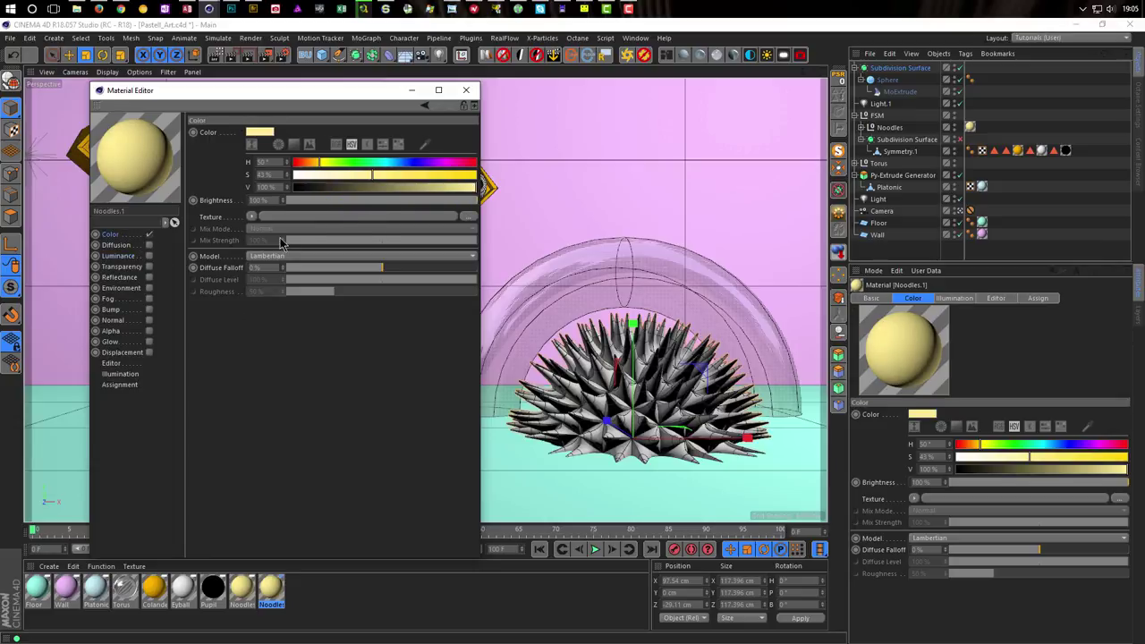
pyautogui.click(253, 218)
pyautogui.click(273, 341)
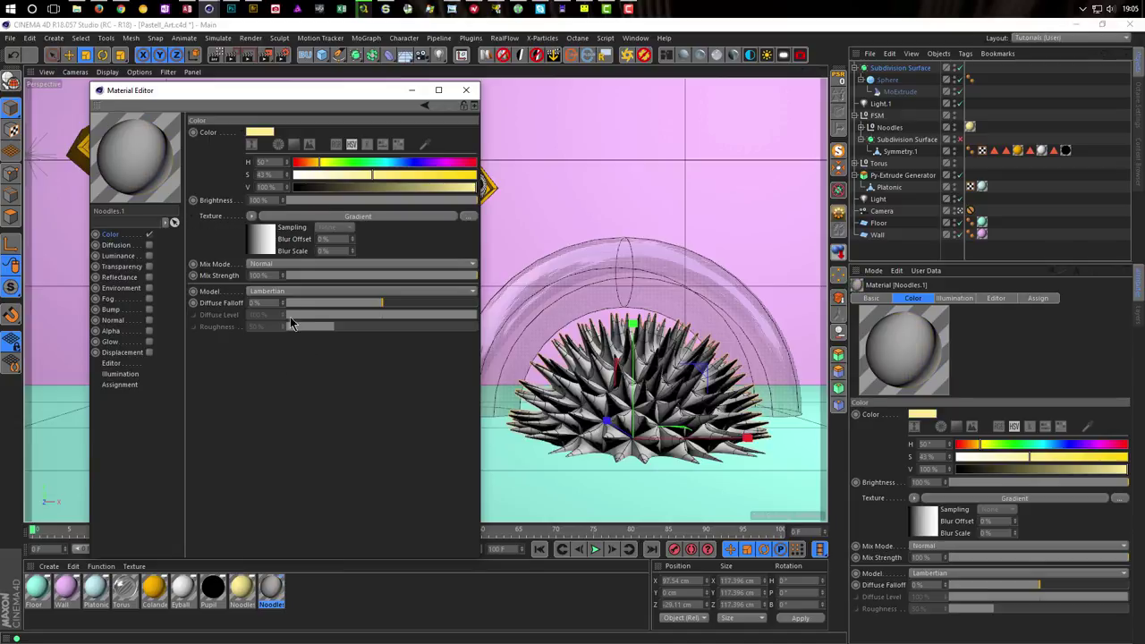
pyautogui.click(263, 243)
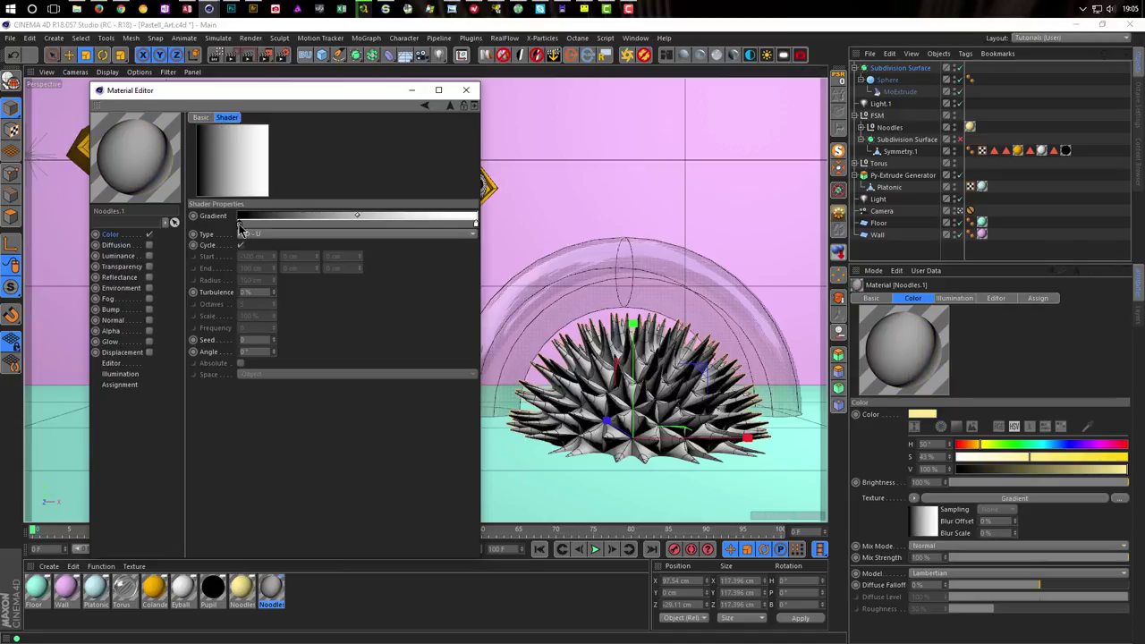
# Step: Make the gradient run pale yellow to pale pink and apply Noodles.1 to the spiky sphere
pyautogui.click(237, 219)
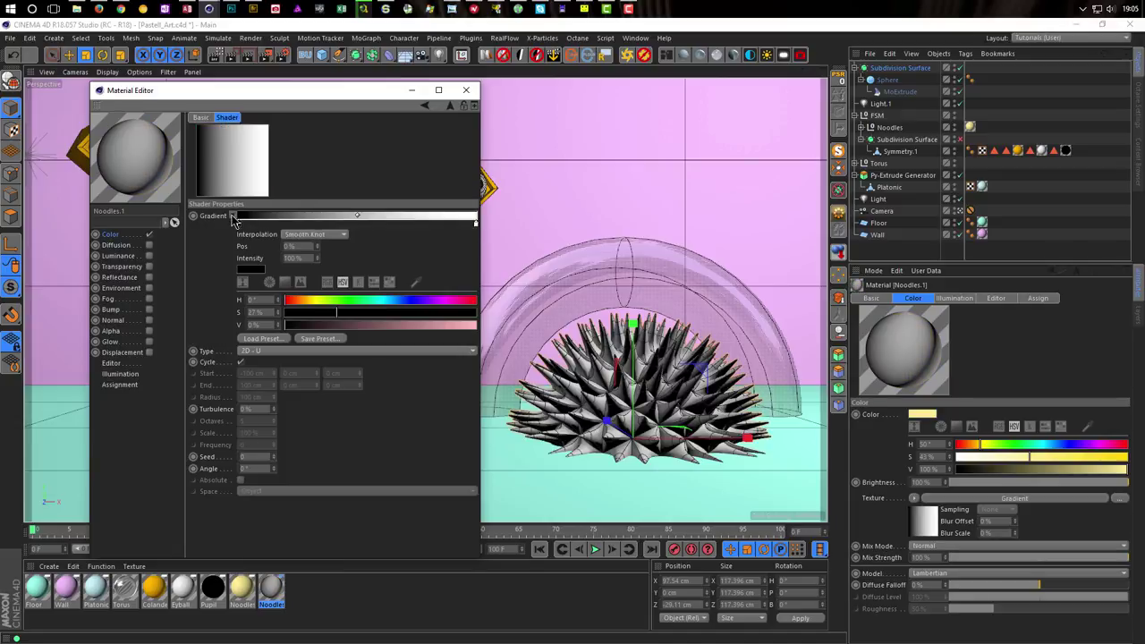
pyautogui.moveTo(328, 303); pyautogui.dragTo(474, 313)
pyautogui.moveTo(349, 325); pyautogui.dragTo(476, 324)
pyautogui.moveTo(379, 315); pyautogui.dragTo(334, 315)
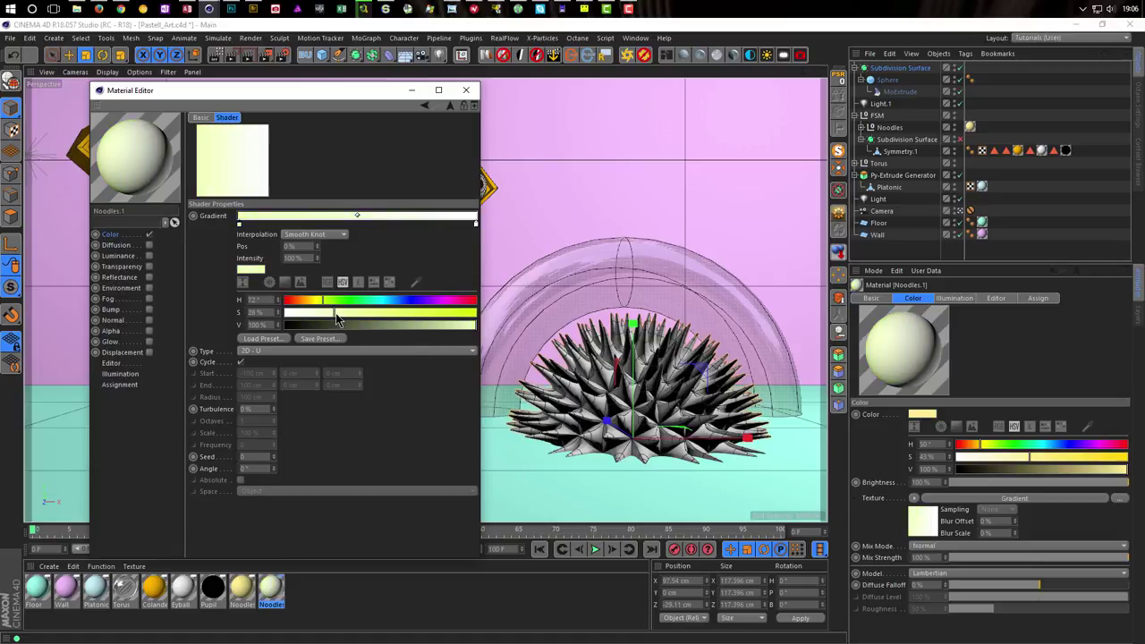
pyautogui.click(476, 224)
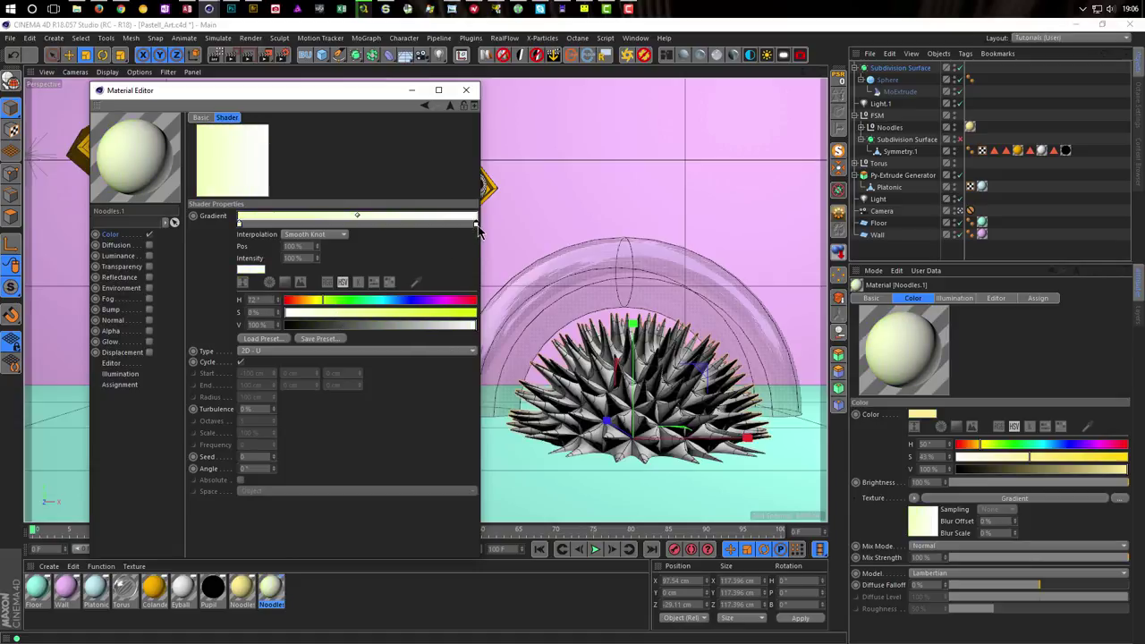
pyautogui.click(474, 302)
pyautogui.click(335, 314)
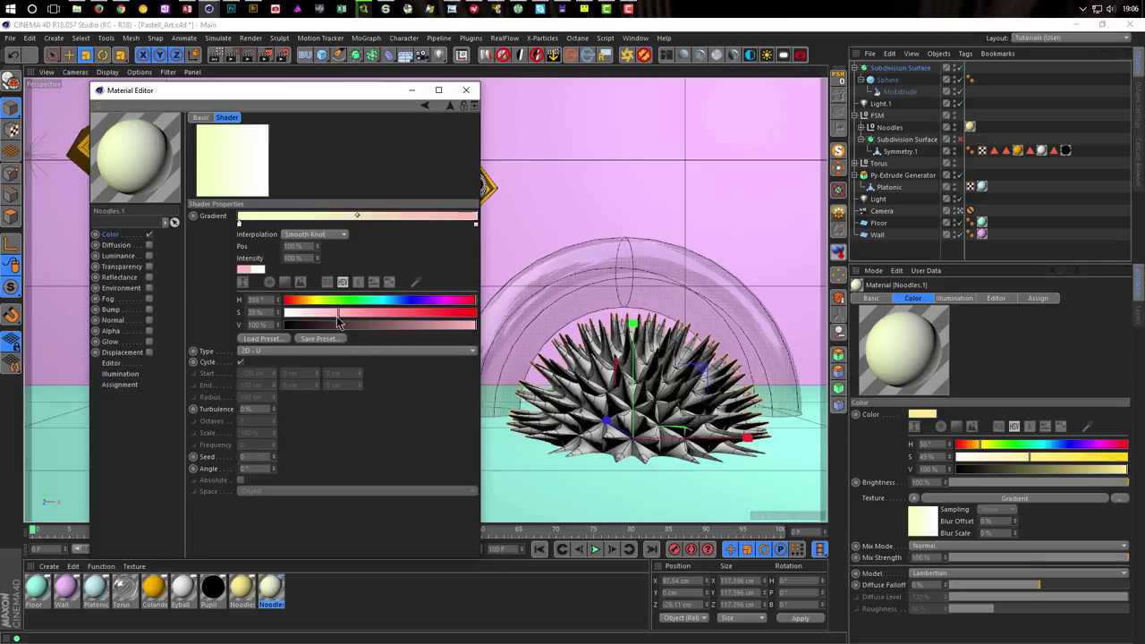
pyautogui.moveTo(330, 318); pyautogui.dragTo(323, 320)
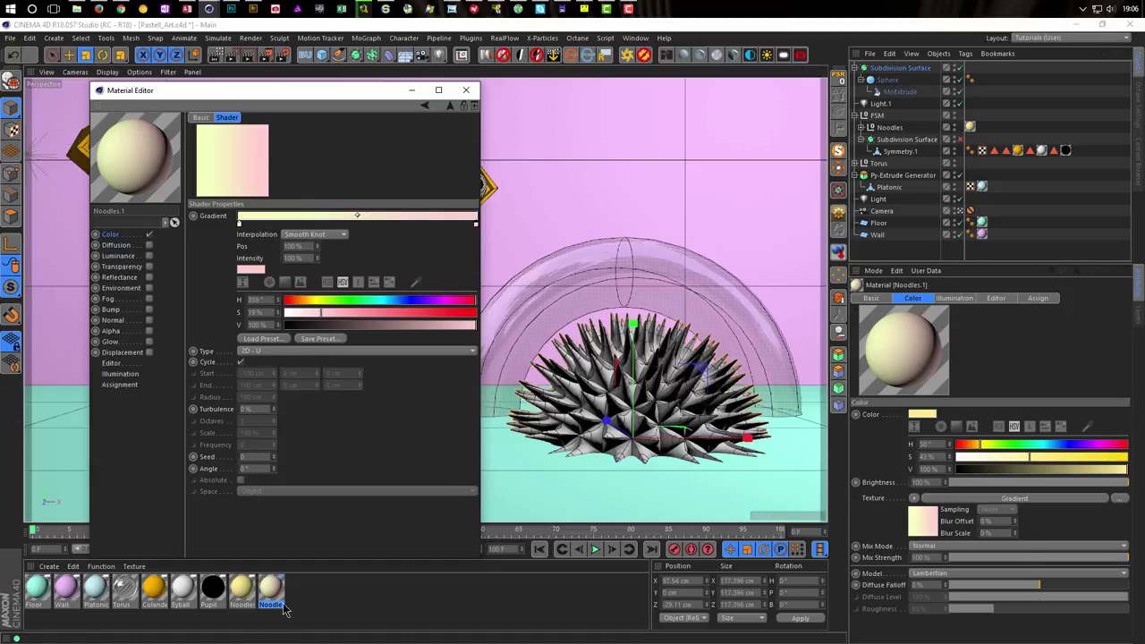
pyautogui.moveTo(275, 587); pyautogui.dragTo(896, 81)
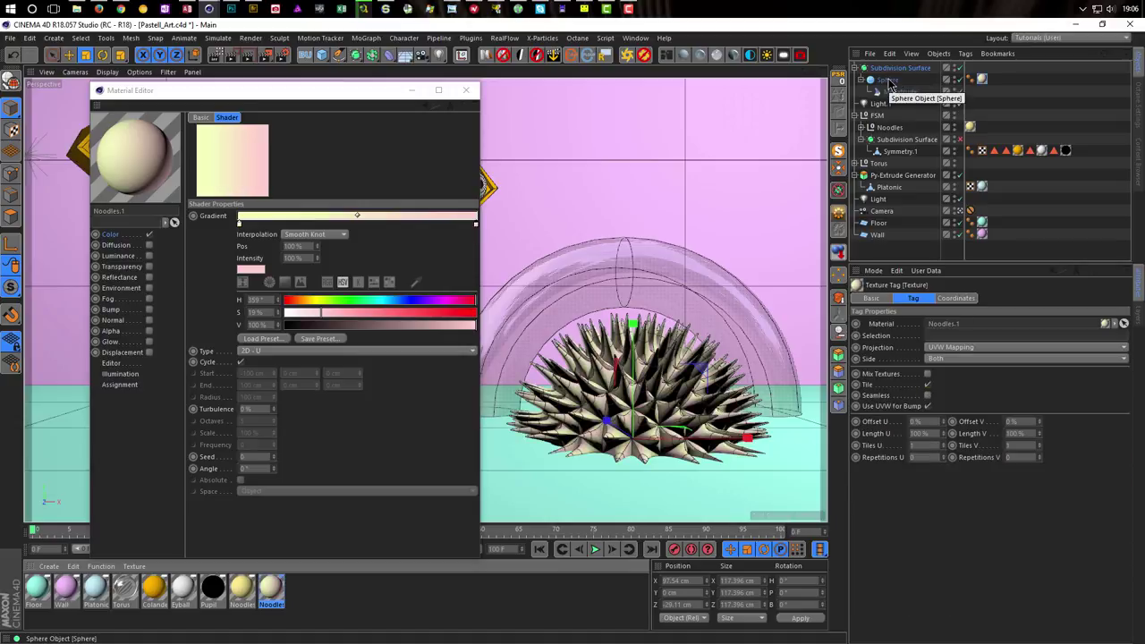
# Step: Set the sphere's texture tag projection to Cubic
pyautogui.rightClick(983, 81)
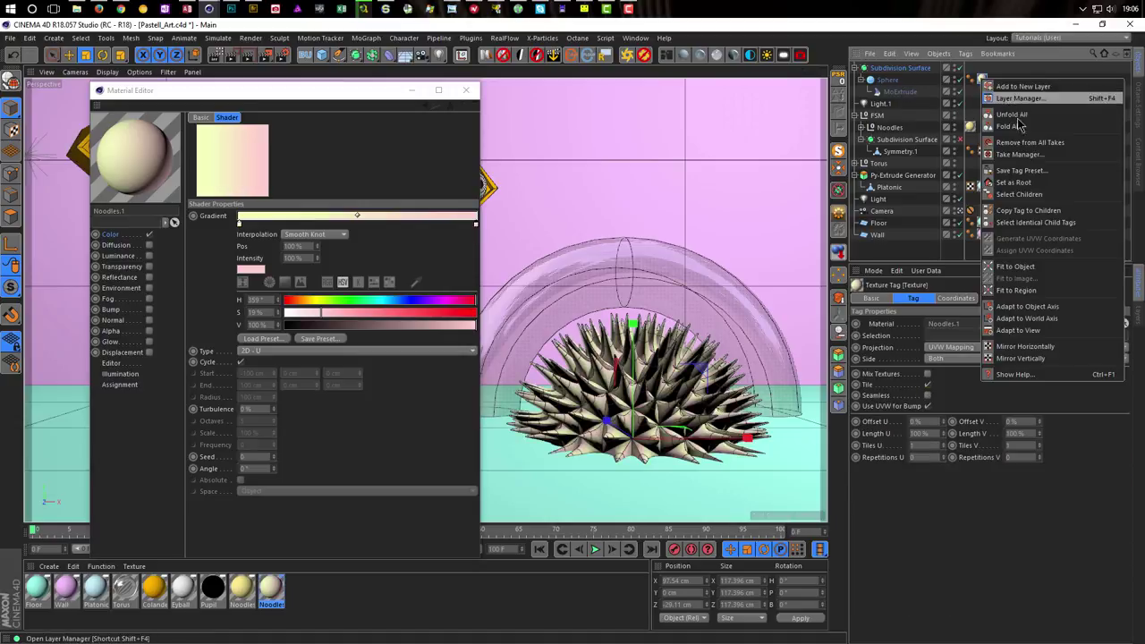
pyautogui.click(954, 492)
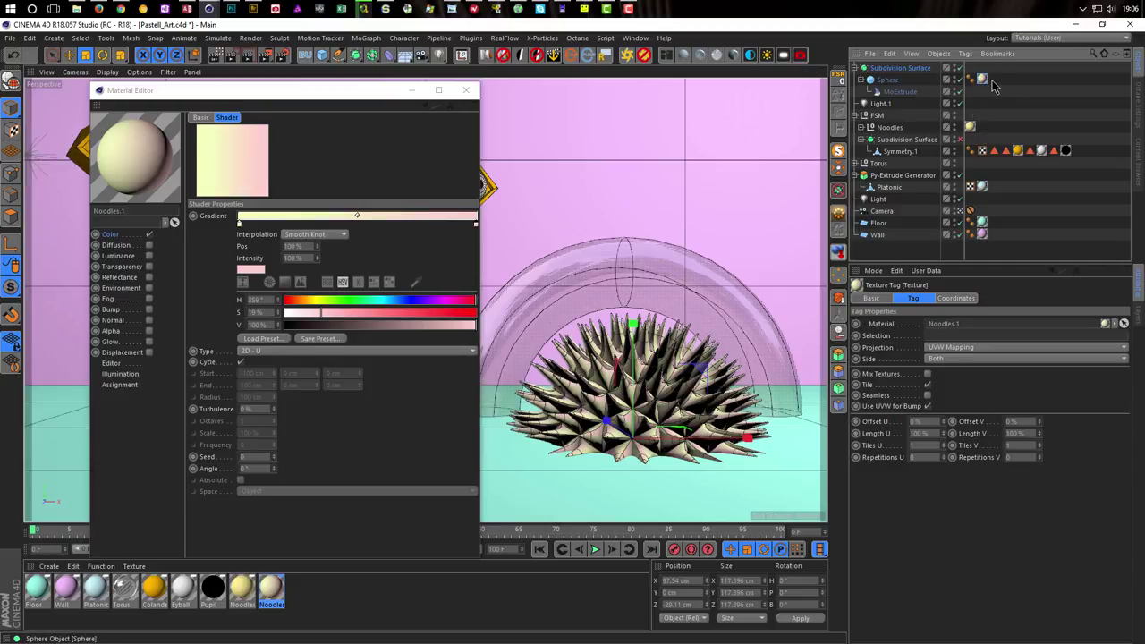
pyautogui.click(946, 348)
pyautogui.click(965, 399)
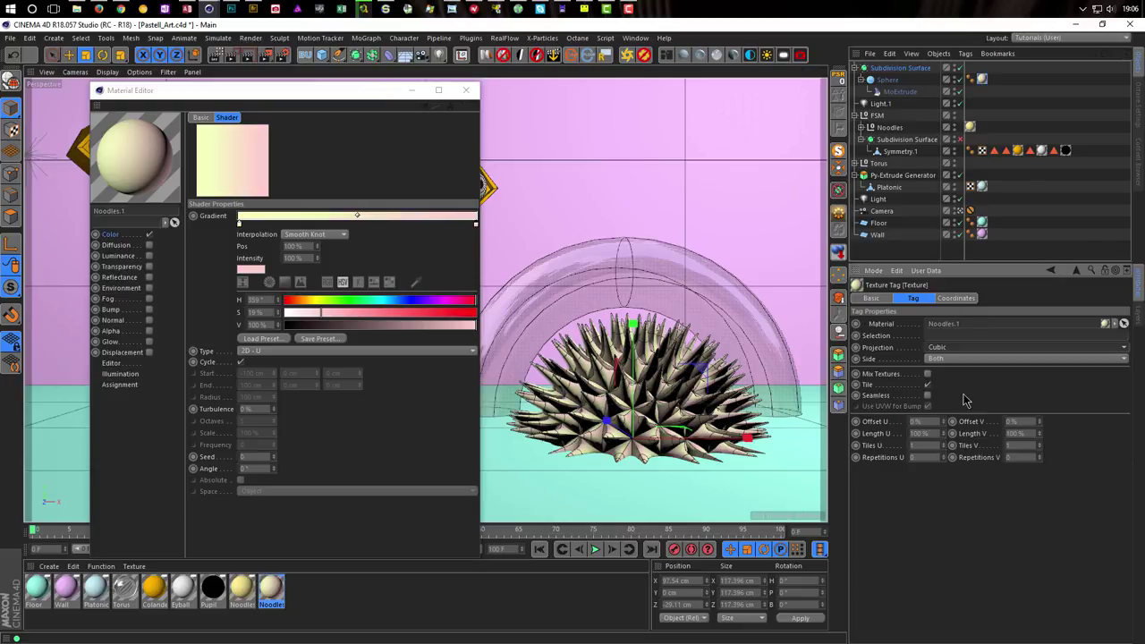
# Step: Fit the texture to the sphere including children, and start an interactive render
pyautogui.rightClick(983, 81)
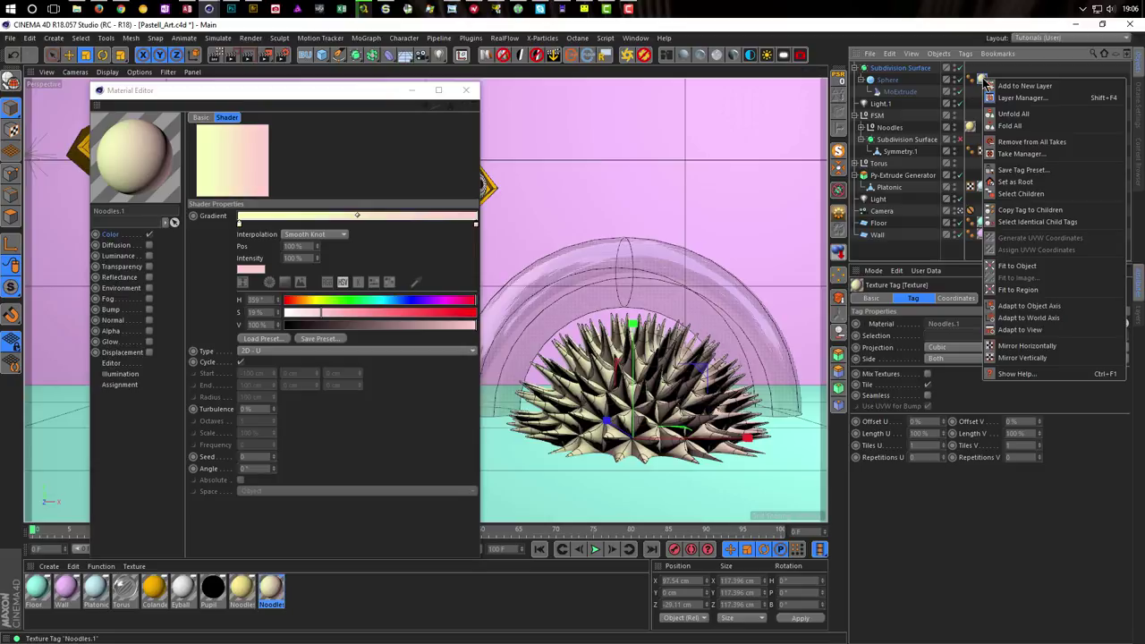
pyautogui.click(1019, 266)
pyautogui.click(577, 382)
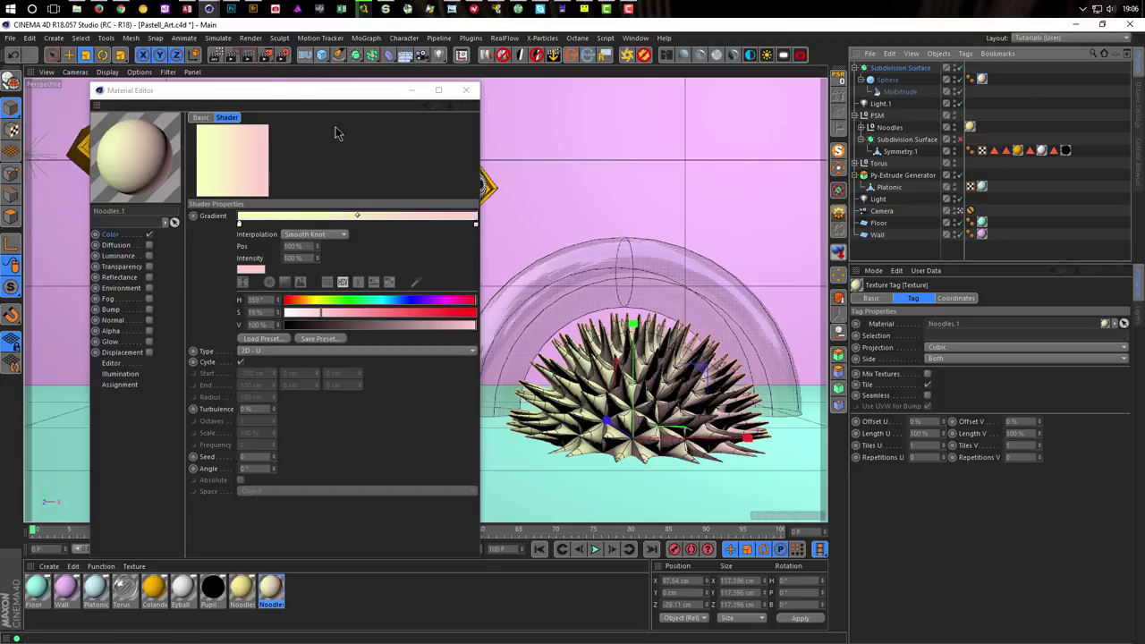
pyautogui.click(217, 55)
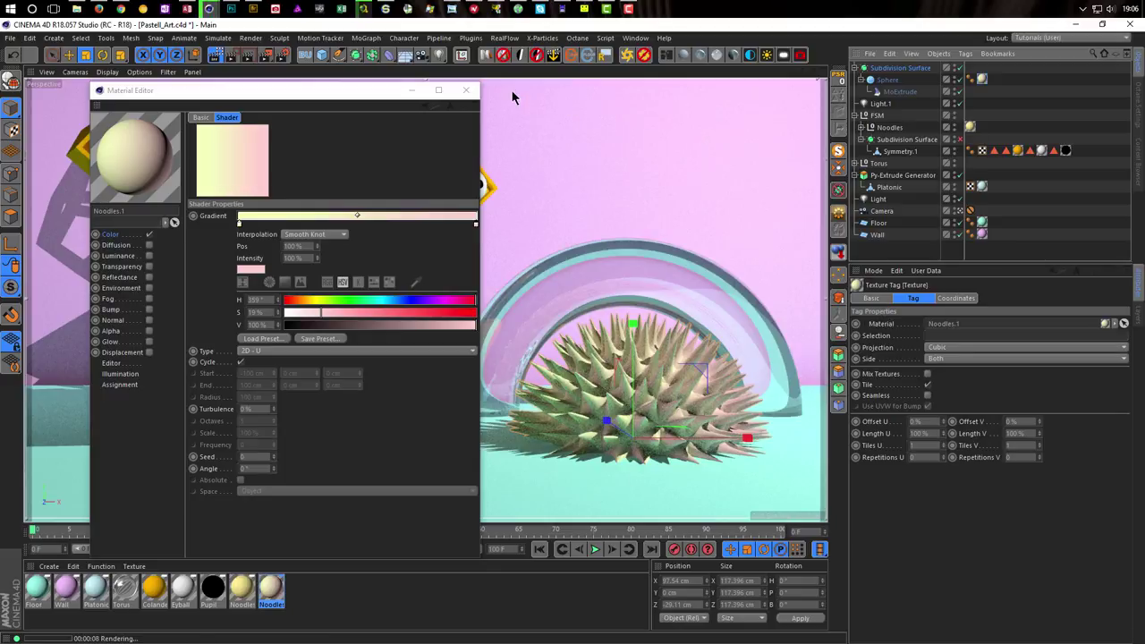
# Step: Select the FSM colander group, stop the preview render, and shift the creature further left
pyautogui.click(466, 90)
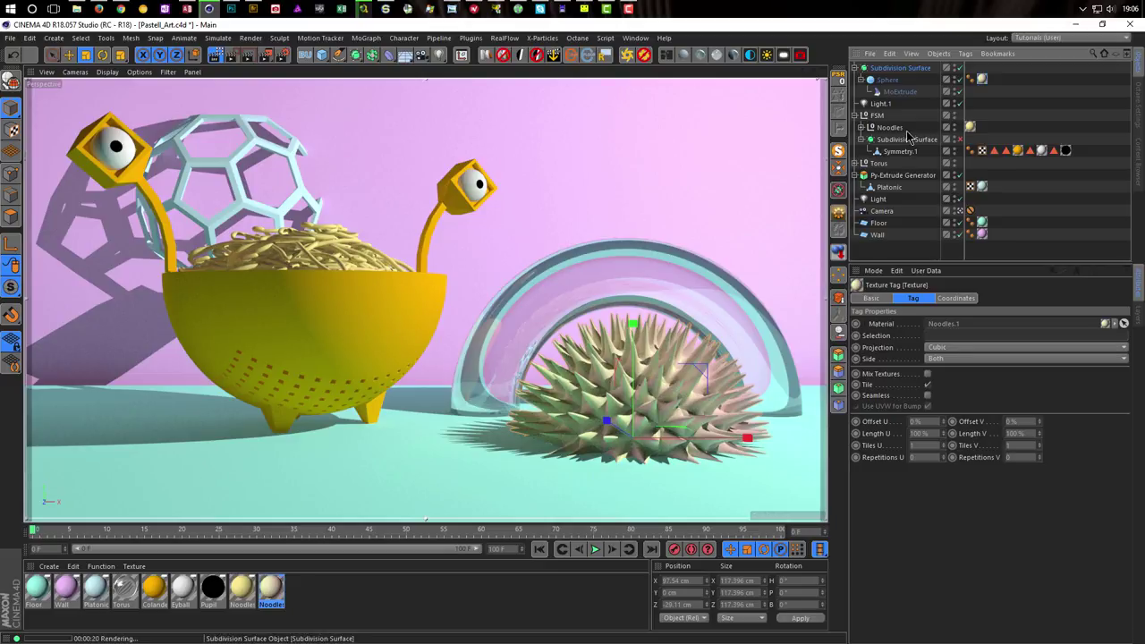
pyautogui.click(877, 117)
pyautogui.hotkey('ctrl', 'r')
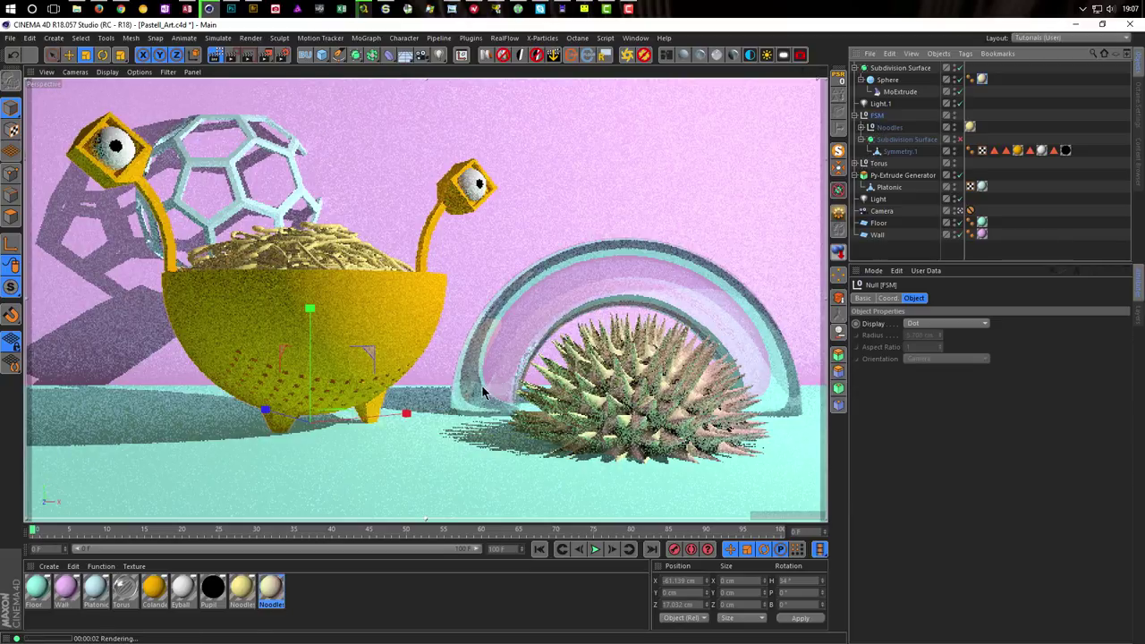
pyautogui.press('e')
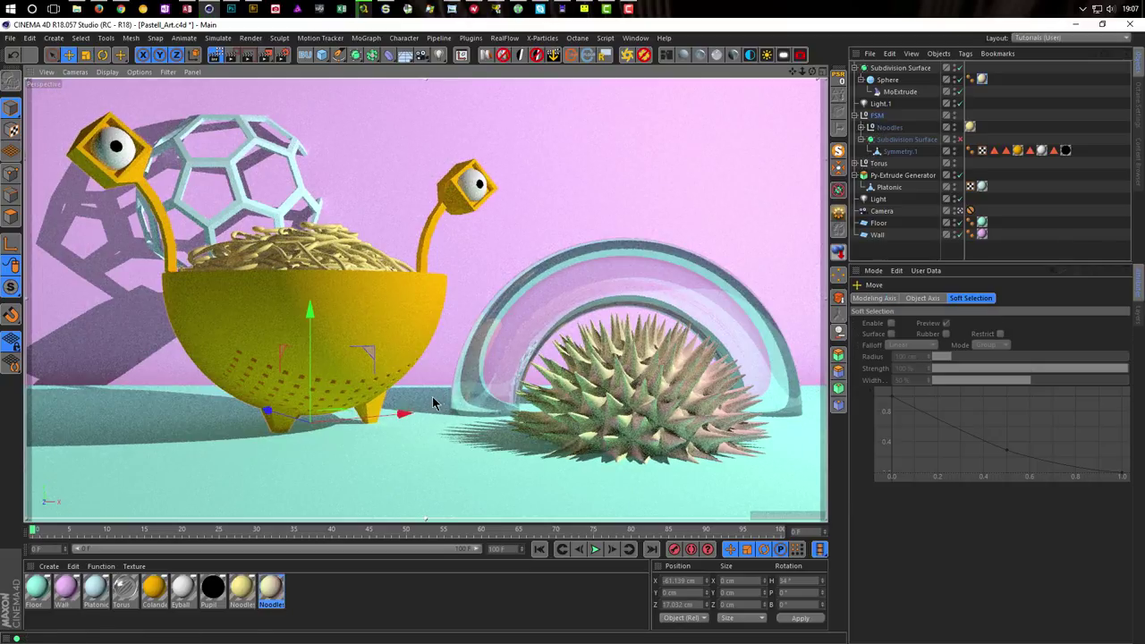
pyautogui.hotkey('ctrl', 'r')
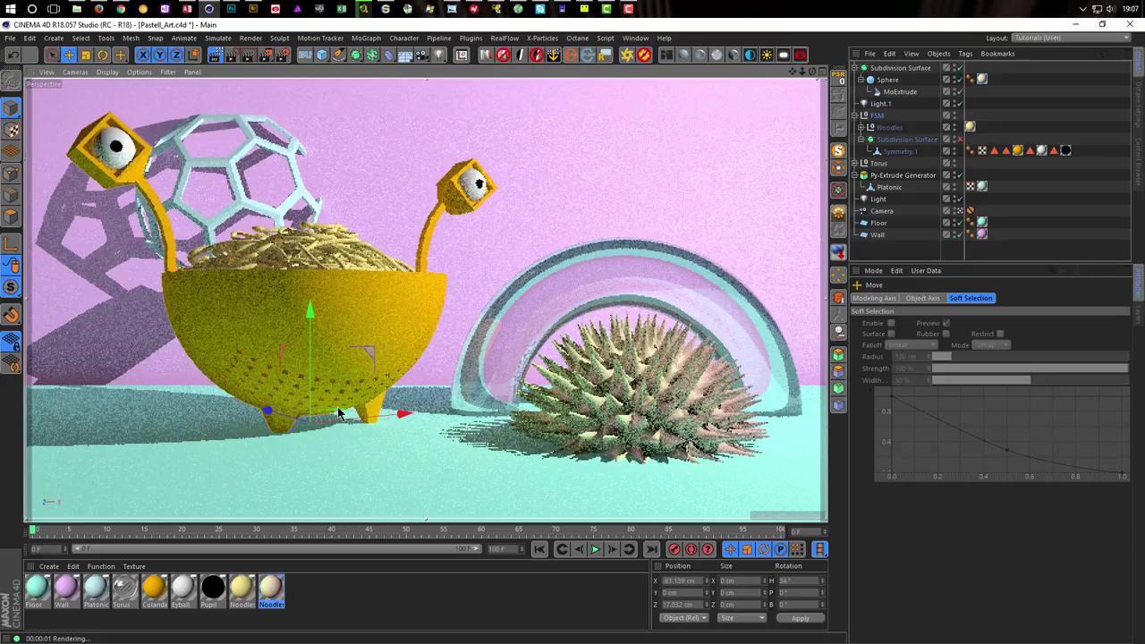
pyautogui.press('Escape')
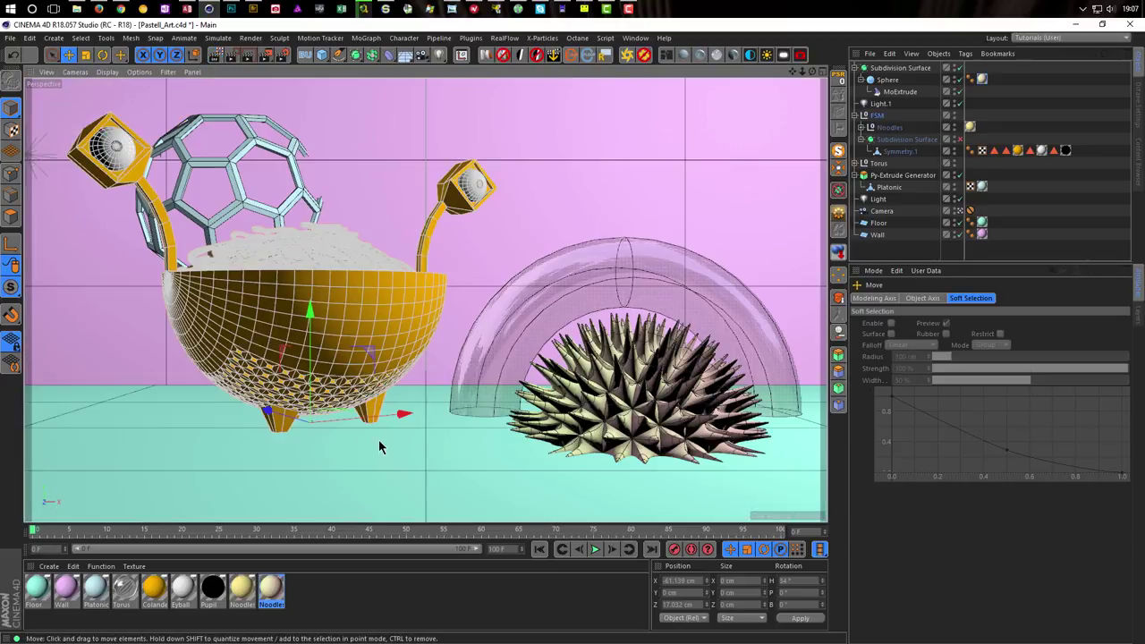
pyautogui.moveTo(340, 414); pyautogui.dragTo(254, 409)
pyautogui.moveTo(384, 414); pyautogui.dragTo(364, 419)
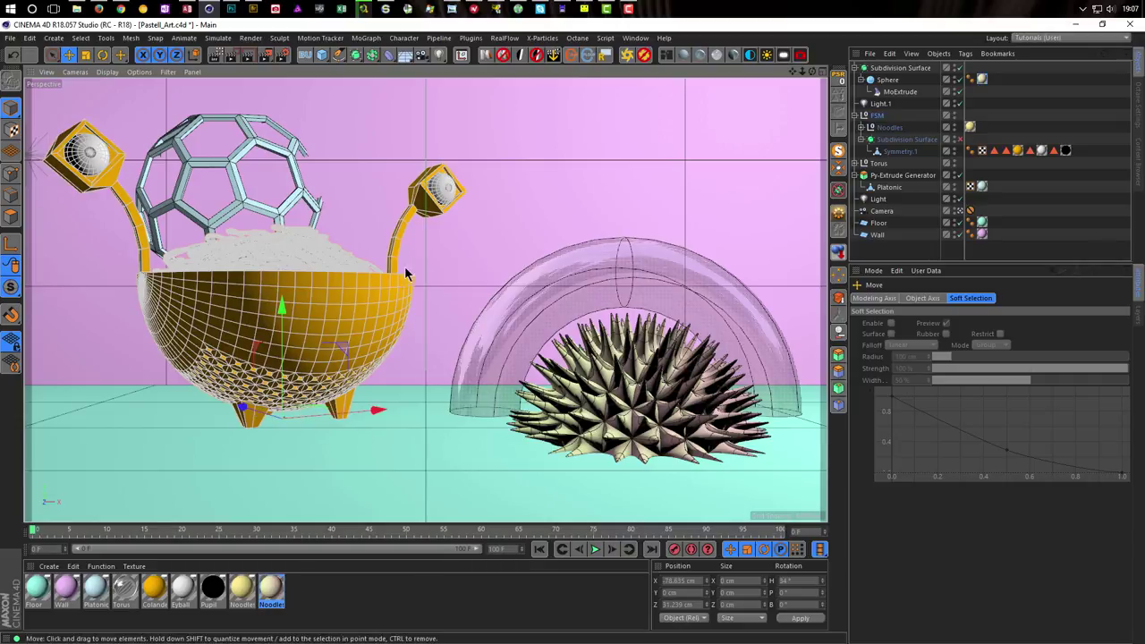
# Step: Add a Cylinder, show wireframe edges, and set its Orientation to -Z to face the camera
pyautogui.click(322, 54)
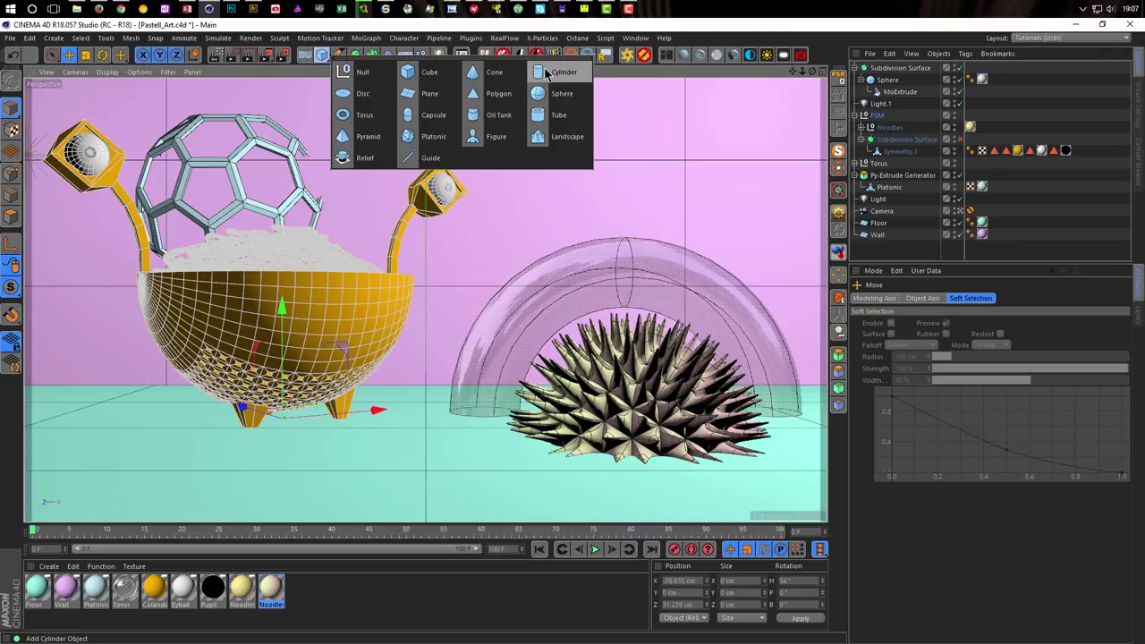
pyautogui.click(548, 73)
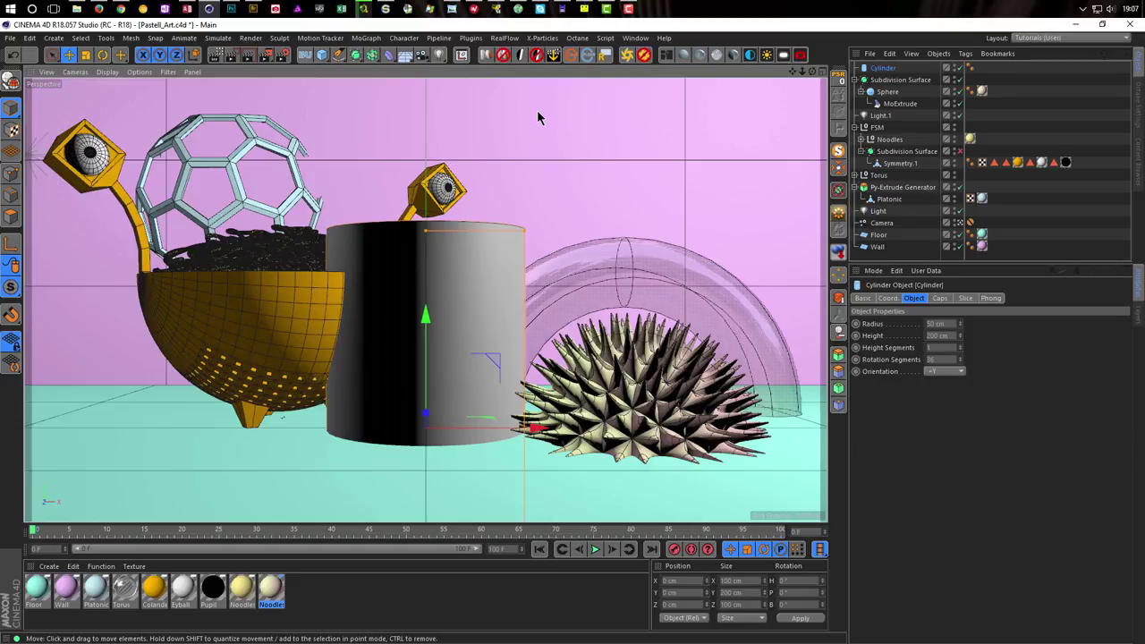
pyautogui.press('n')
pyautogui.press('b')
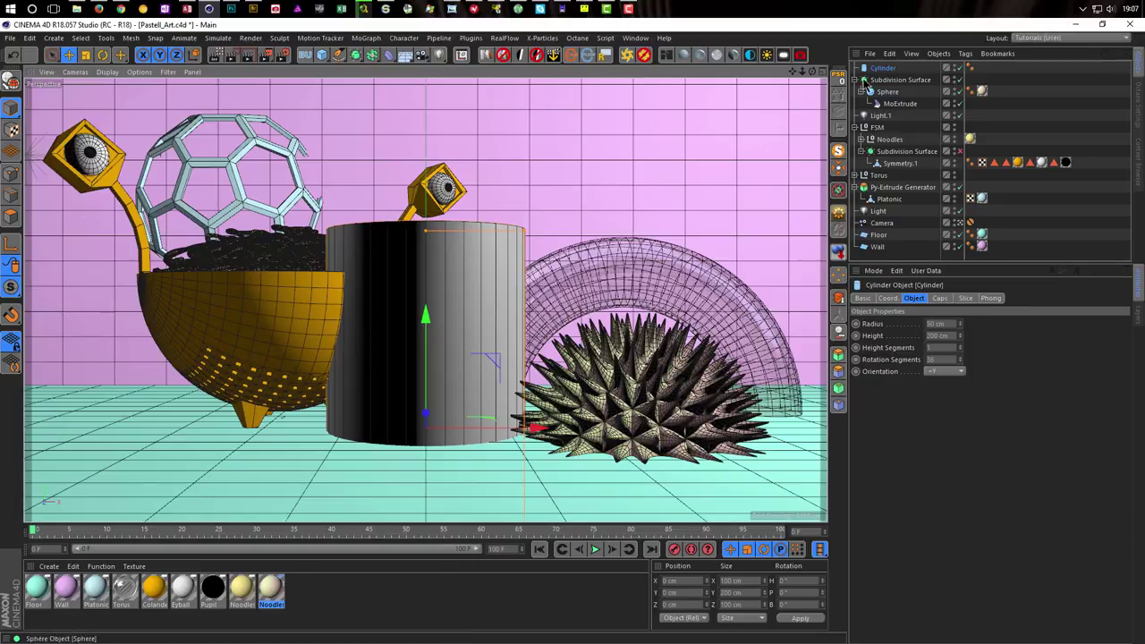
pyautogui.click(946, 371)
pyautogui.click(943, 443)
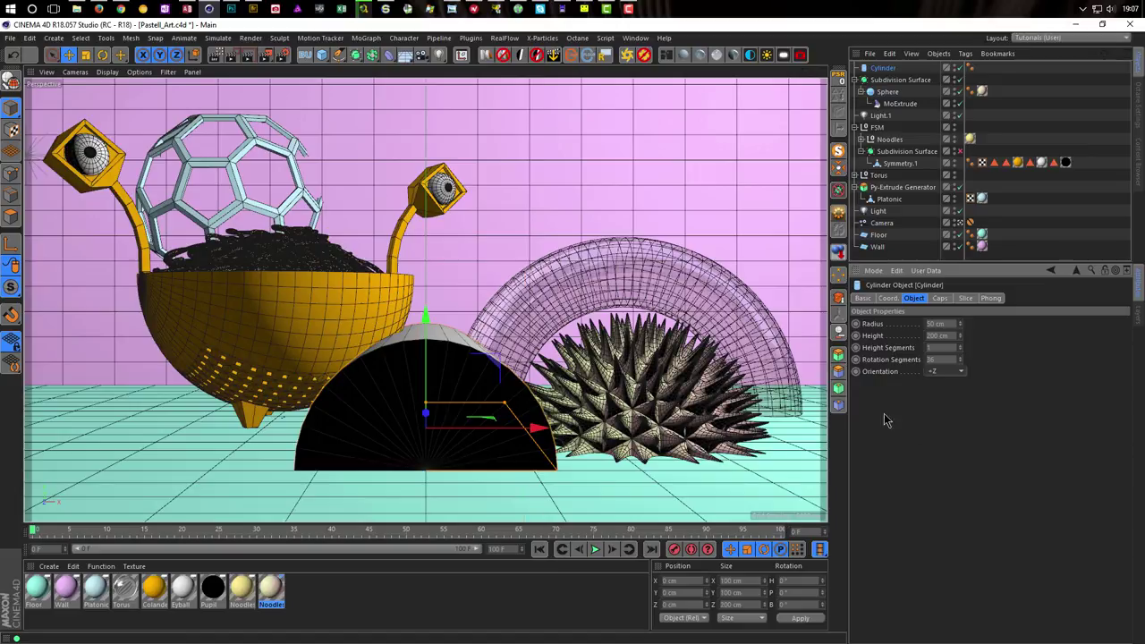
# Step: In the Right view, flatten the cylinder into a thin disc near the wall and raise it
pyautogui.middleClick(460, 413)
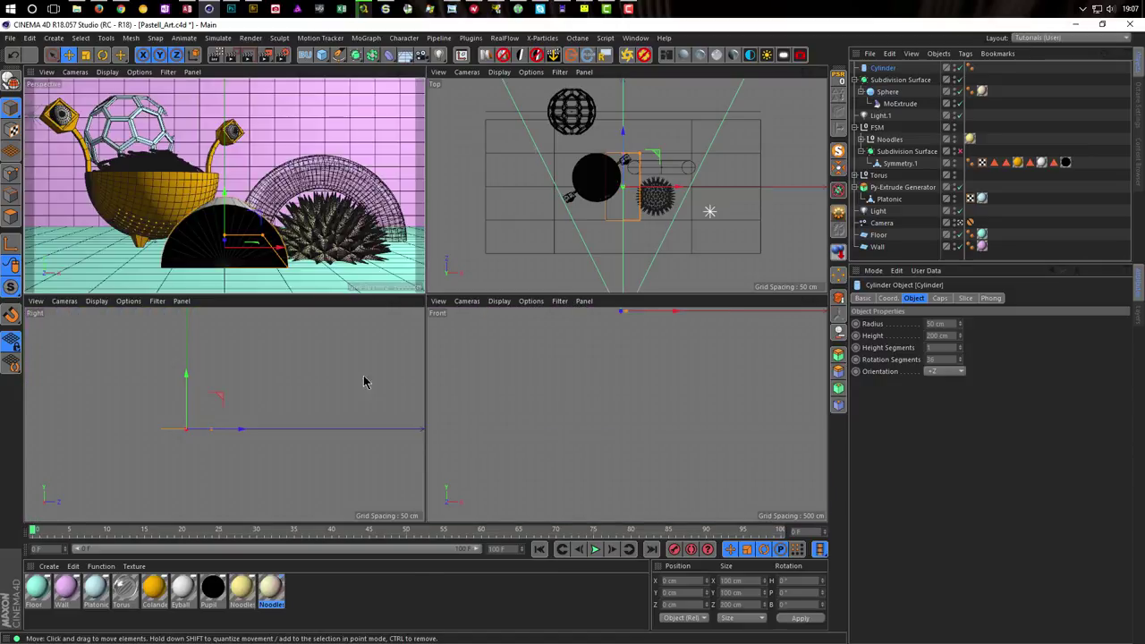
pyautogui.middleClick(265, 423)
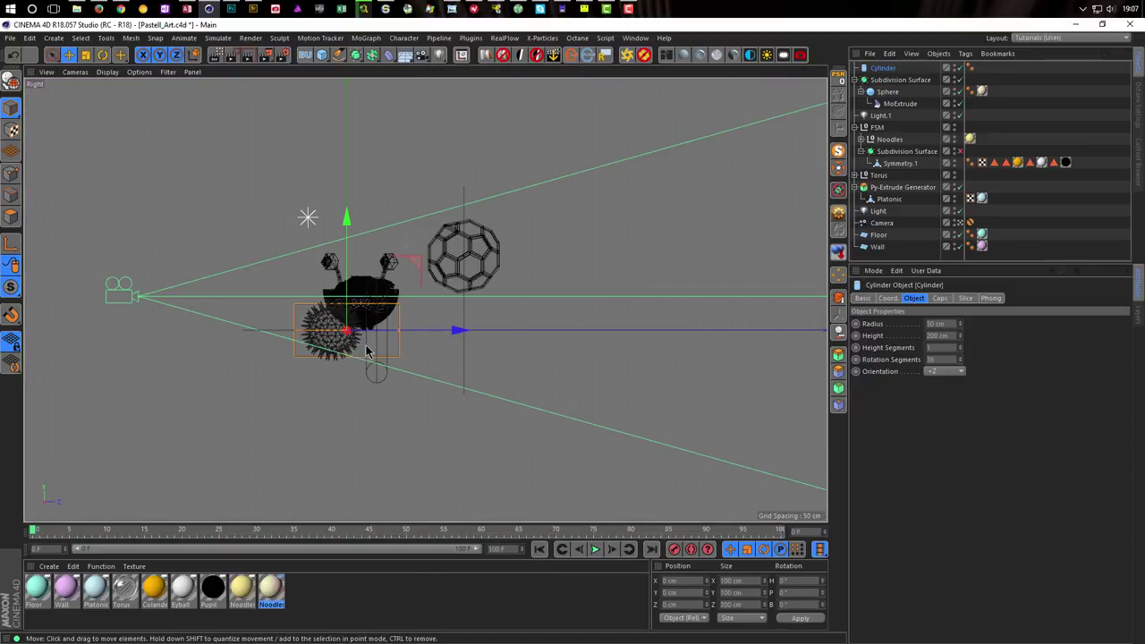
pyautogui.moveTo(458, 331); pyautogui.dragTo(609, 343)
pyautogui.moveTo(538, 331); pyautogui.dragTo(507, 331)
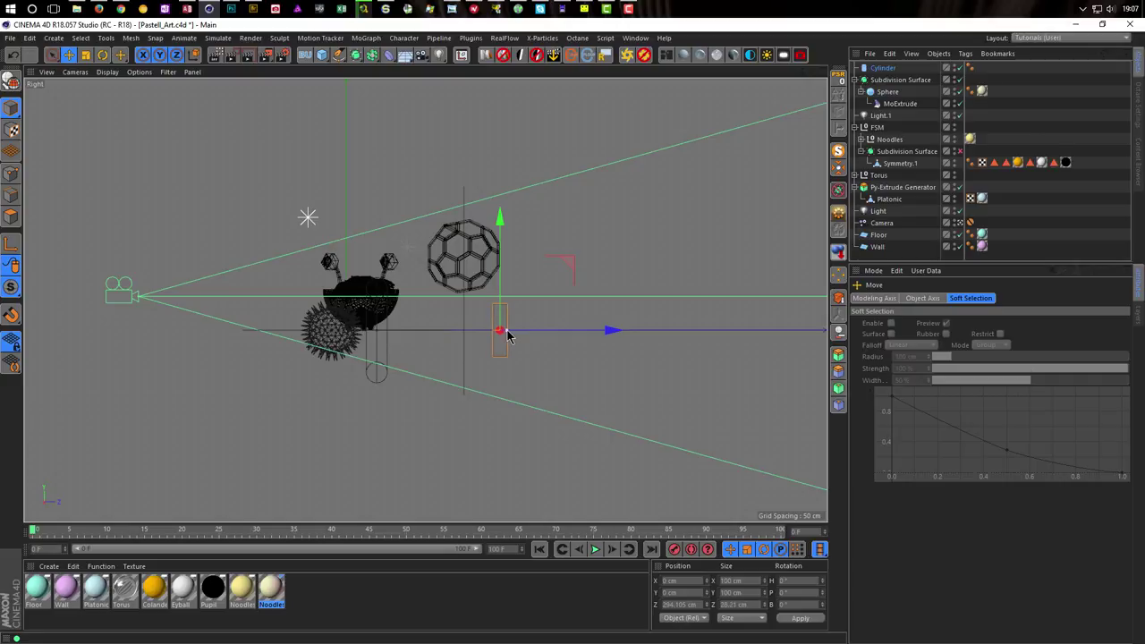
pyautogui.moveTo(612, 331); pyautogui.dragTo(581, 342)
pyautogui.moveTo(475, 223); pyautogui.dragTo(479, 157)
# Step: In Perspective, move the disc right and slightly higher, above the glass arch
pyautogui.middleClick(481, 166)
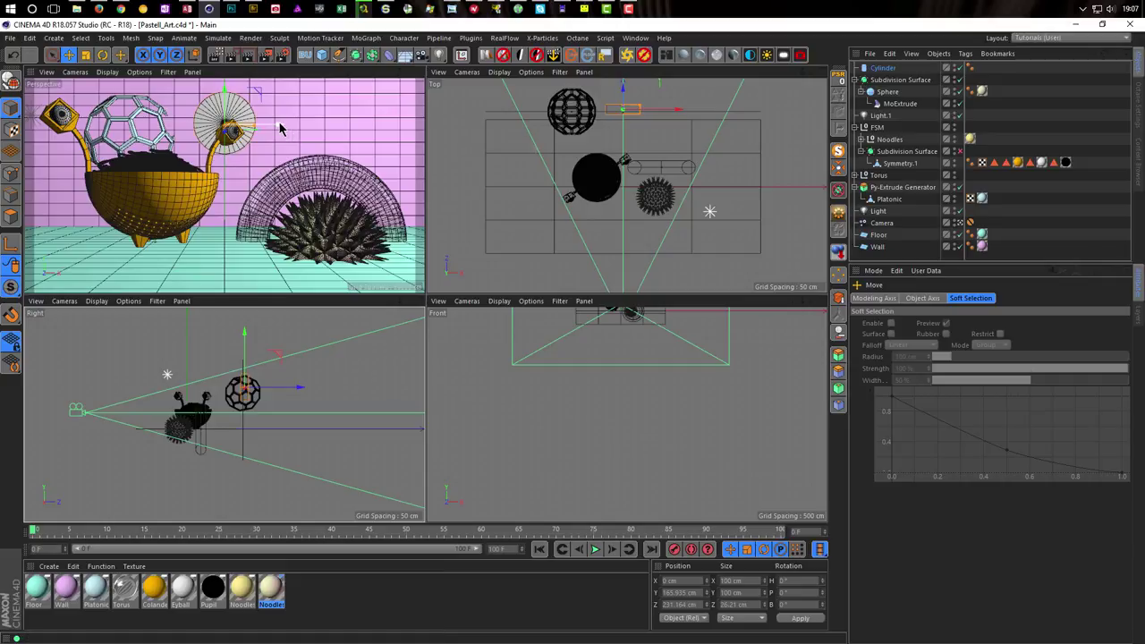
pyautogui.middleClick(223, 129)
pyautogui.moveTo(548, 180)
pyautogui.mouseDown()
pyautogui.moveTo(819, 183)
pyautogui.moveTo(542, 180)
pyautogui.mouseUp()
pyautogui.moveTo(716, 99); pyautogui.dragTo(715, 81)
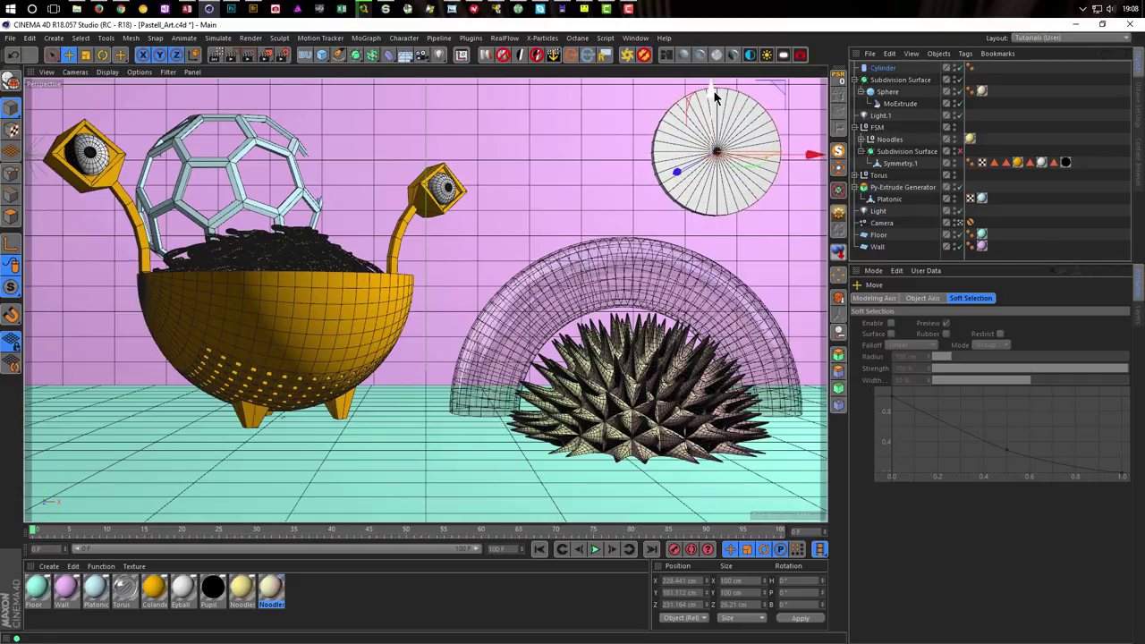
# Step: Collapse the Subdivision Surface and FSM groups and move Cylinder below Wall
pyautogui.click(855, 80)
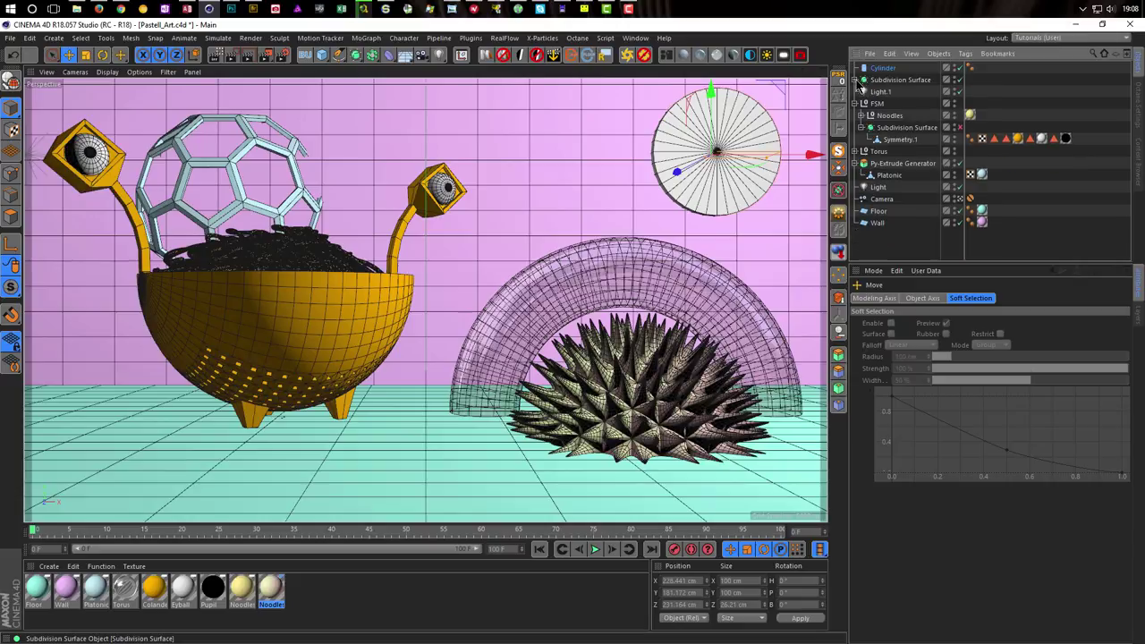
pyautogui.click(855, 103)
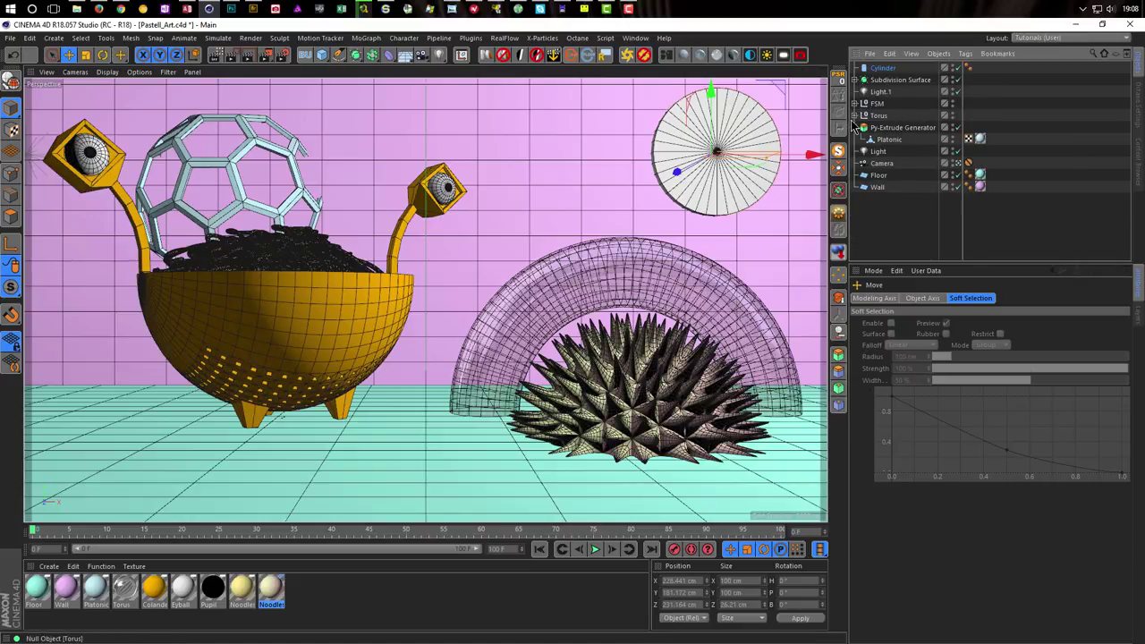
pyautogui.moveTo(881, 69); pyautogui.dragTo(884, 229)
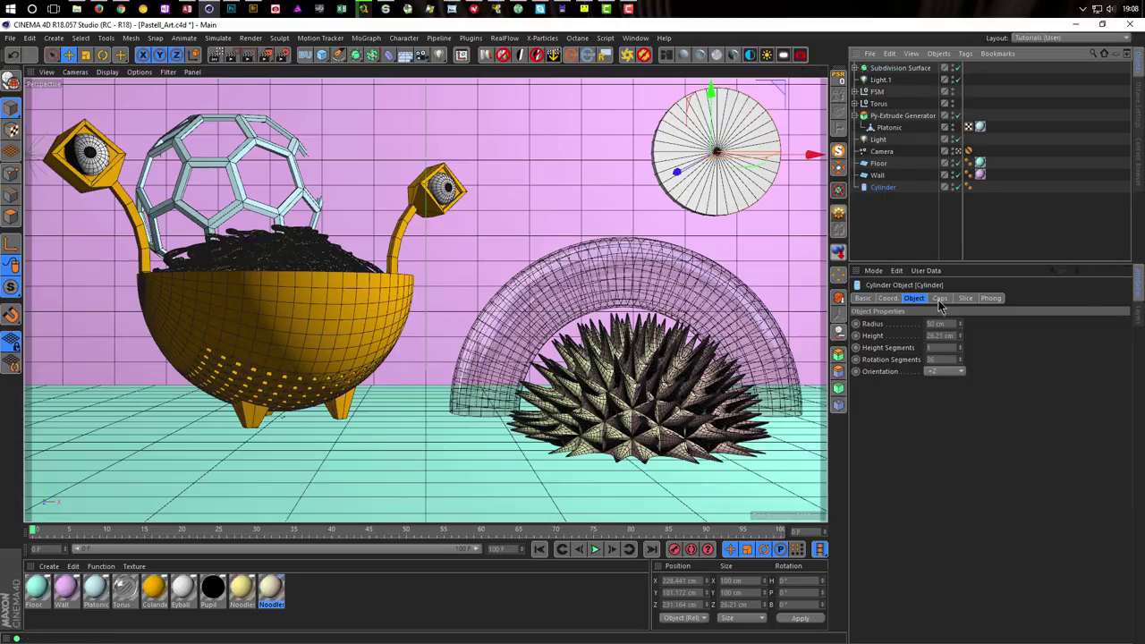
# Step: Enable Slice on the cylinder and adjust From/To to cut a narrow Pac-Man mouth
pyautogui.click(966, 298)
pyautogui.click(907, 323)
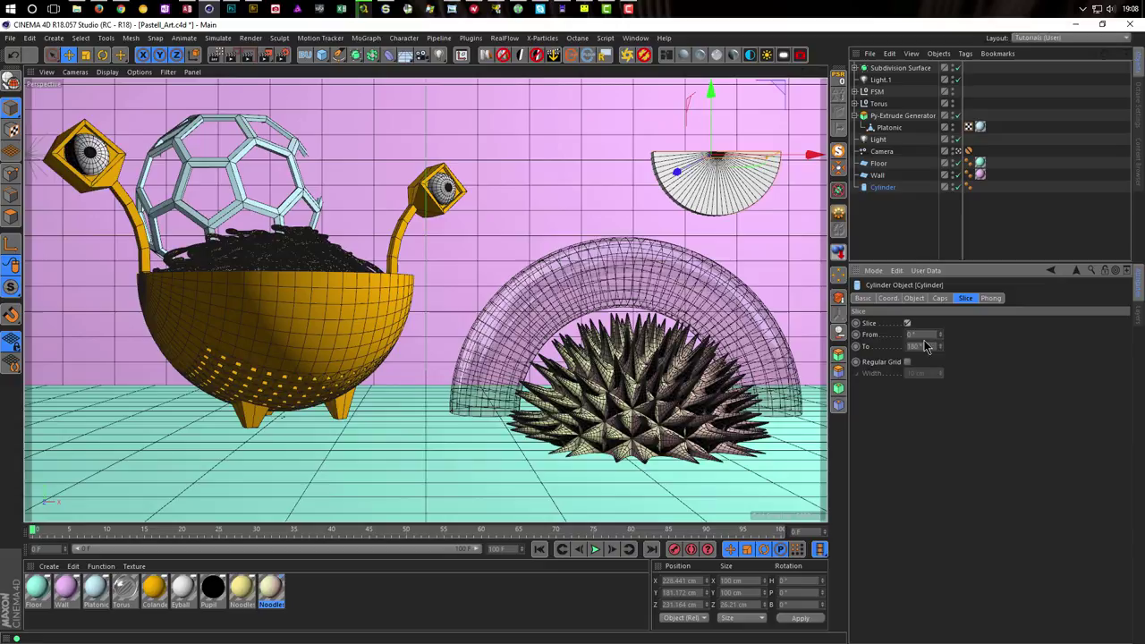
pyautogui.moveTo(940, 335); pyautogui.dragTo(912, 351)
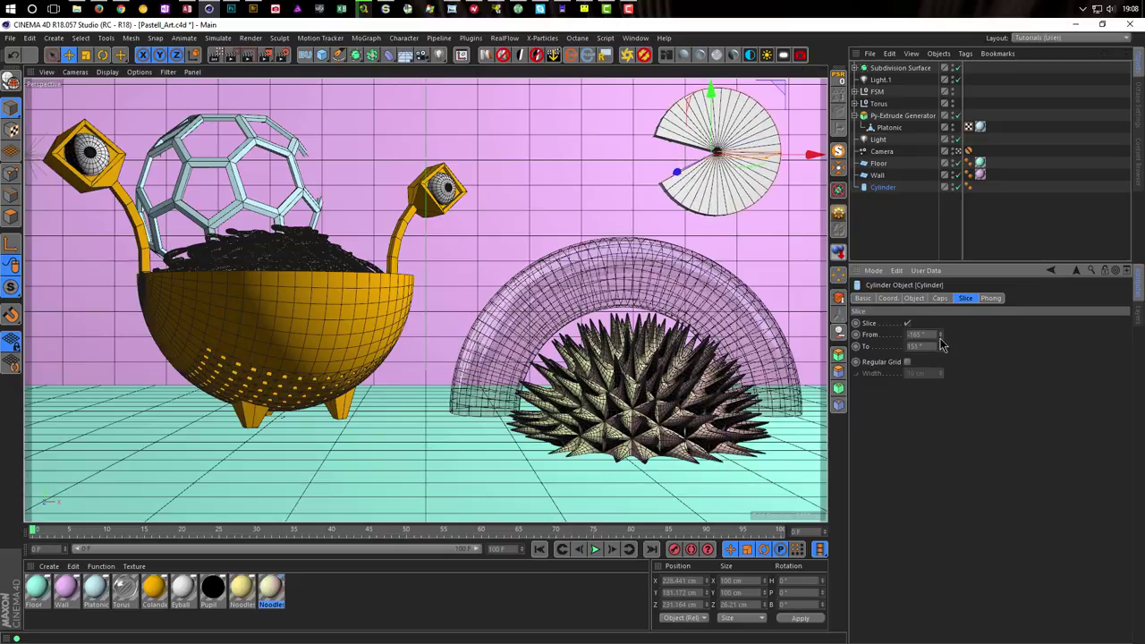
pyautogui.moveTo(942, 333); pyautogui.dragTo(942, 333)
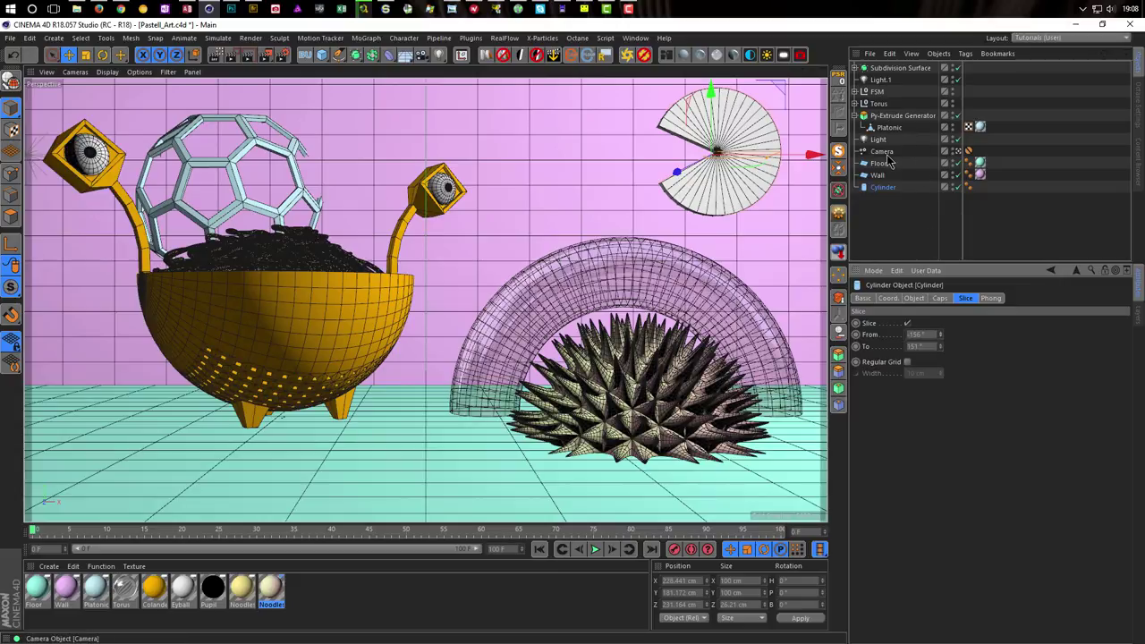
# Step: Duplicate the Pac-Man disc as Cylinder.1, disable its slice, and shrink it to a 15 cm pellet
pyautogui.click(883, 189)
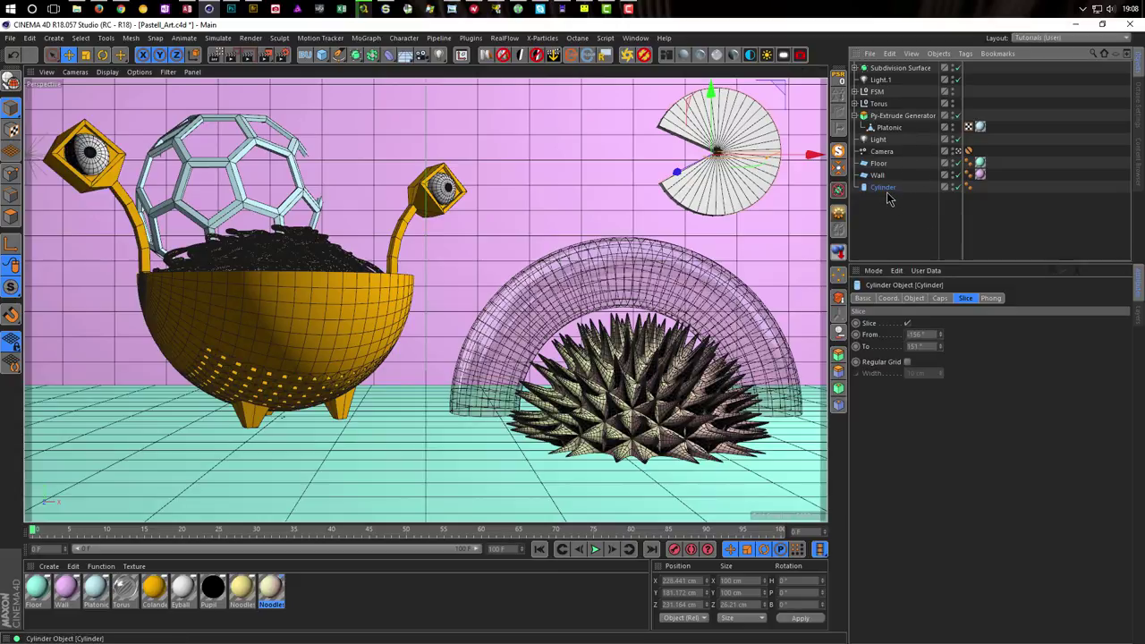
pyautogui.keyDown('ctrl'); pyautogui.moveTo(883, 191); pyautogui.dragTo(882, 212); pyautogui.keyUp('ctrl')
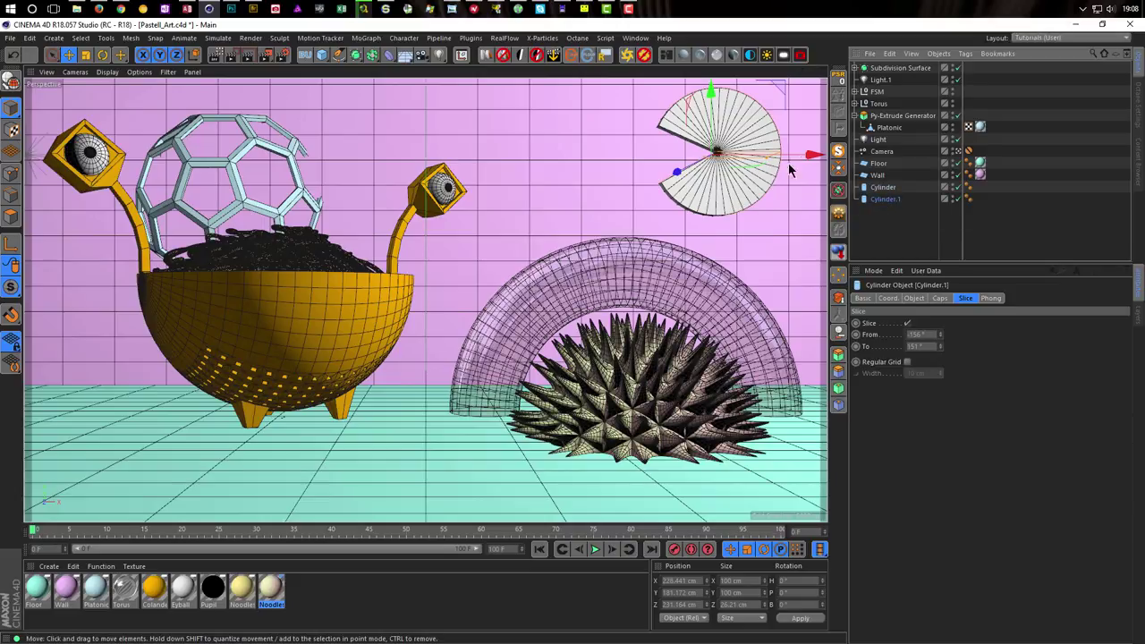
pyautogui.moveTo(813, 154); pyautogui.dragTo(748, 159)
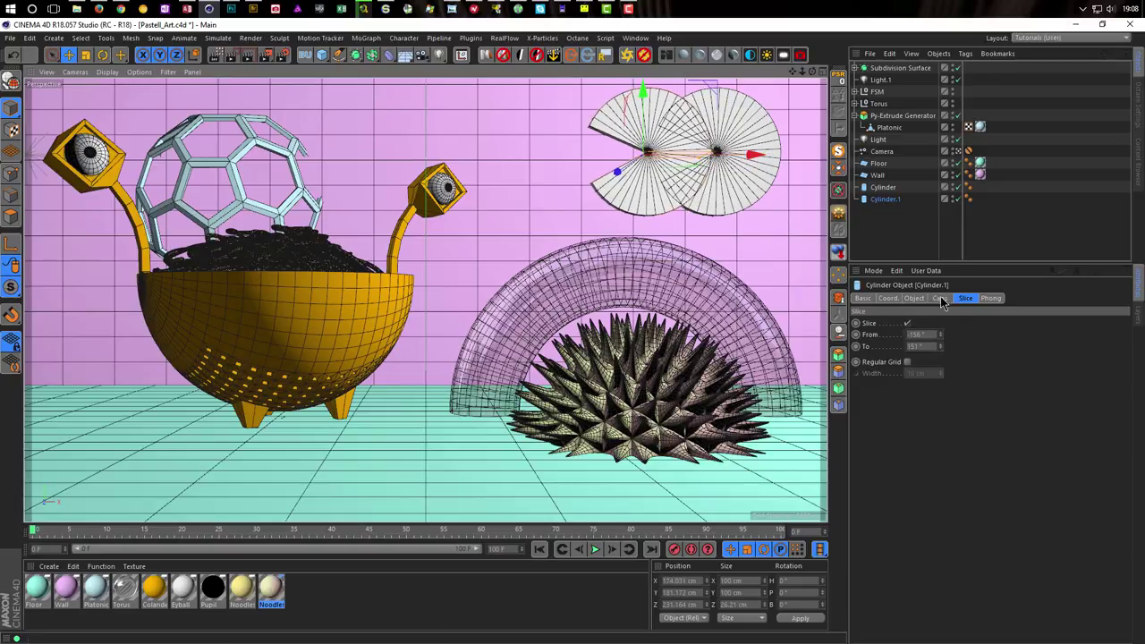
pyautogui.click(907, 324)
pyautogui.click(907, 324)
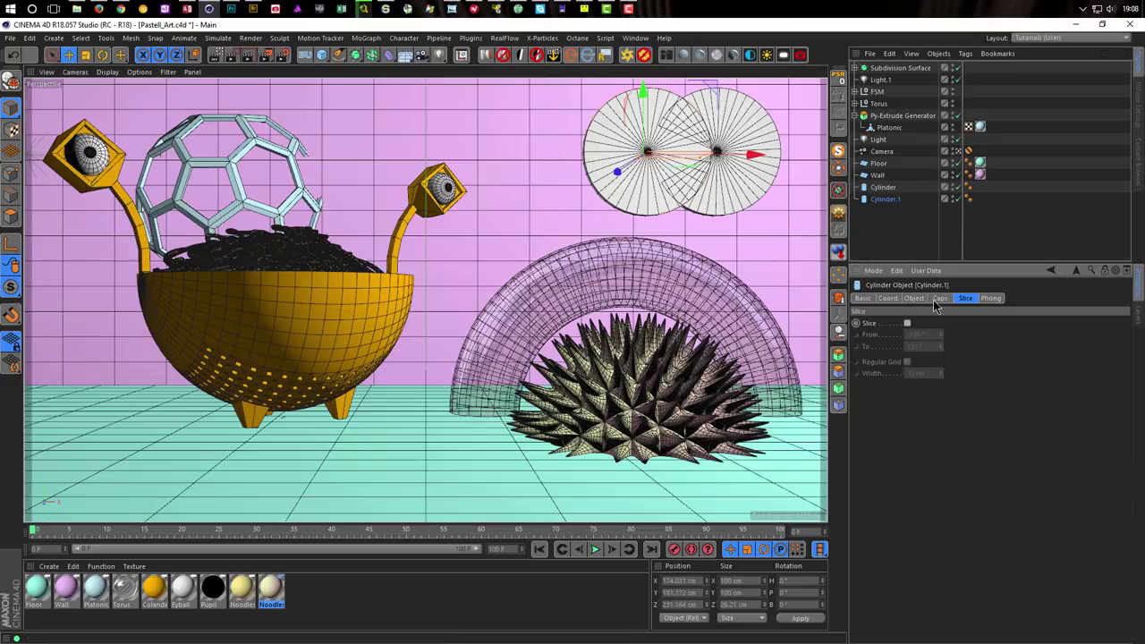
pyautogui.click(914, 299)
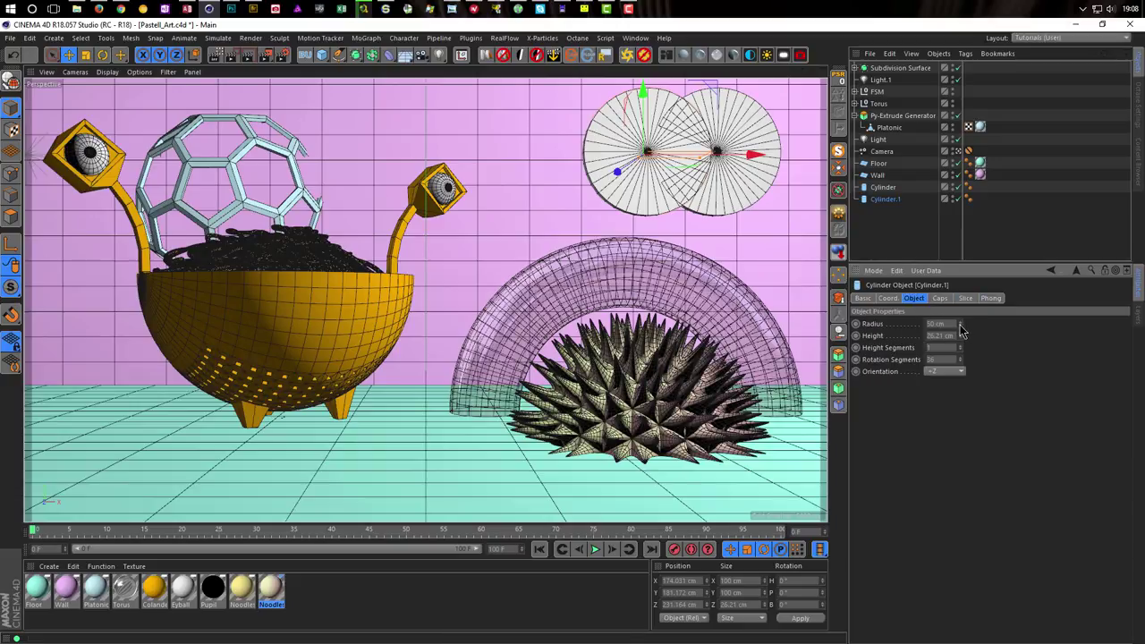
pyautogui.moveTo(960, 323); pyautogui.dragTo(960, 375)
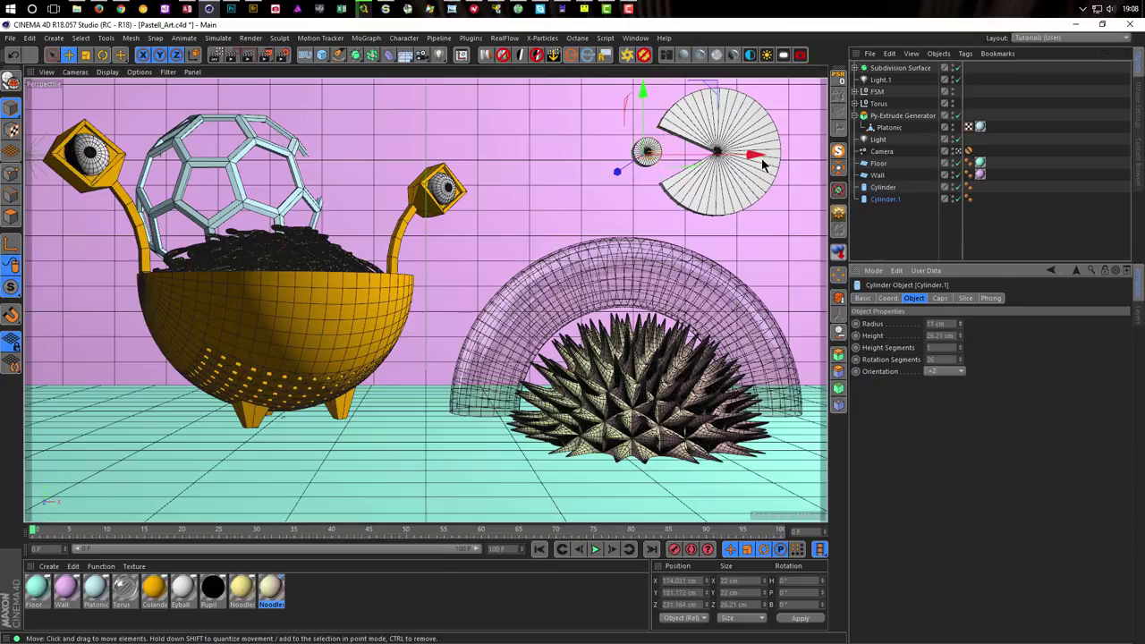
# Step: Copy the pellet into a row of dots left of Pac-Man and move them to the list bottom
pyautogui.moveTo(758, 157); pyautogui.dragTo(672, 158)
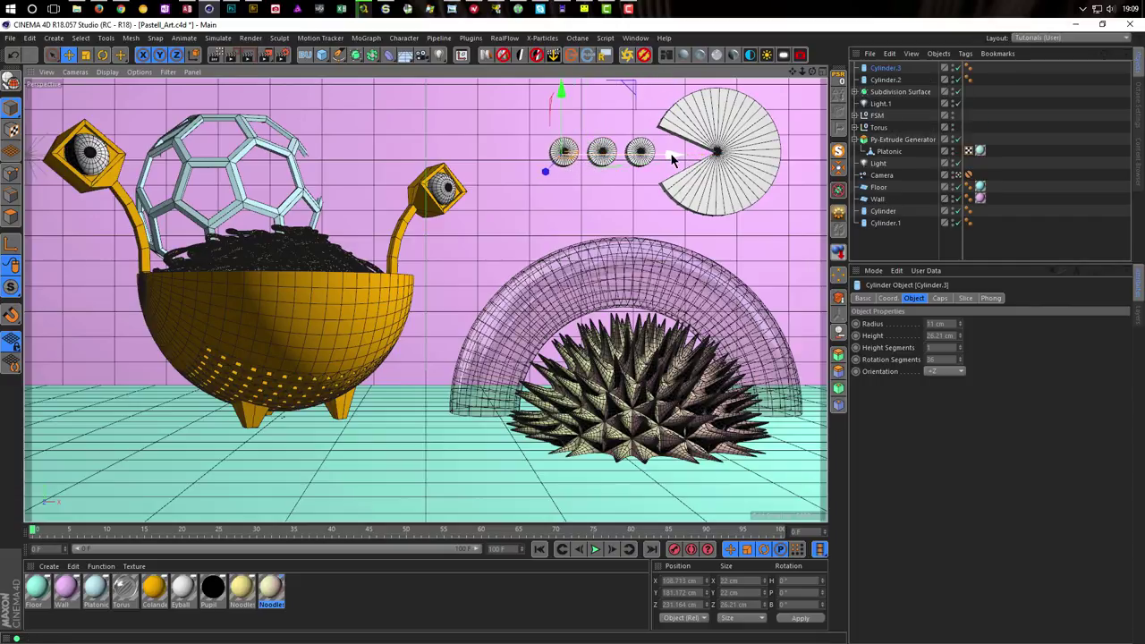
pyautogui.hotkey('ctrl', 'z')
pyautogui.hotkey('ctrl', 'z')
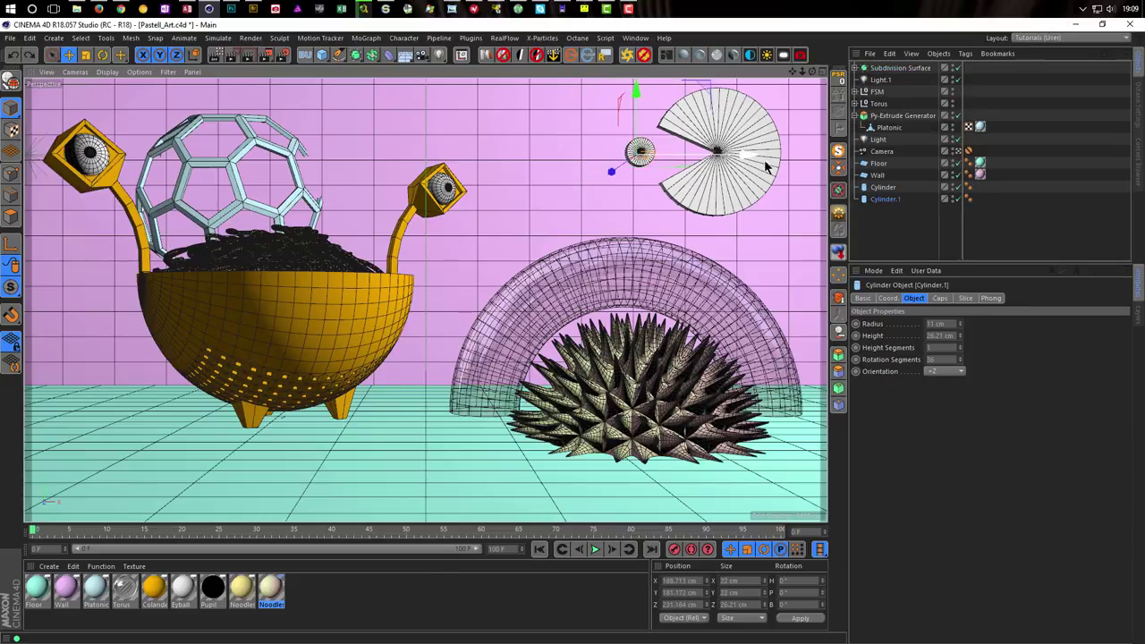
pyautogui.keyDown('ctrl'); pyautogui.moveTo(749, 159); pyautogui.dragTo(569, 165); pyautogui.keyUp('ctrl')
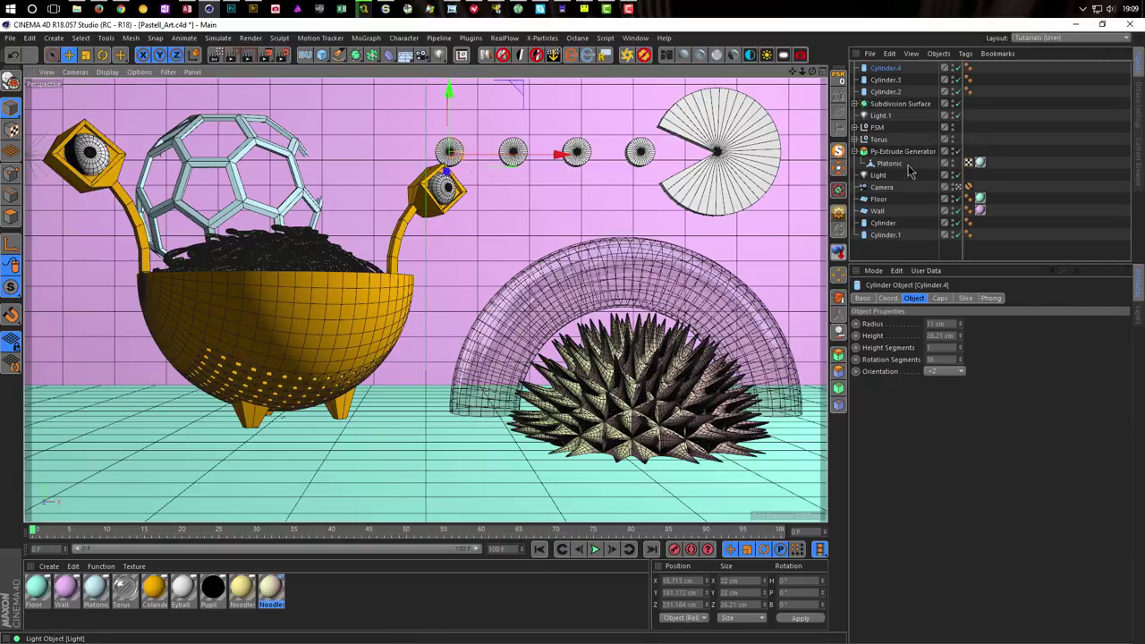
pyautogui.keyDown('shift'); pyautogui.click(883, 92); pyautogui.keyUp('shift')
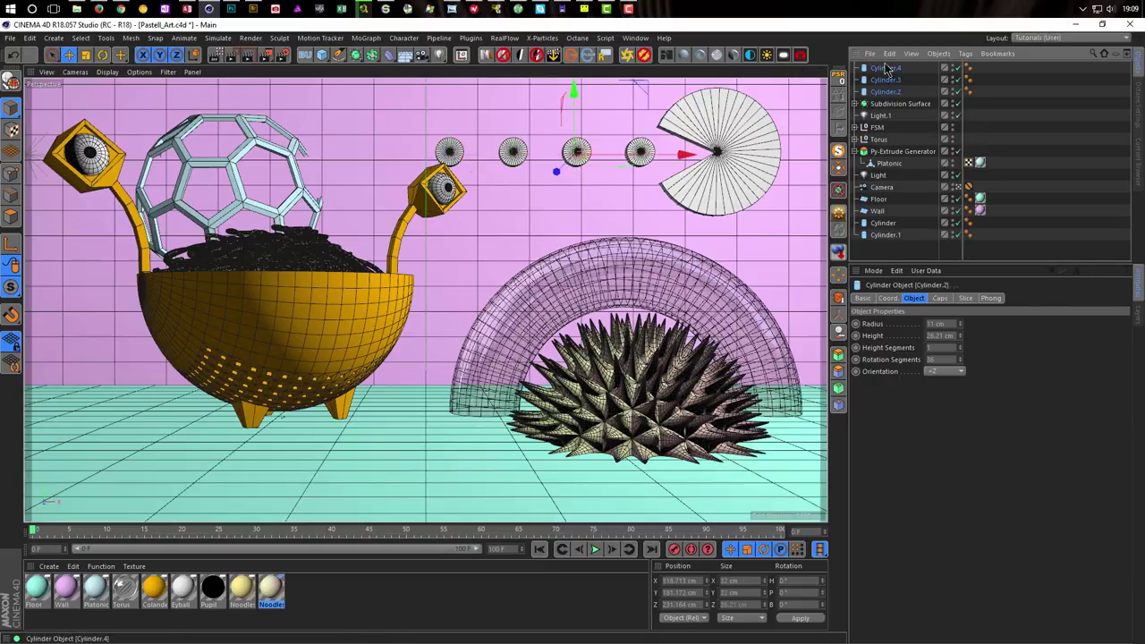
pyautogui.moveTo(885, 92); pyautogui.dragTo(891, 258)
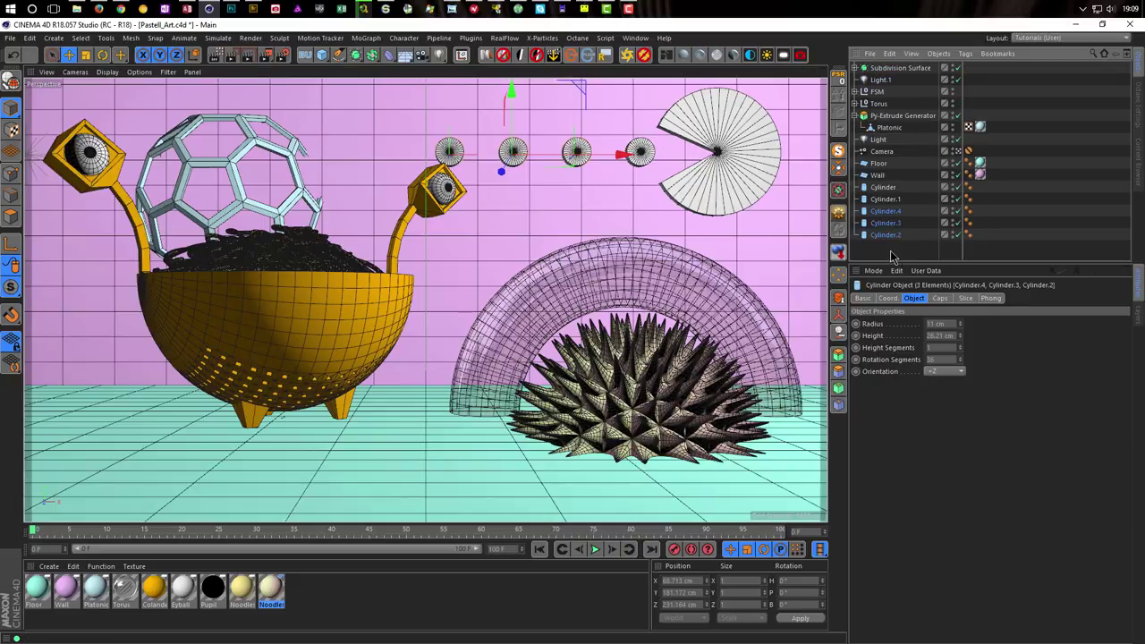
# Step: Duplicate Cylinder.1 as Cylinder.5 and move it up onto the Pac-Man disc
pyautogui.click(884, 201)
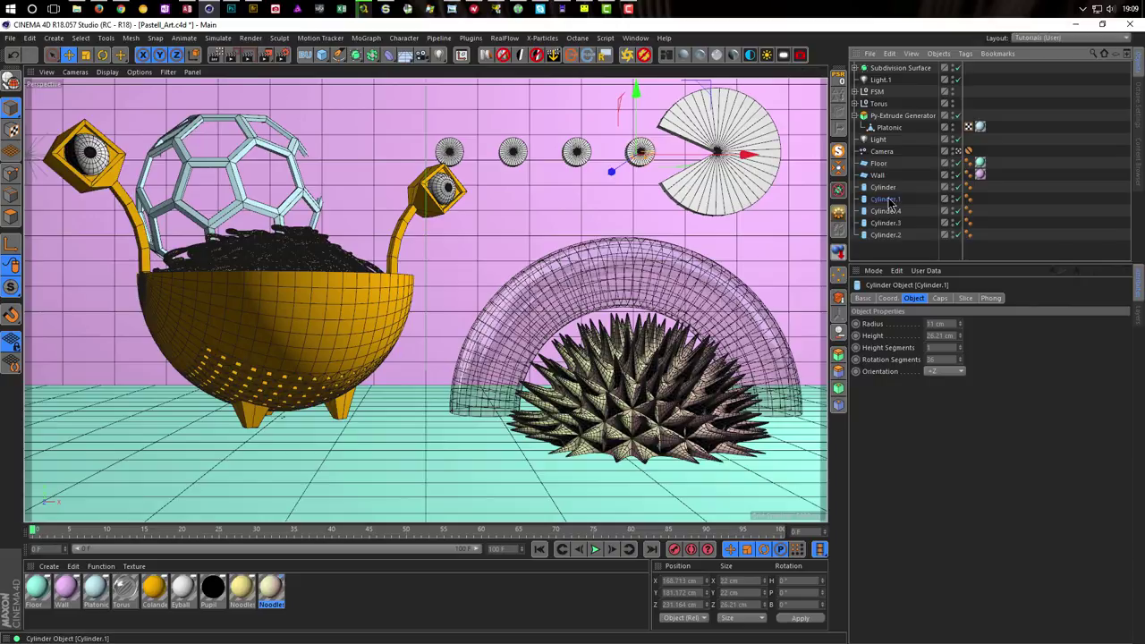
pyautogui.keyDown('ctrl'); pyautogui.moveTo(888, 204); pyautogui.dragTo(888, 201); pyautogui.keyUp('ctrl')
pyautogui.moveTo(640, 152); pyautogui.dragTo(707, 100)
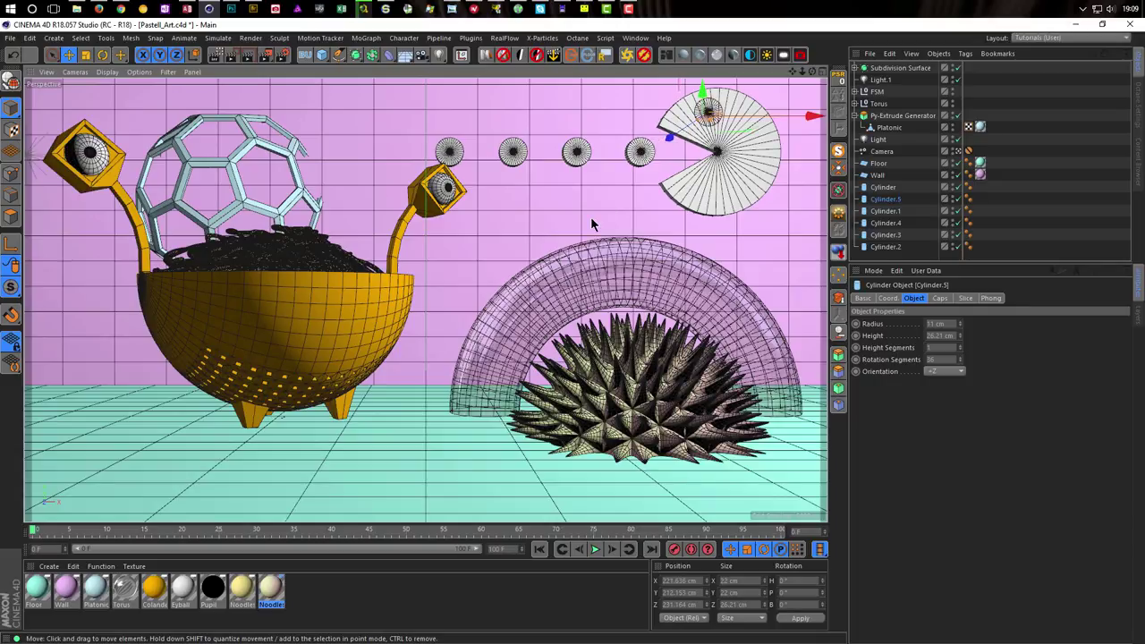
# Step: In the Right view, push Cylinder.5 forward in front of Pac-Man's face
pyautogui.press('F5')
pyautogui.press('F3')
pyautogui.scroll(5, 501, 205)
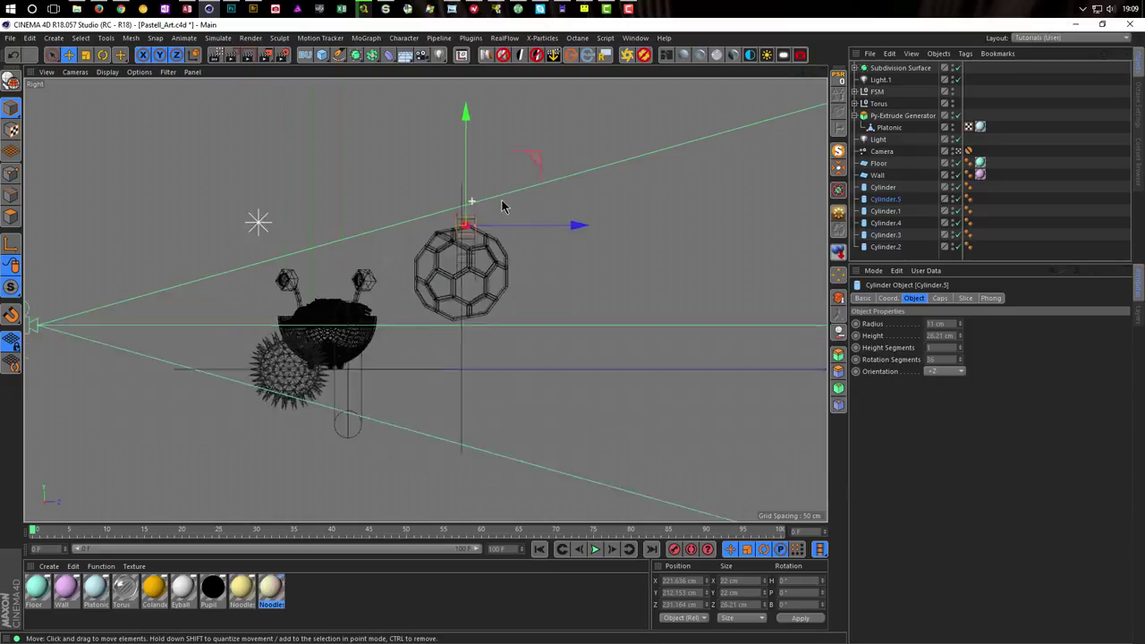
pyautogui.scroll(1, 583, 209)
pyautogui.moveTo(557, 289); pyautogui.dragTo(573, 297)
# Step: Back in the full Perspective view, reduce the eye's radius from 11 cm to 7 cm
pyautogui.press('F5')
pyautogui.press('F4')
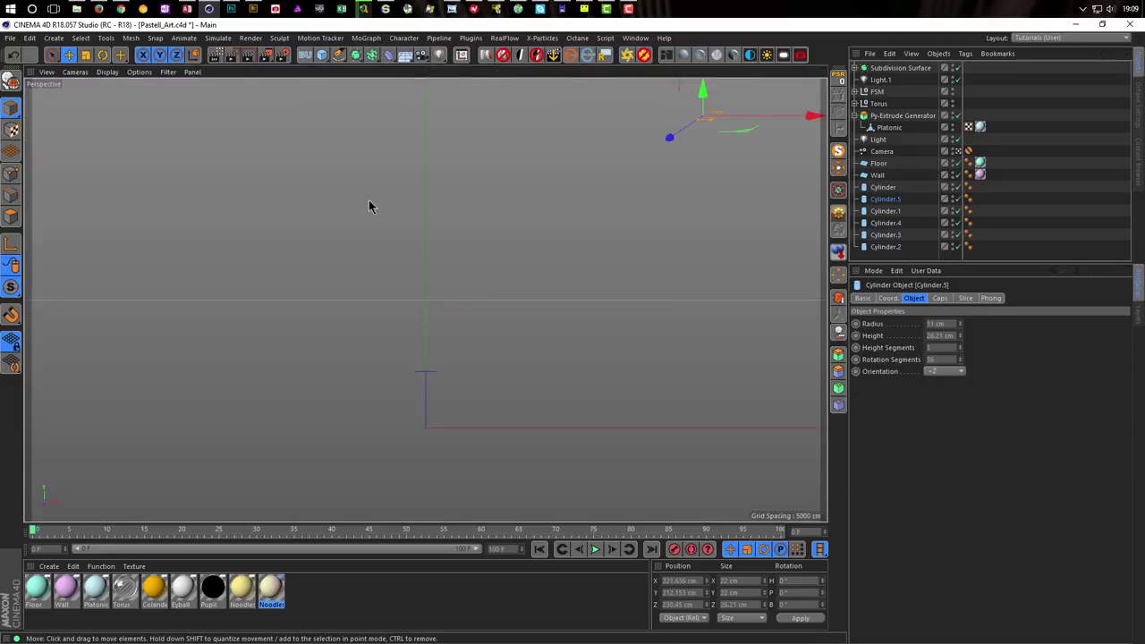
pyautogui.press('F1')
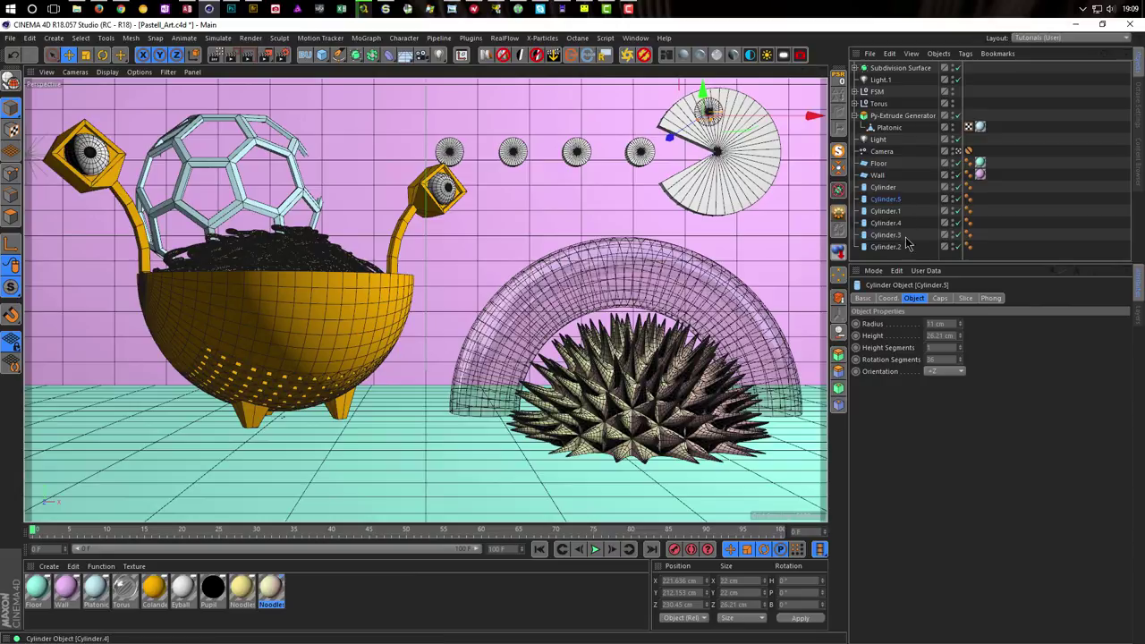
pyautogui.moveTo(961, 327); pyautogui.dragTo(962, 333)
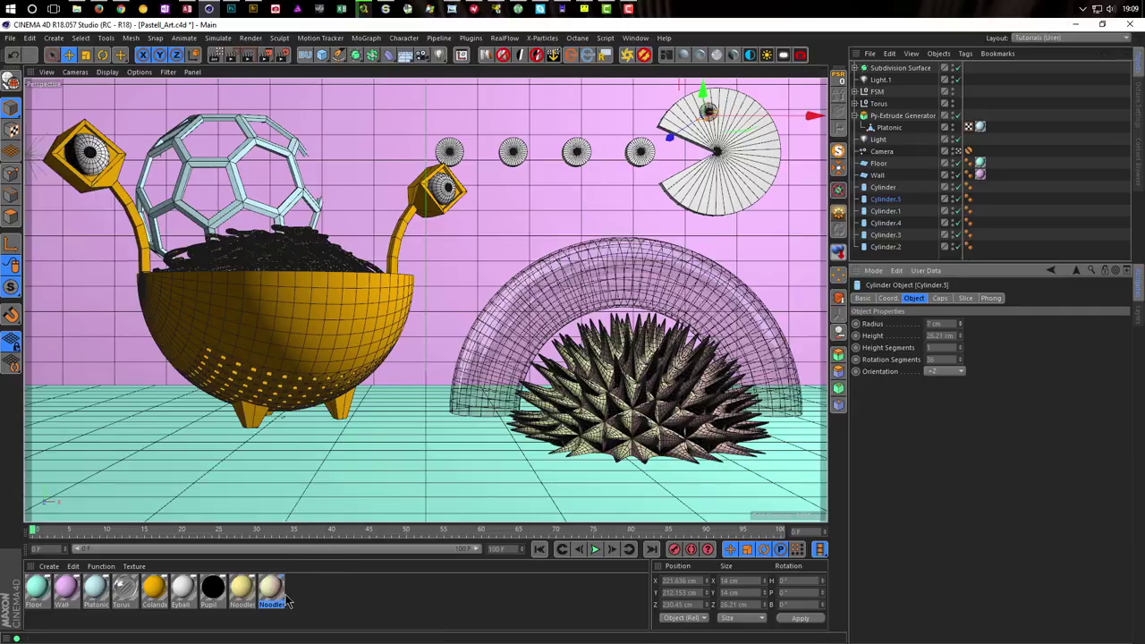
# Step: Duplicate the Noodles material and rename the copy 'Pac Man'
pyautogui.keyDown('ctrl'); pyautogui.moveTo(276, 592); pyautogui.dragTo(309, 597); pyautogui.keyUp('ctrl')
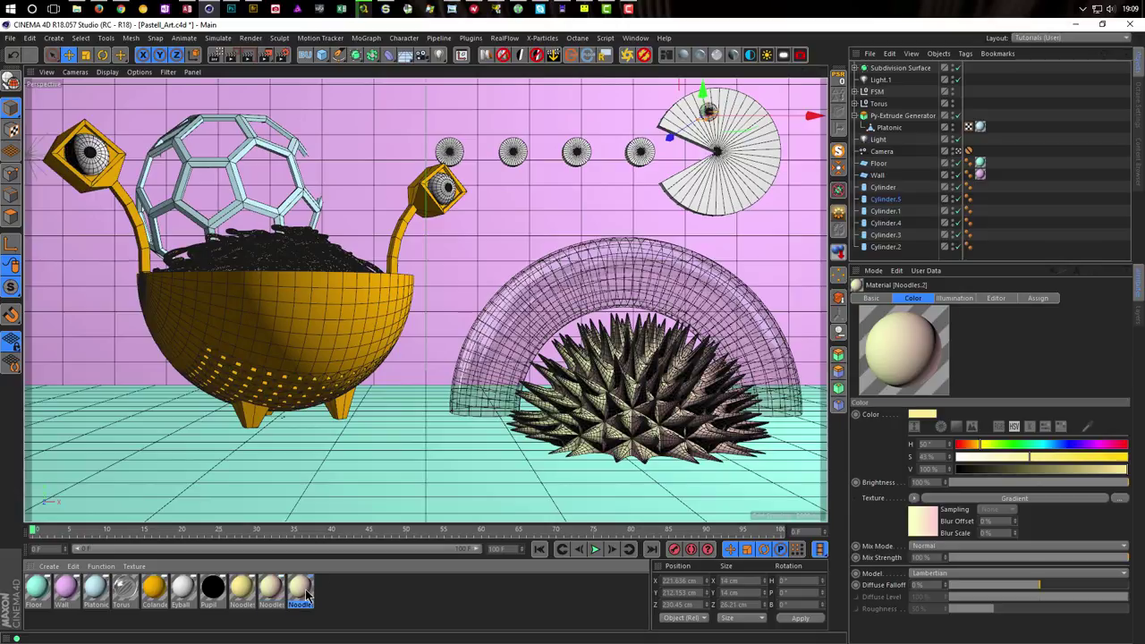
pyautogui.doubleClick(300, 591)
pyautogui.write('Pa')
pyautogui.press('Return')
# Step: Raise its saturation to 78%, clear the Gradient texture, and apply it to the Pac-Man disc
pyautogui.moveTo(506, 168); pyautogui.dragTo(526, 169)
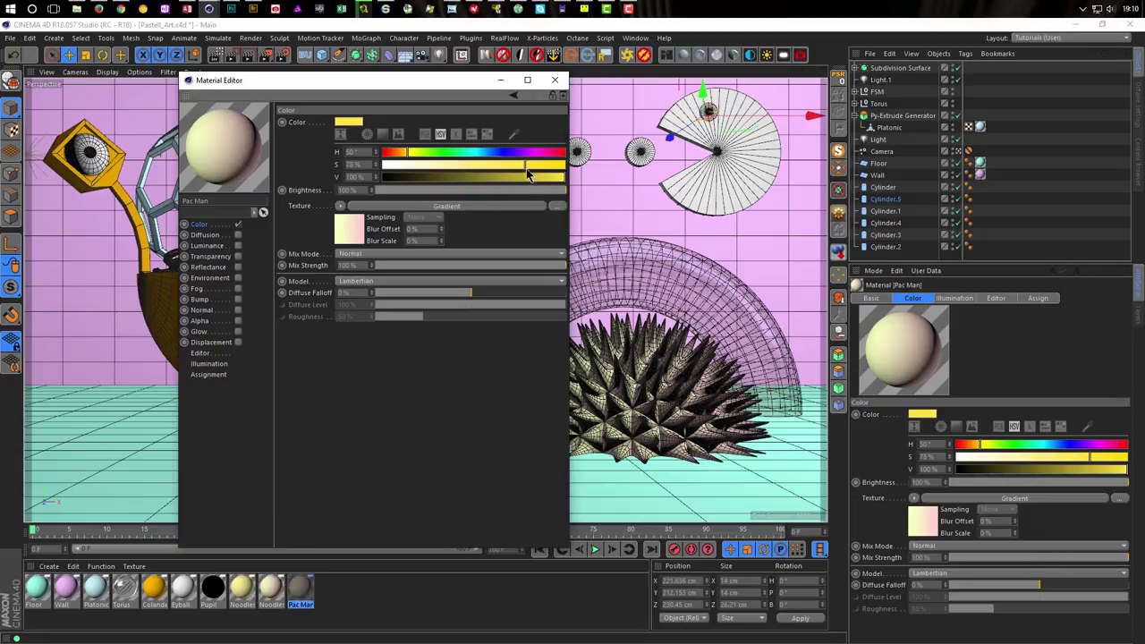
pyautogui.click(341, 207)
pyautogui.click(367, 221)
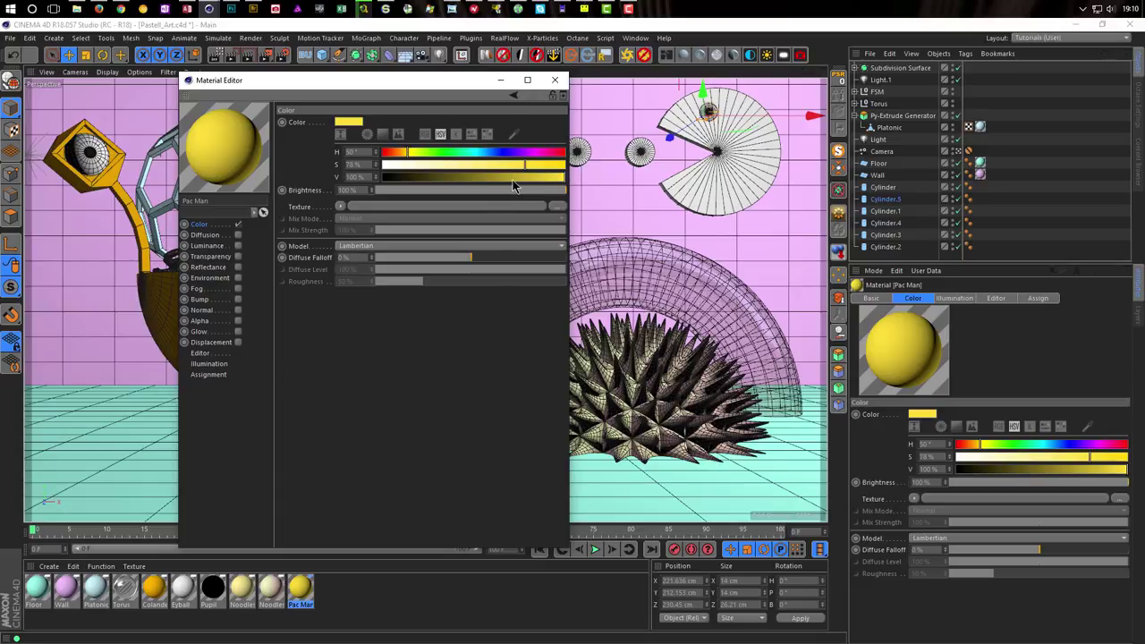
pyautogui.click(554, 80)
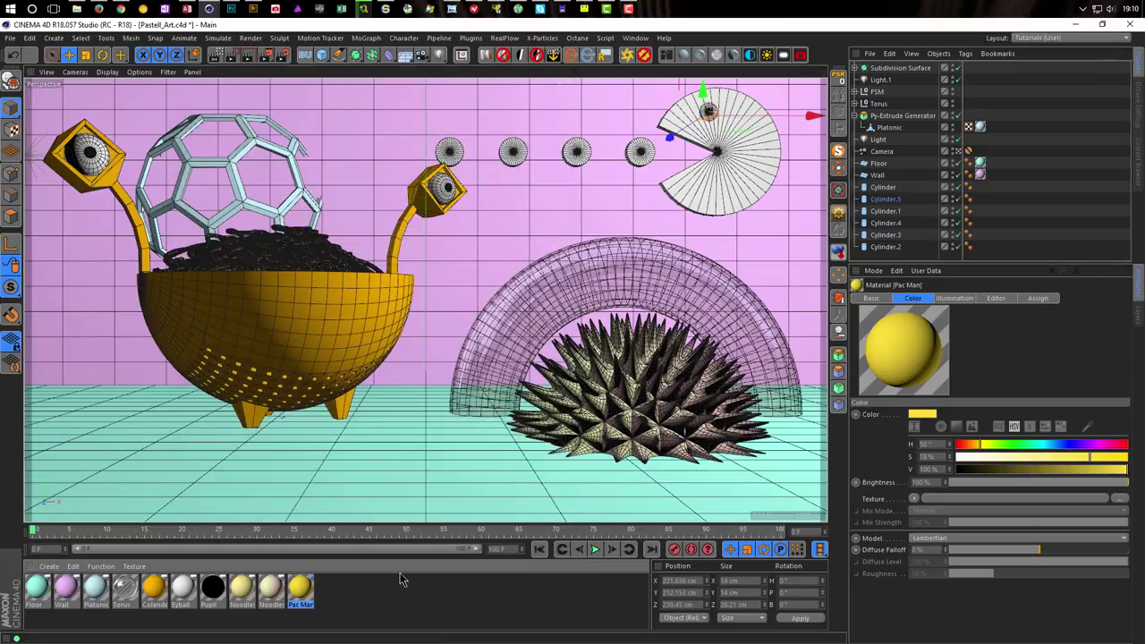
pyautogui.moveTo(305, 593); pyautogui.dragTo(886, 192)
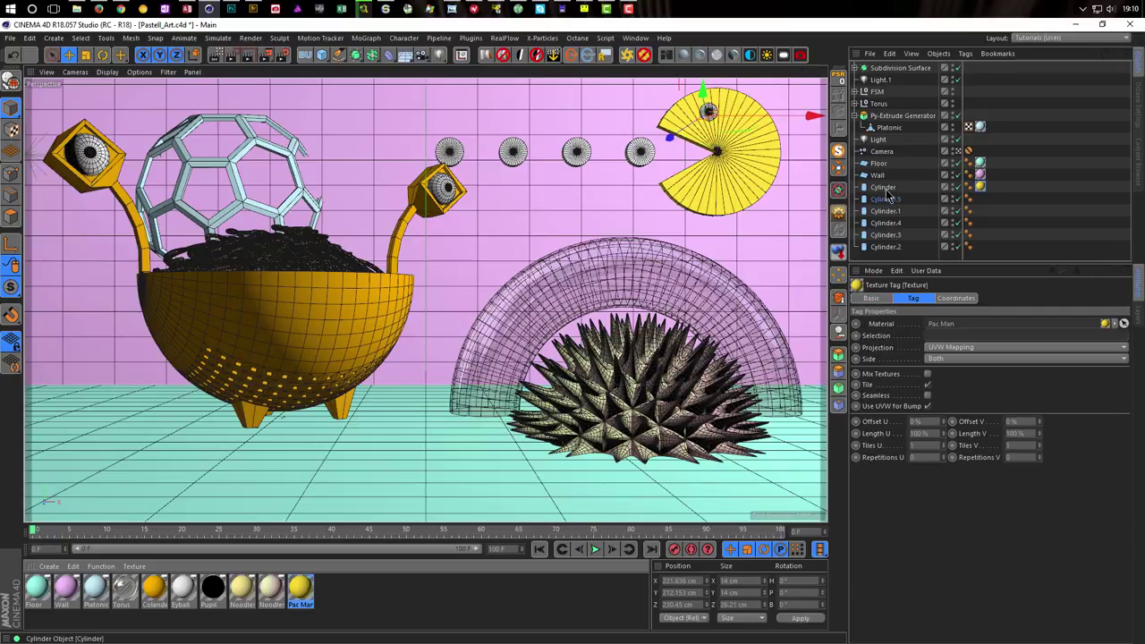
# Step: Group the six Pac-Man and pellet cylinders with Alt+G into a null named 'Pac Man'
pyautogui.click(888, 187)
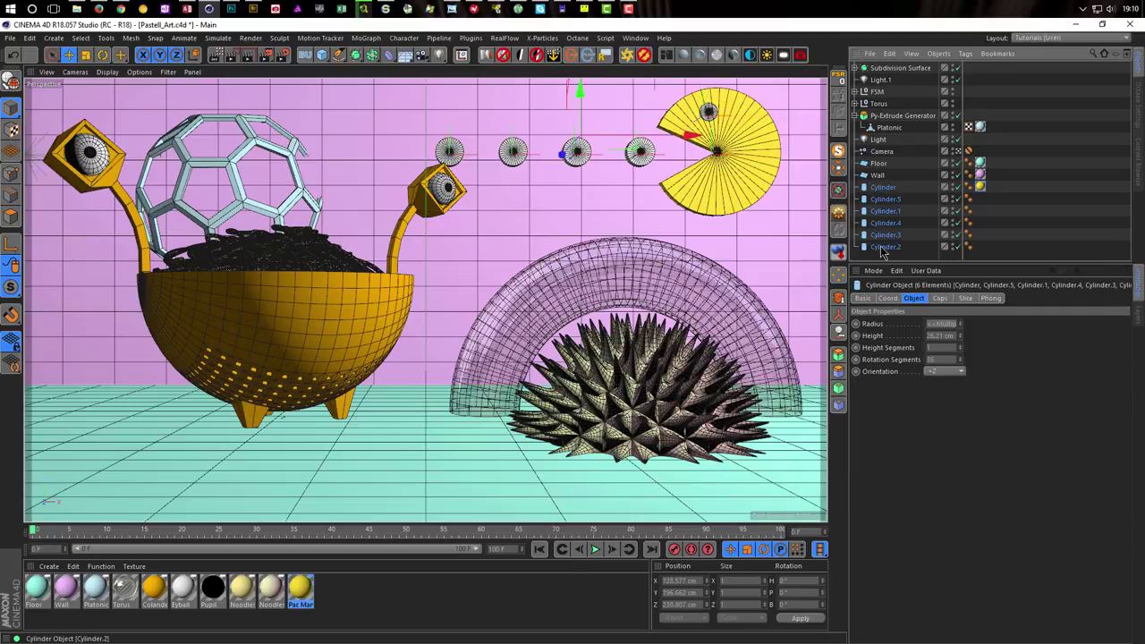
pyautogui.hotkey('alt', 'g')
pyautogui.doubleClick(879, 187)
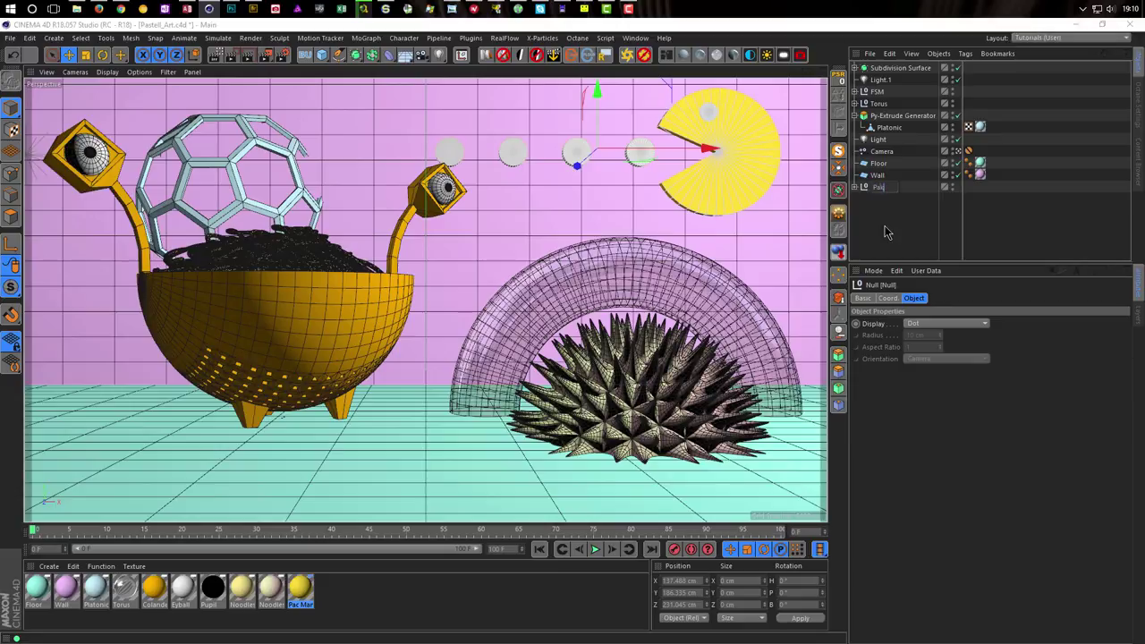
pyautogui.press('Return')
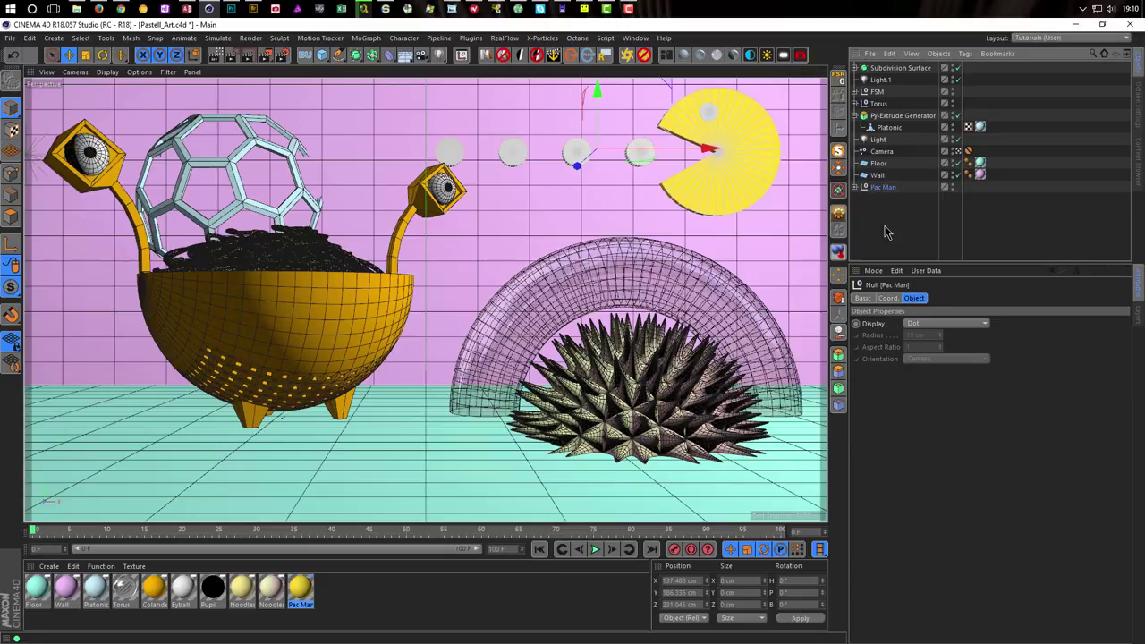
pyautogui.click(856, 187)
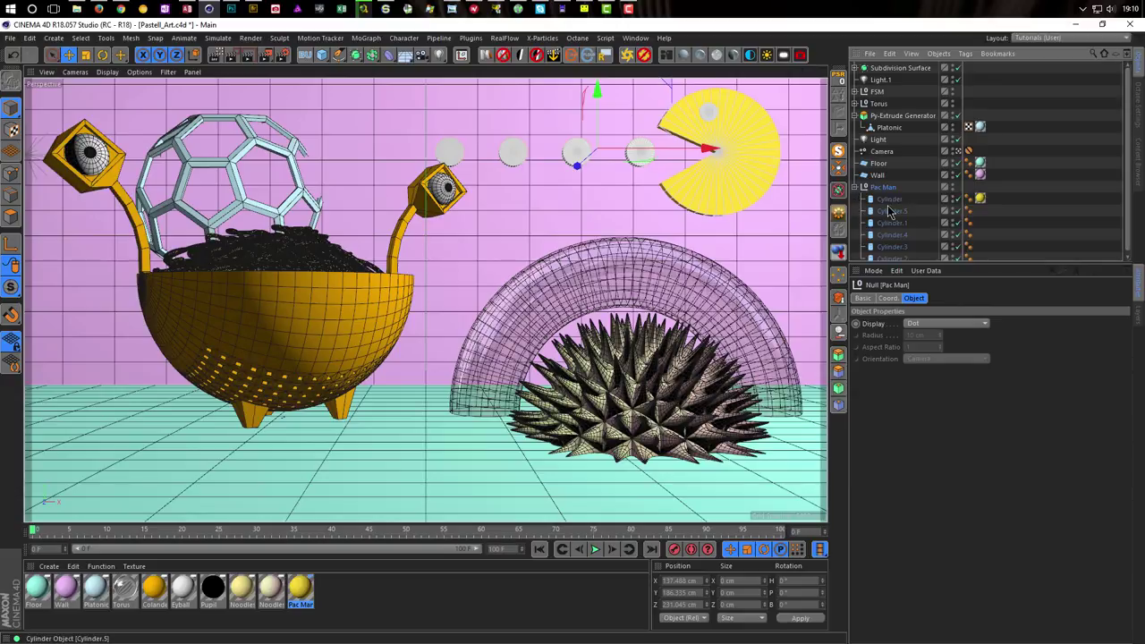
pyautogui.click(892, 211)
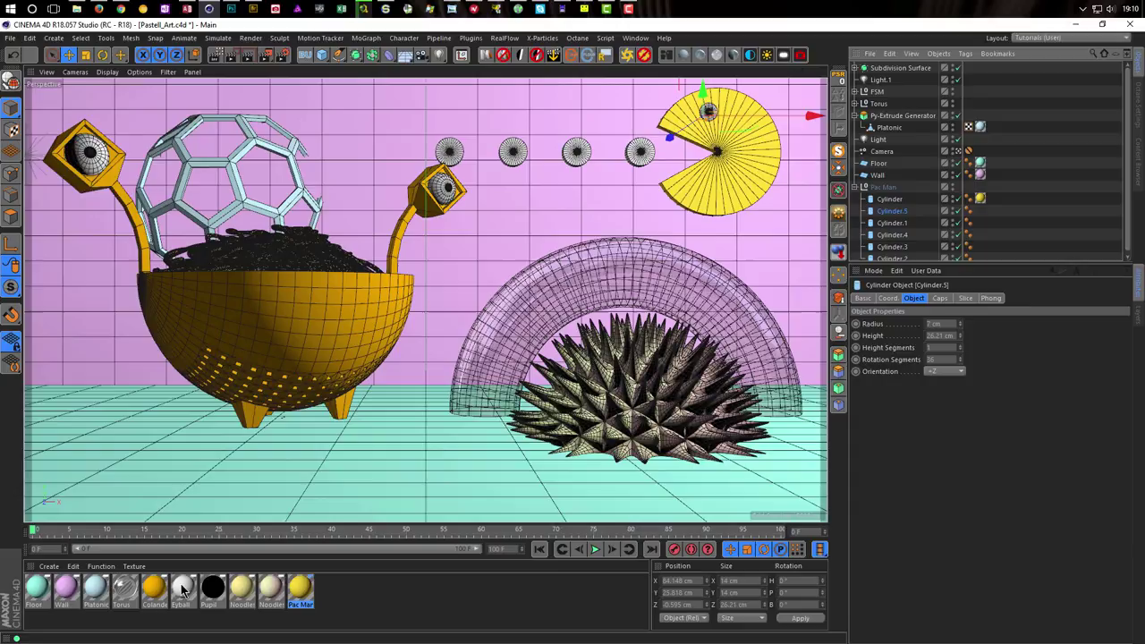
# Step: Apply the black Pupil material to Cylinder.5 and nudge the eye slightly lower
pyautogui.moveTo(189, 592); pyautogui.dragTo(906, 210)
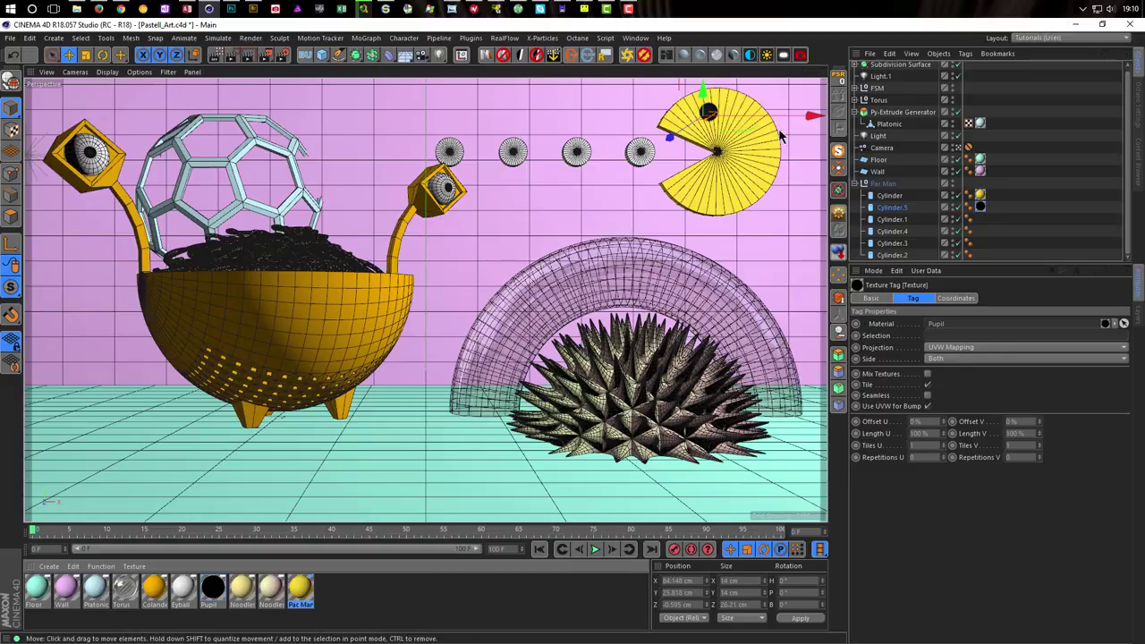
pyautogui.click(706, 111)
pyautogui.moveTo(815, 118); pyautogui.dragTo(808, 116)
pyautogui.moveTo(700, 92); pyautogui.dragTo(702, 112)
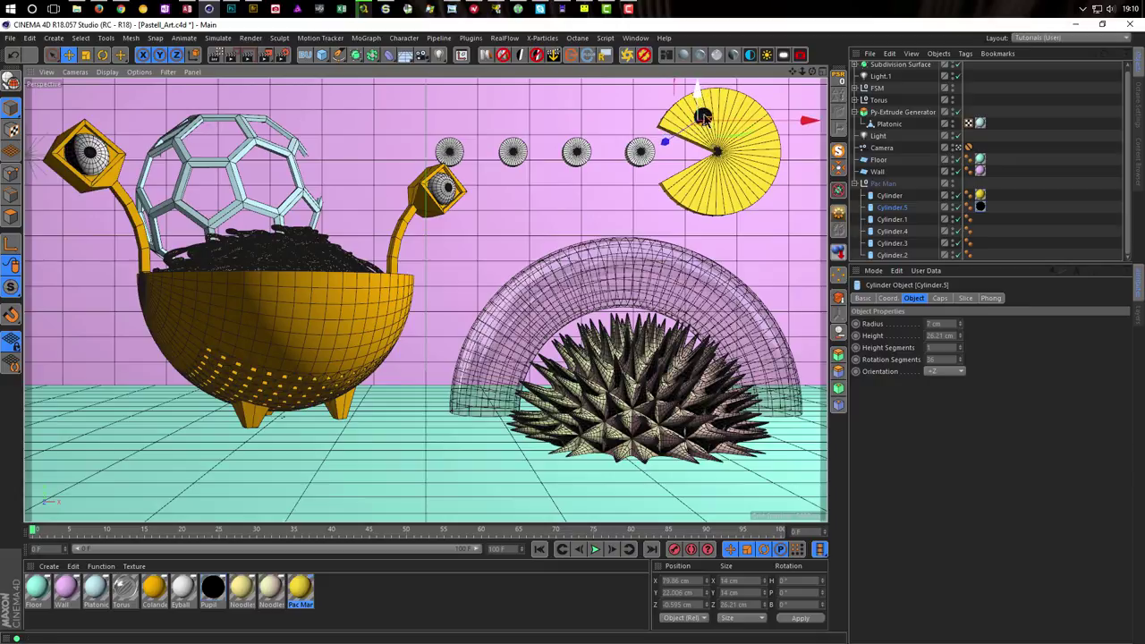
pyautogui.moveTo(808, 120); pyautogui.dragTo(808, 122)
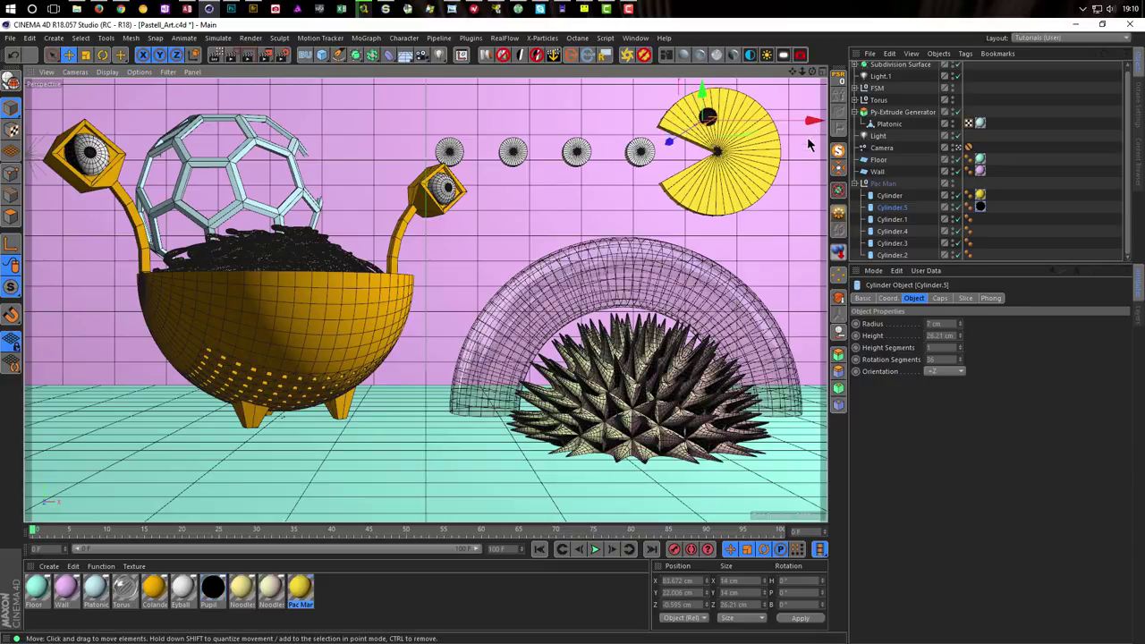
# Step: Apply the white Eyball material to the four pellet dots
pyautogui.click(184, 590)
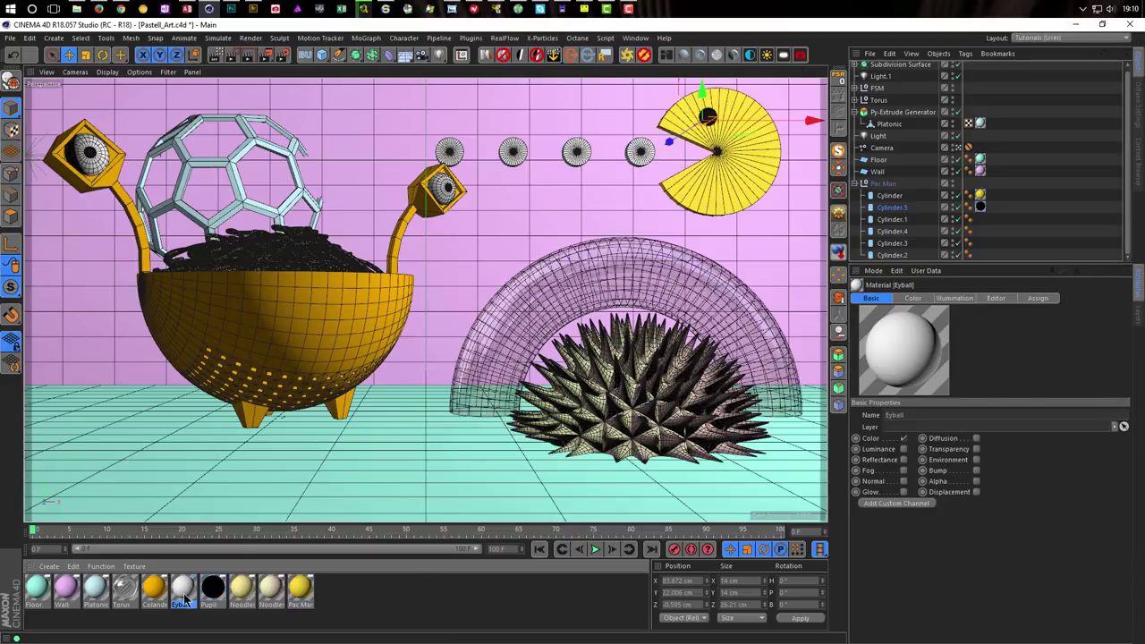
pyautogui.moveTo(184, 591); pyautogui.dragTo(904, 220)
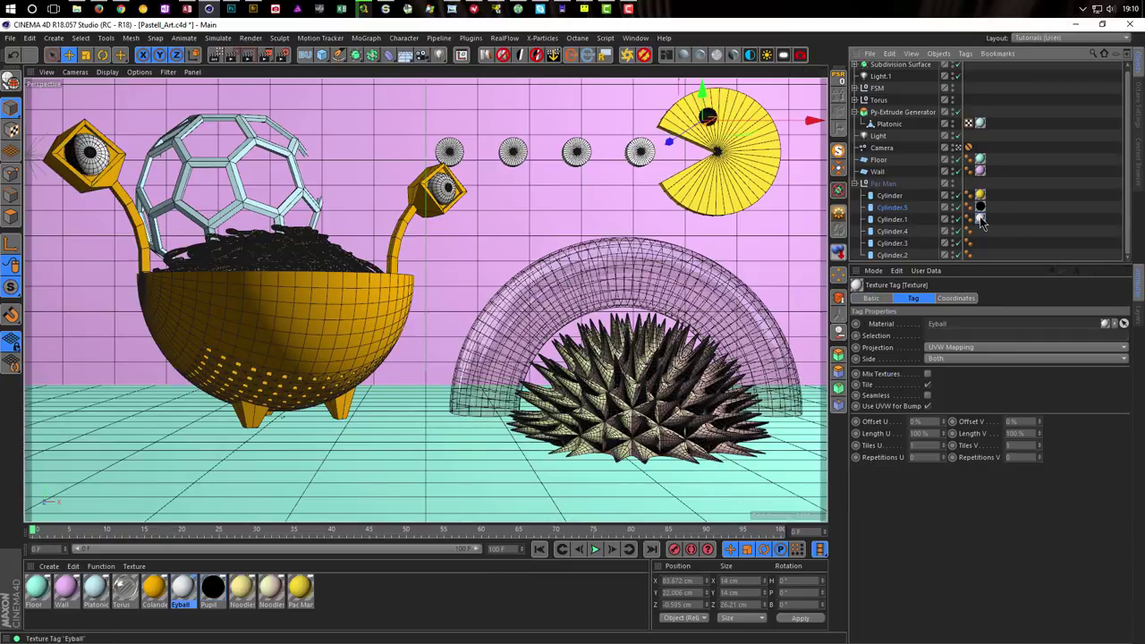
pyautogui.keyDown('ctrl'); pyautogui.moveTo(981, 246); pyautogui.dragTo(984, 342); pyautogui.keyUp('ctrl')
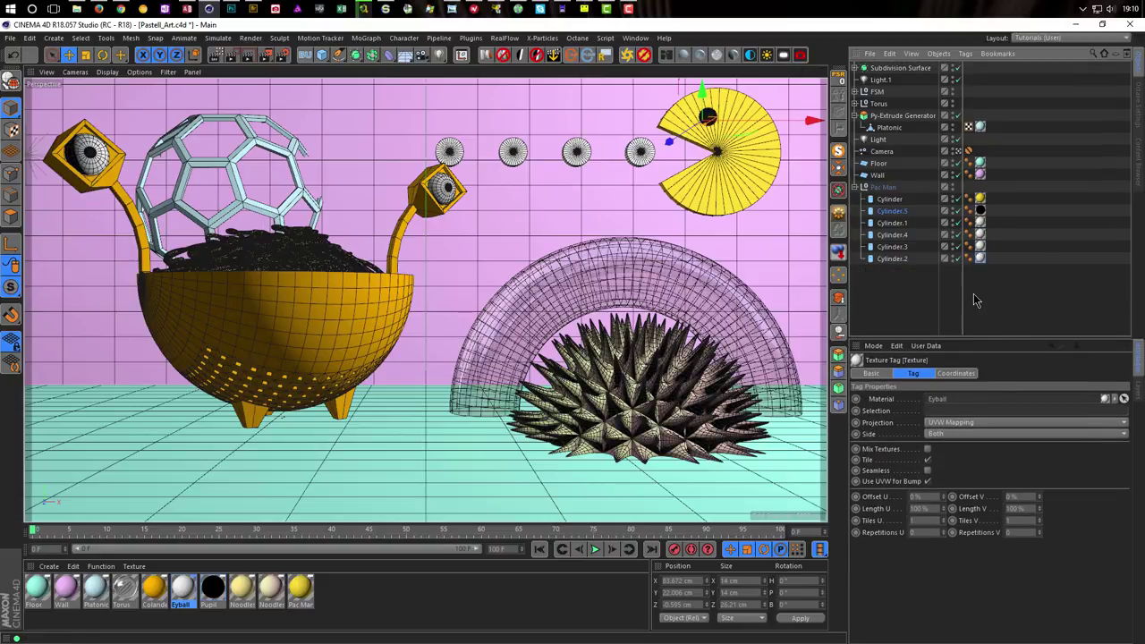
# Step: Enable Fillet on the four dots' caps with a 0.5 cm radius
pyautogui.click(898, 224)
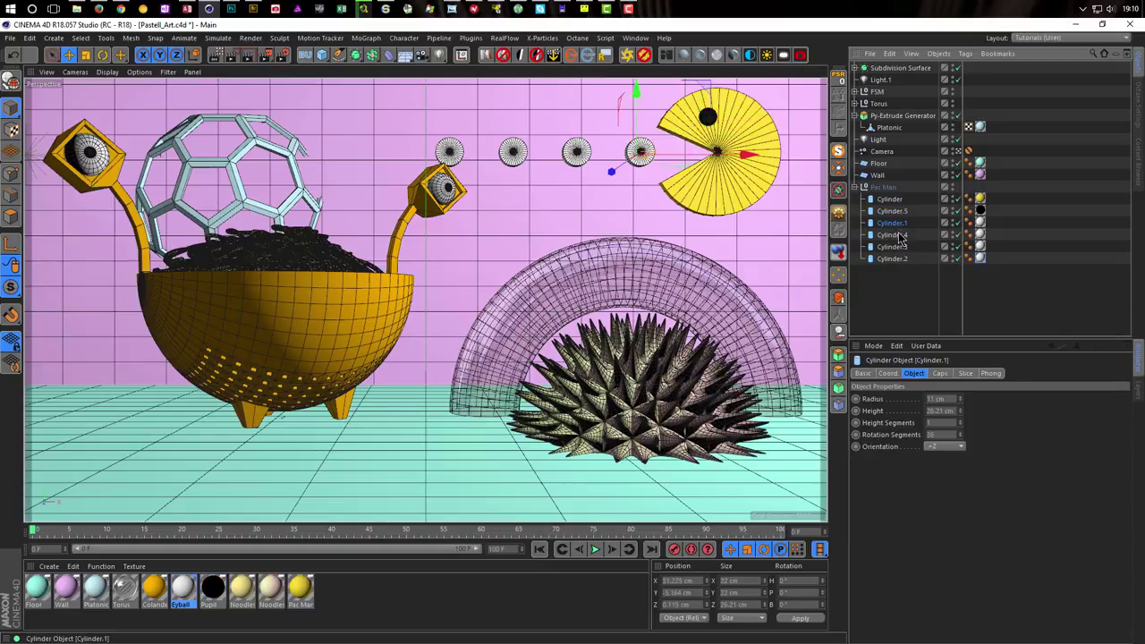
pyautogui.keyDown('shift'); pyautogui.click(902, 259); pyautogui.keyUp('shift')
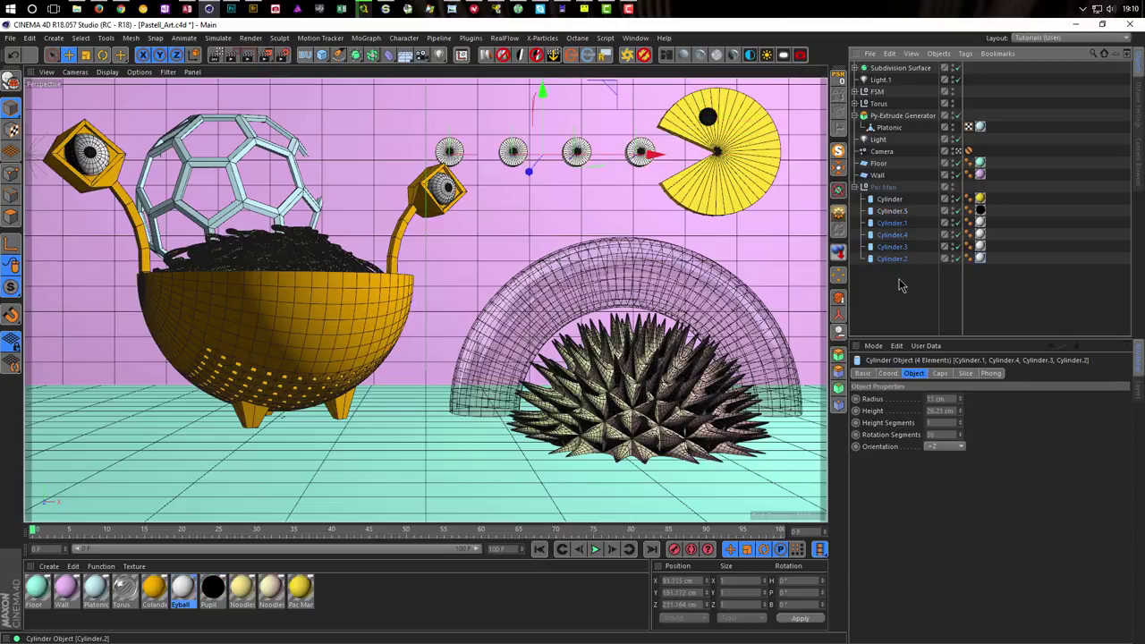
pyautogui.click(939, 373)
pyautogui.click(898, 425)
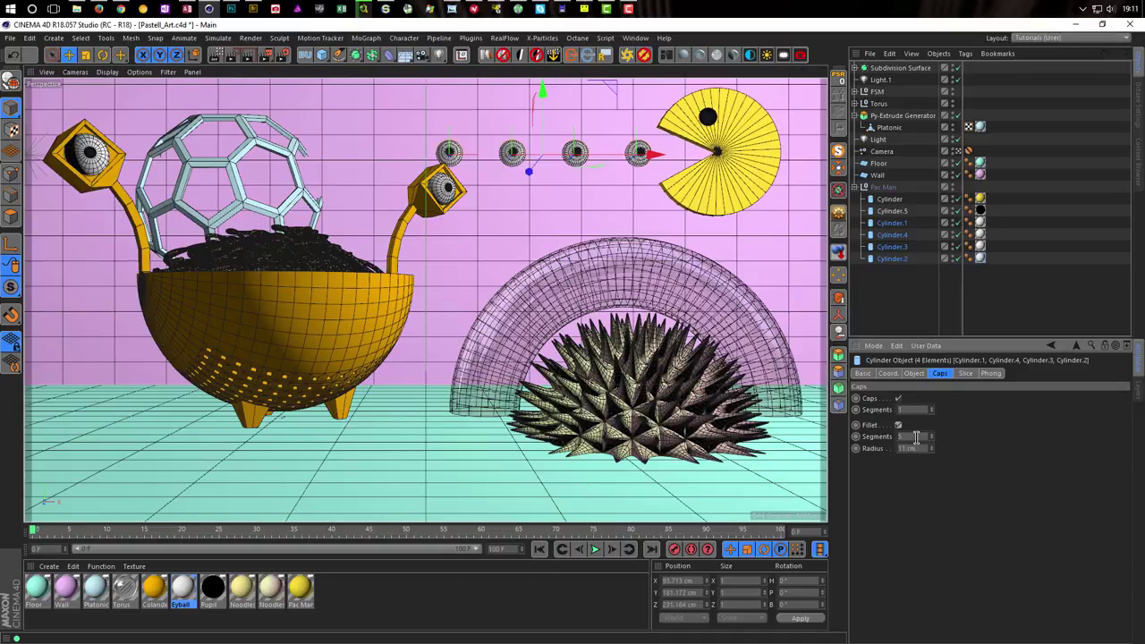
pyautogui.press('Tab')
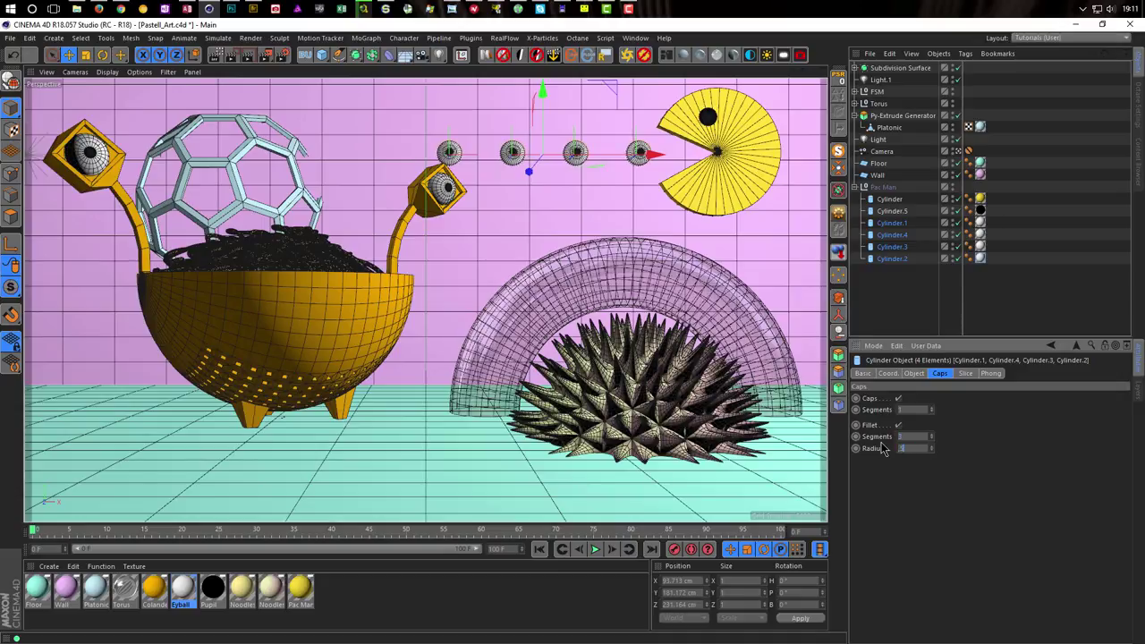
pyautogui.write('0.5')
pyautogui.press('Return')
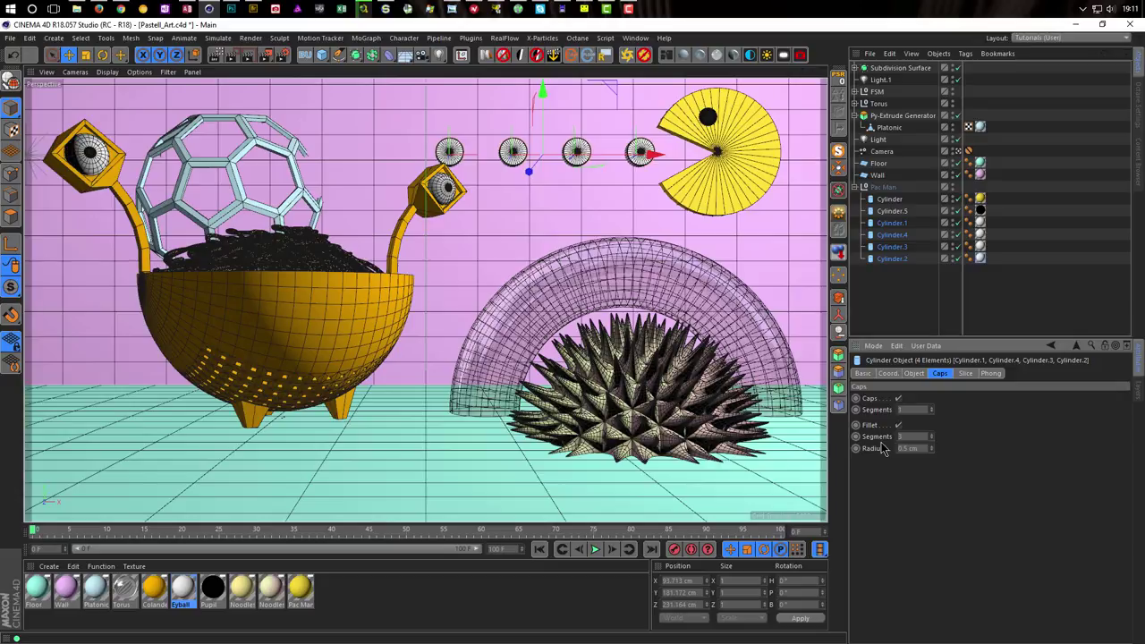
# Step: Enable a 0.5 cm cap fillet on the Pac-Man body and its eye
pyautogui.click(901, 212)
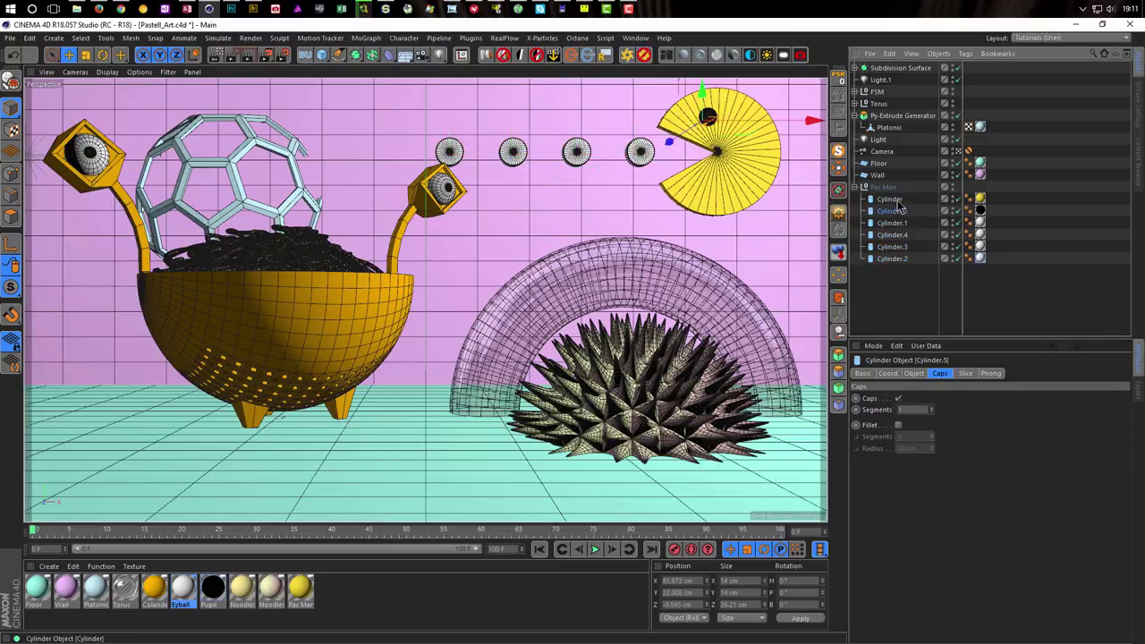
pyautogui.keyDown('ctrl'); pyautogui.click(898, 199); pyautogui.keyUp('ctrl')
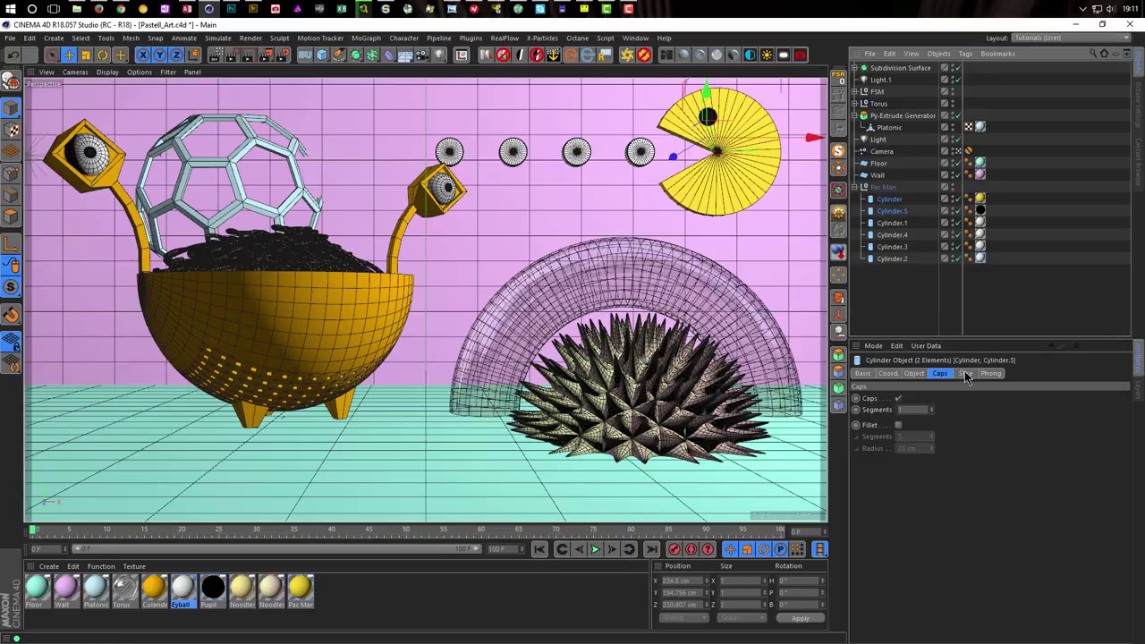
pyautogui.click(898, 425)
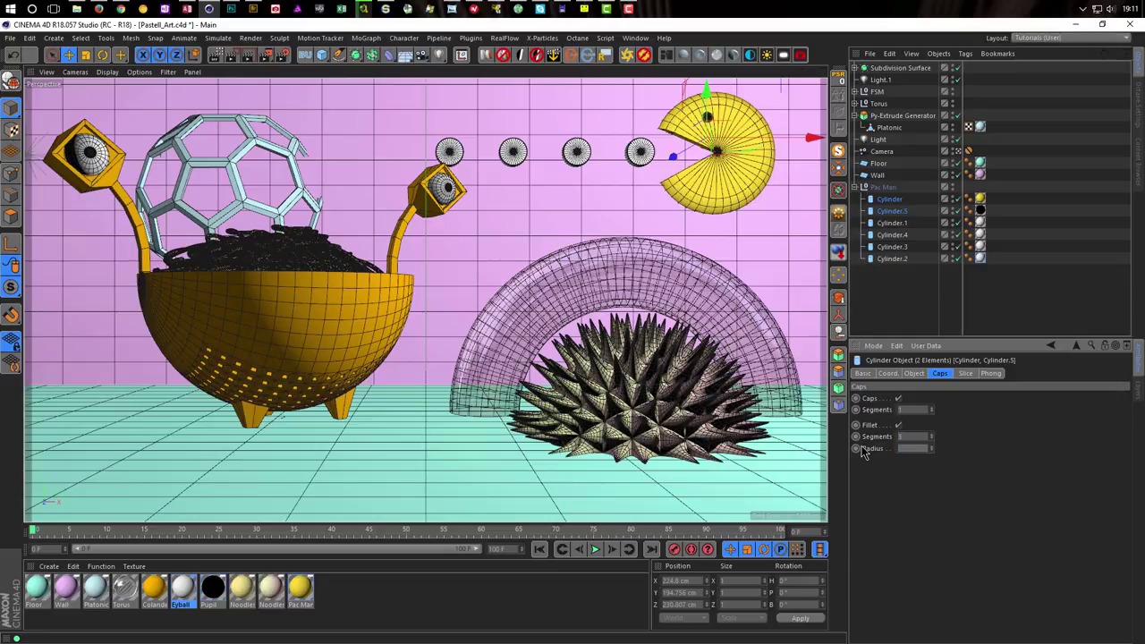
pyautogui.write('0.5')
pyautogui.press('Return')
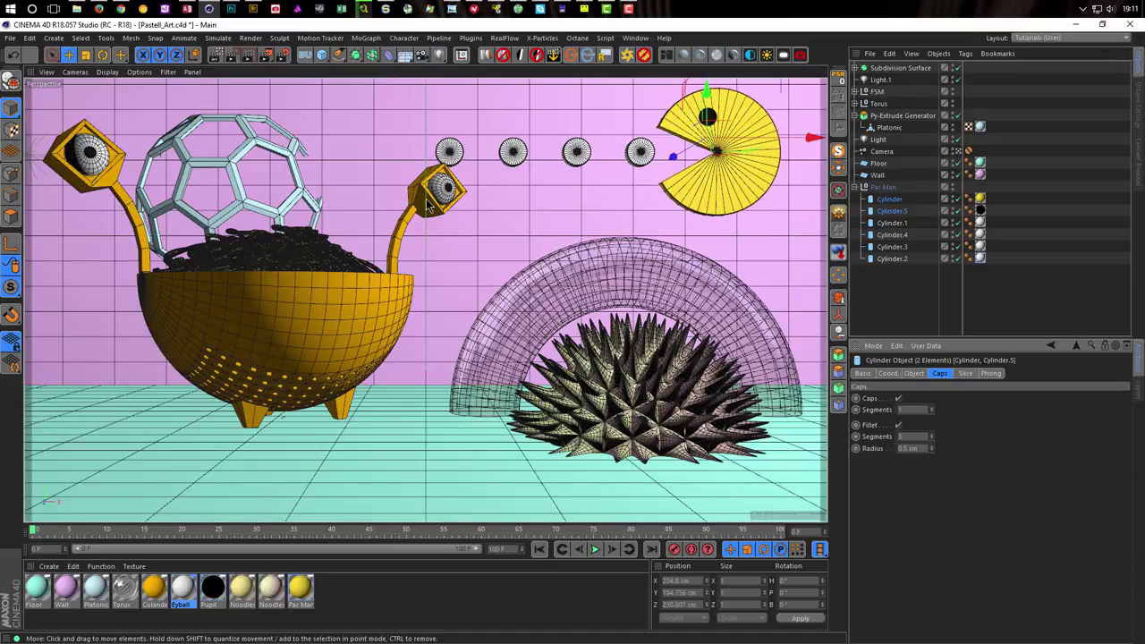
# Step: Run Render View on the scene, expand the FSM group, and restore the four-view layout
pyautogui.click(216, 54)
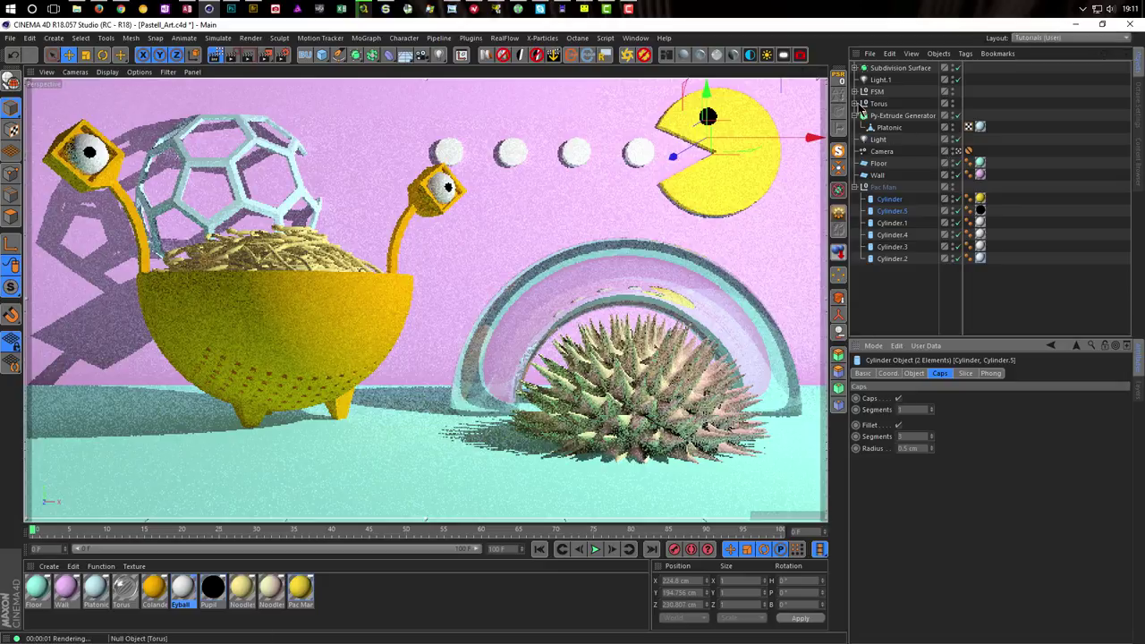
pyautogui.click(855, 91)
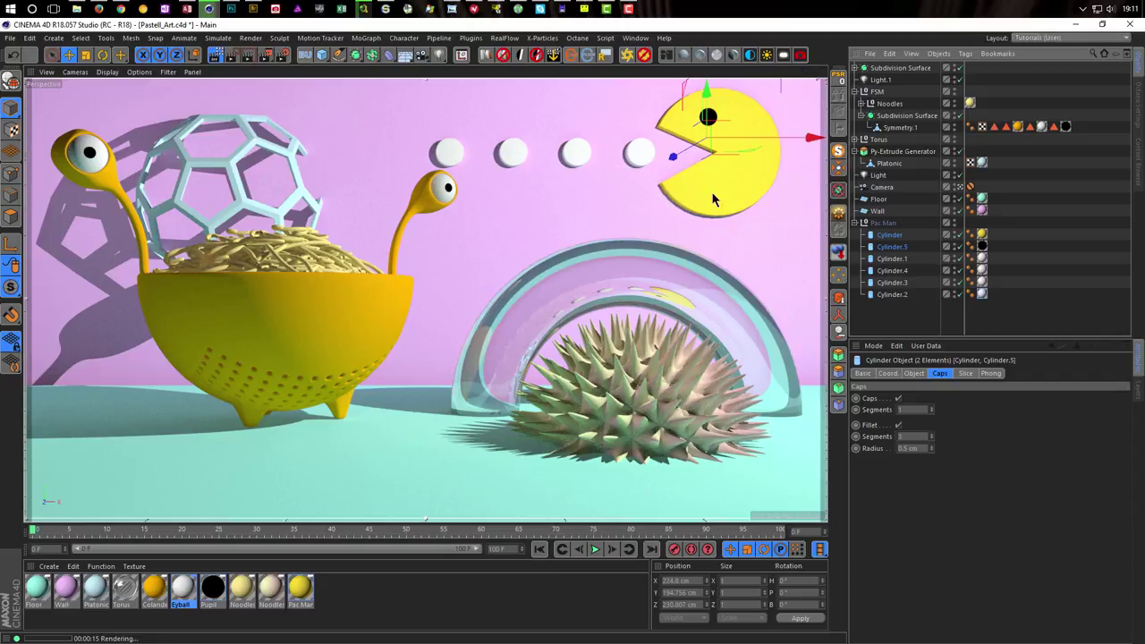
pyautogui.middleClick(498, 351)
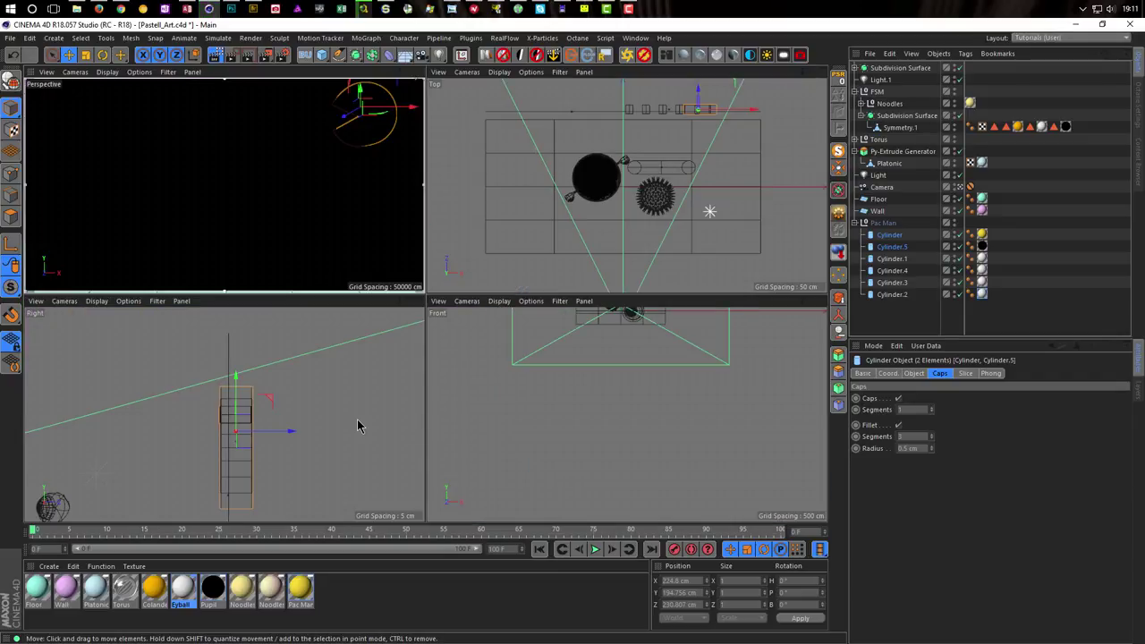
pyautogui.middleClick(569, 407)
pyautogui.middleClick(570, 401)
pyautogui.scroll(-3, 582, 394)
# Step: Drag the Light right in the Front view, then higher and further back in the Right view
pyautogui.scroll(3, 626, 385)
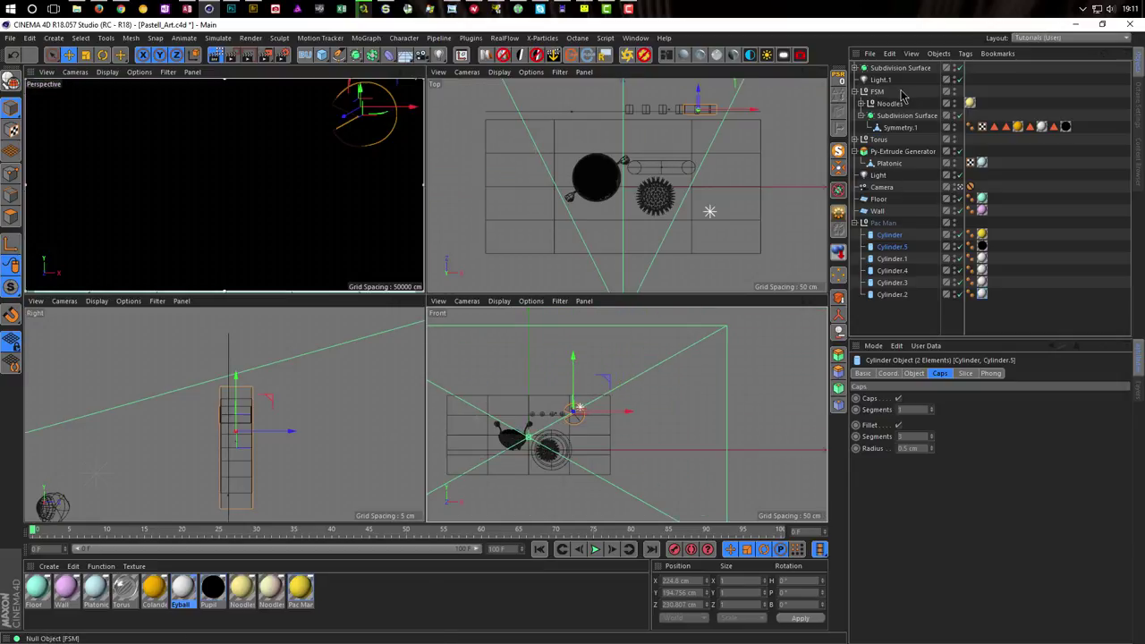
pyautogui.moveTo(632, 411); pyautogui.dragTo(705, 413)
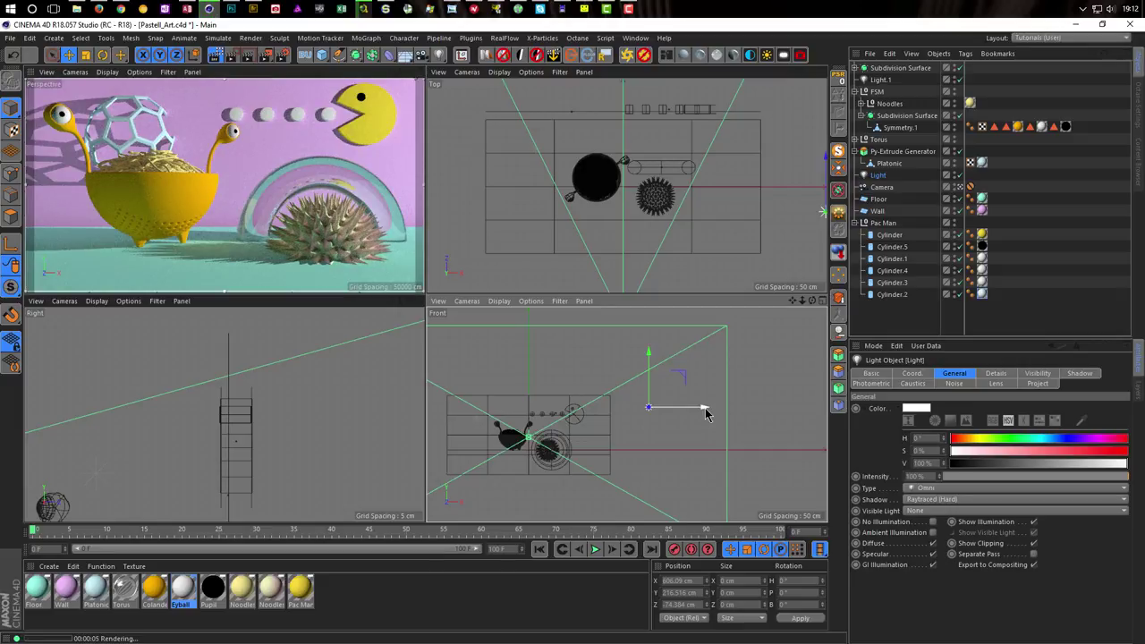
pyautogui.scroll(-5, 261, 407)
pyautogui.moveTo(281, 366); pyautogui.dragTo(284, 361, button='middle')
pyautogui.click(179, 367)
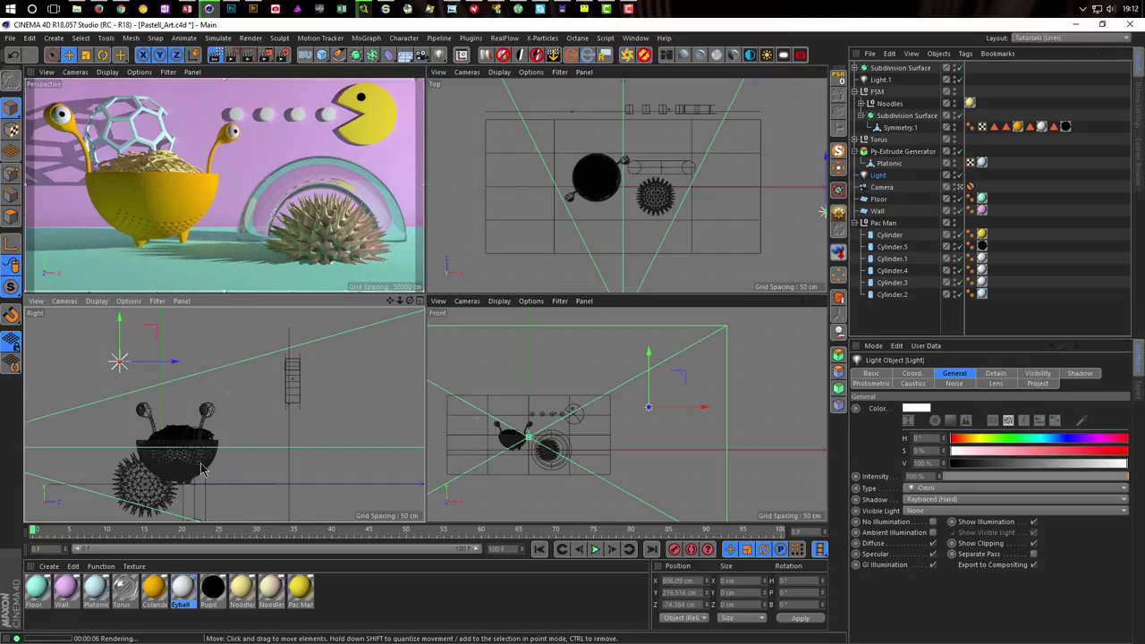
pyautogui.keyDown('alt'); pyautogui.moveTo(193, 474); pyautogui.dragTo(215, 423, button='middle'); pyautogui.keyUp('alt')
pyautogui.scroll(-1, 237, 428)
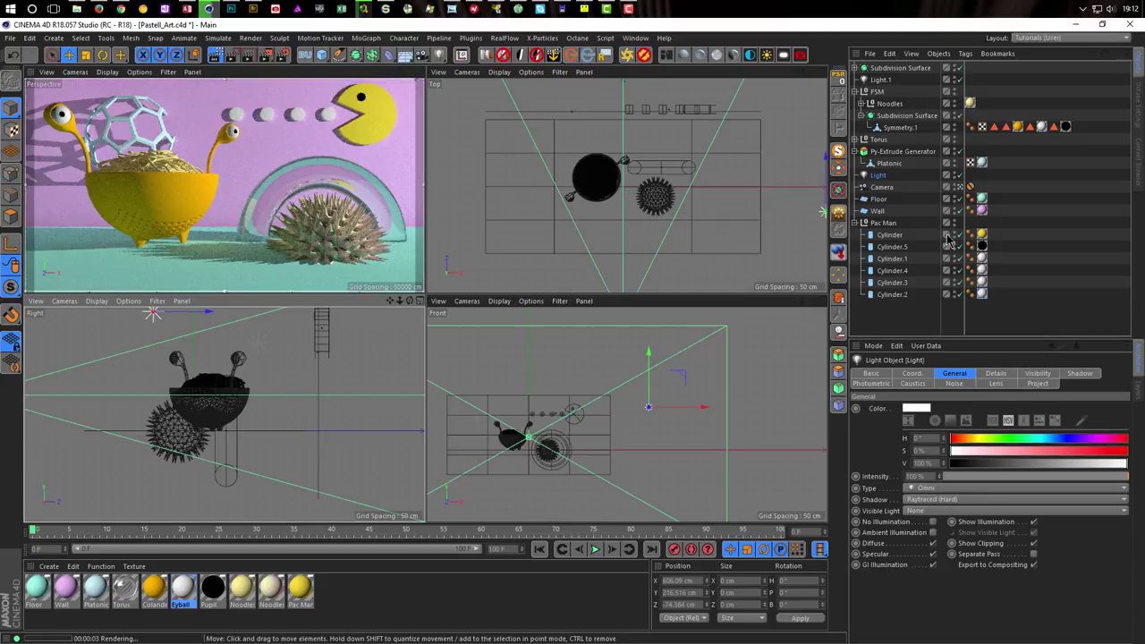
# Step: Collapse the Pac Man, Torus and Py-Extrude groups and move Torus and Py-Extrude Generator to the bottom
pyautogui.click(856, 223)
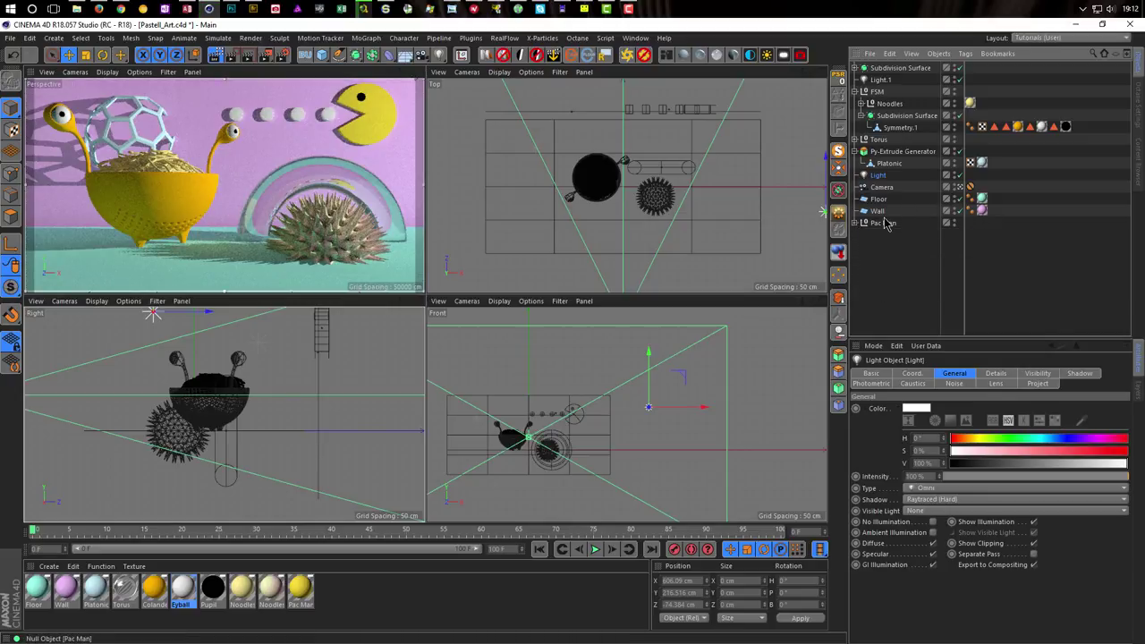
pyautogui.click(854, 140)
pyautogui.click(854, 141)
pyautogui.click(856, 152)
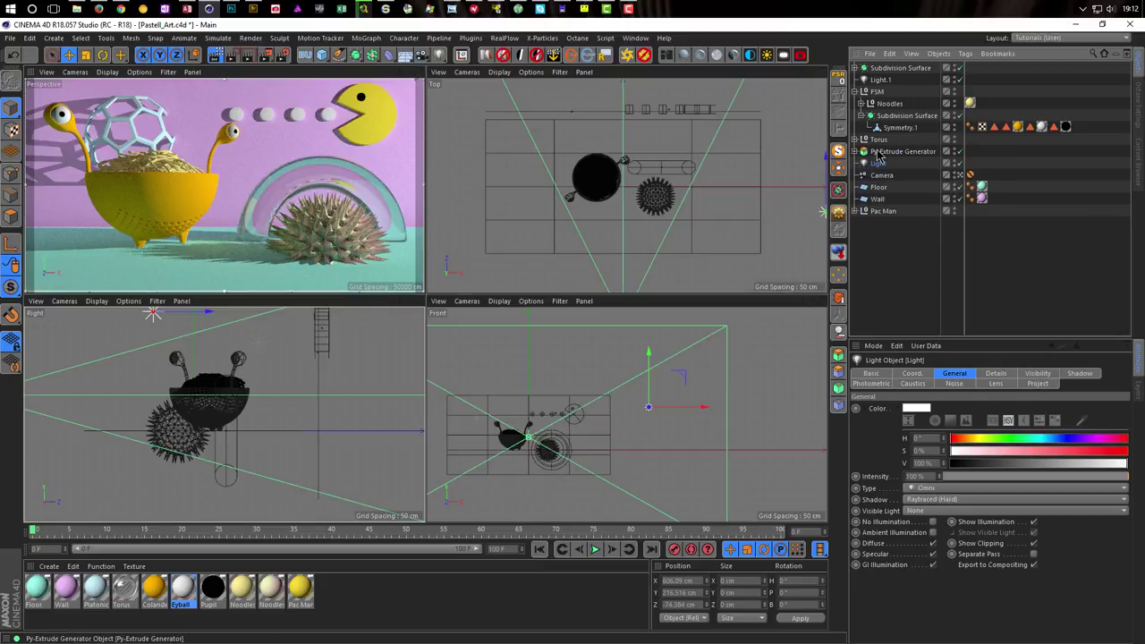
pyautogui.click(879, 152)
pyautogui.keyDown('ctrl'); pyautogui.click(882, 141); pyautogui.keyUp('ctrl')
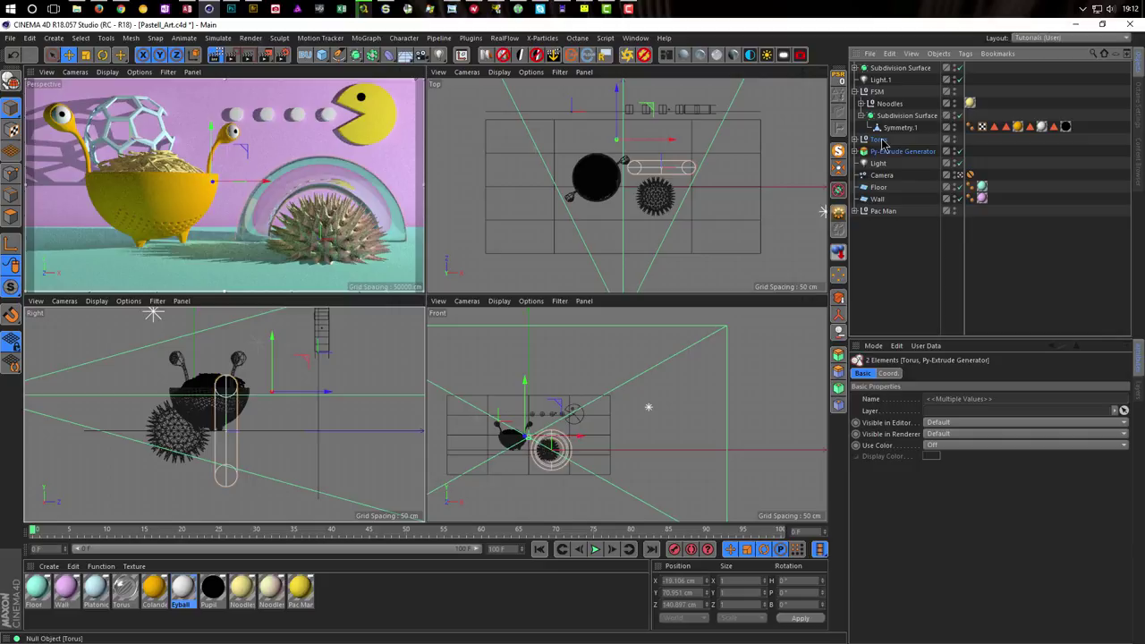
pyautogui.moveTo(882, 143); pyautogui.dragTo(881, 222)
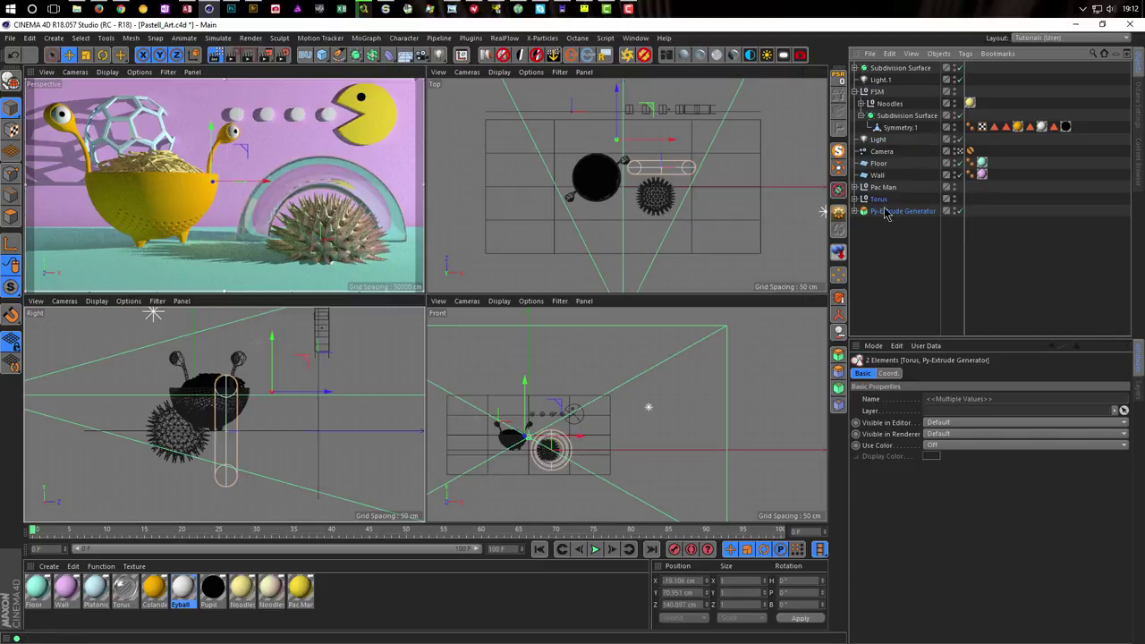
# Step: Collapse FSM and move Subdivision Surface and FSM down to the bottom of the list
pyautogui.click(854, 91)
pyautogui.click(877, 92)
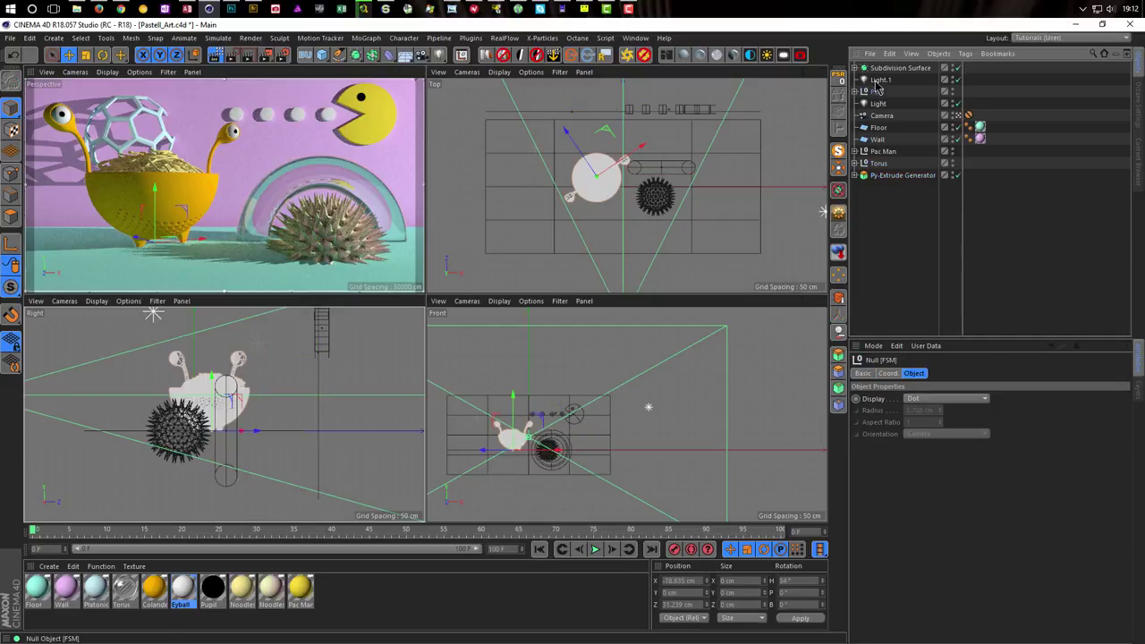
pyautogui.keyDown('ctrl'); pyautogui.click(879, 69); pyautogui.keyUp('ctrl')
pyautogui.moveTo(877, 72); pyautogui.dragTo(880, 163)
# Step: Select the five bottom objects, nudge them along Z, then deselect Pac Man and Py-Extrude Generator
pyautogui.keyDown('shift'); pyautogui.click(883, 127); pyautogui.keyUp('shift')
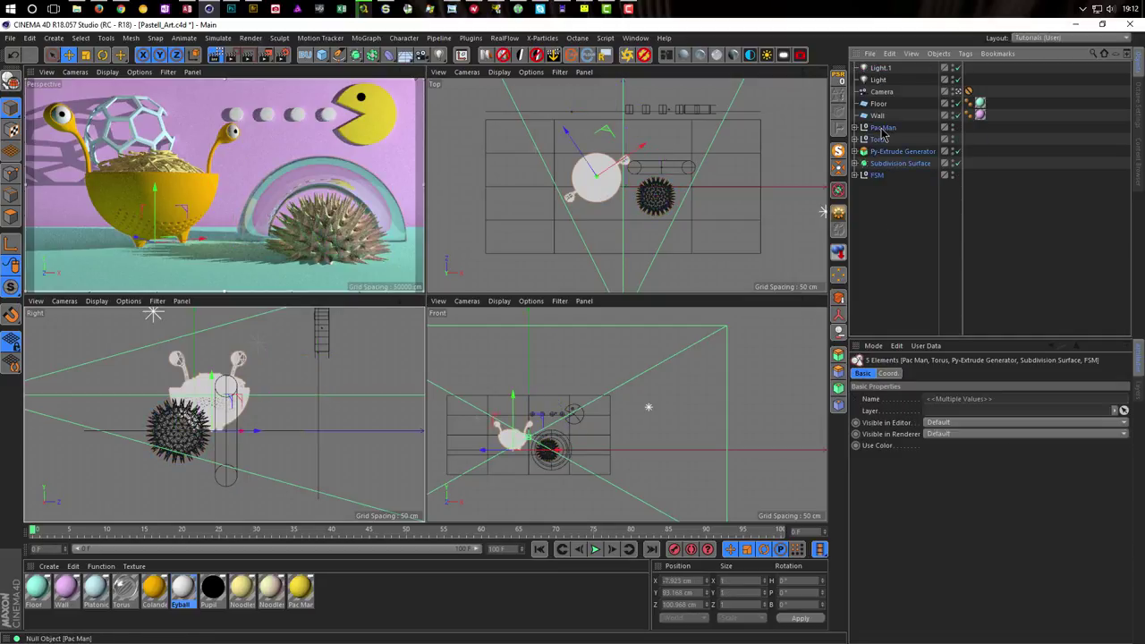
pyautogui.moveTo(280, 384); pyautogui.dragTo(305, 380)
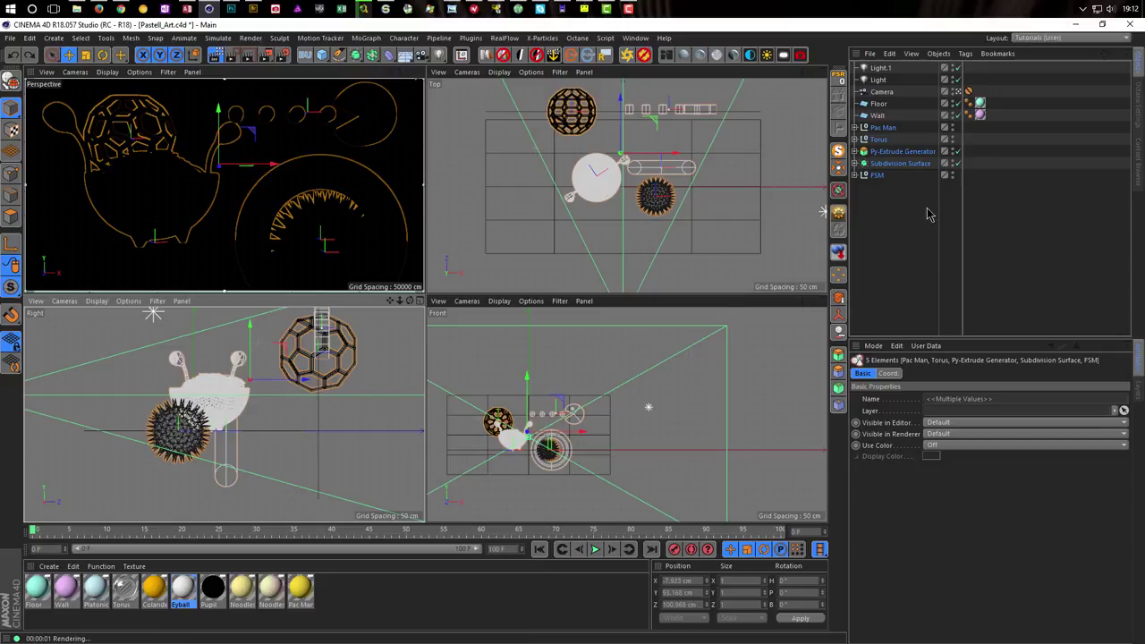
pyautogui.keyDown('ctrl'); pyautogui.click(883, 128); pyautogui.keyUp('ctrl')
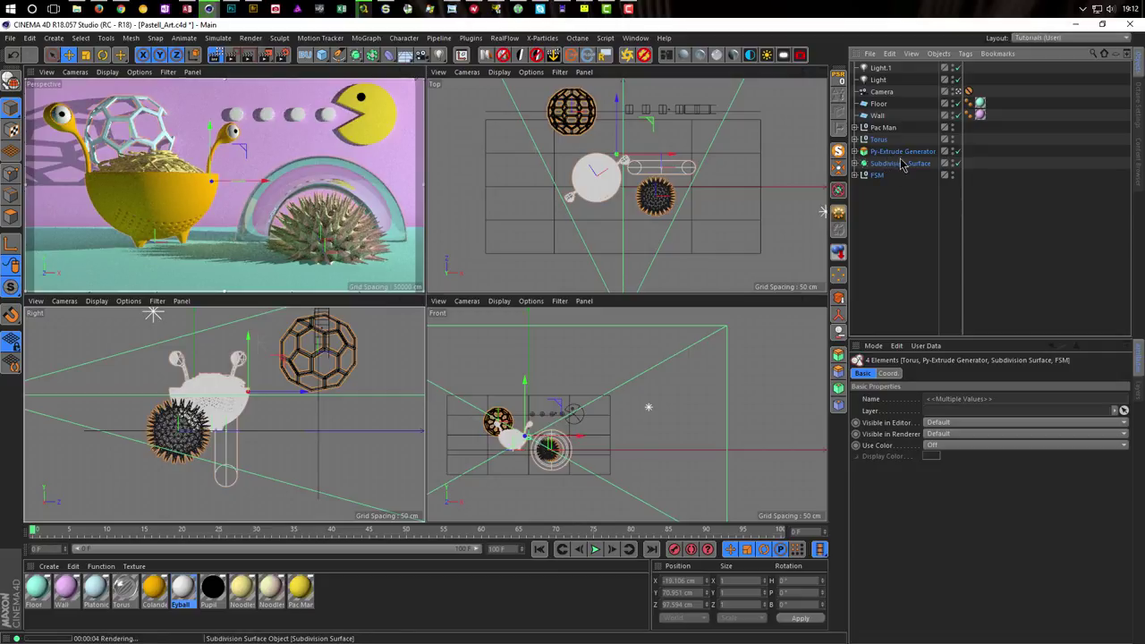
pyautogui.keyDown('ctrl'); pyautogui.click(904, 152); pyautogui.keyUp('ctrl')
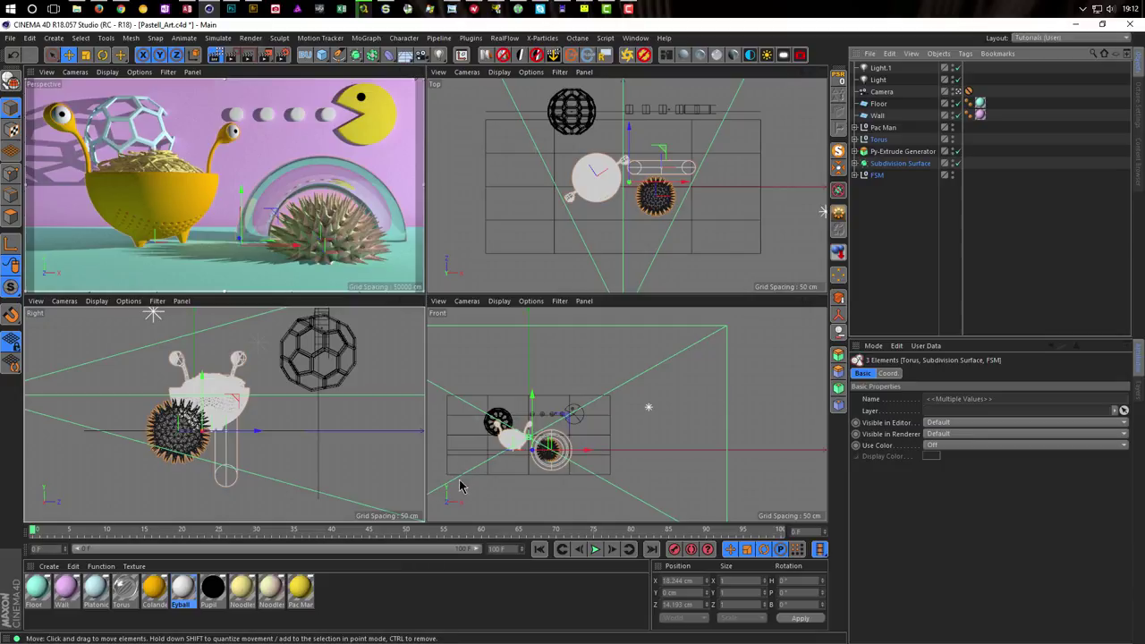
# Step: Shift the creature, arch and sphere along Z, then slide the spiky sphere to Z -55.053 cm
pyautogui.moveTo(256, 432); pyautogui.dragTo(275, 447)
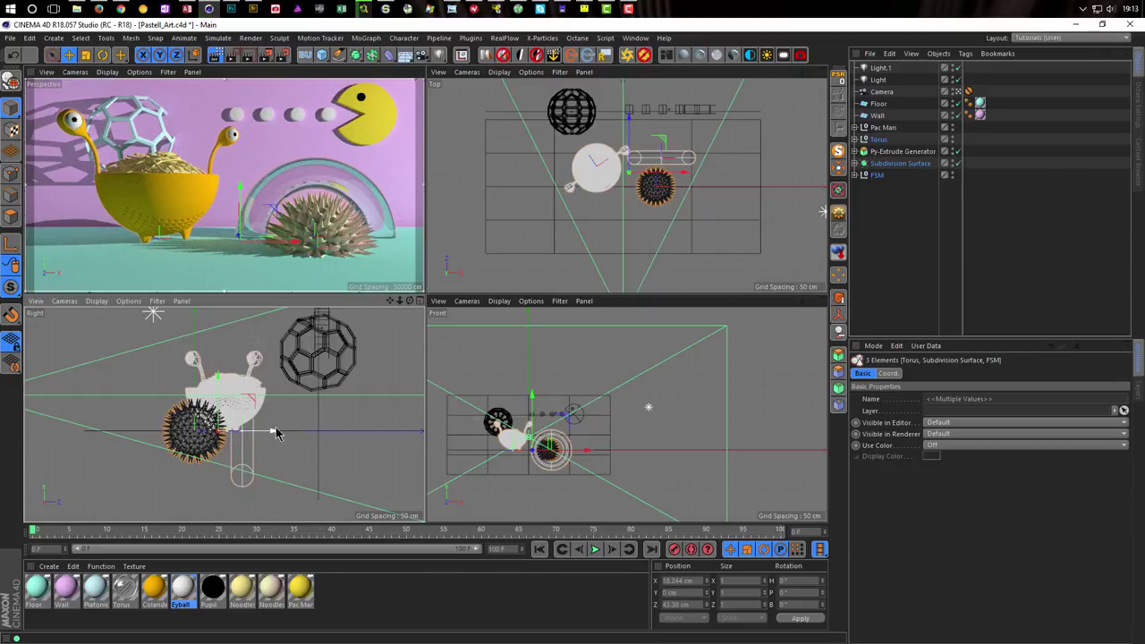
pyautogui.click(902, 163)
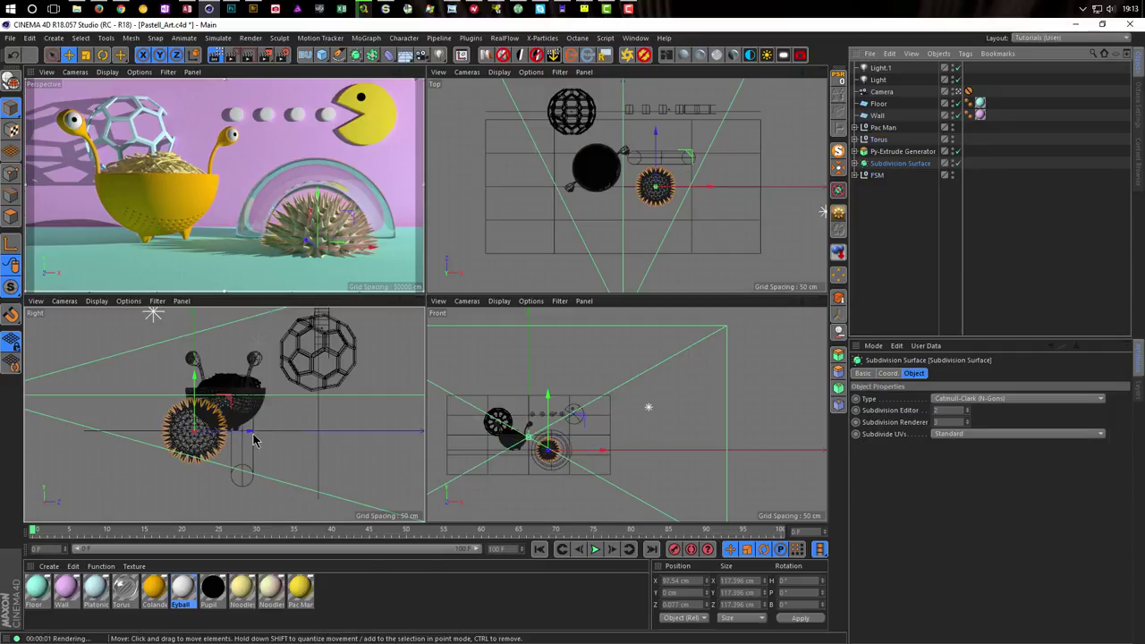
pyautogui.moveTo(253, 435); pyautogui.dragTo(190, 436)
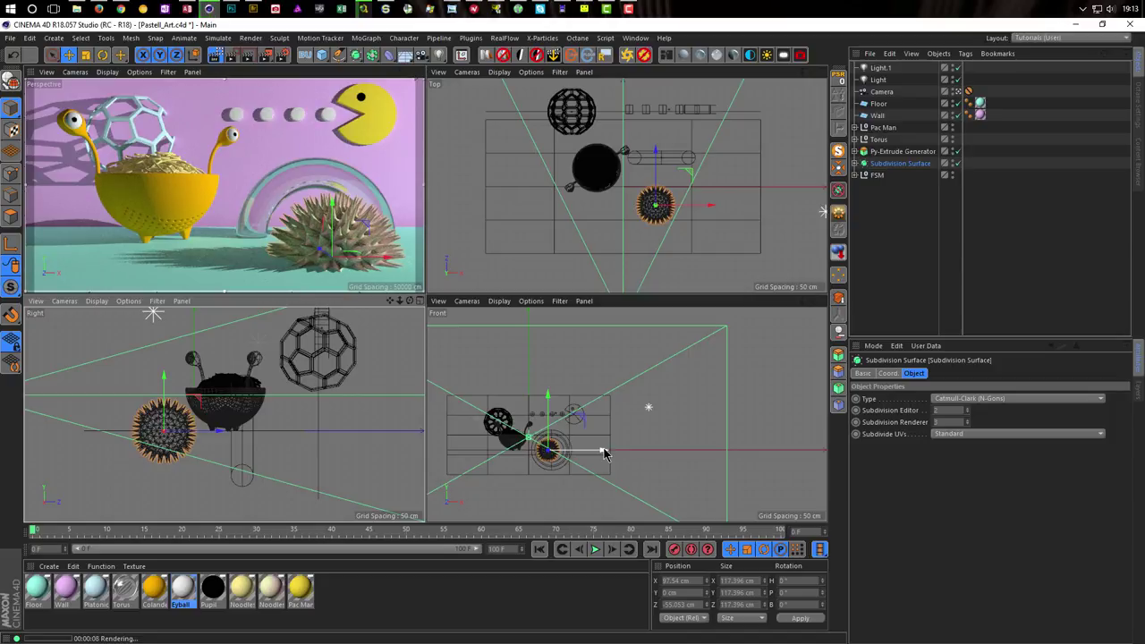
# Step: Move the Light forward to Z -25.74 cm and maximise the Perspective render view
pyautogui.click(879, 80)
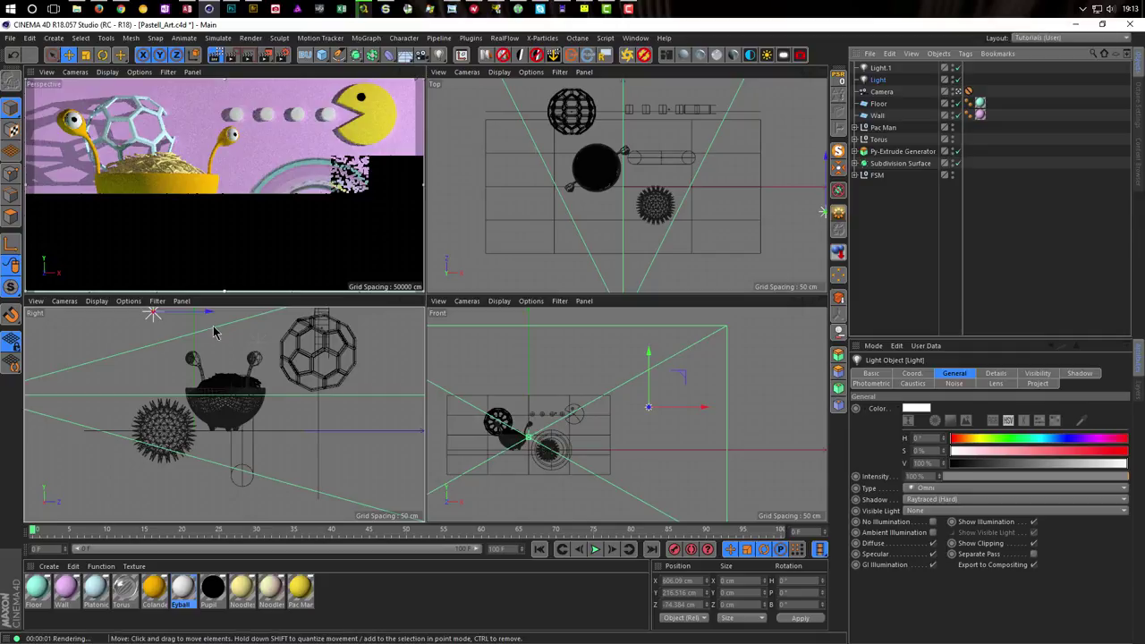
pyautogui.keyDown('alt'); pyautogui.moveTo(213, 340); pyautogui.dragTo(200, 363, button='middle'); pyautogui.keyUp('alt')
pyautogui.moveTo(203, 341); pyautogui.dragTo(225, 344)
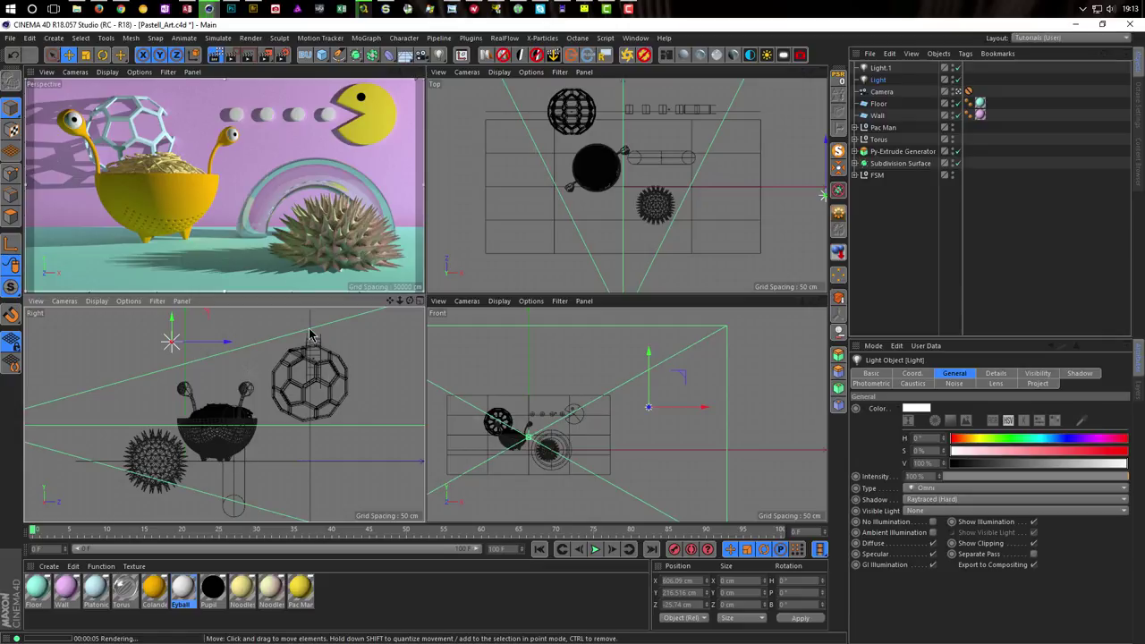
pyautogui.middleClick(281, 222)
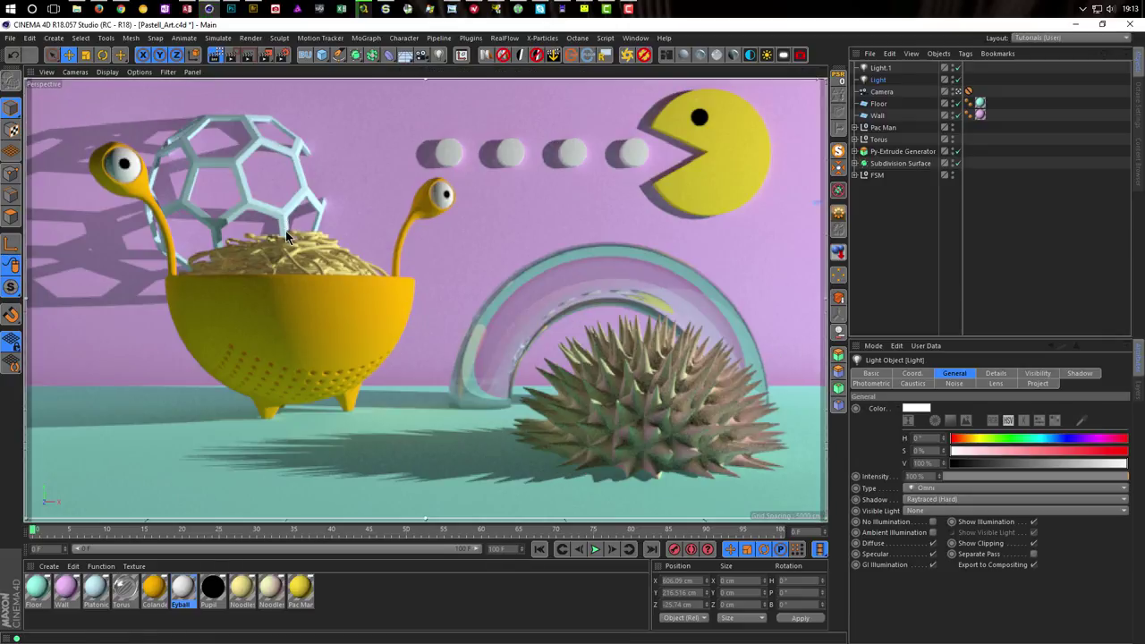
# Step: Render the scene in the viewport with Ctrl+R, then bring up the Render Settings
pyautogui.hotkey('ctrl', 'r')
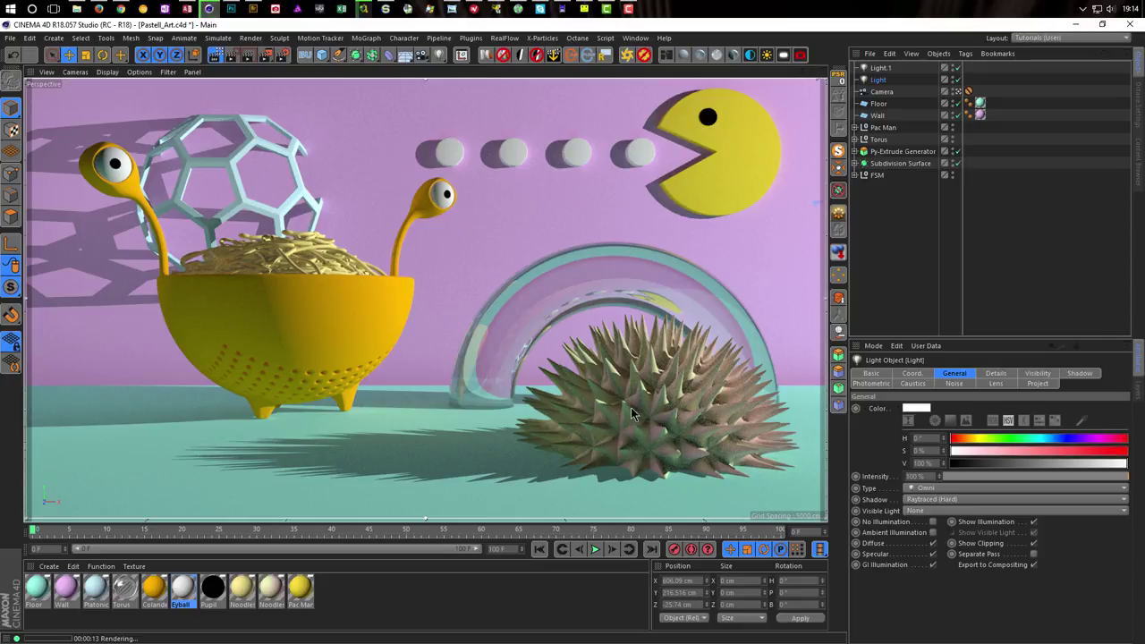
pyautogui.click(282, 55)
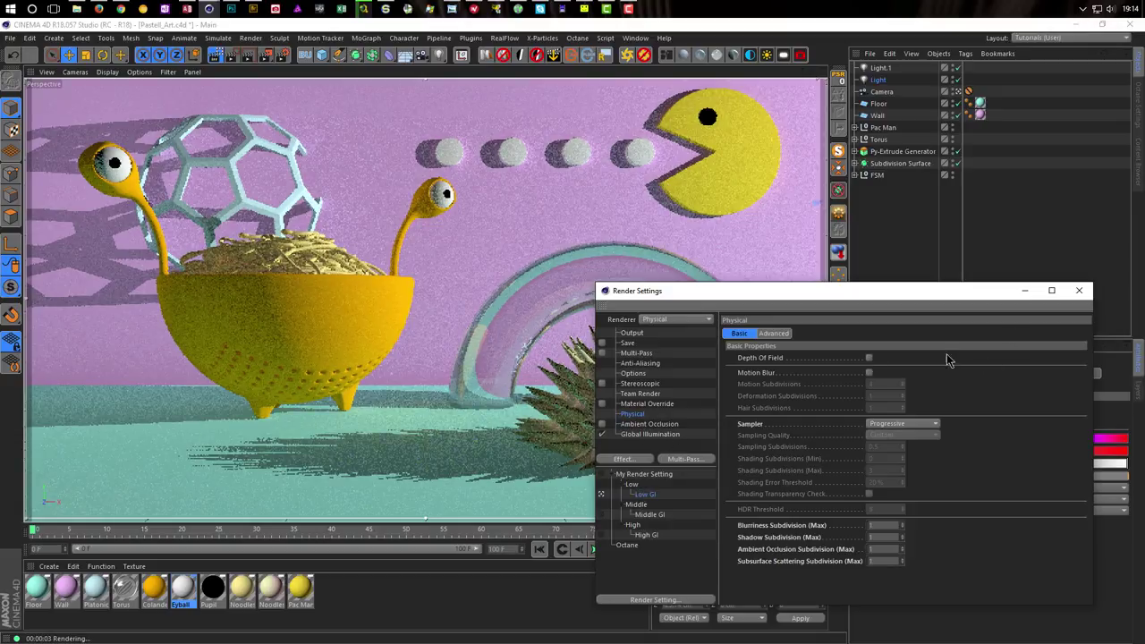
# Step: Keep Global Illumination's Secondary Method at None and close the Render Settings
pyautogui.click(660, 435)
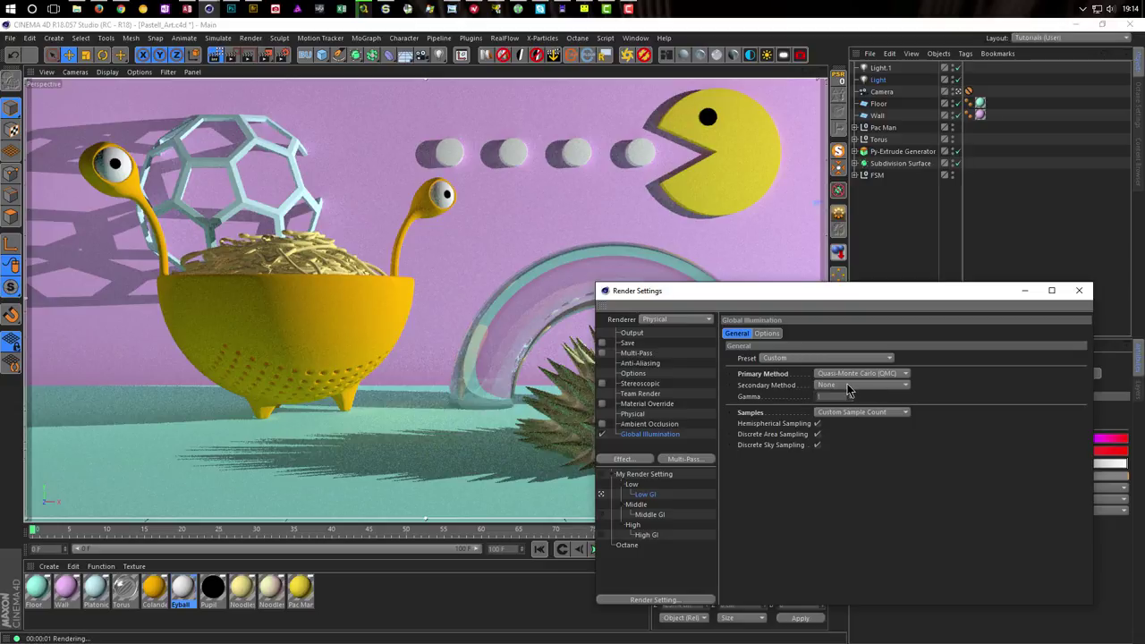
pyautogui.click(845, 388)
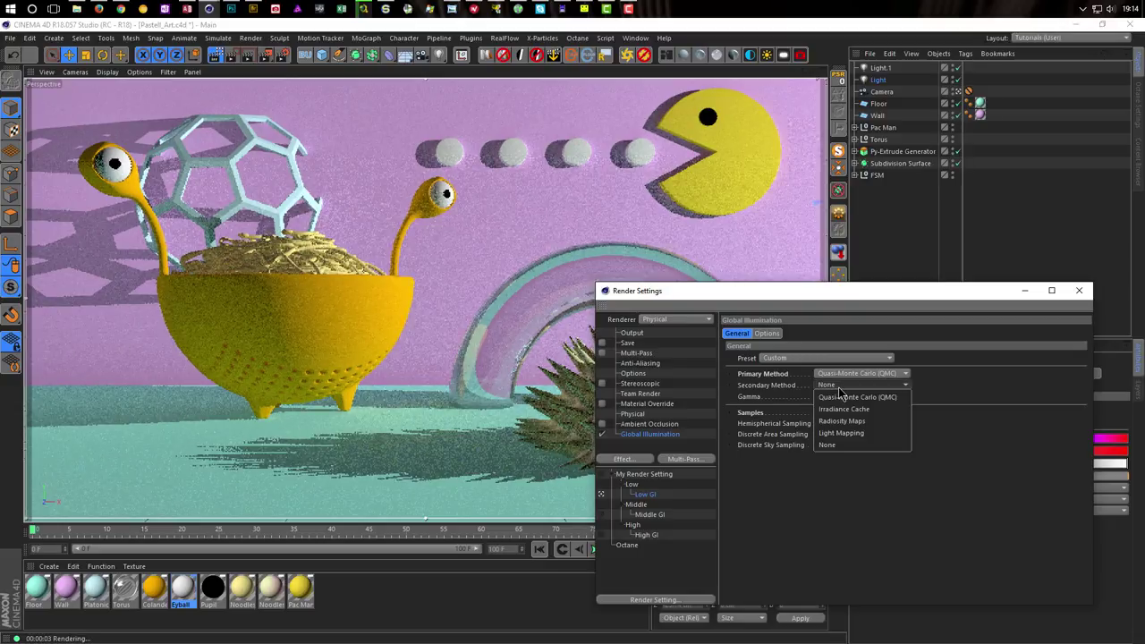
pyautogui.click(952, 368)
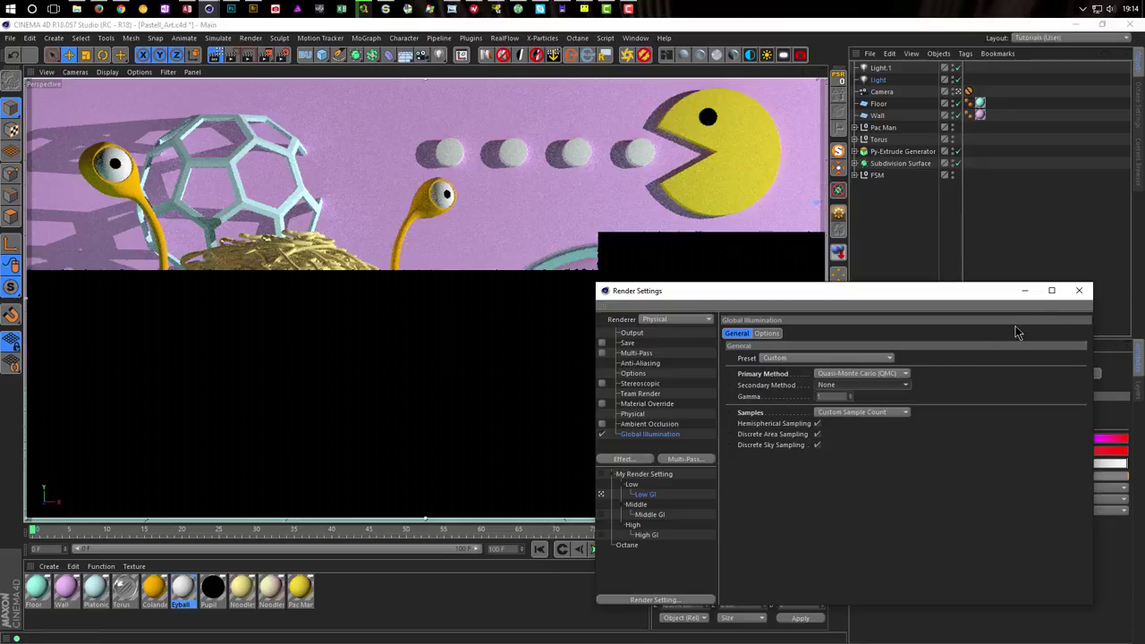
pyautogui.click(1081, 290)
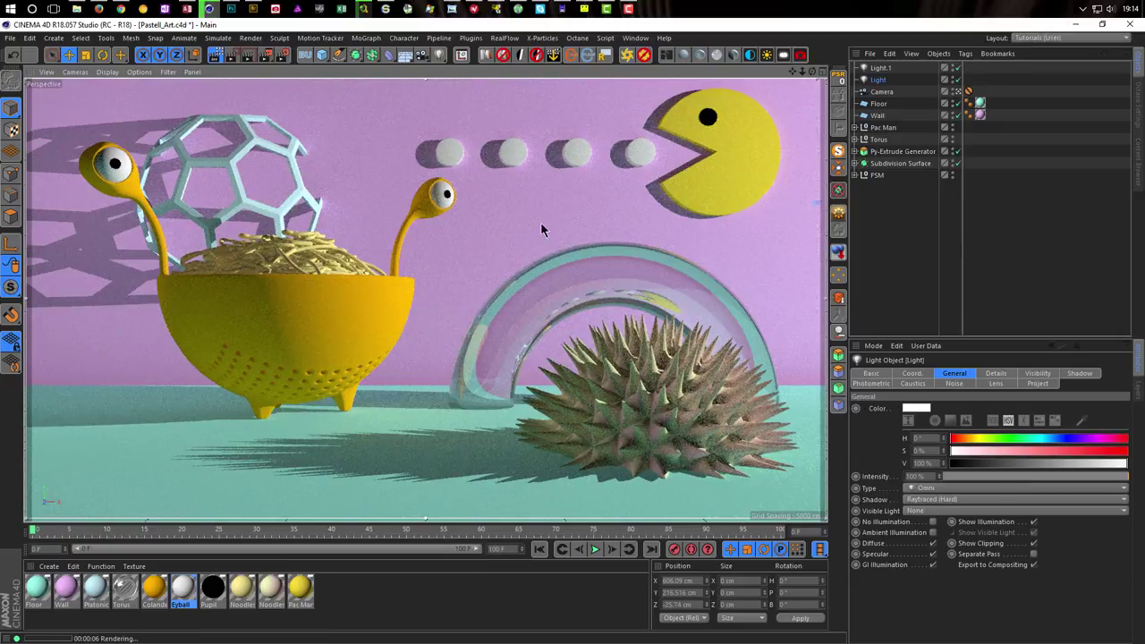
# Step: Move Light.1 across the scene in the Top view and lower it in the Right view
pyautogui.click(881, 68)
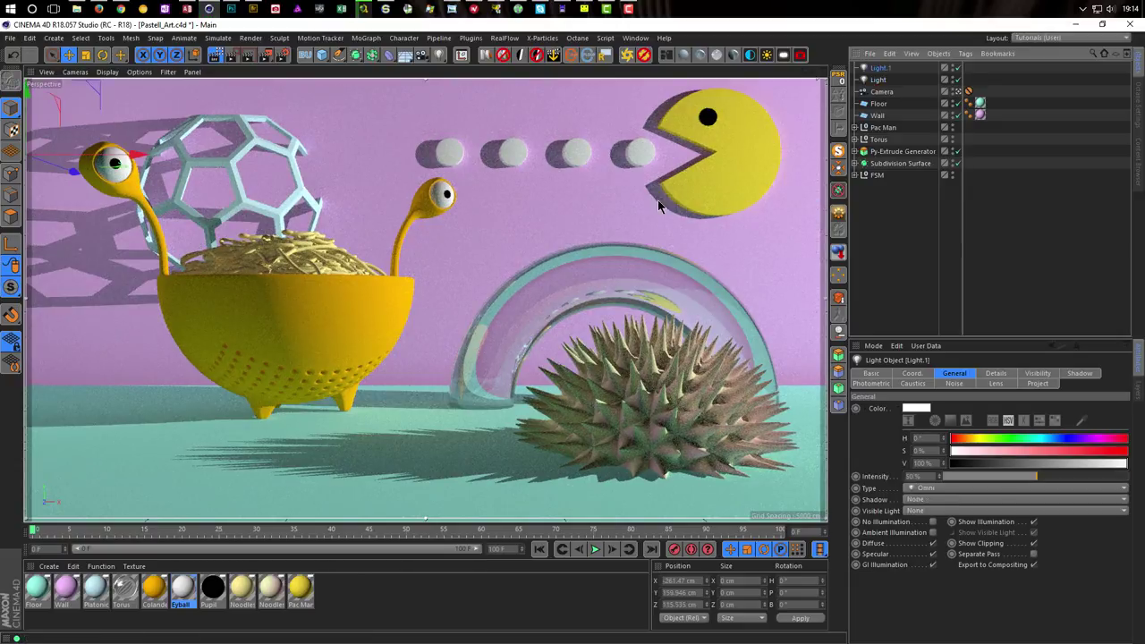
pyautogui.middleClick(640, 203)
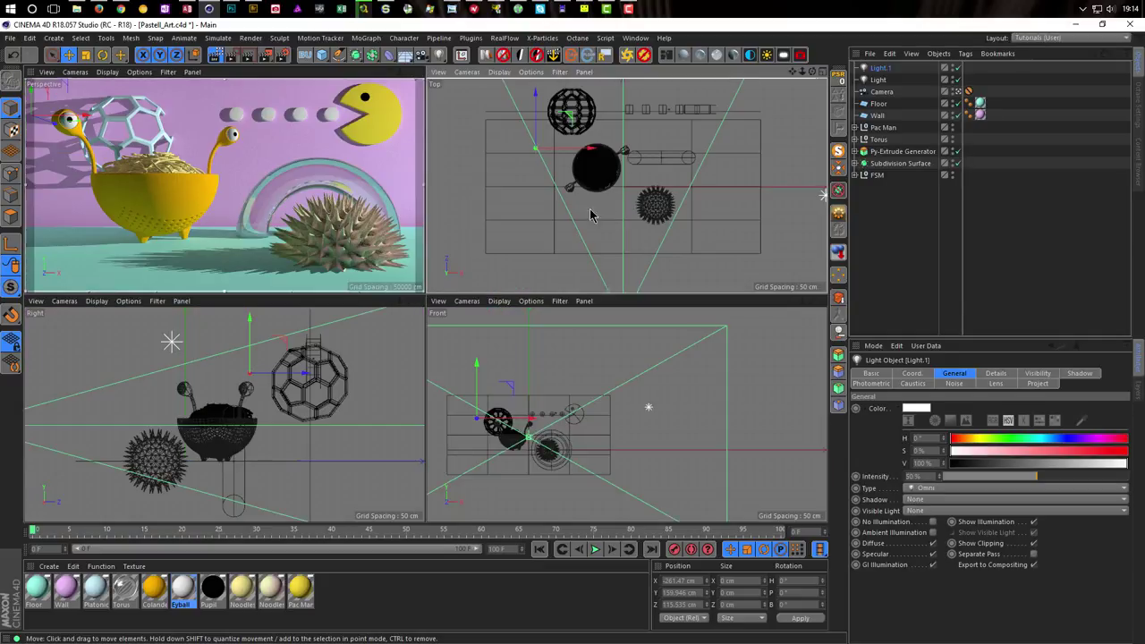
pyautogui.scroll(-3, 640, 208)
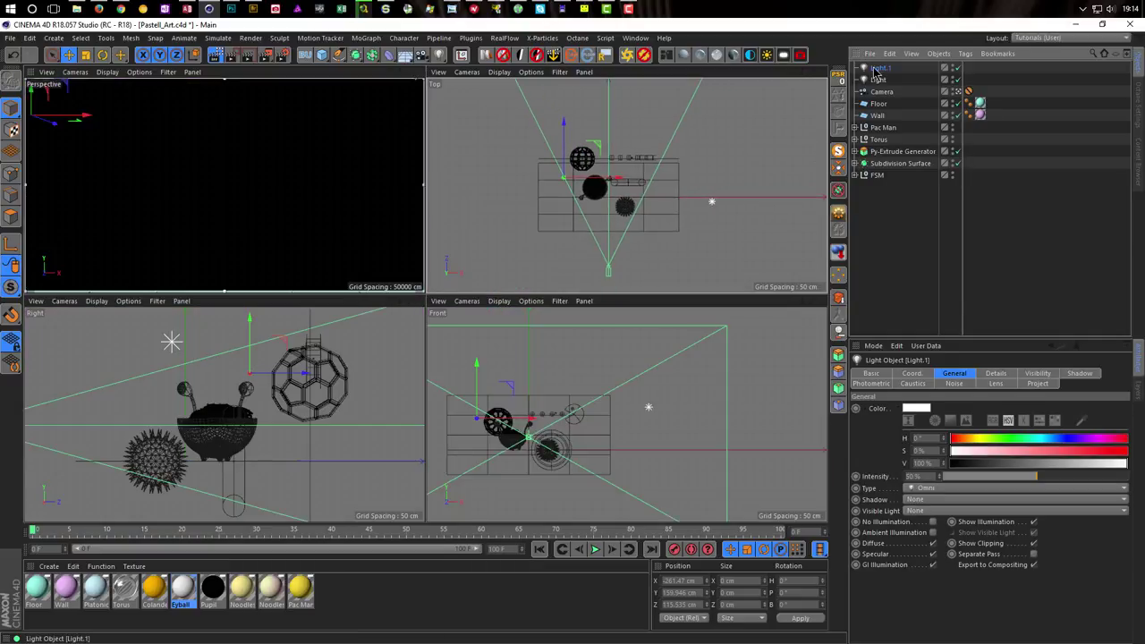
pyautogui.moveTo(597, 150); pyautogui.dragTo(598, 188)
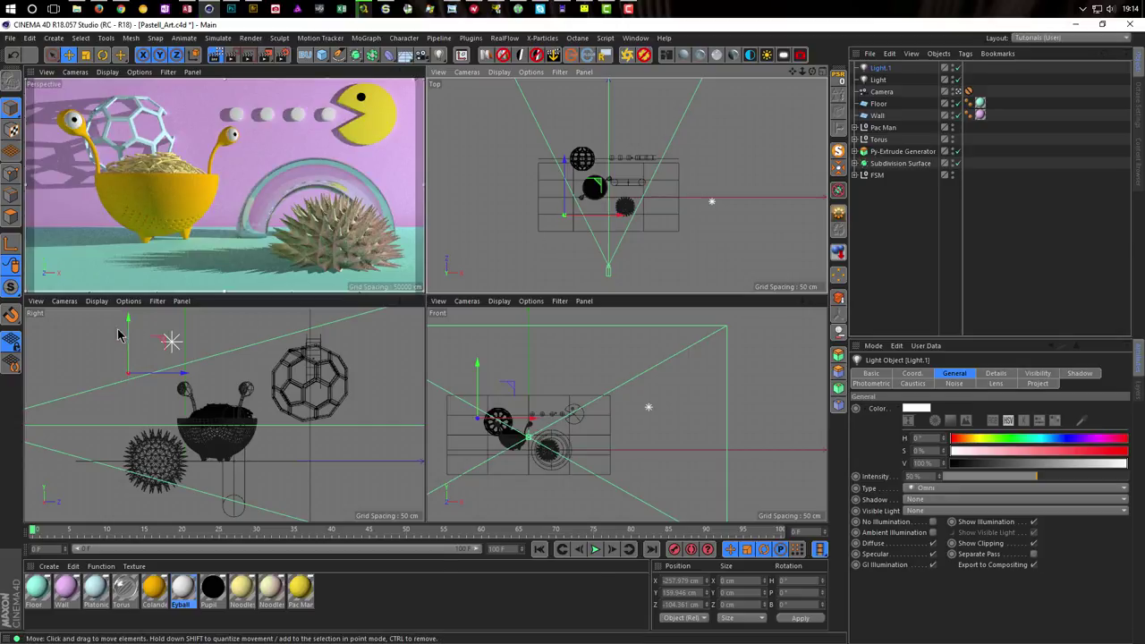
pyautogui.moveTo(128, 322); pyautogui.dragTo(128, 364)
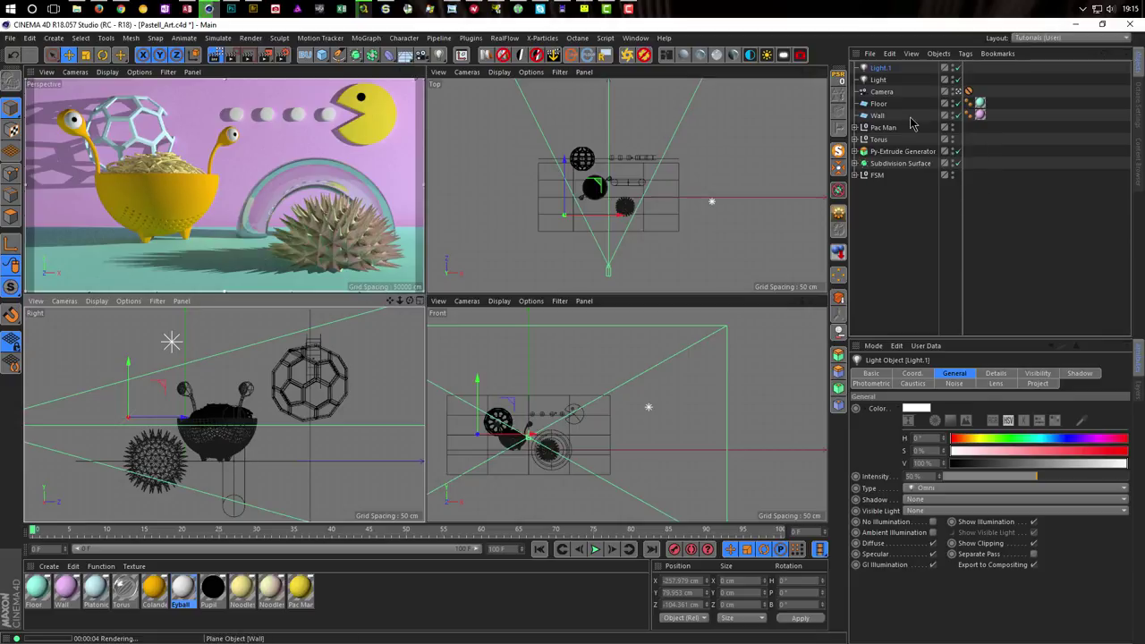
# Step: Raise Light.1's intensity to 80% and return to the single Perspective view
pyautogui.click(931, 476)
pyautogui.write('80')
pyautogui.press('Return')
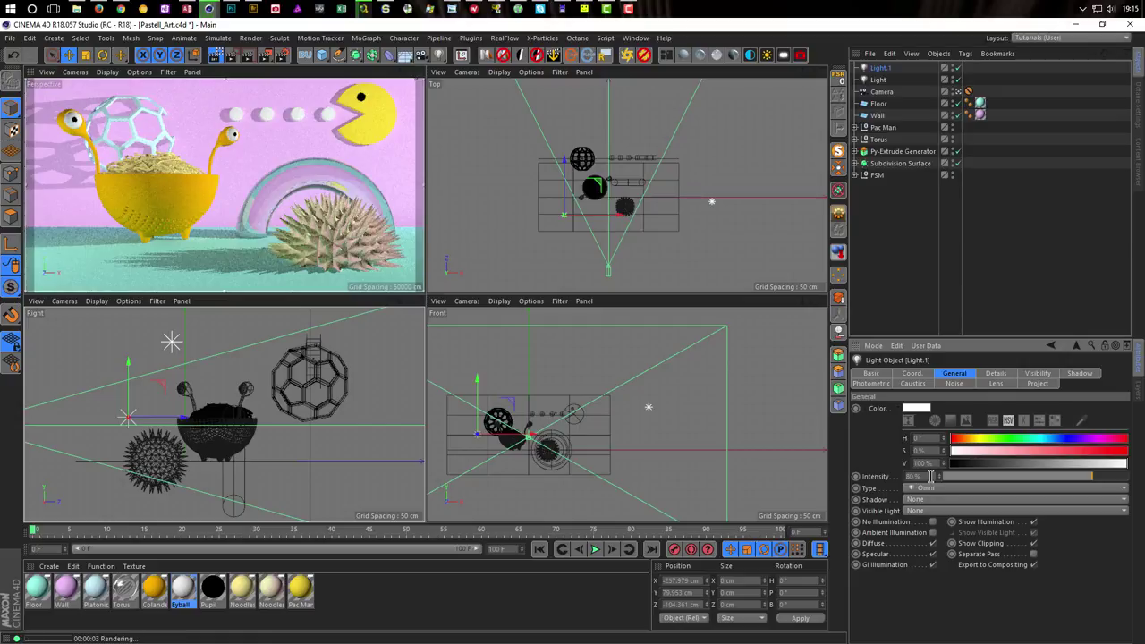
pyautogui.middleClick(319, 232)
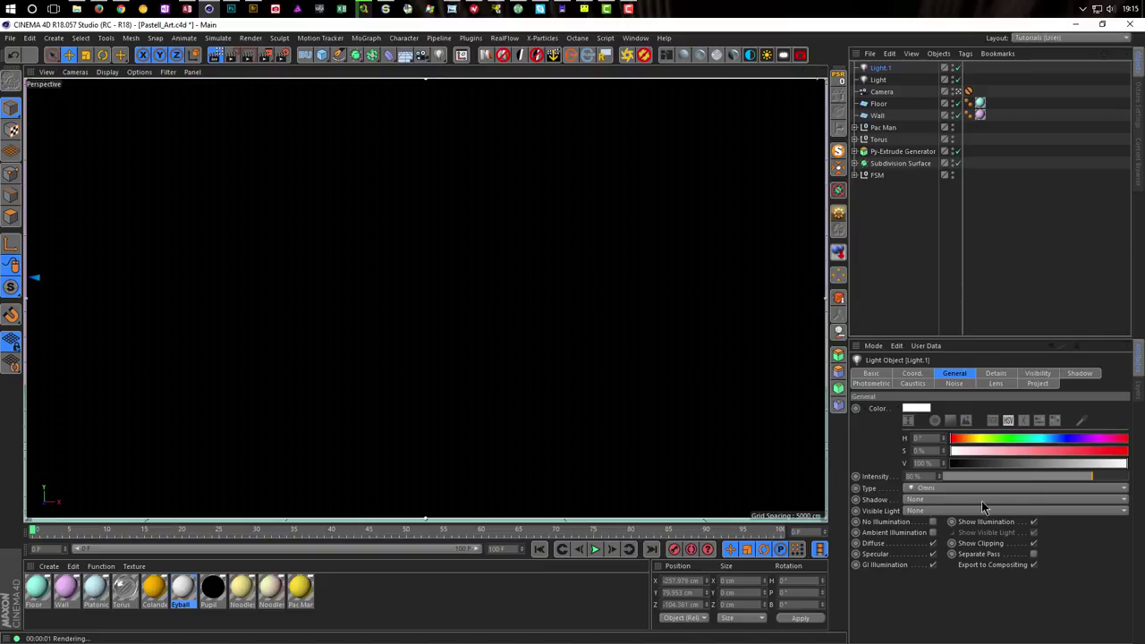
# Step: Lower Light.1's intensity to 70%
pyautogui.click(926, 476)
pyautogui.write('70')
pyautogui.press('Return')
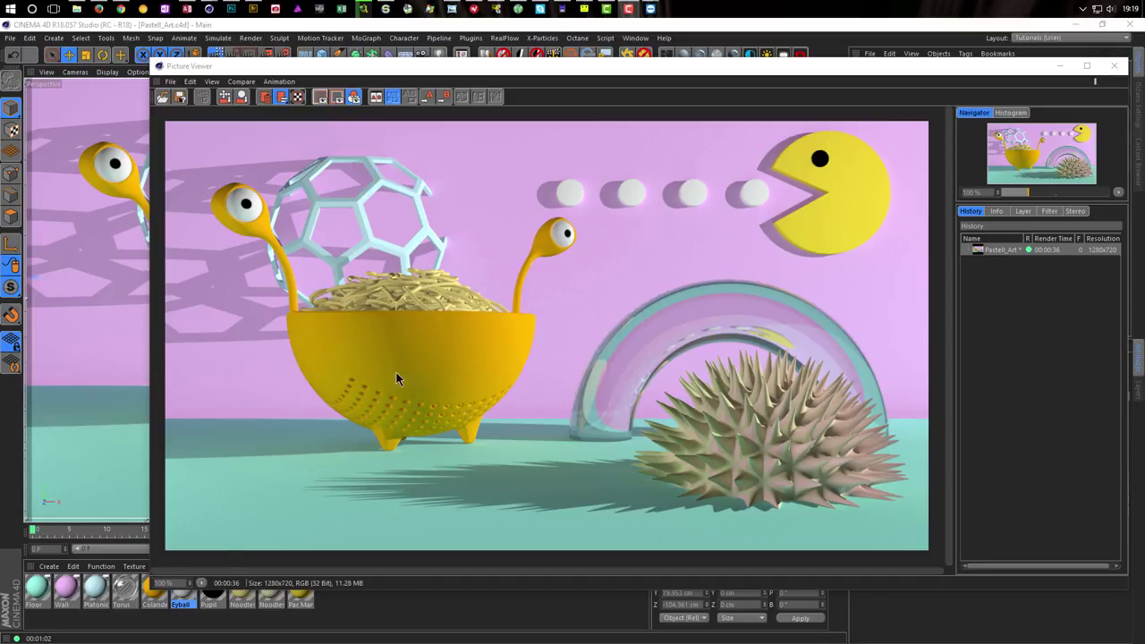
# Step: Close the rendered image and make Low GI the active render setting
pyautogui.click(1114, 65)
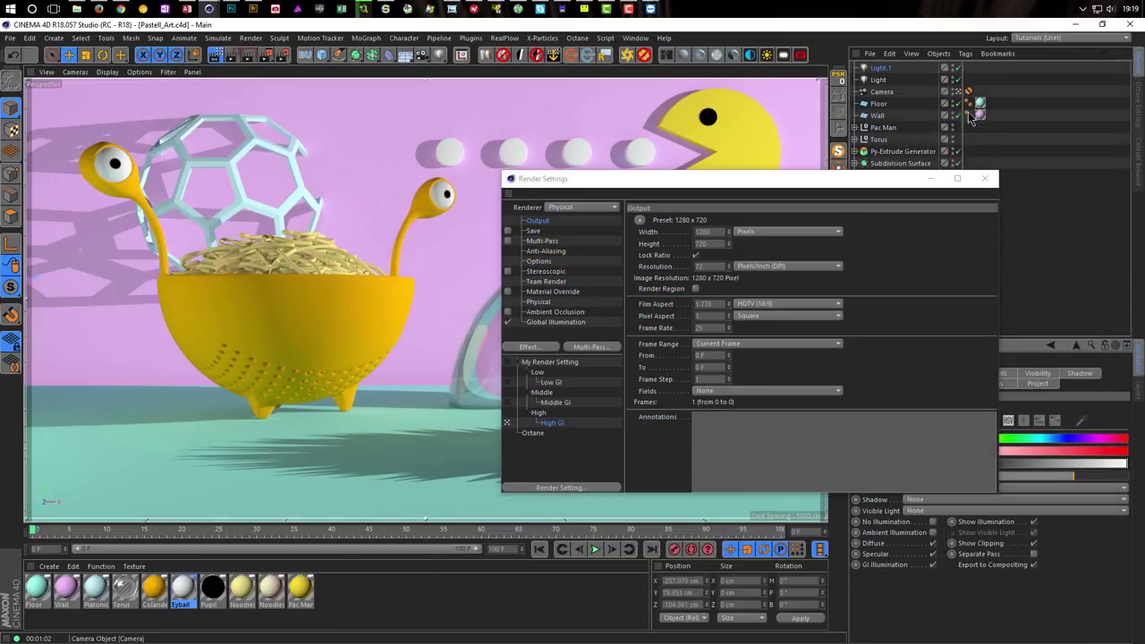
pyautogui.click(507, 382)
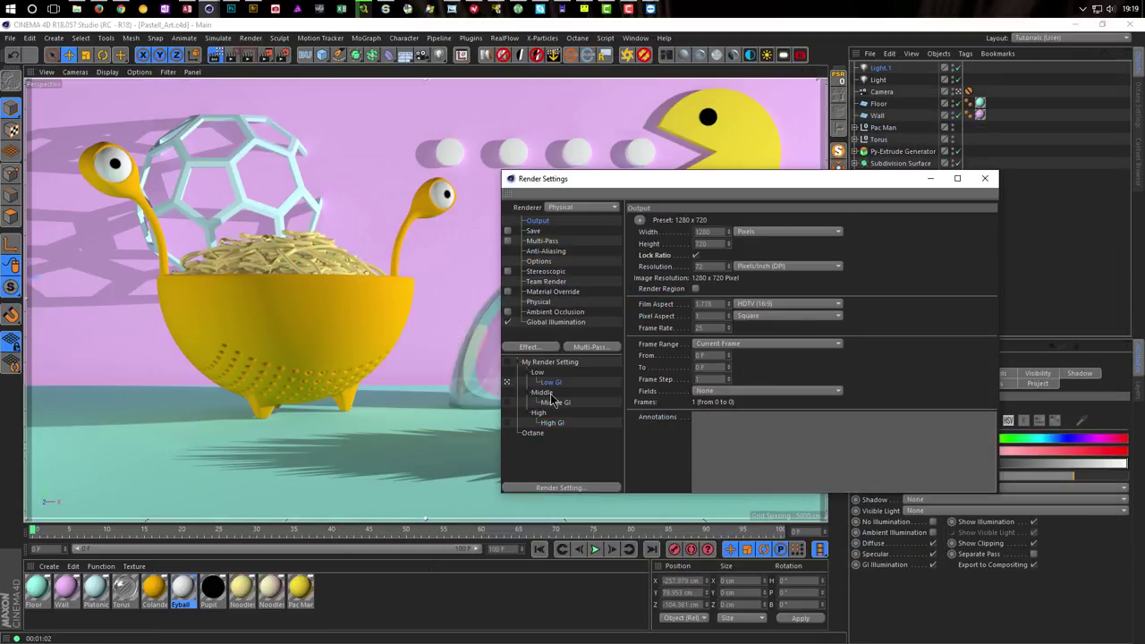
pyautogui.click(985, 179)
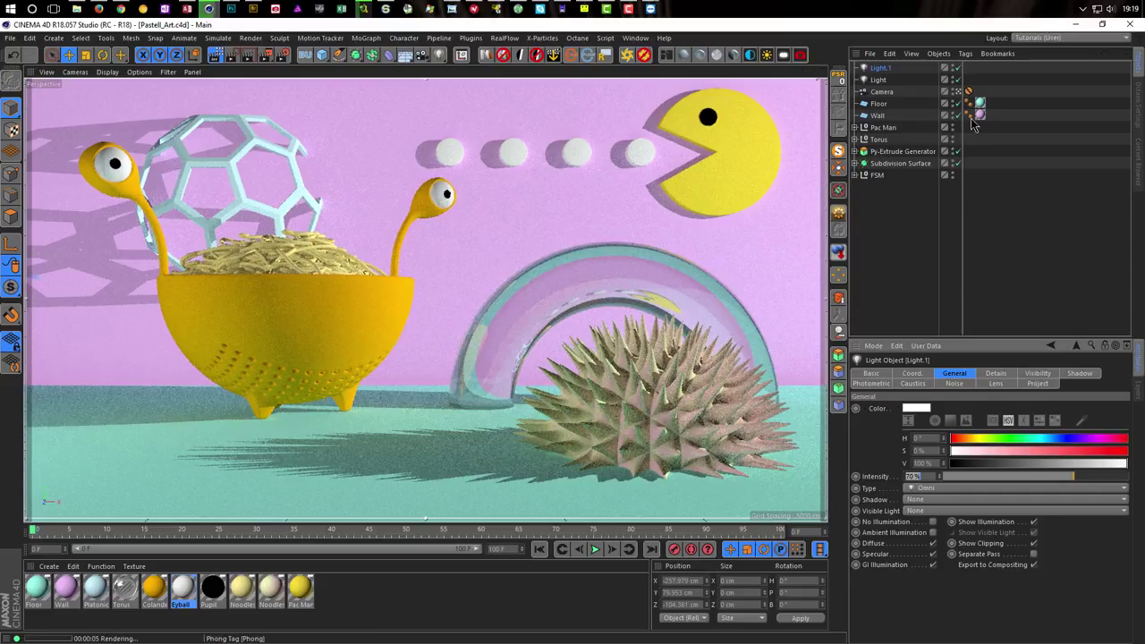
# Step: Open the Noodles.1 material in the Material Editor and start renaming it 'Spiky'
pyautogui.click(271, 590)
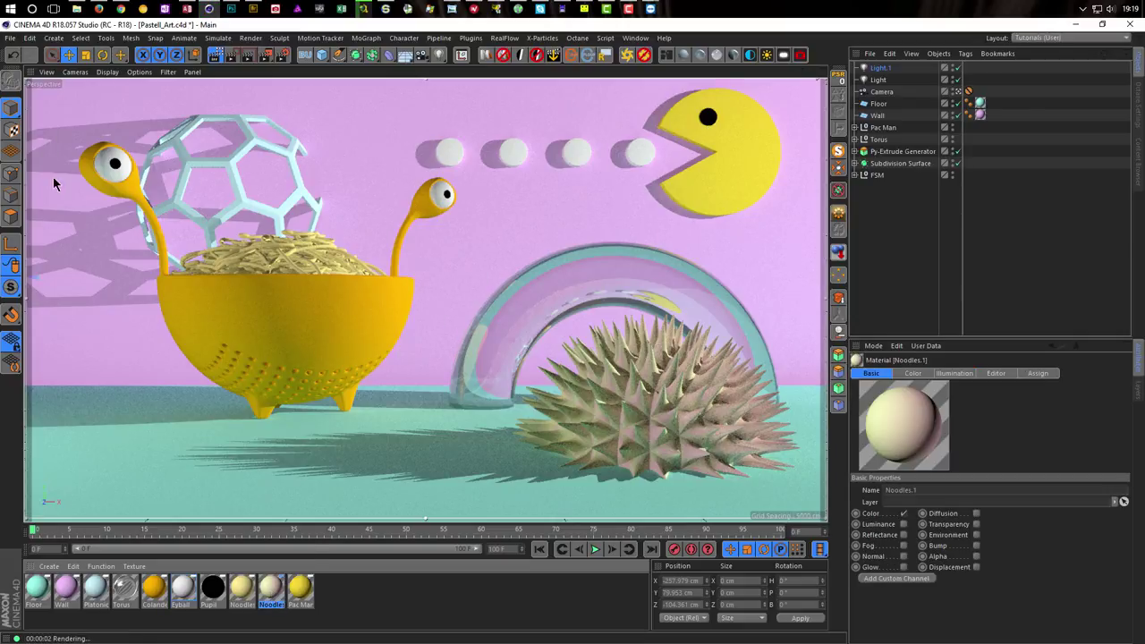
pyautogui.click(269, 590)
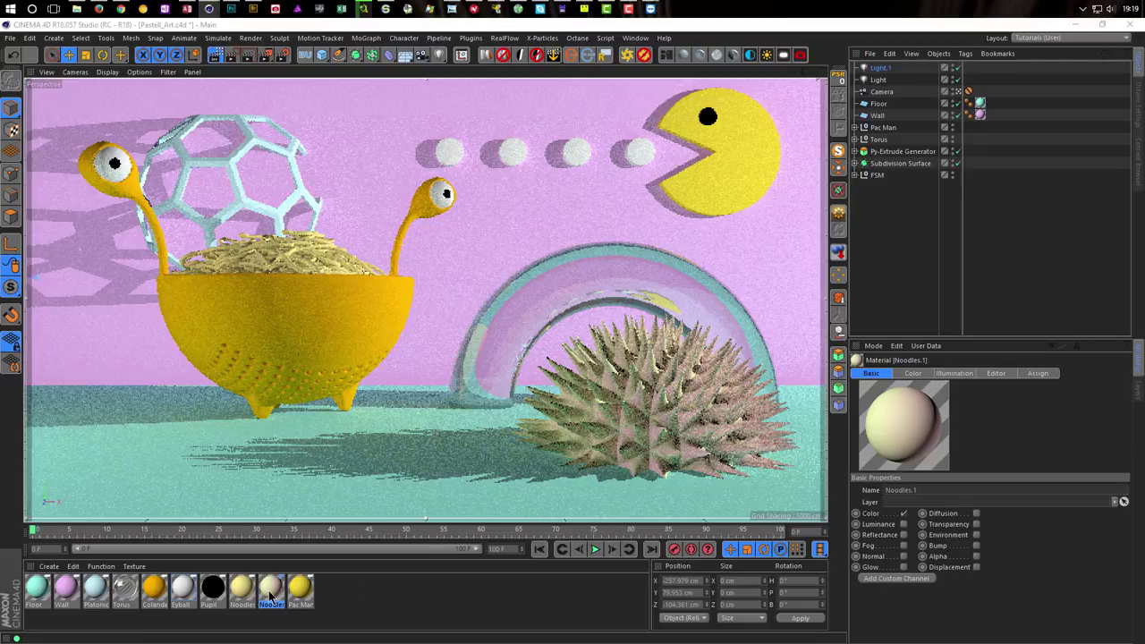
pyautogui.doubleClick(268, 591)
pyautogui.moveTo(438, 85); pyautogui.dragTo(944, 116)
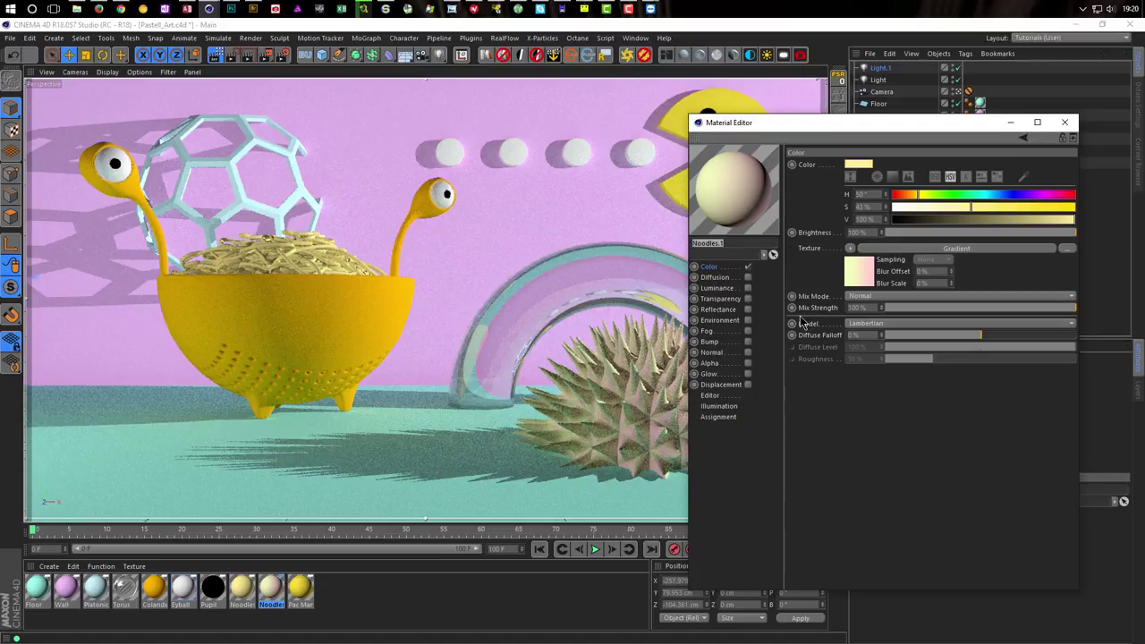
pyautogui.write('Sp')
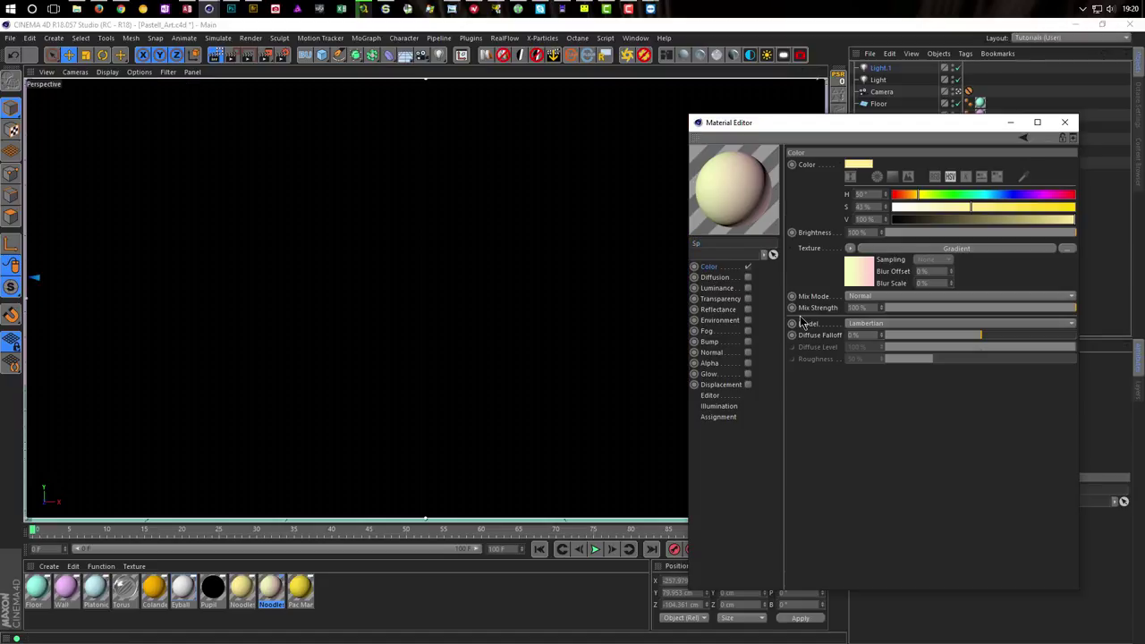
pyautogui.write('iky')
# Step: Confirm the name 'Spiky' and set the colour gradient's type to 3D - Linear
pyautogui.press('Return')
pyautogui.click(865, 276)
pyautogui.click(864, 267)
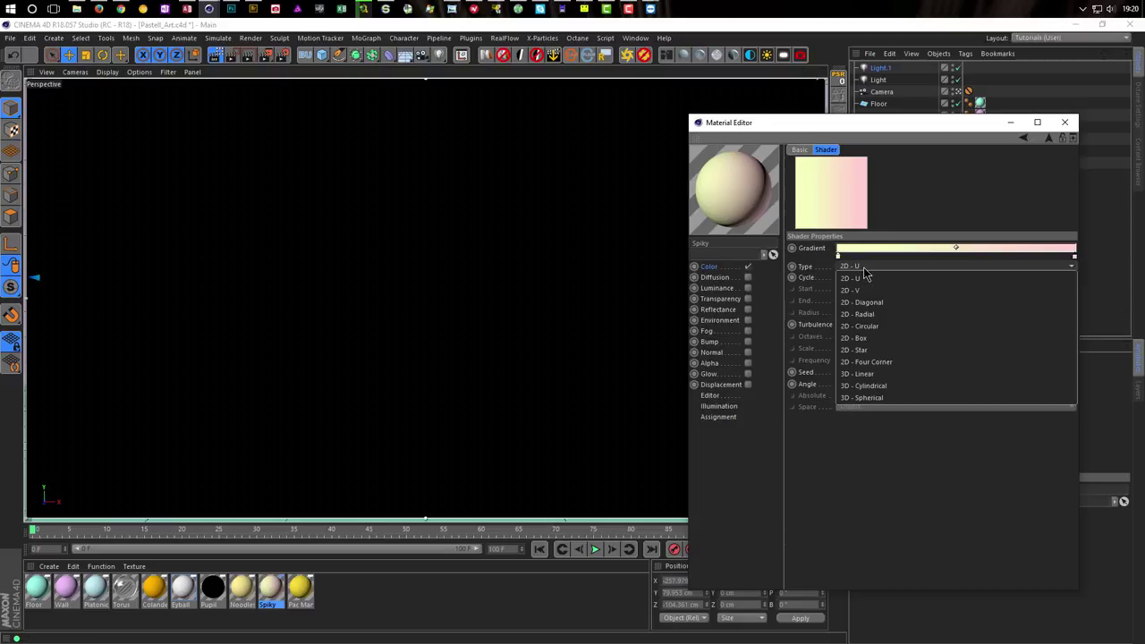
pyautogui.click(863, 374)
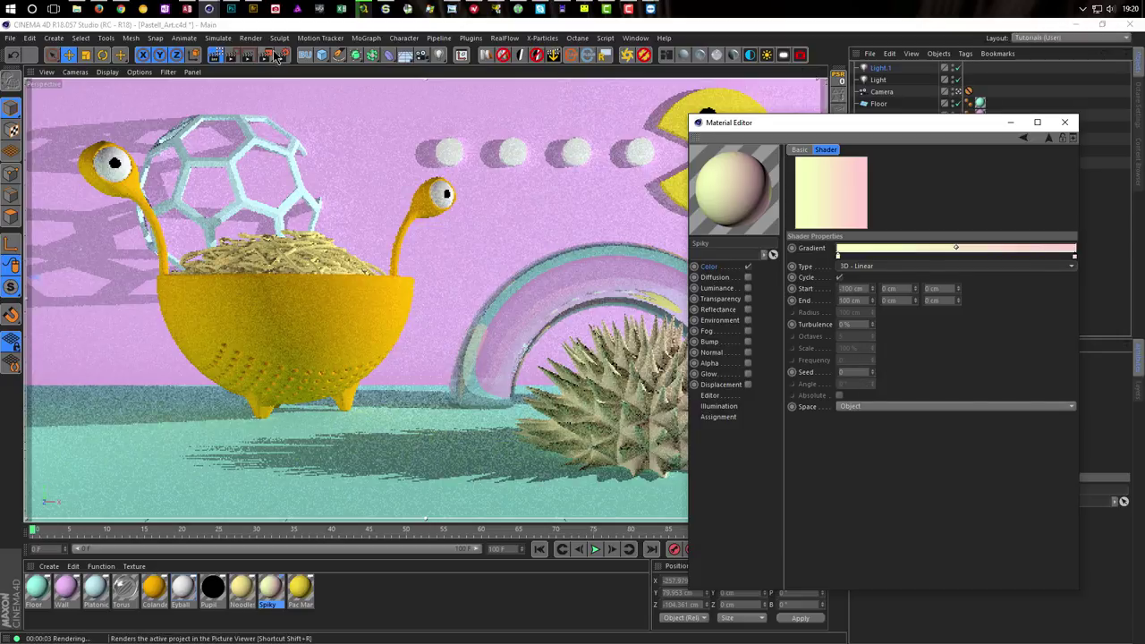
# Step: Check the render settings briefly and move the Material Editor to the left
pyautogui.click(282, 55)
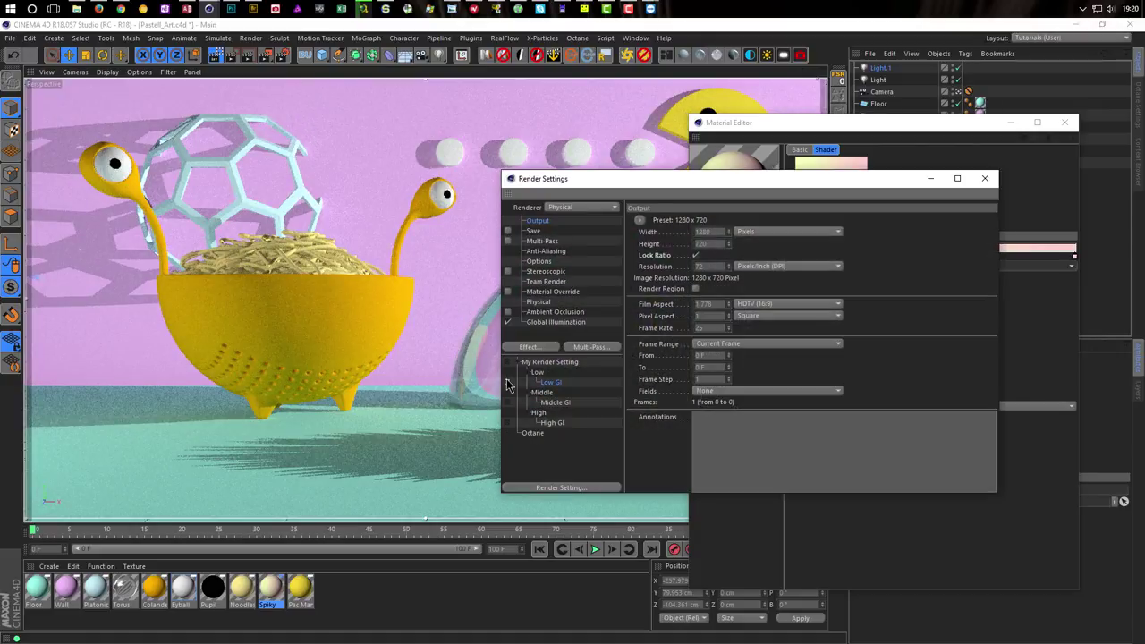
pyautogui.click(984, 179)
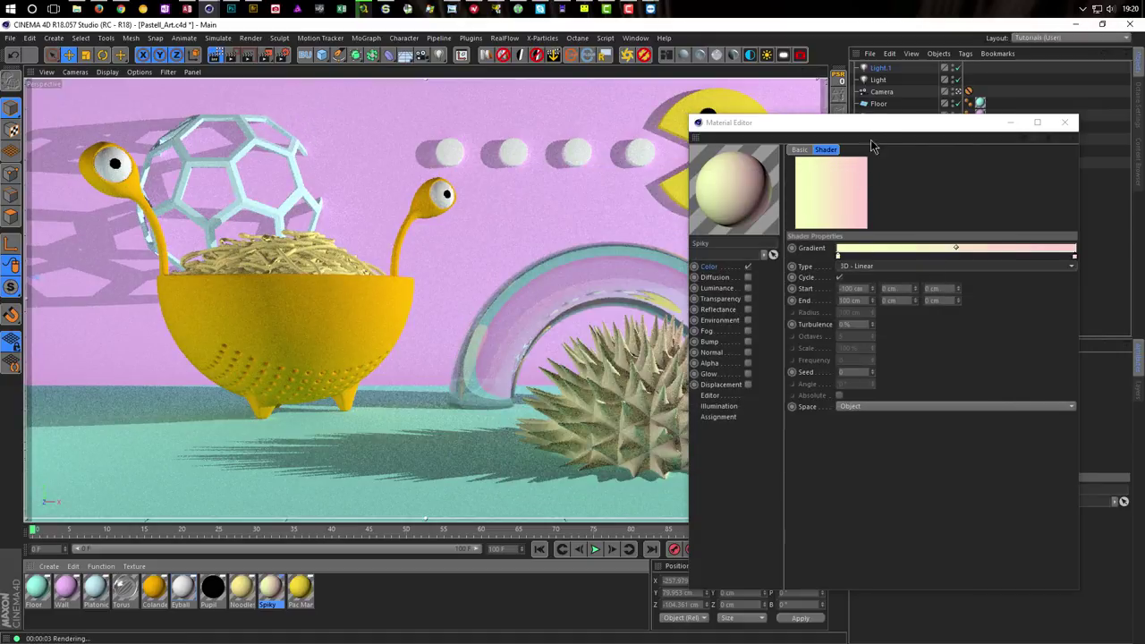
pyautogui.click(903, 120)
pyautogui.moveTo(903, 121); pyautogui.dragTo(253, 121)
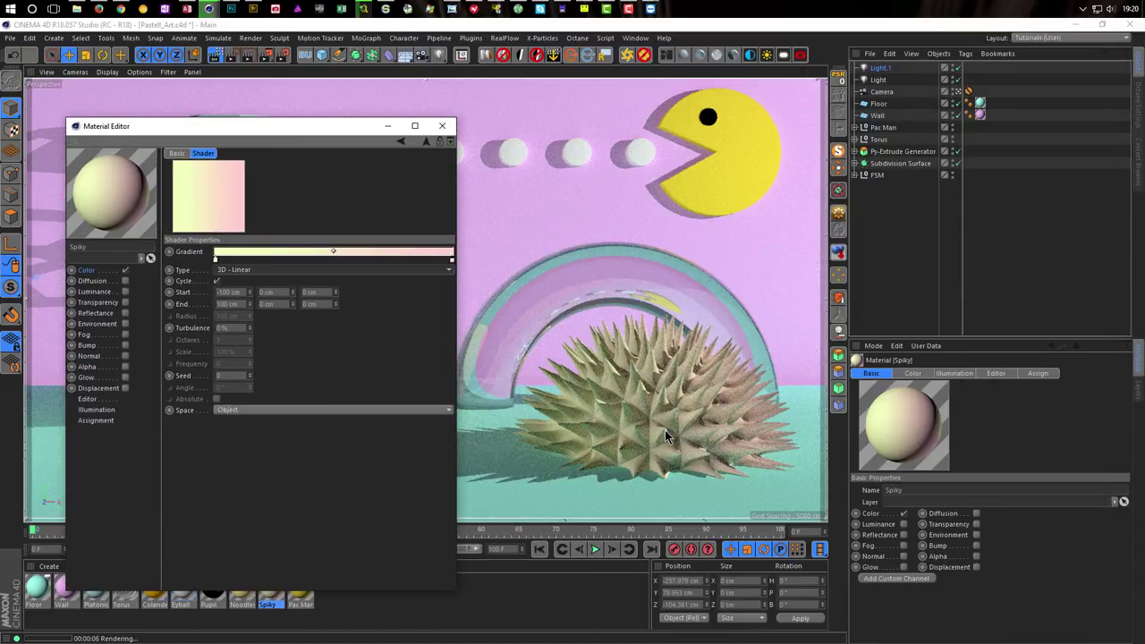
# Step: Set the gradient's right end to a pale yellow-green
pyautogui.doubleClick(452, 261)
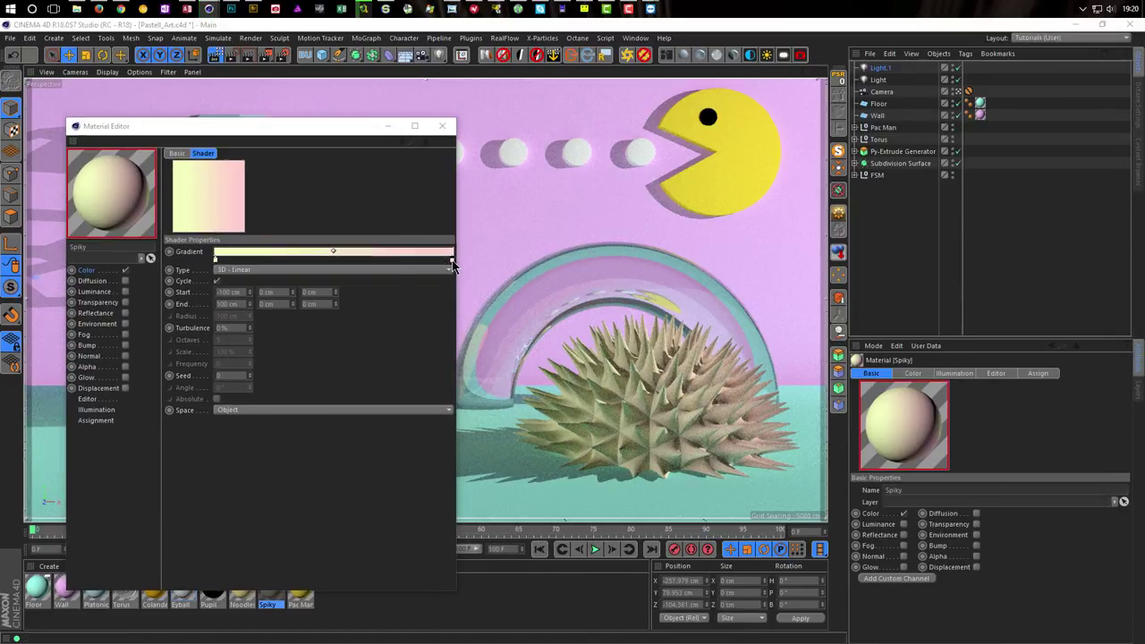
pyautogui.moveTo(475, 271); pyautogui.dragTo(507, 270)
pyautogui.click(431, 304)
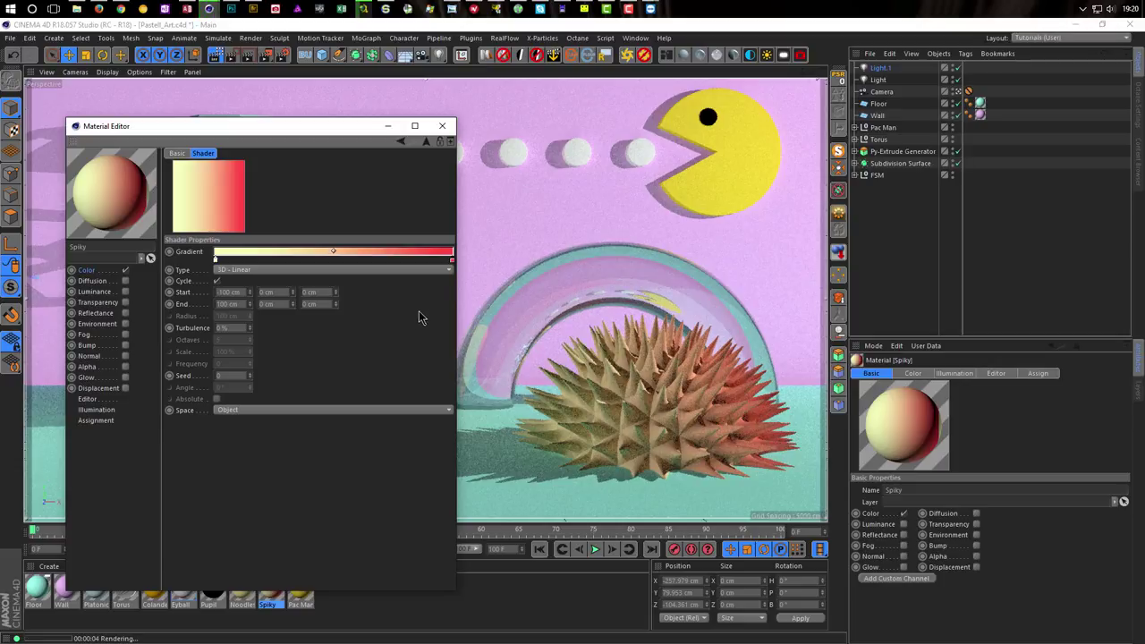
pyautogui.doubleClick(451, 261)
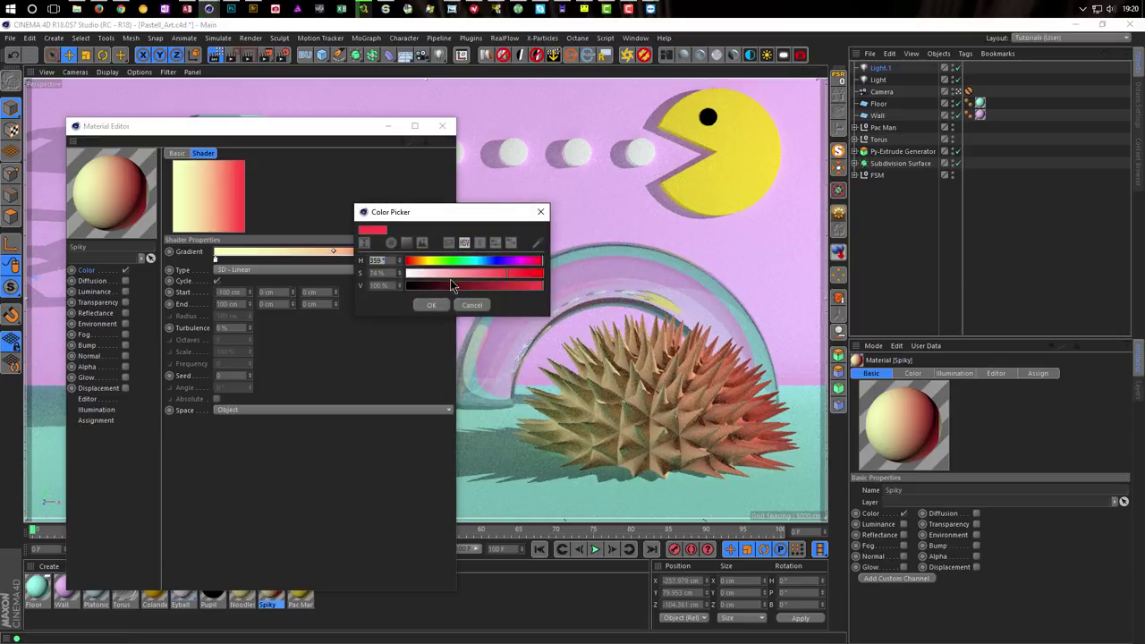
pyautogui.moveTo(514, 272); pyautogui.dragTo(450, 280)
pyautogui.click(437, 263)
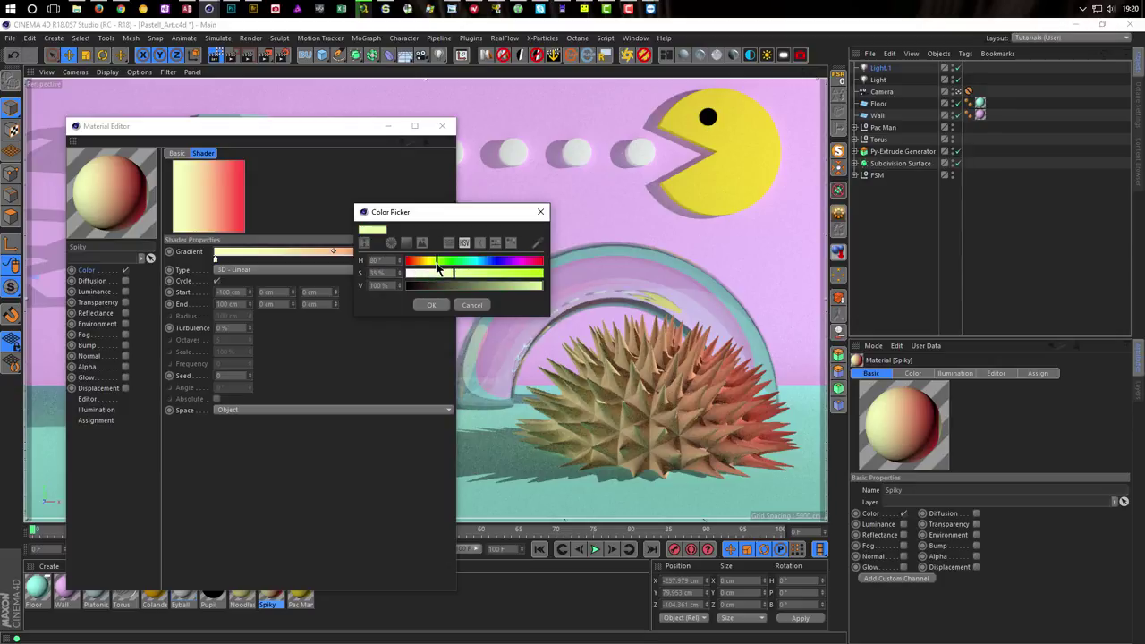
pyautogui.click(430, 305)
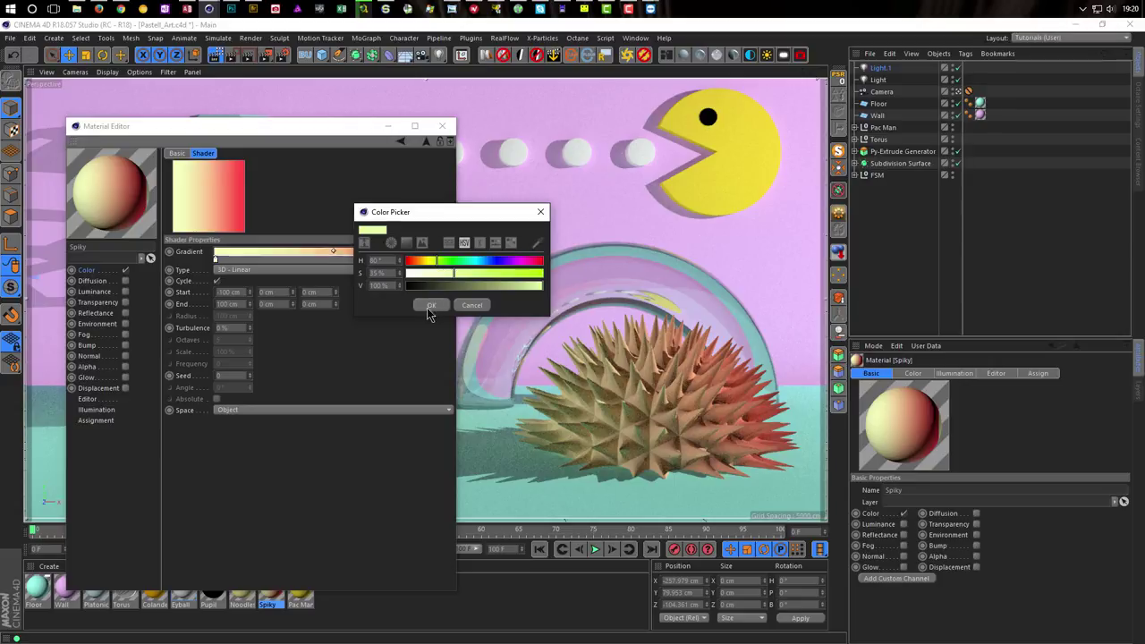
# Step: Make the left end peach (hue 35°), widen the peach section, and close the Material Editor
pyautogui.doubleClick(215, 262)
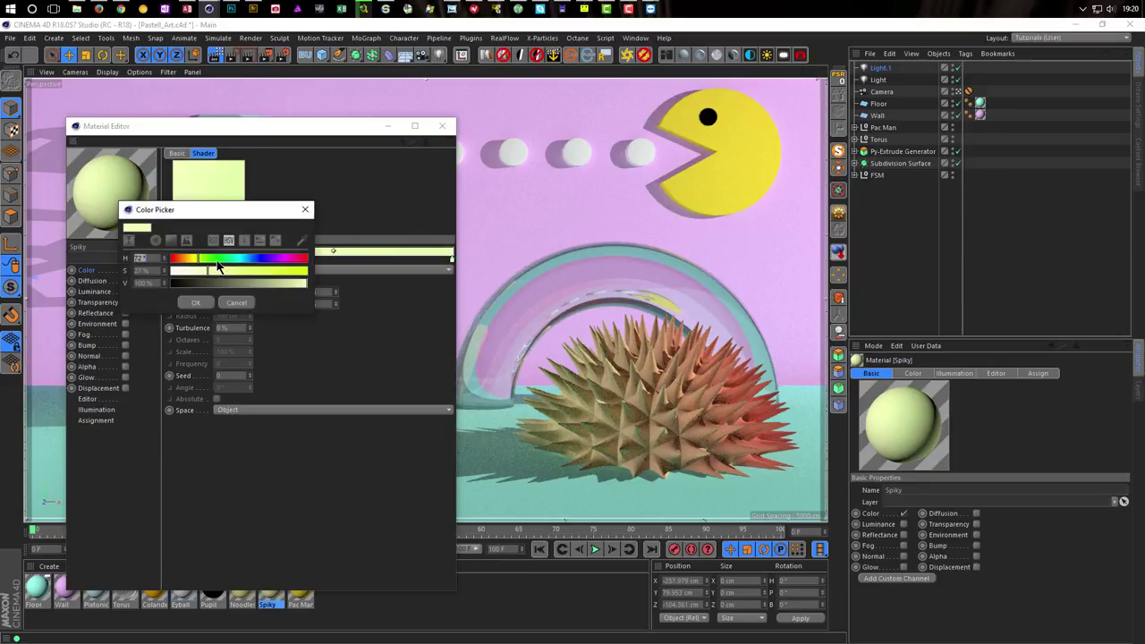
pyautogui.moveTo(200, 260); pyautogui.dragTo(182, 260)
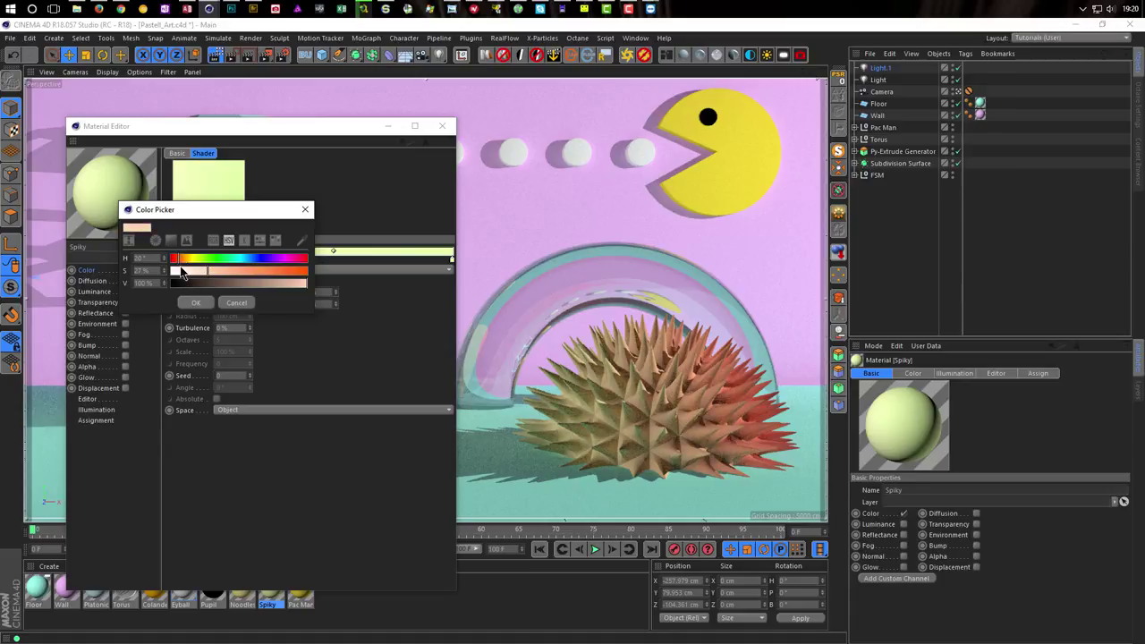
pyautogui.click(196, 302)
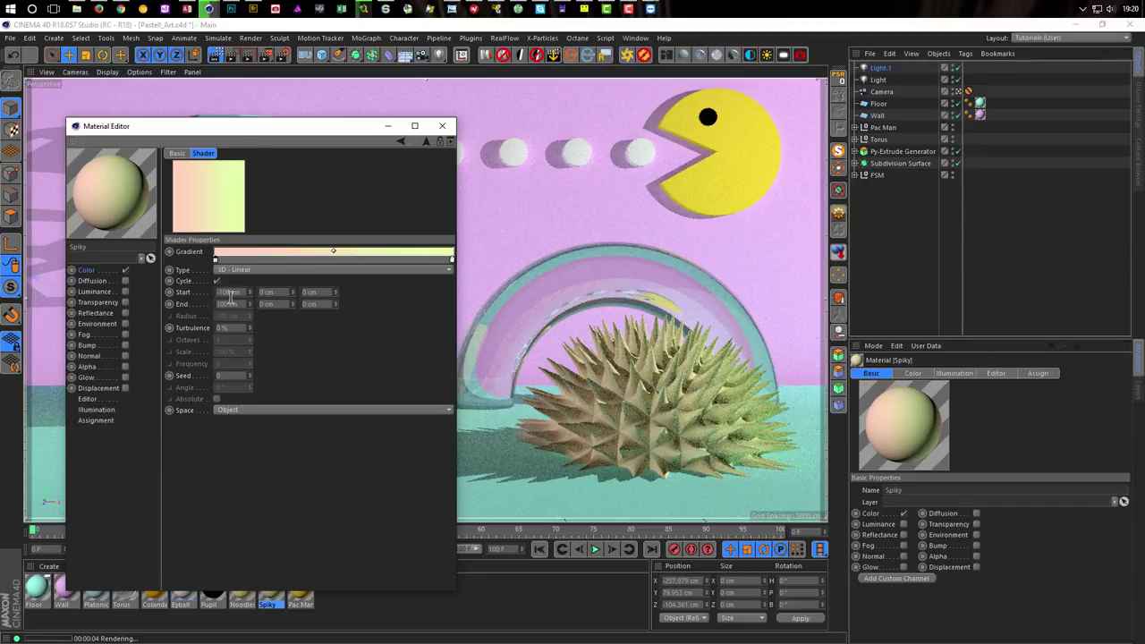
pyautogui.moveTo(216, 260); pyautogui.dragTo(264, 259)
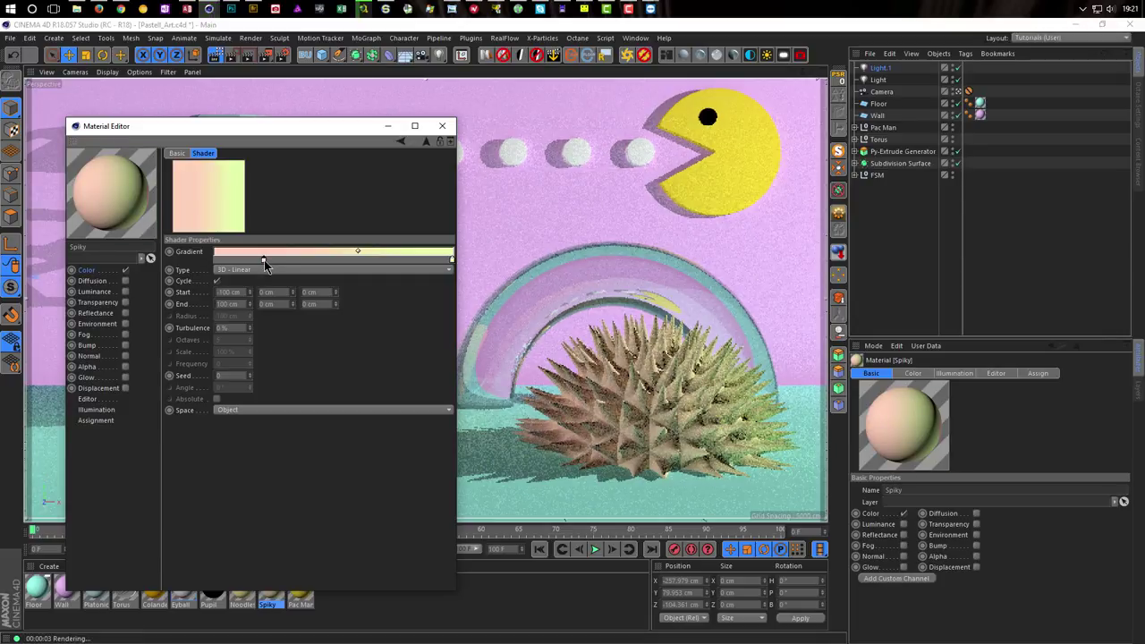
pyautogui.moveTo(266, 259); pyautogui.dragTo(282, 260)
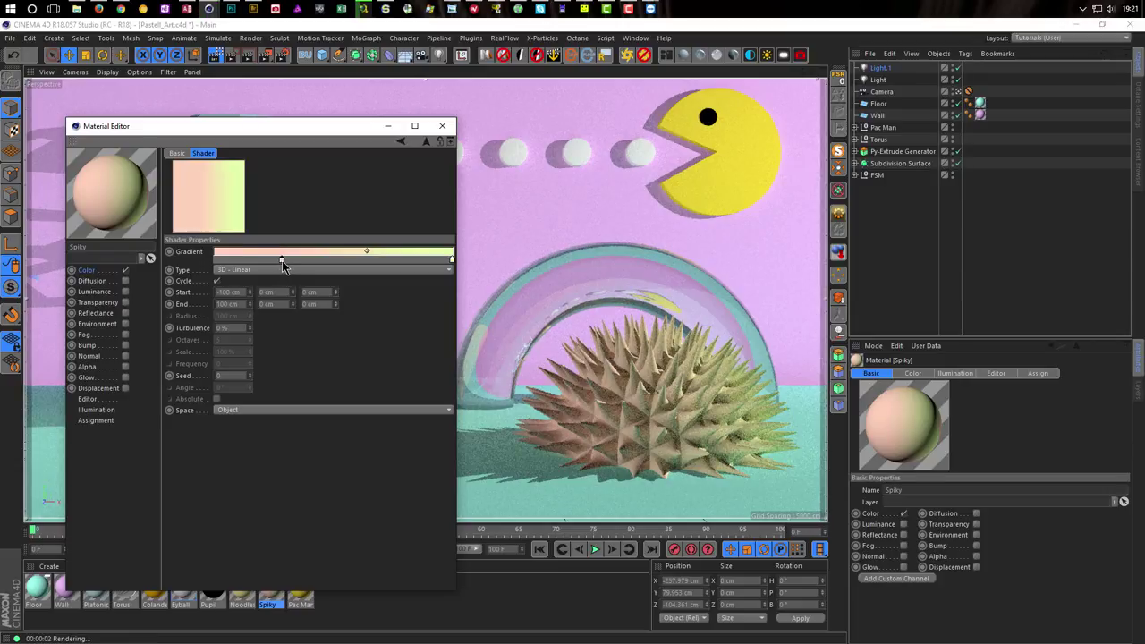
pyautogui.click(445, 127)
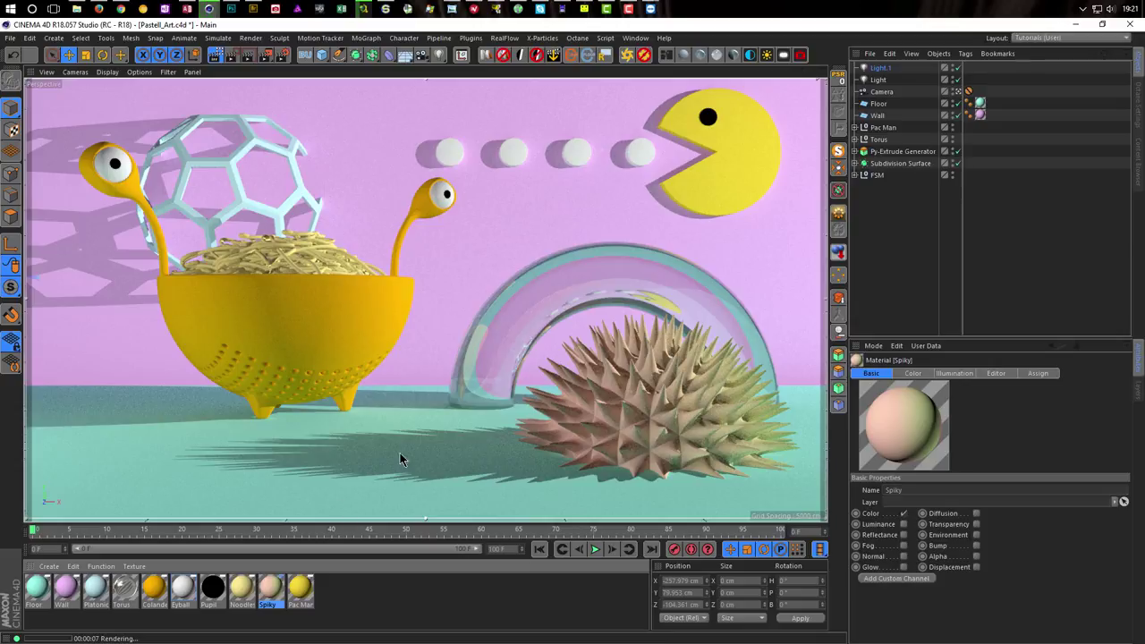
pyautogui.doubleClick(153, 588)
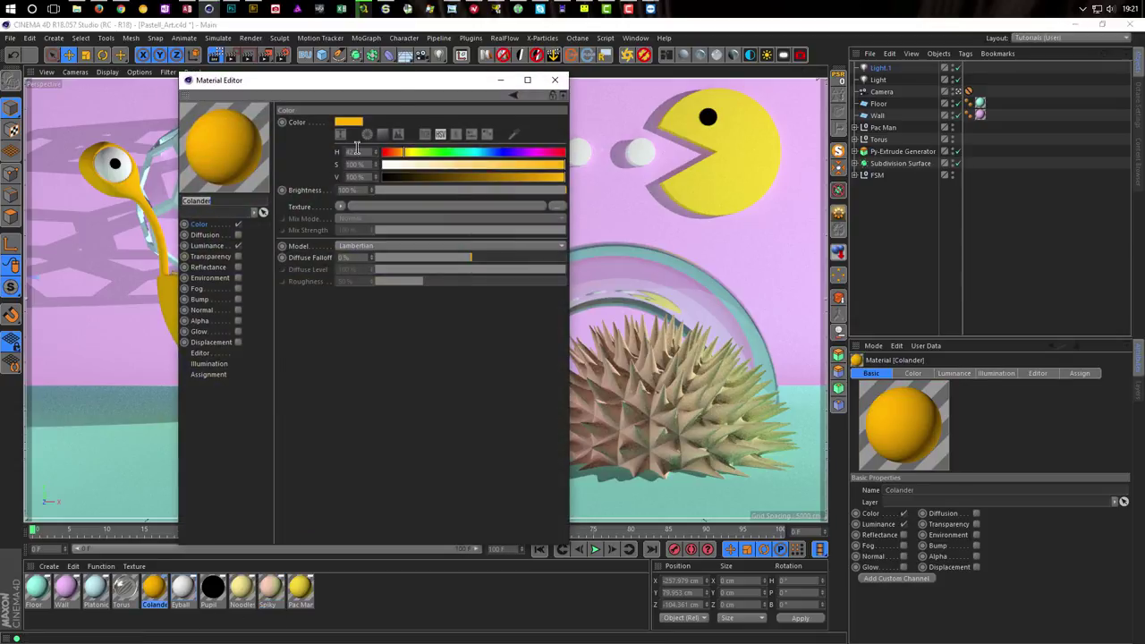
pyautogui.moveTo(435, 86); pyautogui.dragTo(813, 91)
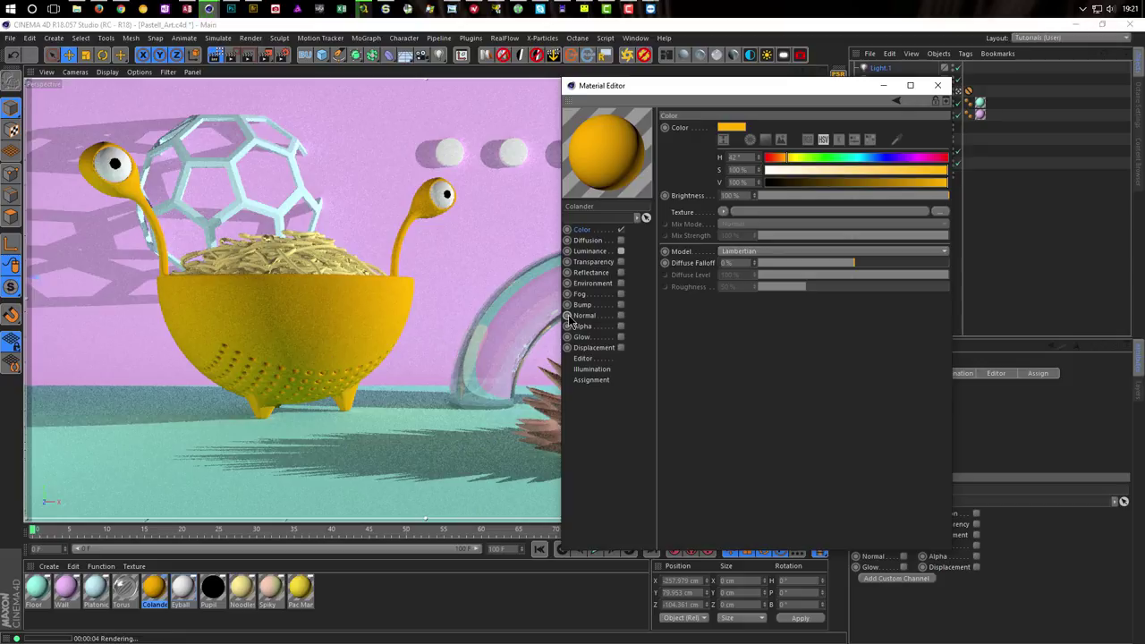
pyautogui.click(938, 85)
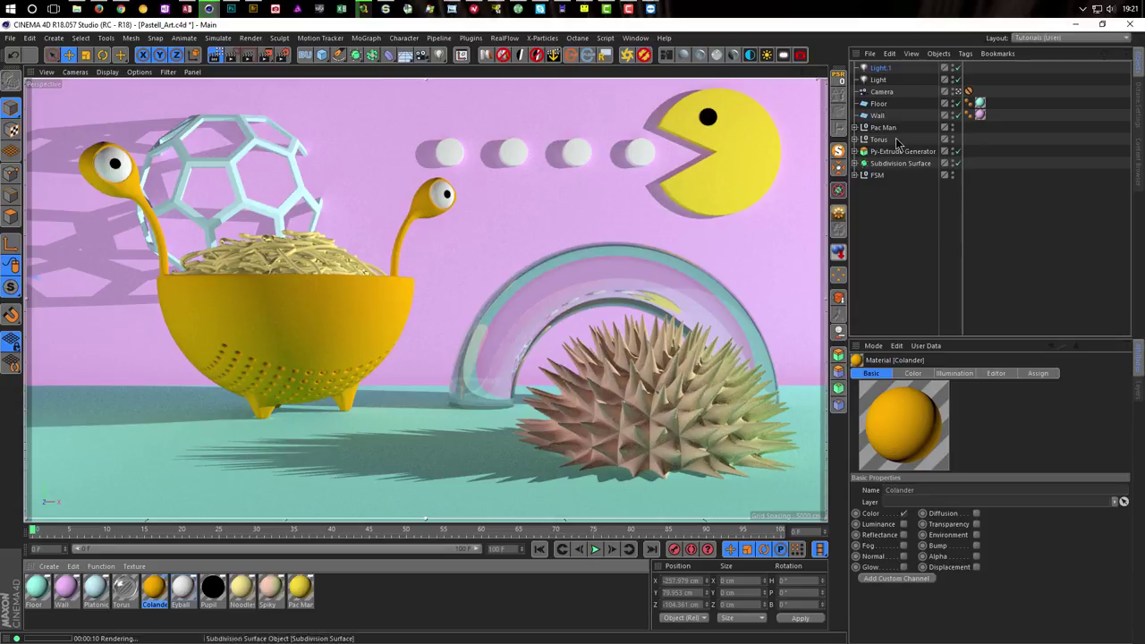
# Step: Set Light.1's intensity to 80%
pyautogui.click(880, 69)
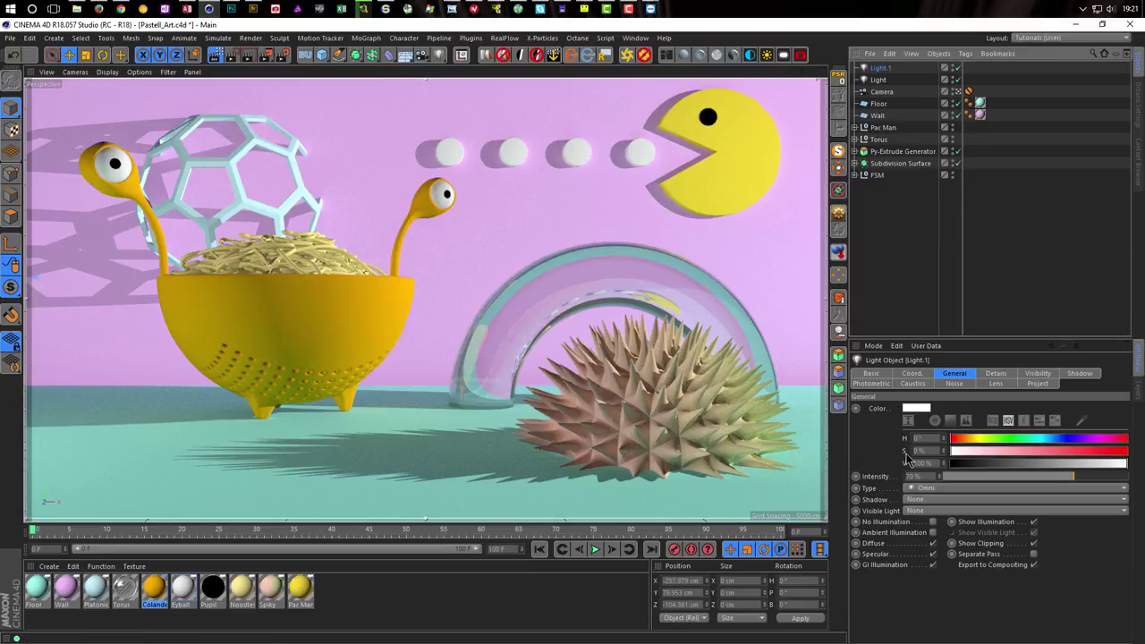
pyautogui.click(929, 477)
pyautogui.write('80')
pyautogui.press('Return')
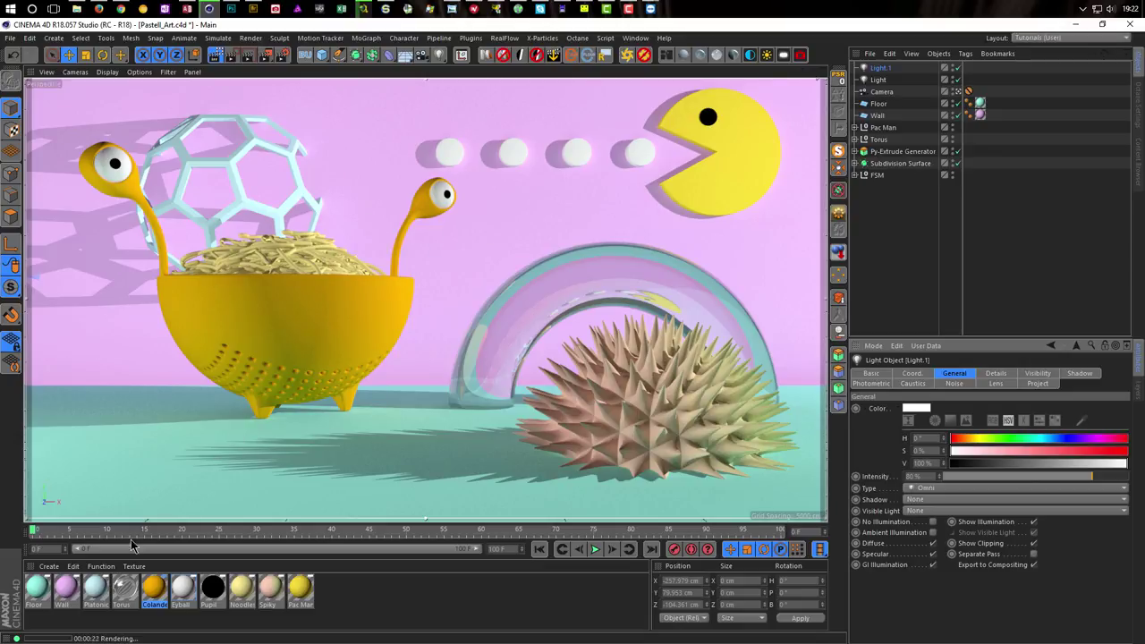
# Step: Open the Platonic material and try light green and peach hues for its colour
pyautogui.doubleClick(95, 588)
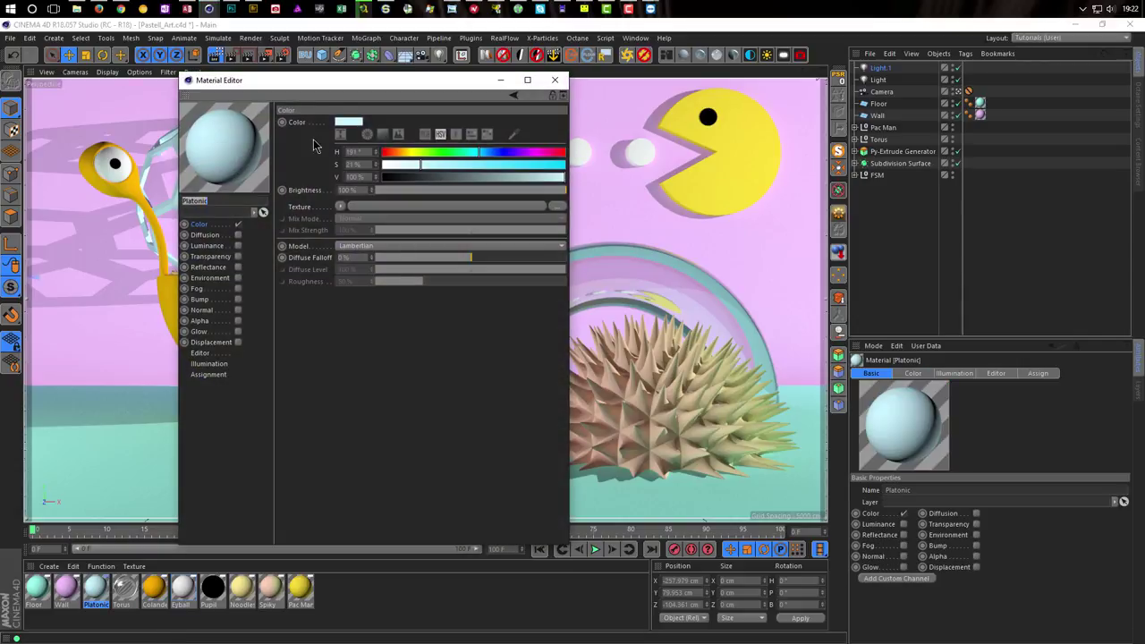
pyautogui.moveTo(361, 80); pyautogui.dragTo(400, 107)
pyautogui.moveTo(568, 116); pyautogui.dragTo(1012, 135)
pyautogui.click(924, 199)
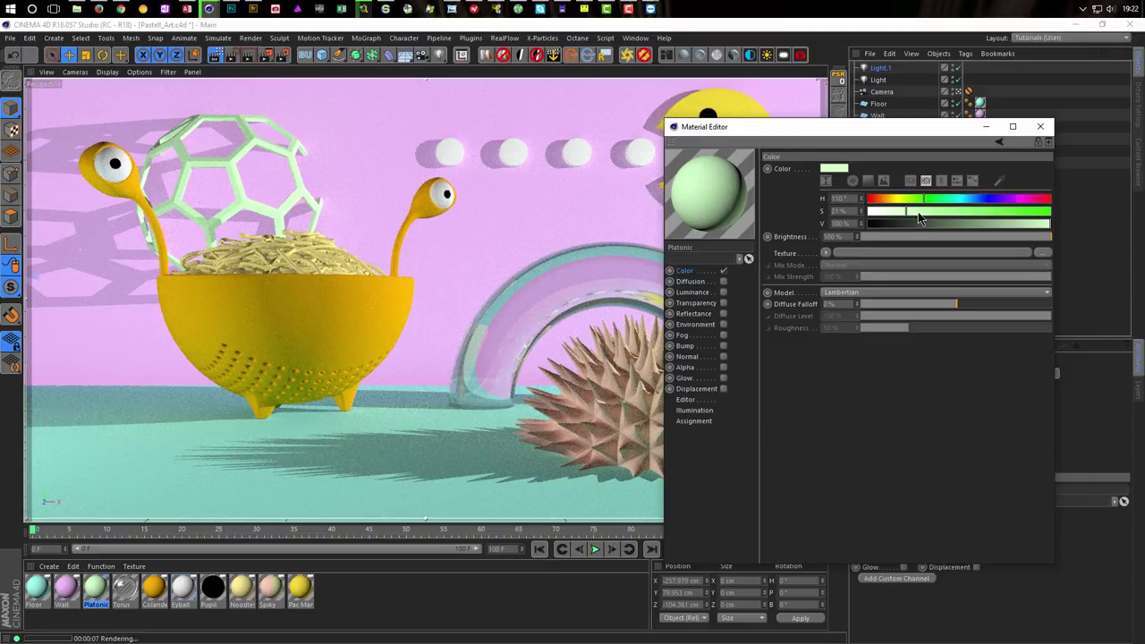
pyautogui.click(892, 201)
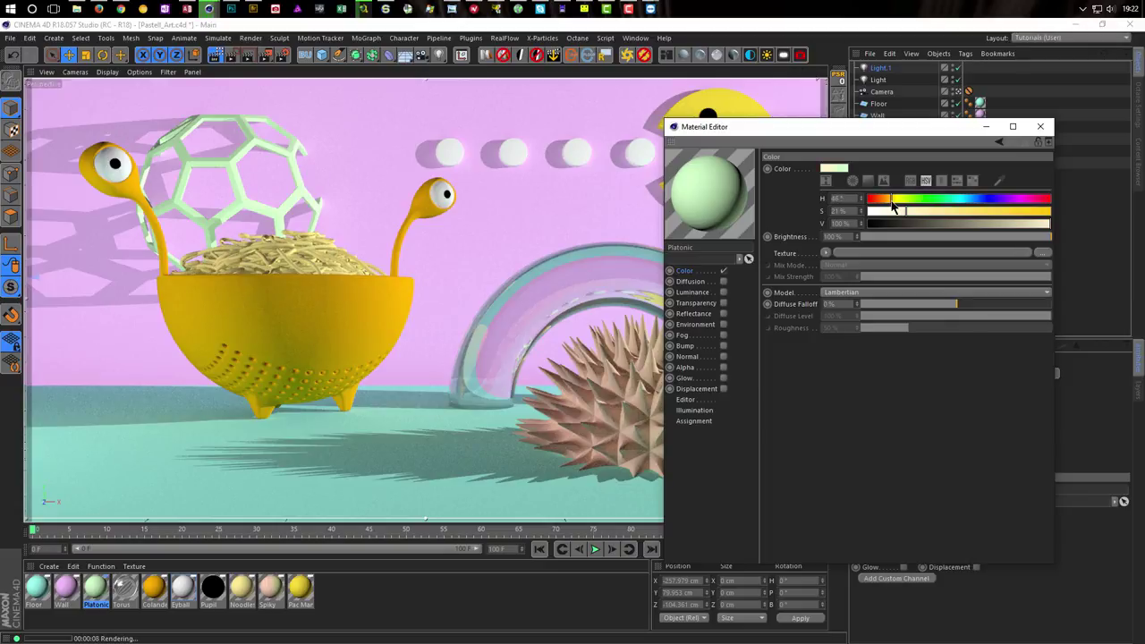
pyautogui.moveTo(892, 201); pyautogui.dragTo(966, 213)
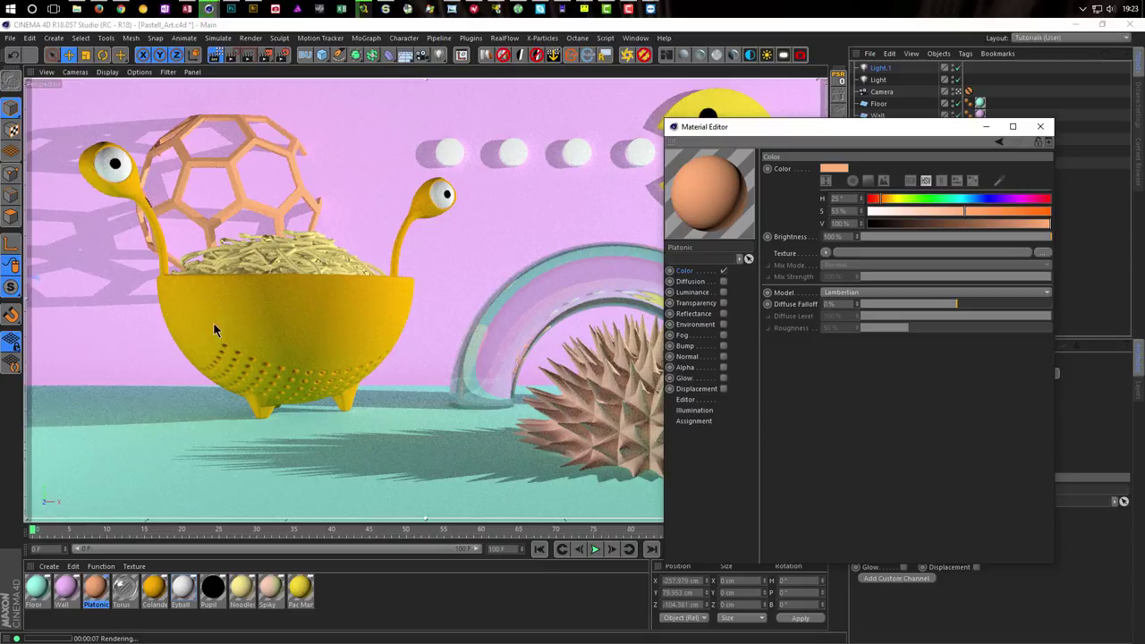
# Step: Settle the Platonic colour on a very pale mint (H 136°, S 16%, V 100%)
pyautogui.click(930, 198)
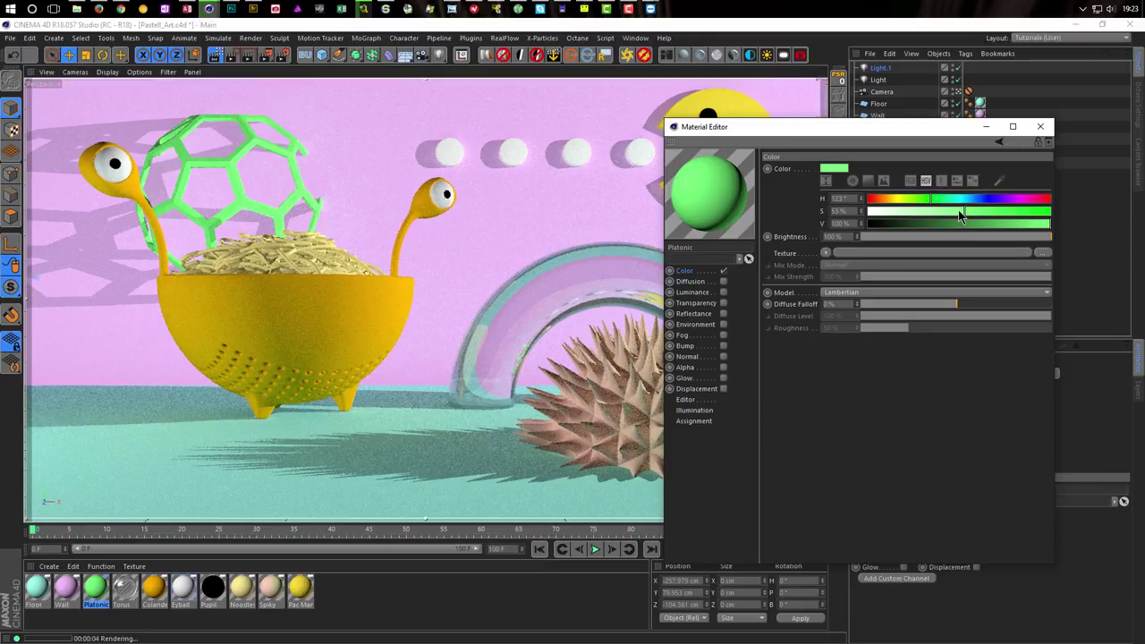
pyautogui.click(952, 199)
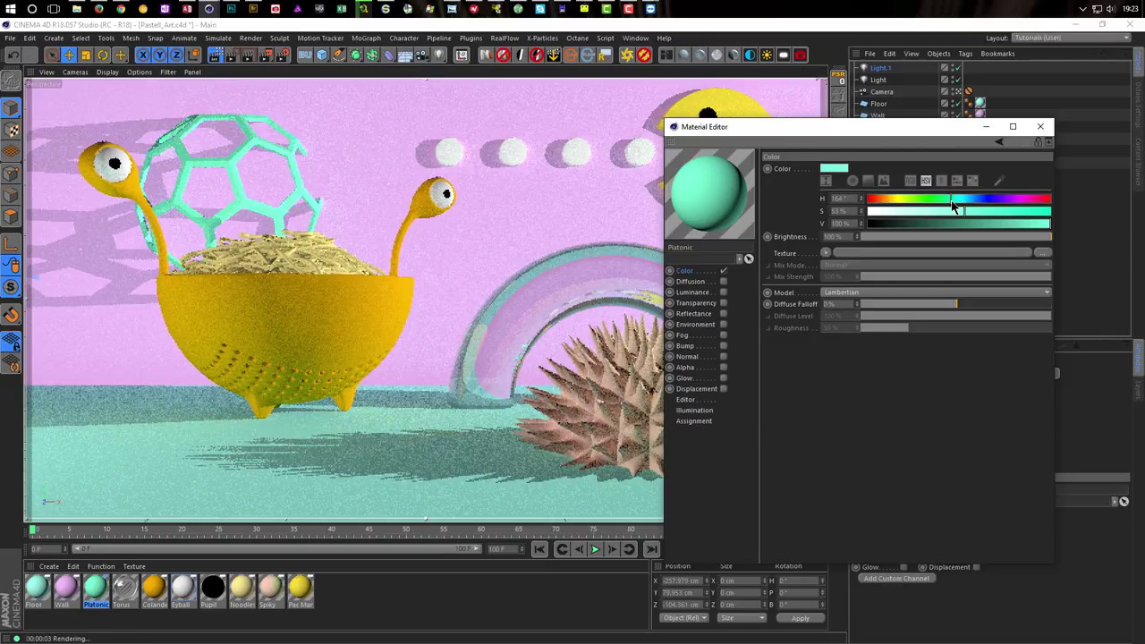
pyautogui.moveTo(970, 204); pyautogui.dragTo(1029, 200)
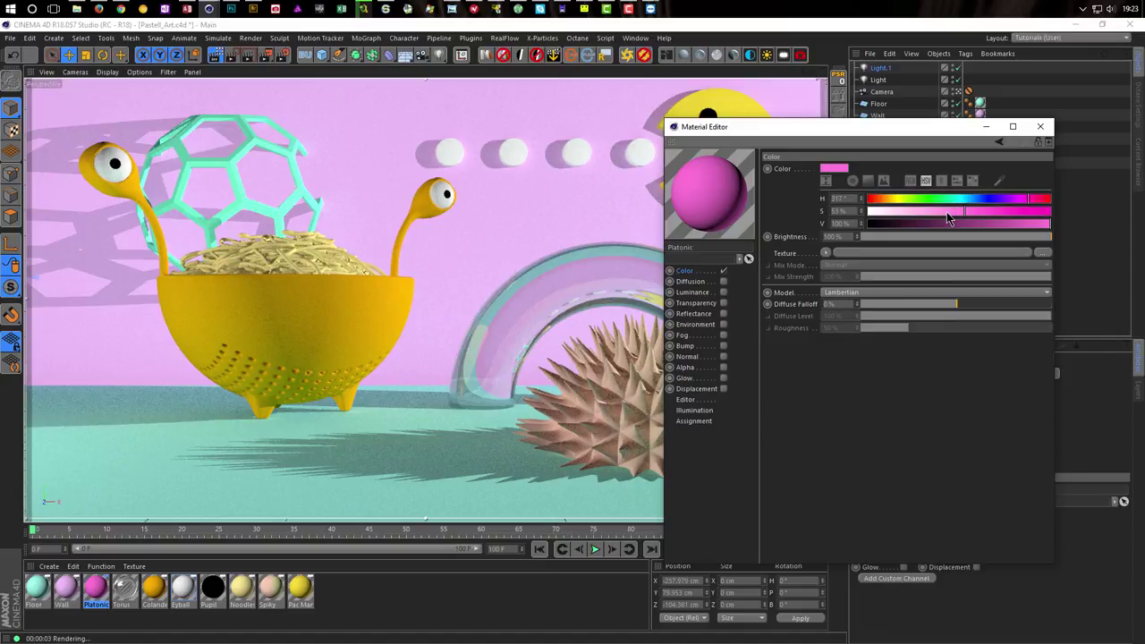
pyautogui.moveTo(946, 212); pyautogui.dragTo(926, 216)
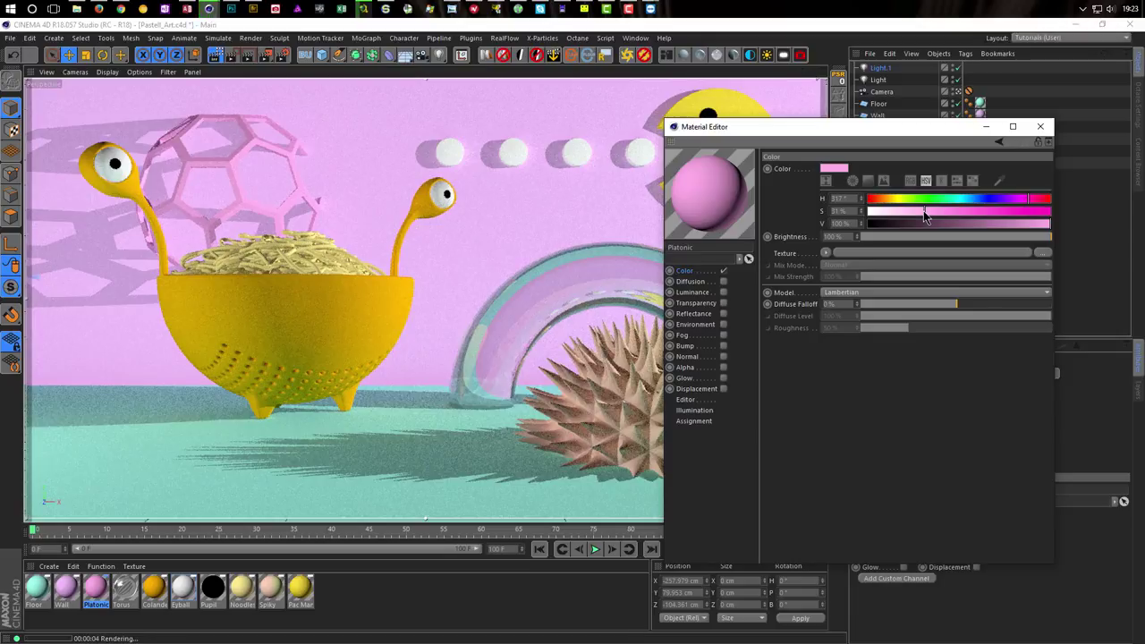
pyautogui.click(886, 198)
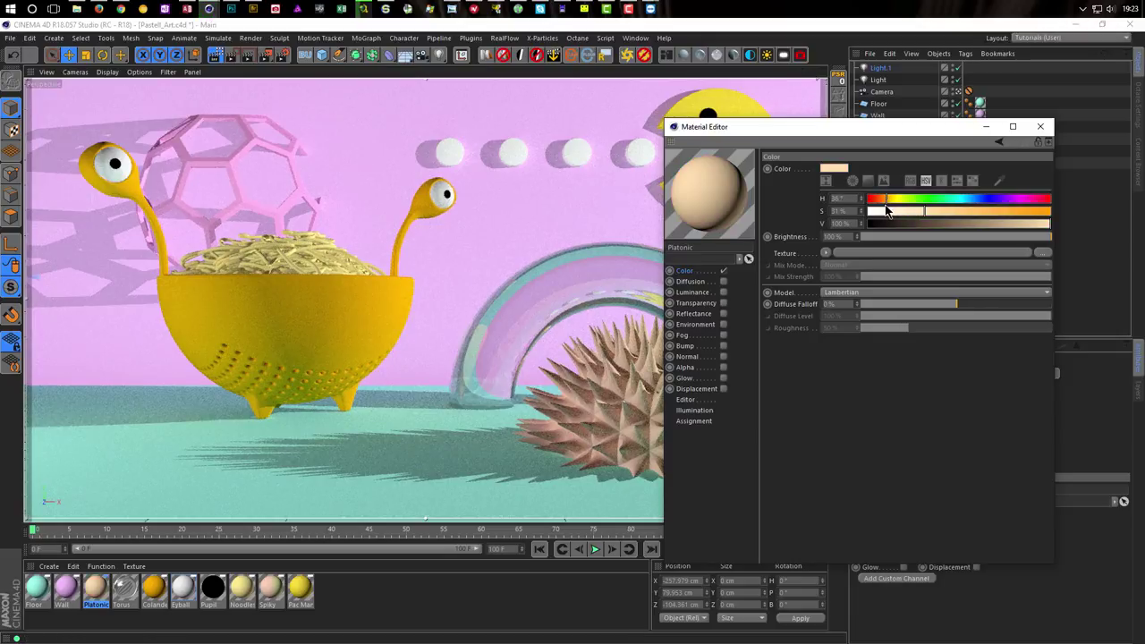
pyautogui.moveTo(896, 204); pyautogui.dragTo(938, 205)
pyautogui.moveTo(901, 215); pyautogui.dragTo(897, 215)
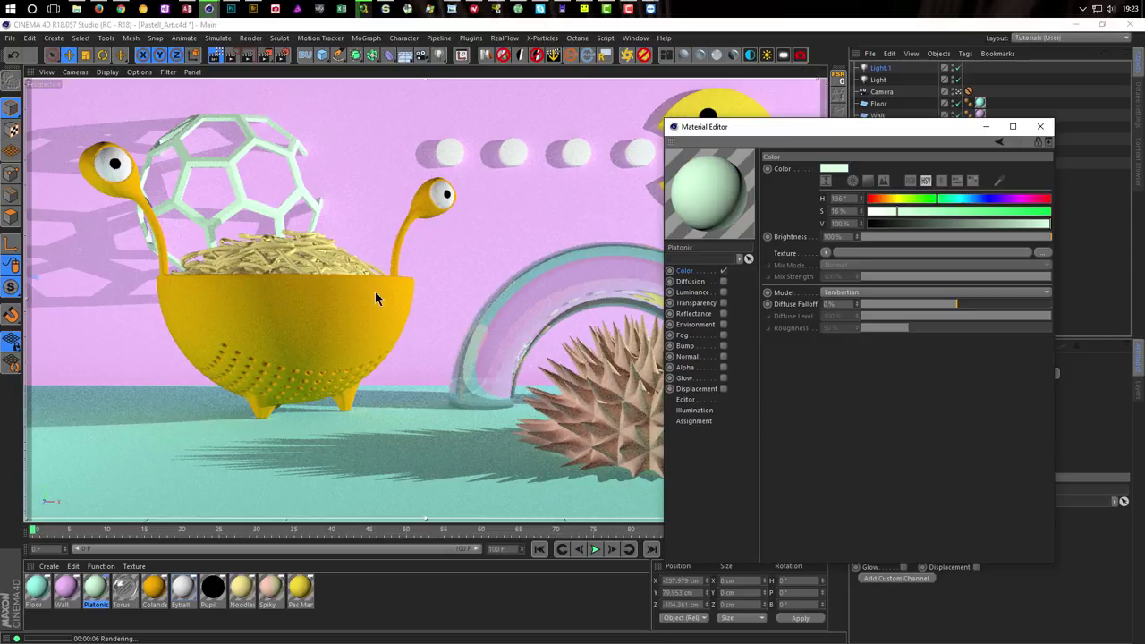
pyautogui.click(1041, 127)
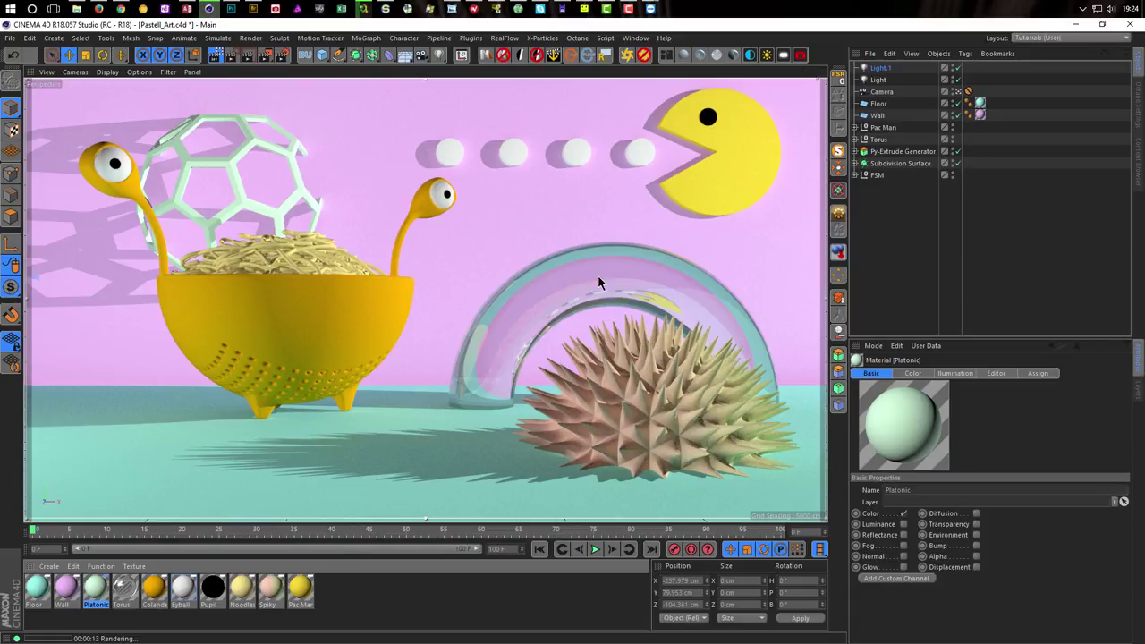
# Step: Turn off Seen by Transparency on Torus Shadow's Compositing tag, keeping Matte Object enabled
pyautogui.click(480, 378)
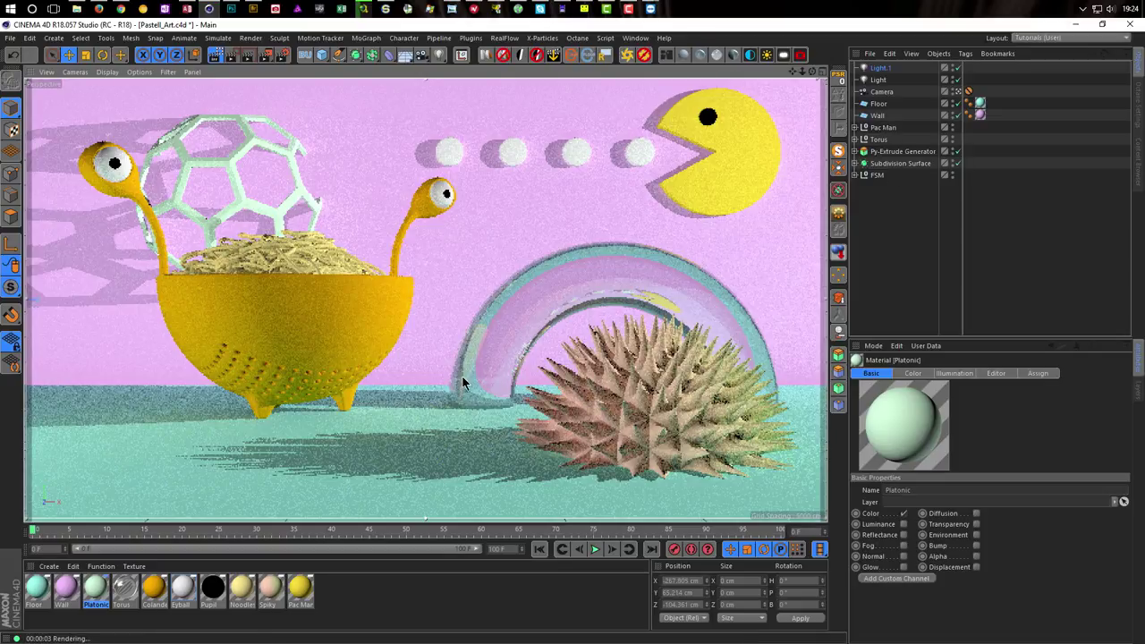
pyautogui.click(856, 140)
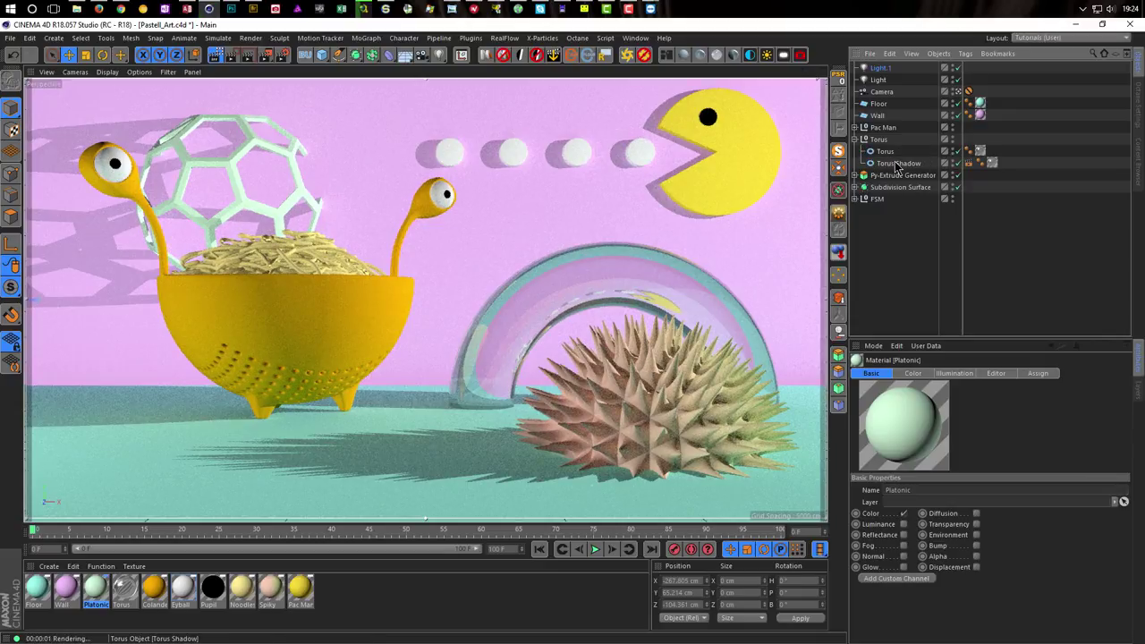
pyautogui.click(897, 164)
pyautogui.click(969, 164)
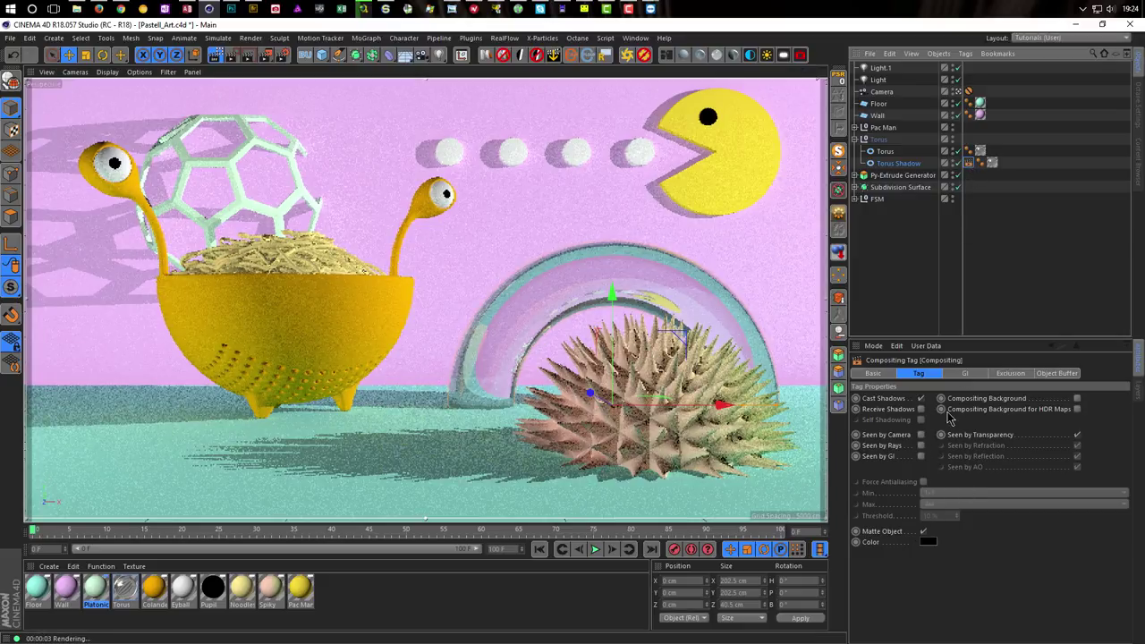
pyautogui.click(1077, 435)
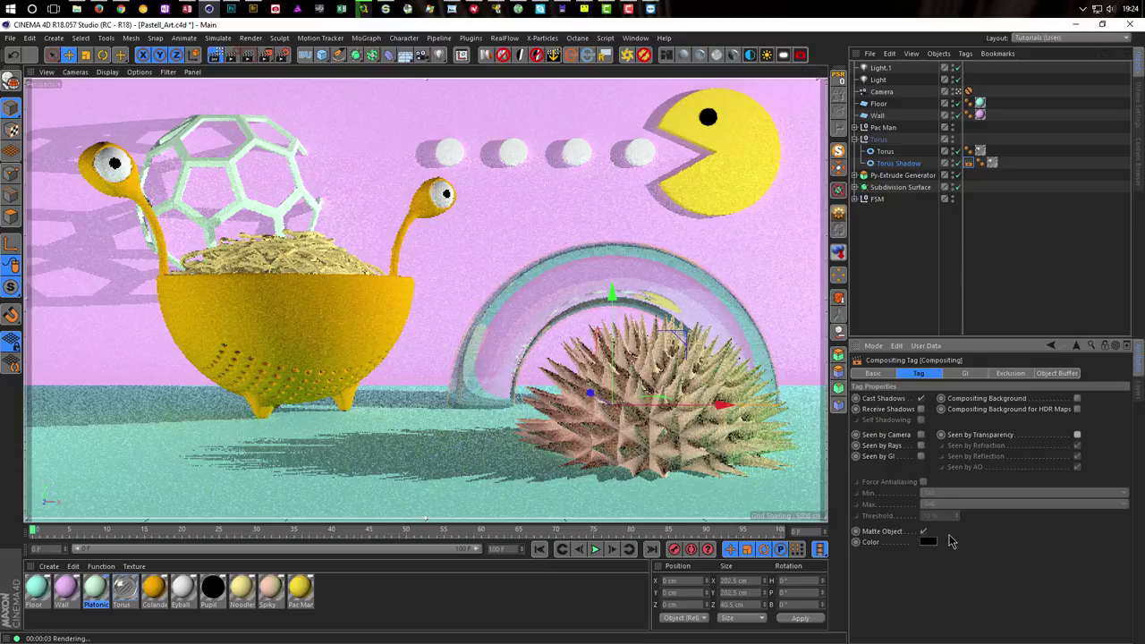
pyautogui.click(583, 405)
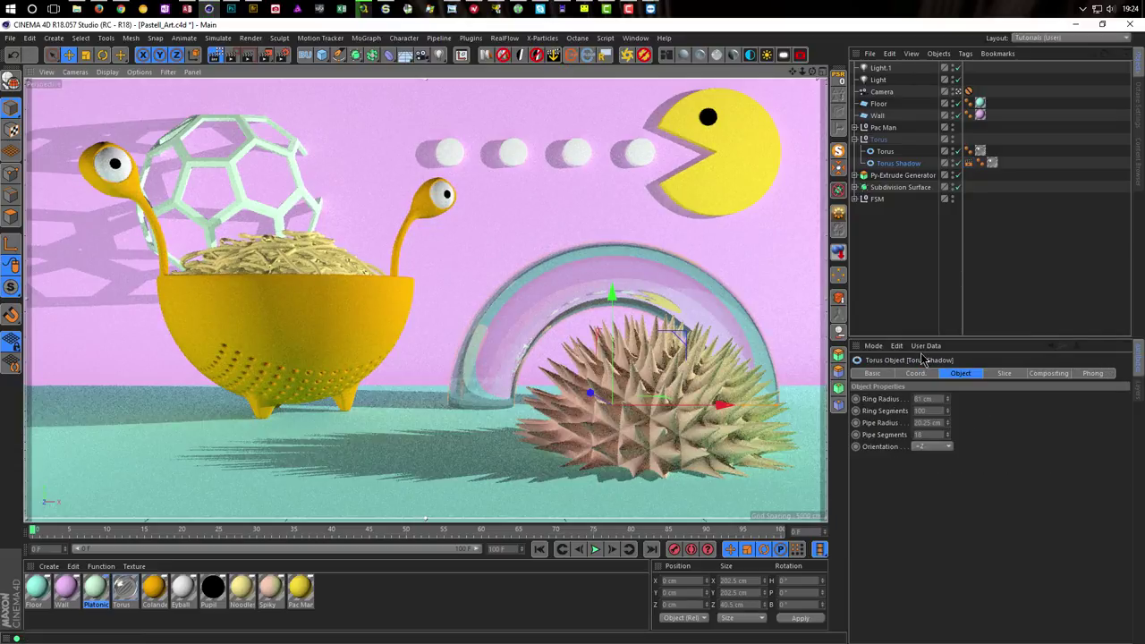